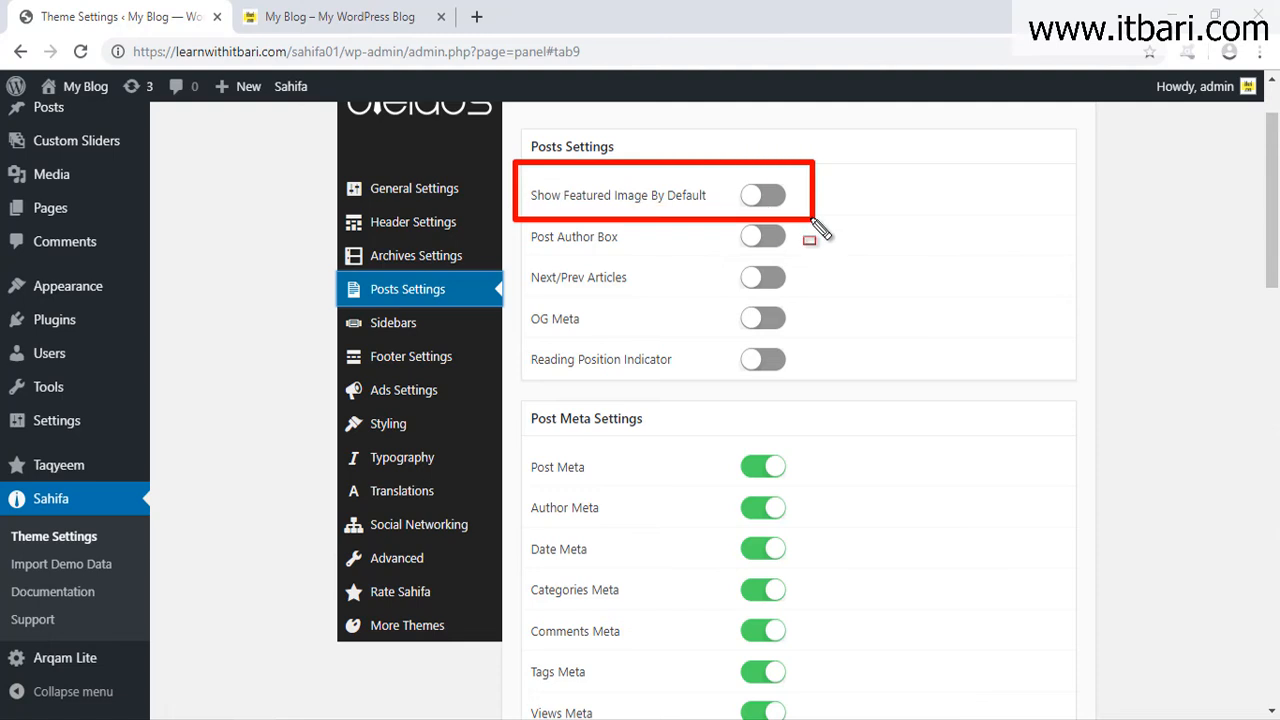
# Open the Photography Demo Post from the blog's home page and view the beginning of the article.
pyautogui.click(392, 18)
pyautogui.scroll(-3, 440, 340)
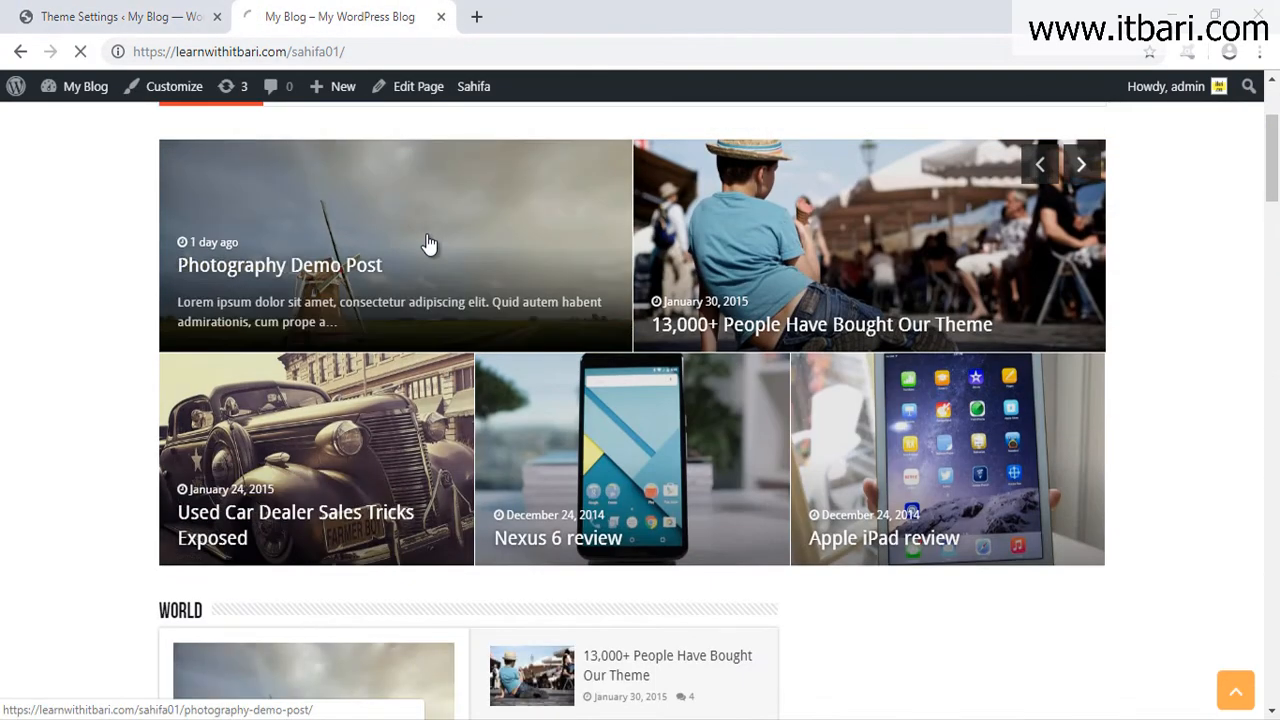
pyautogui.click(429, 247)
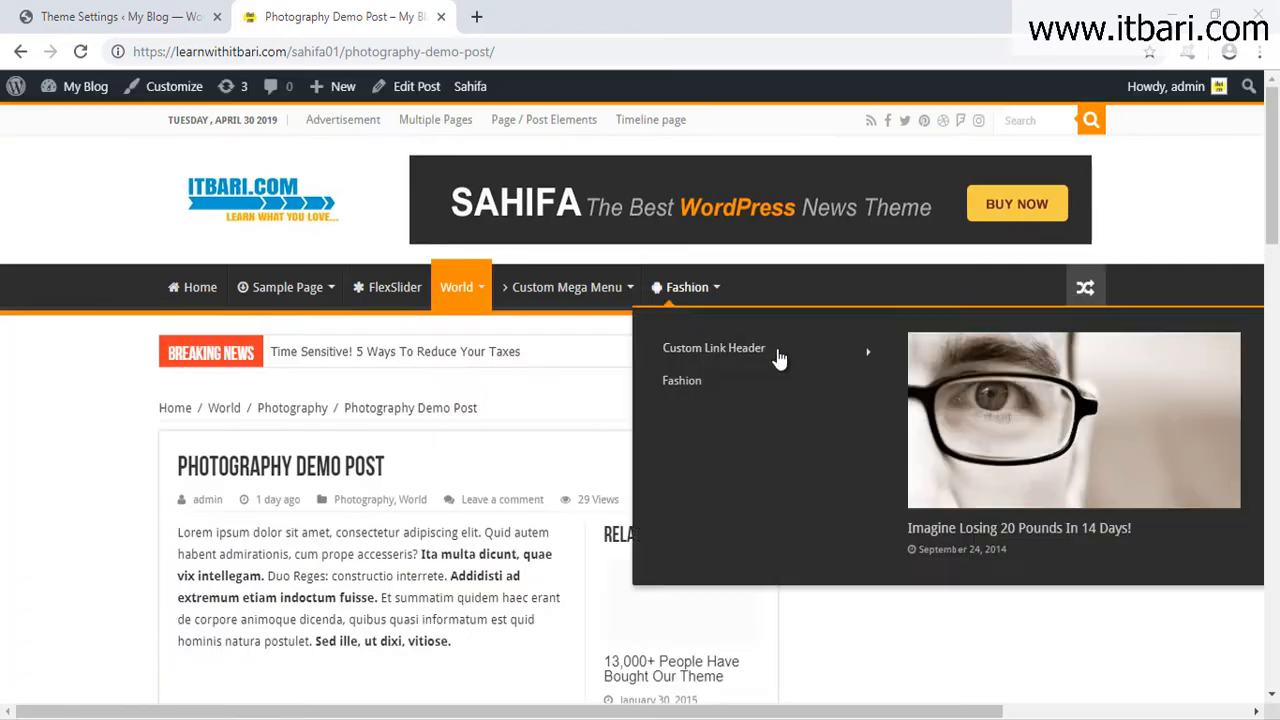
pyautogui.scroll(-3, 700, 400)
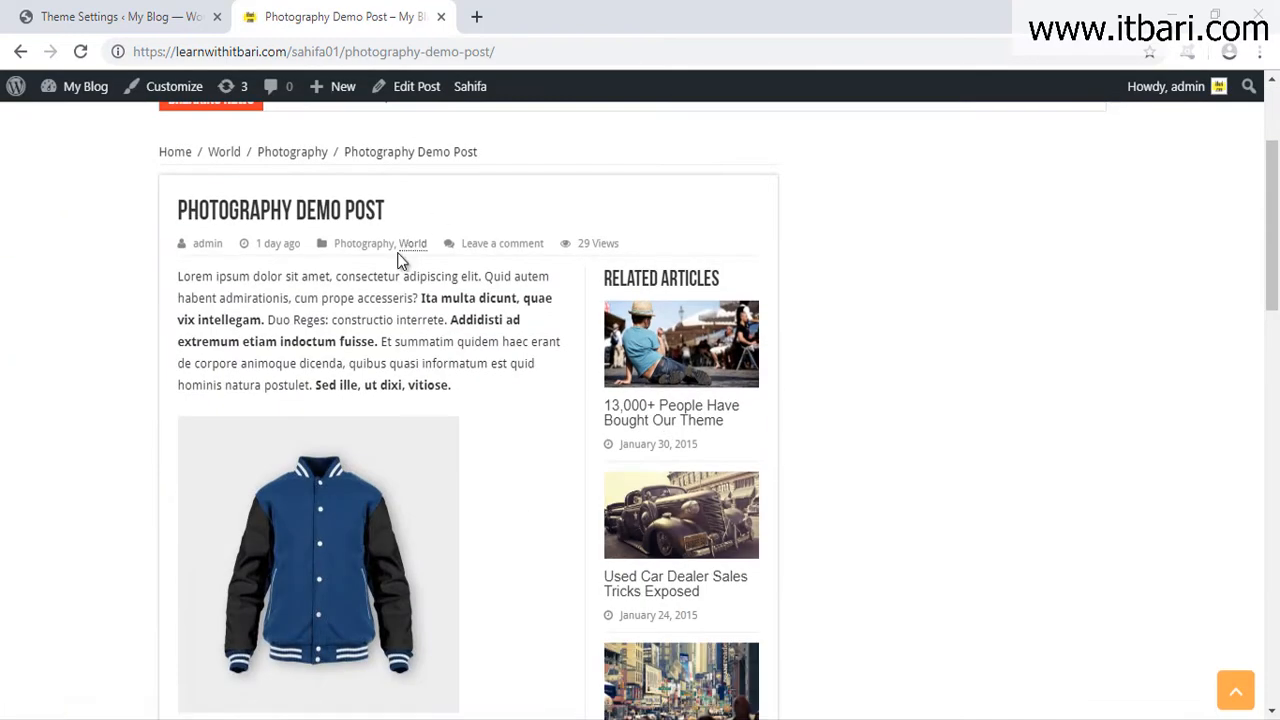
# Save the theme's post settings with Show Featured Image By Default enabled and reload the Photography Demo Post.
pyautogui.click(86, 17)
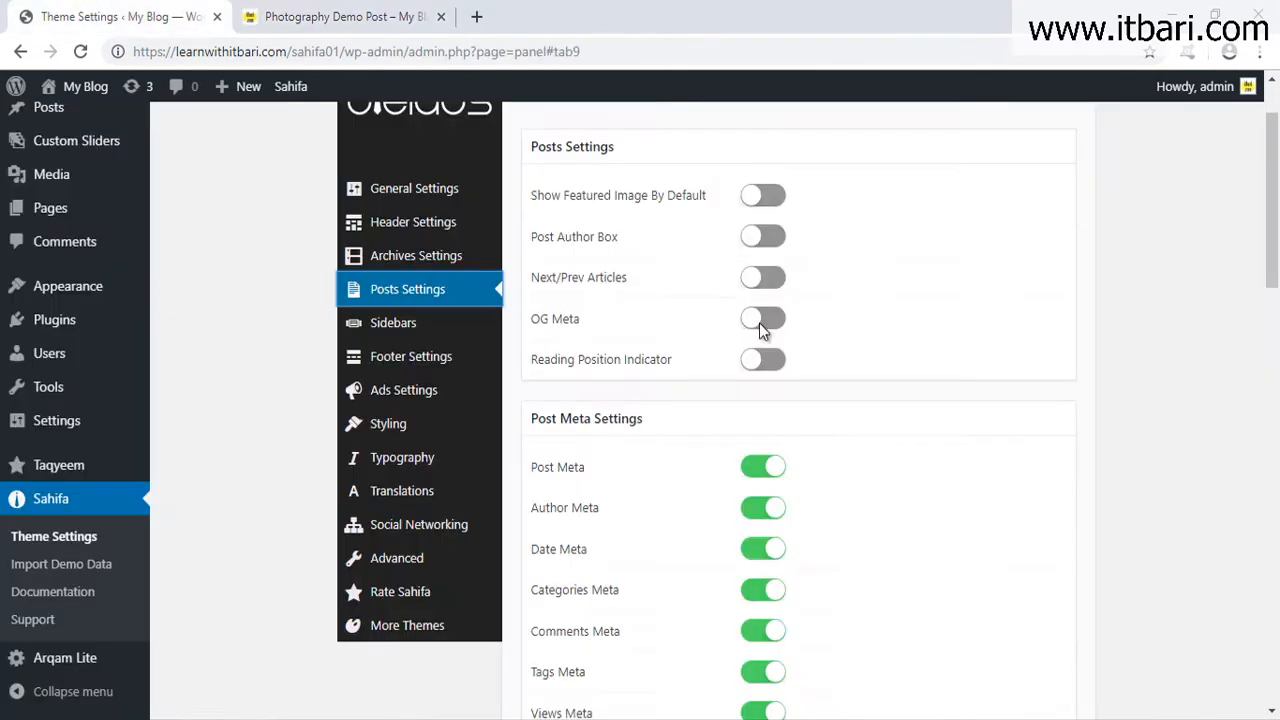
pyautogui.scroll(1, 897, 351)
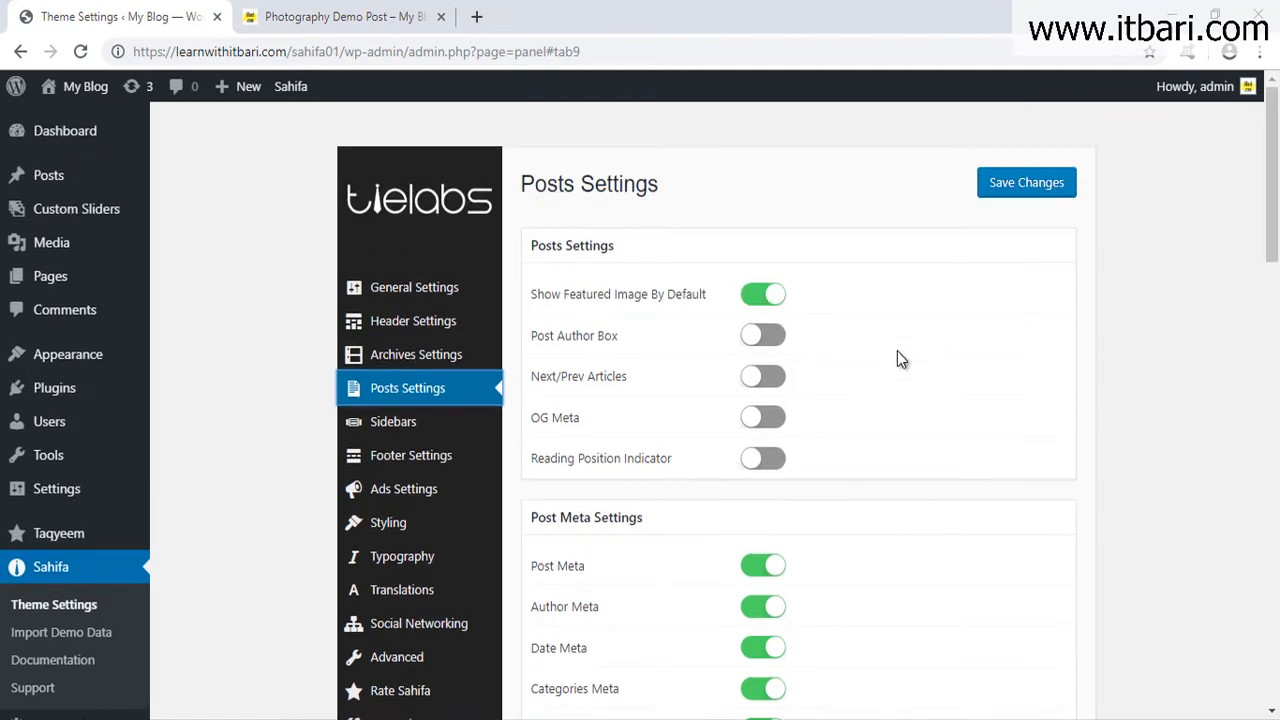
pyautogui.click(1041, 193)
pyautogui.click(390, 17)
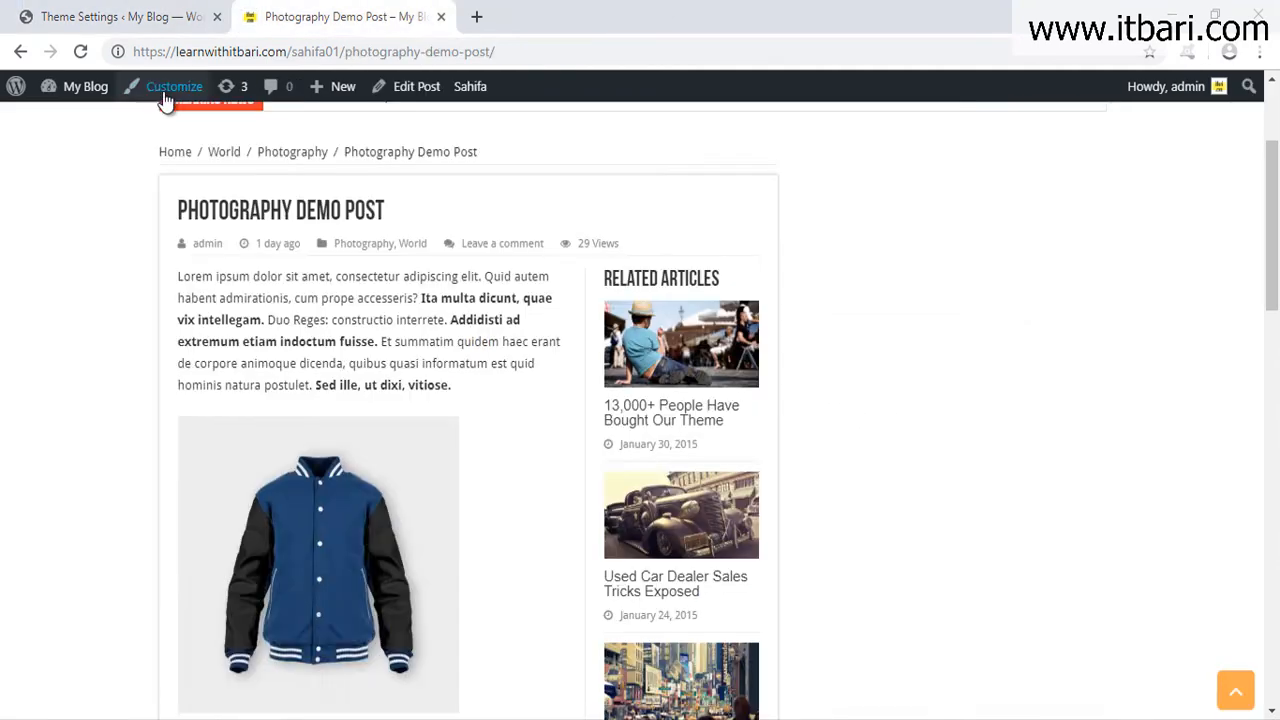
pyautogui.click(82, 52)
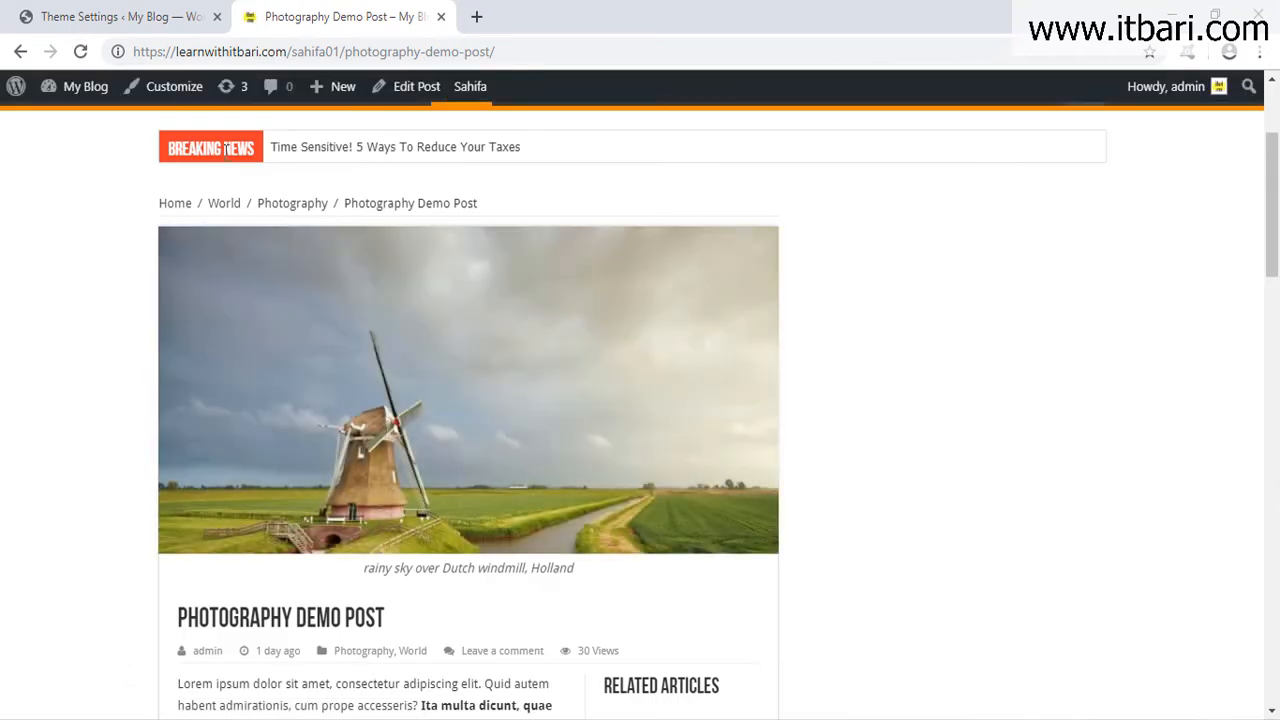
# Enable Post Author Box in the theme's post settings and save the changes.
pyautogui.click(126, 20)
pyautogui.scroll(-1, 1063, 309)
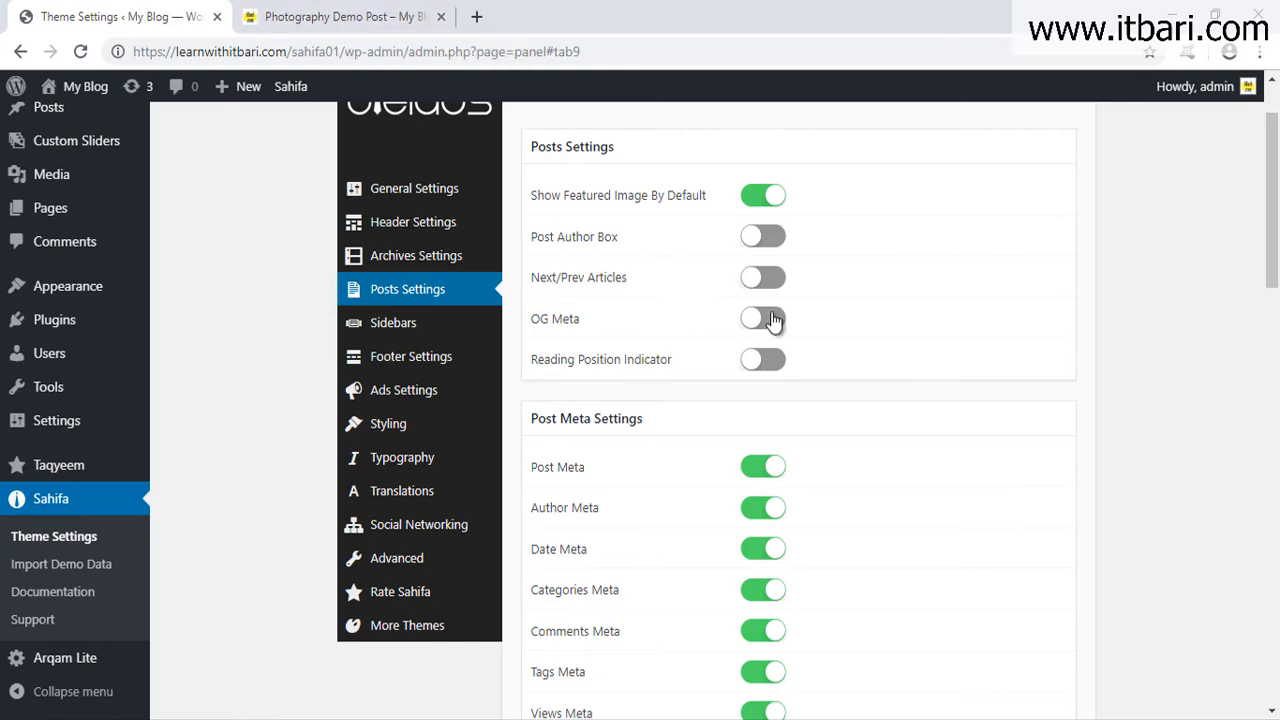
pyautogui.click(765, 252)
pyautogui.scroll(1, 895, 330)
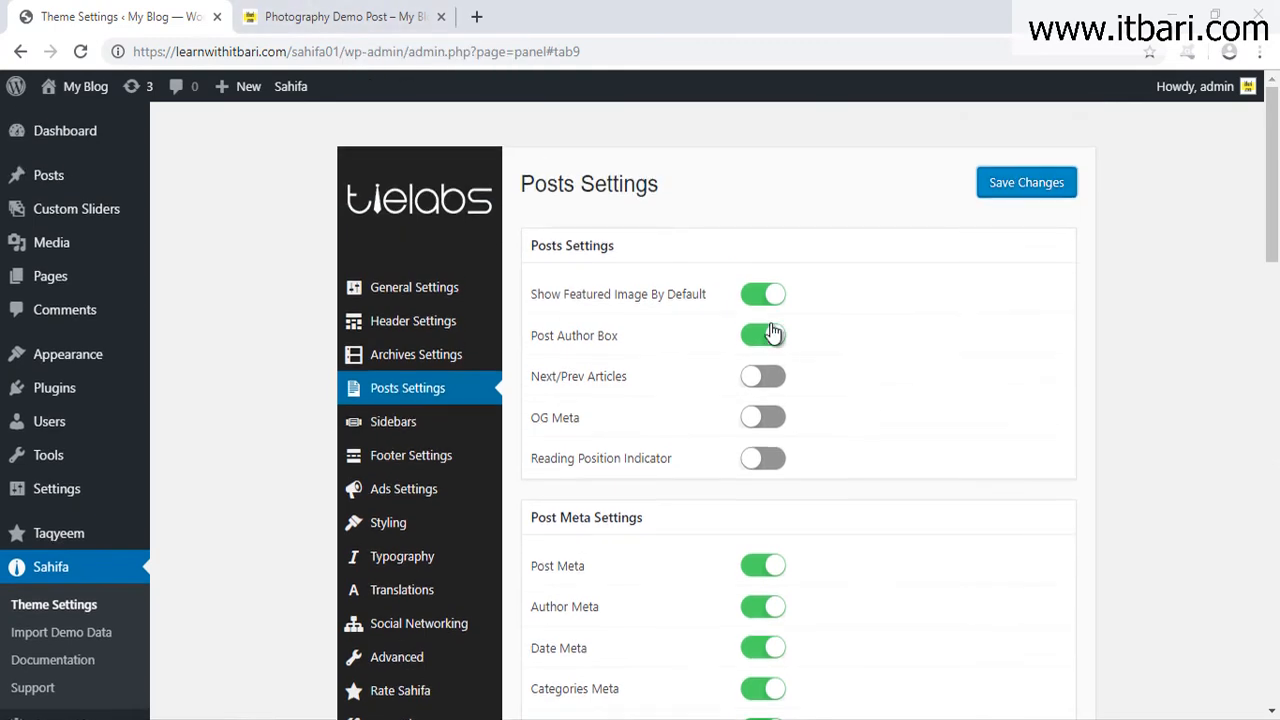
pyautogui.click(1028, 188)
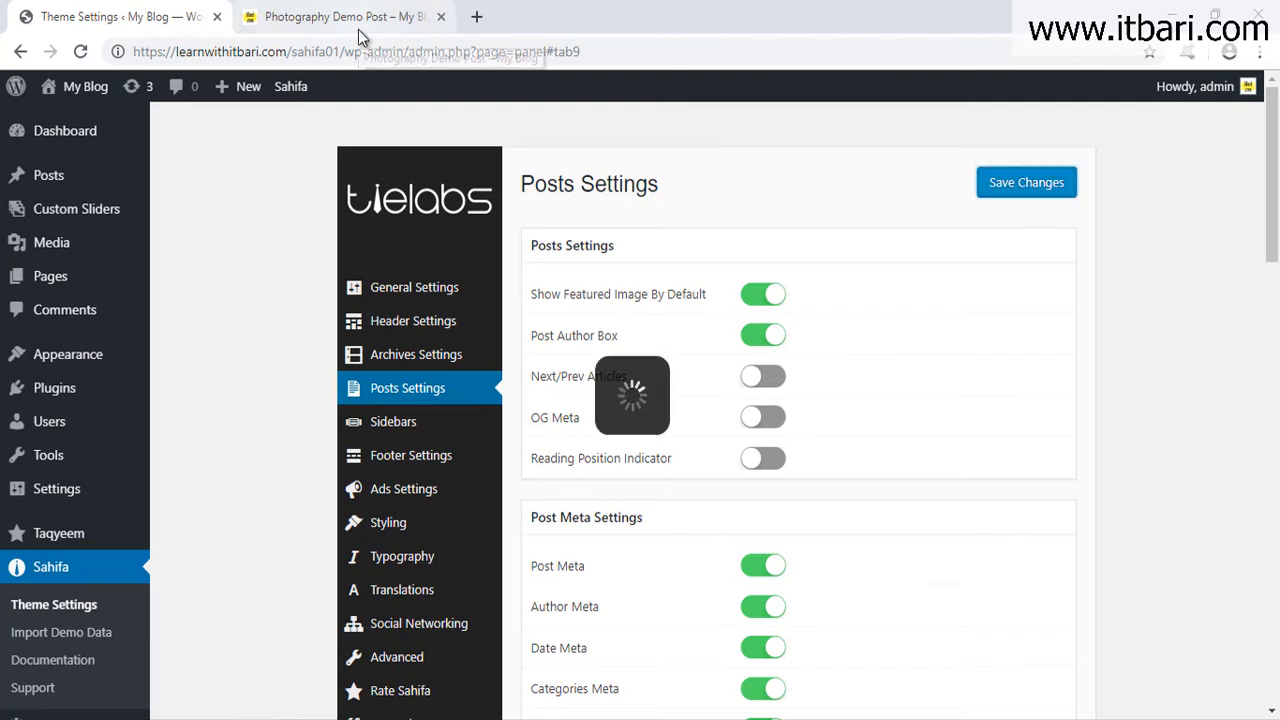
# Reload the Photography Demo Post and examine the author box below the article.
pyautogui.click(358, 29)
pyautogui.click(80, 51)
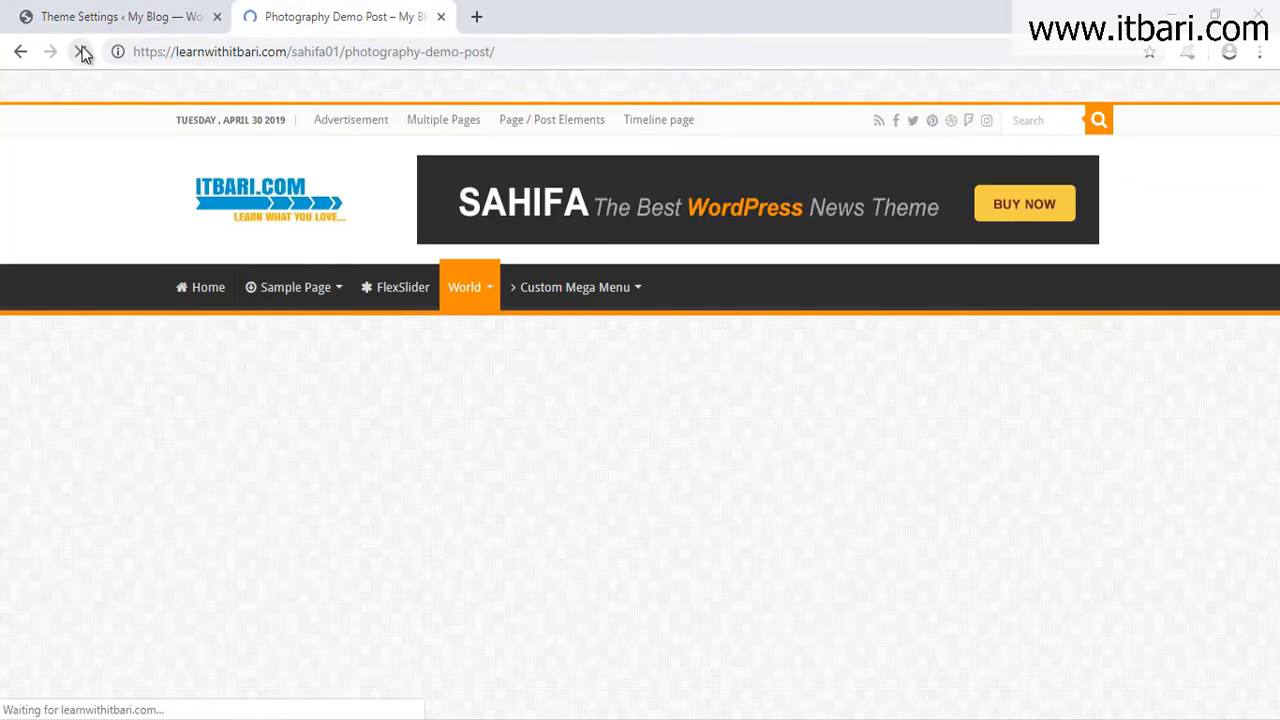
pyautogui.scroll(-20, 608, 480)
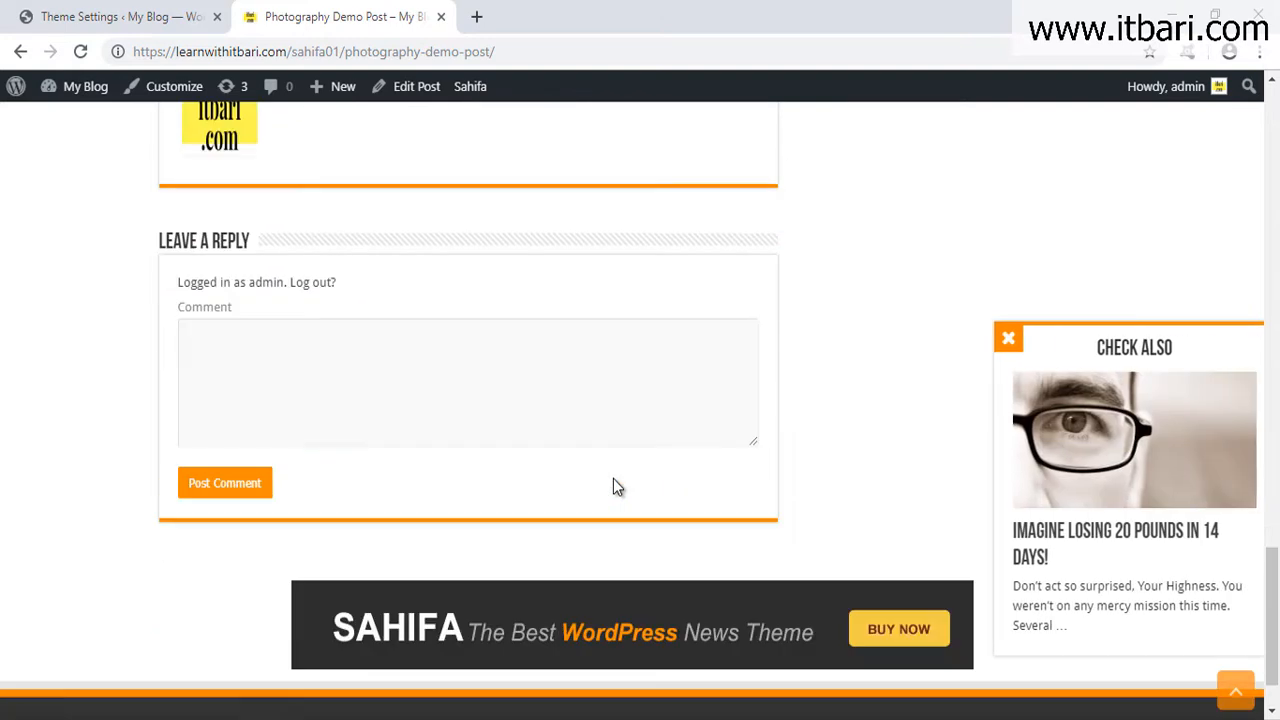
pyautogui.moveTo(131, 205)
pyautogui.mouseDown()
pyautogui.moveTo(834, 389)
pyautogui.moveTo(838, 432)
pyautogui.mouseUp()
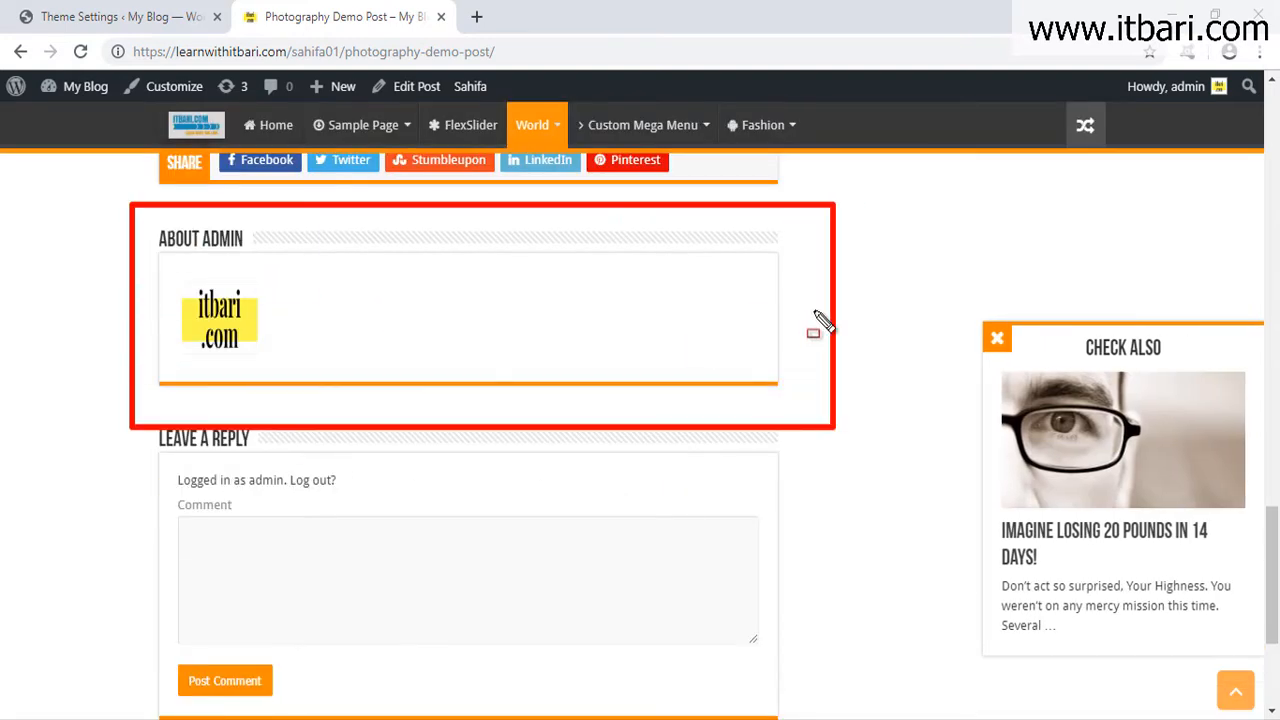
pyautogui.moveTo(836, 295); pyautogui.dragTo(922, 295)
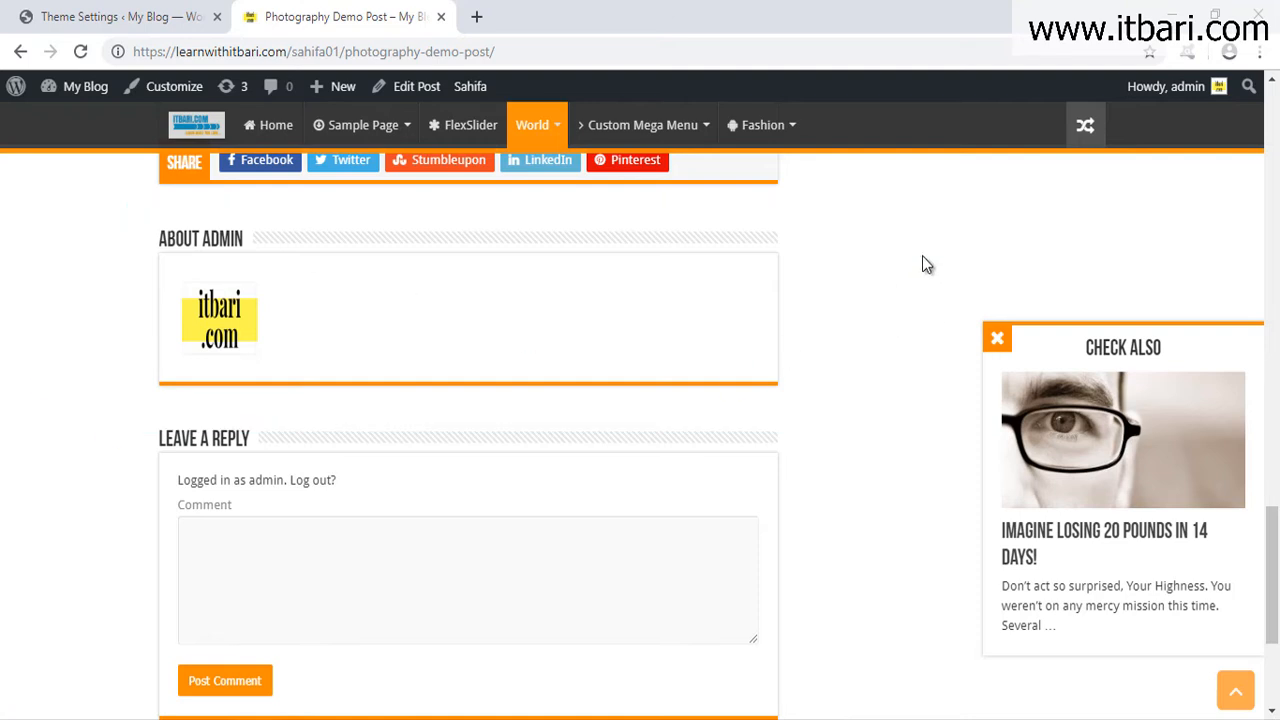
# Open the logged-in account's profile editing page in a new browser tab.
pyautogui.moveTo(1172, 87)
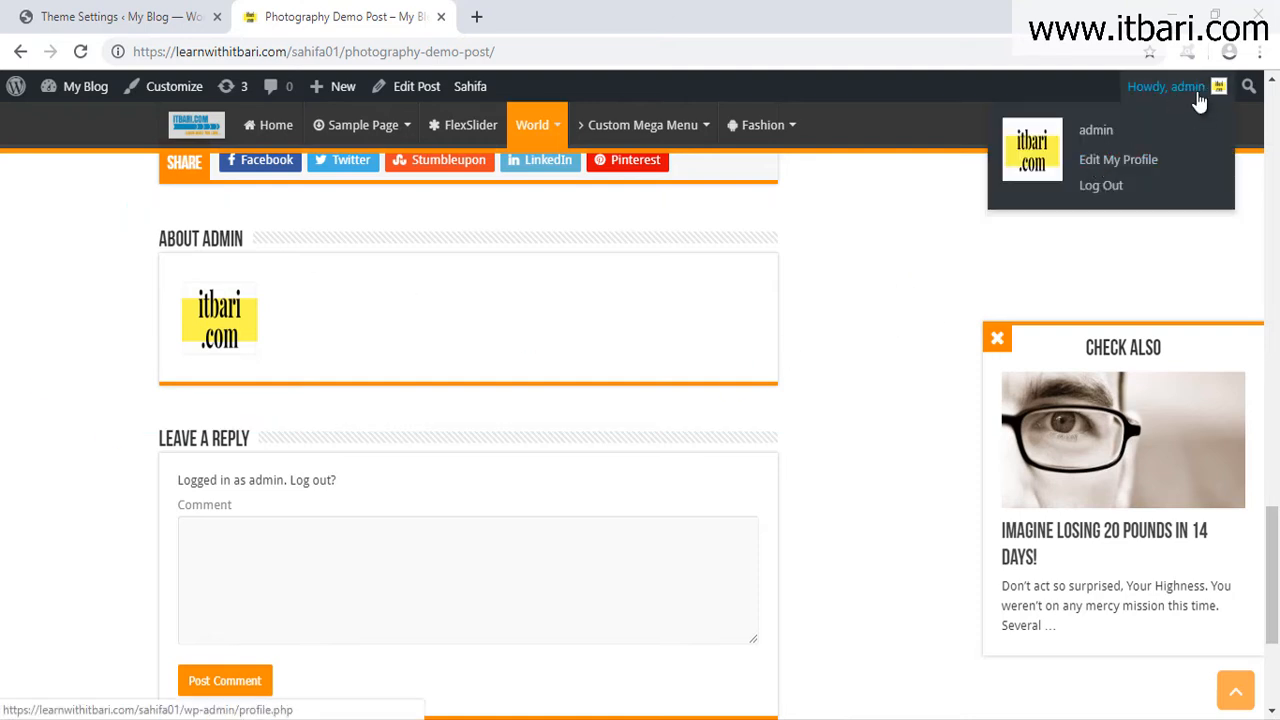
pyautogui.rightClick(1125, 165)
pyautogui.click(1132, 170)
pyautogui.click(571, 18)
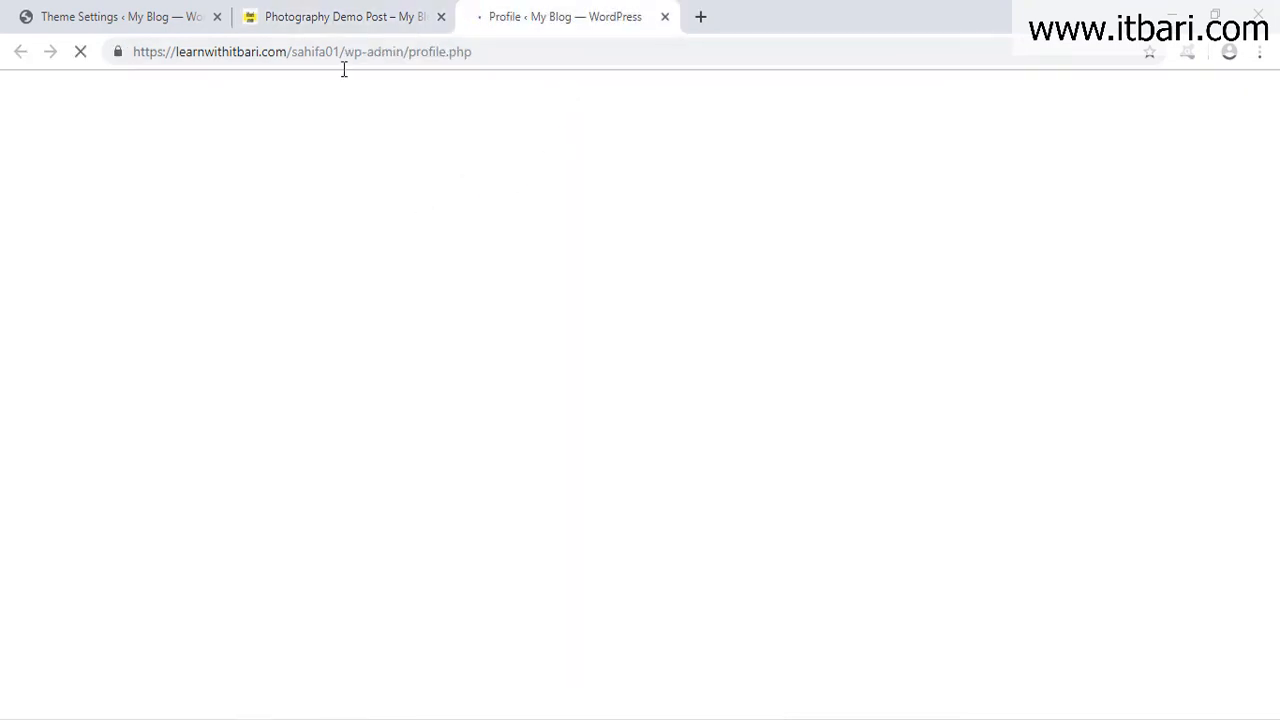
pyautogui.click(333, 20)
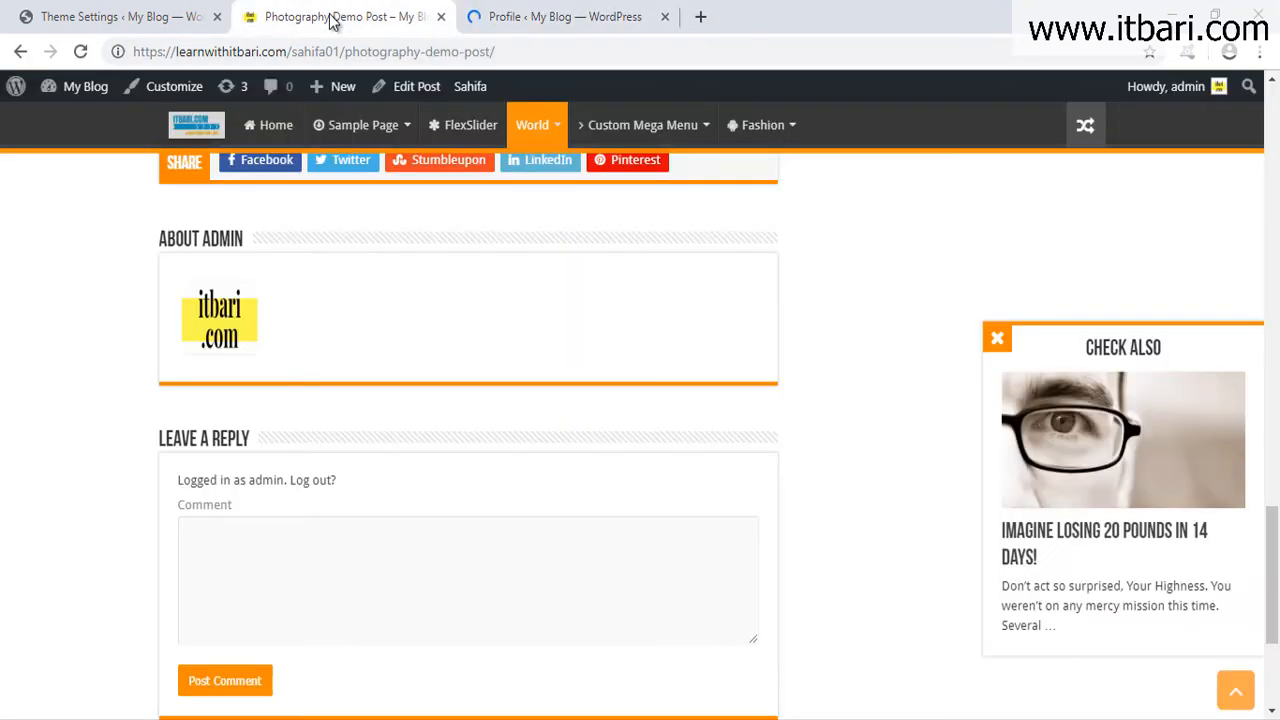
pyautogui.click(558, 17)
# Enter "এটা হচ্ছে আমাদের নিজের কথা....." as the profile's biographical info and update the profile.
pyautogui.scroll(-9, 630, 295)
pyautogui.click(565, 406)
pyautogui.write('eta hocche amader nijer kotha')
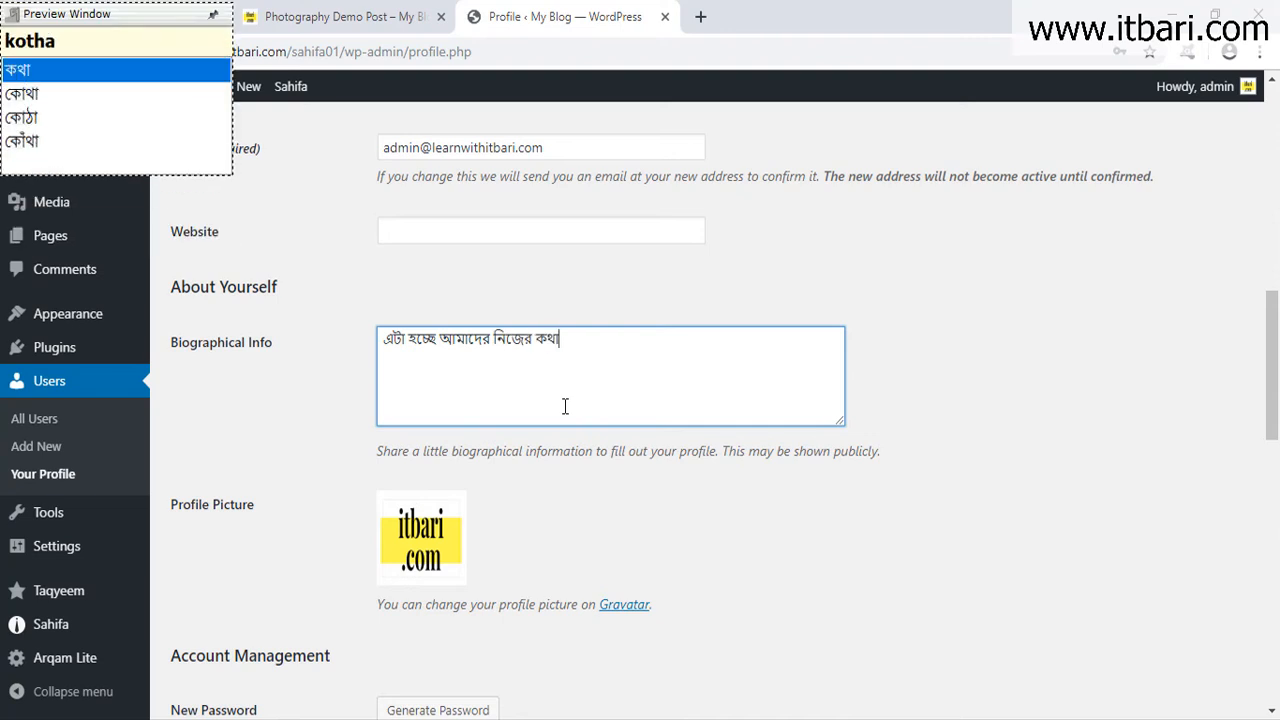
pyautogui.write('.....')
pyautogui.scroll(-8, 477, 577)
pyautogui.scroll(-3, 423, 606)
pyautogui.click(217, 616)
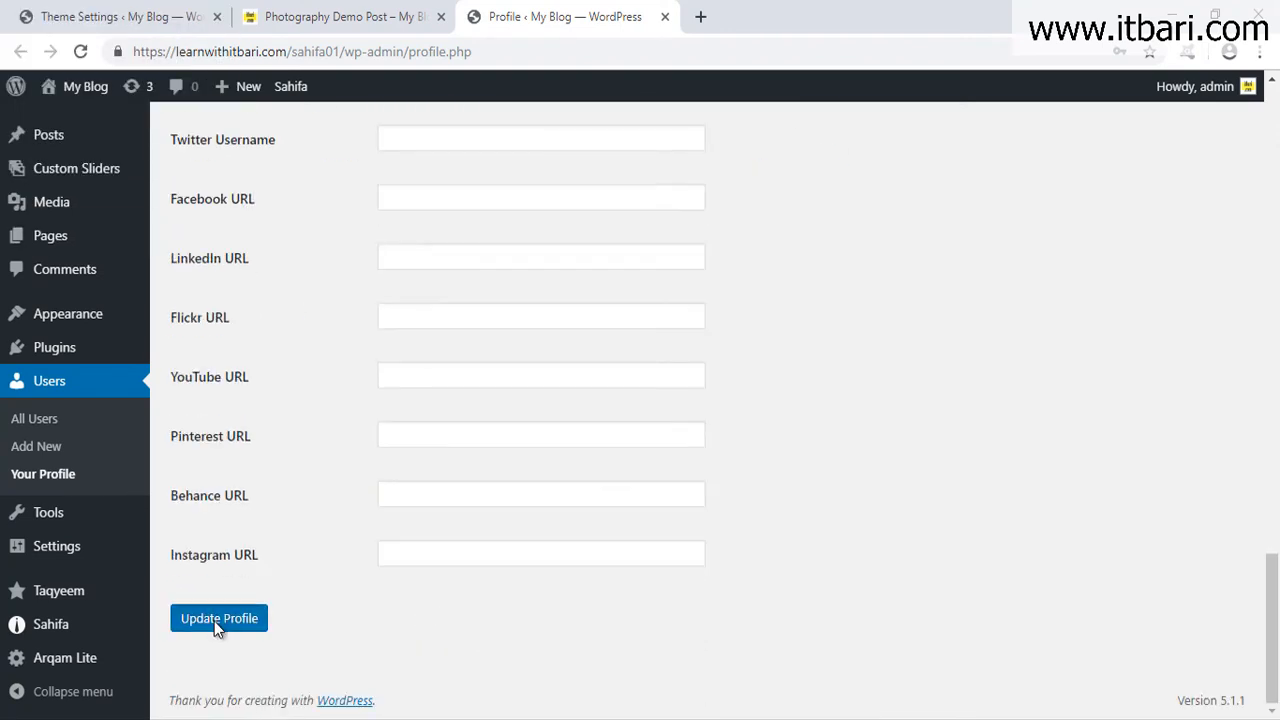
# Reload the Photography Demo Post and check the biography in the author box.
pyautogui.click(330, 16)
pyautogui.click(81, 52)
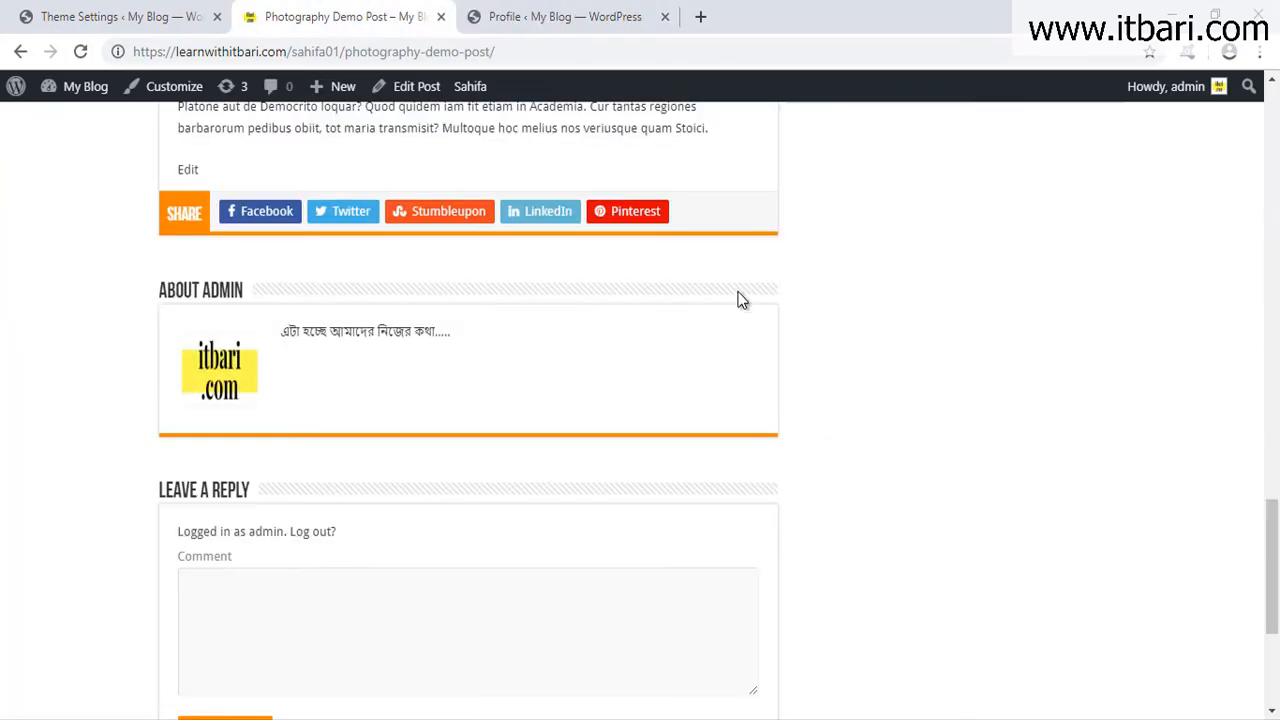
pyautogui.moveTo(112, 251); pyautogui.dragTo(893, 462)
pyautogui.moveTo(426, 345); pyautogui.dragTo(462, 345)
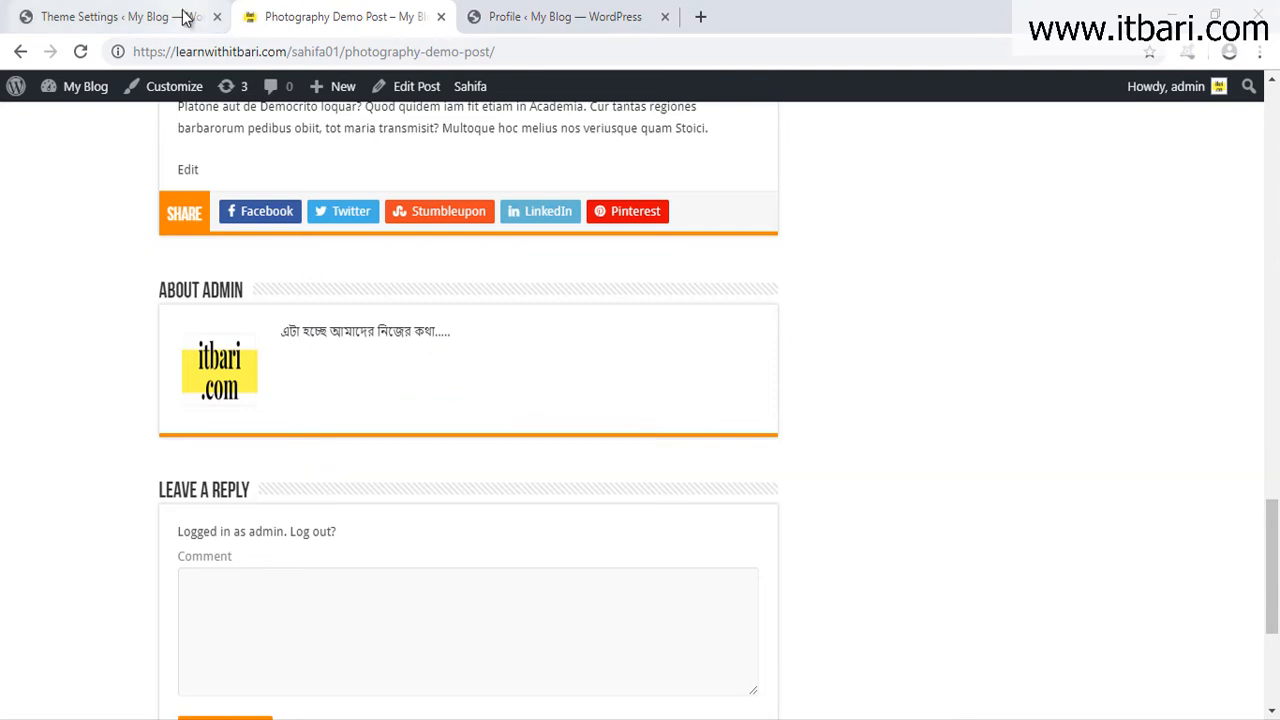
# Enable Next/Prev Articles in the theme's post settings and save the changes.
pyautogui.click(183, 17)
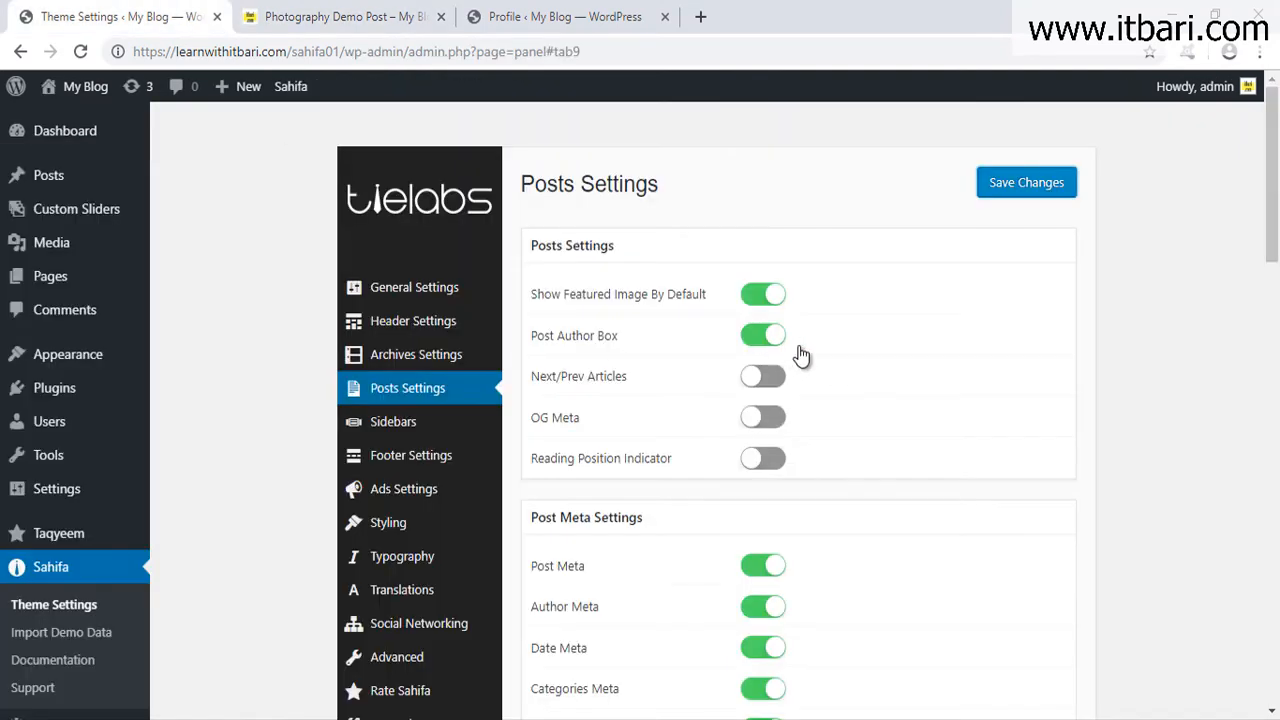
pyautogui.scroll(-1, 795, 355)
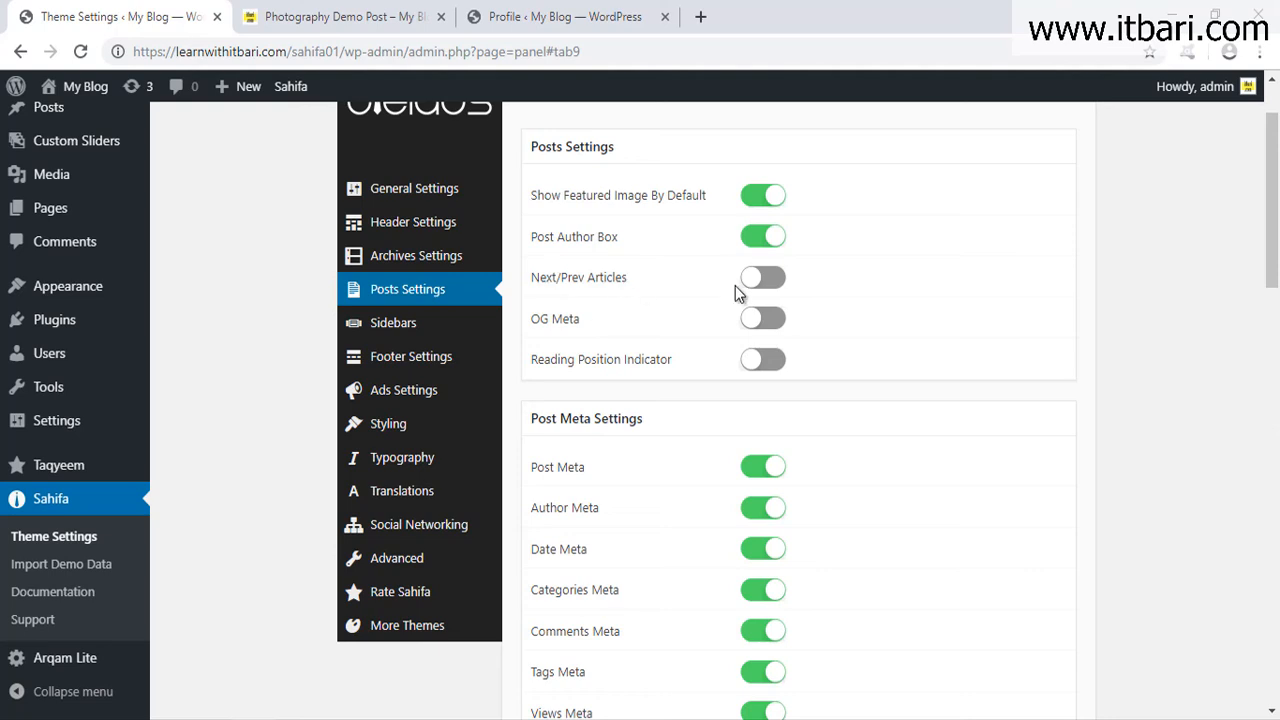
pyautogui.scroll(1, 911, 329)
pyautogui.click(1022, 190)
# Reload the Photography Demo Post and examine the previous and next article links under the author box.
pyautogui.click(410, 22)
pyautogui.click(82, 52)
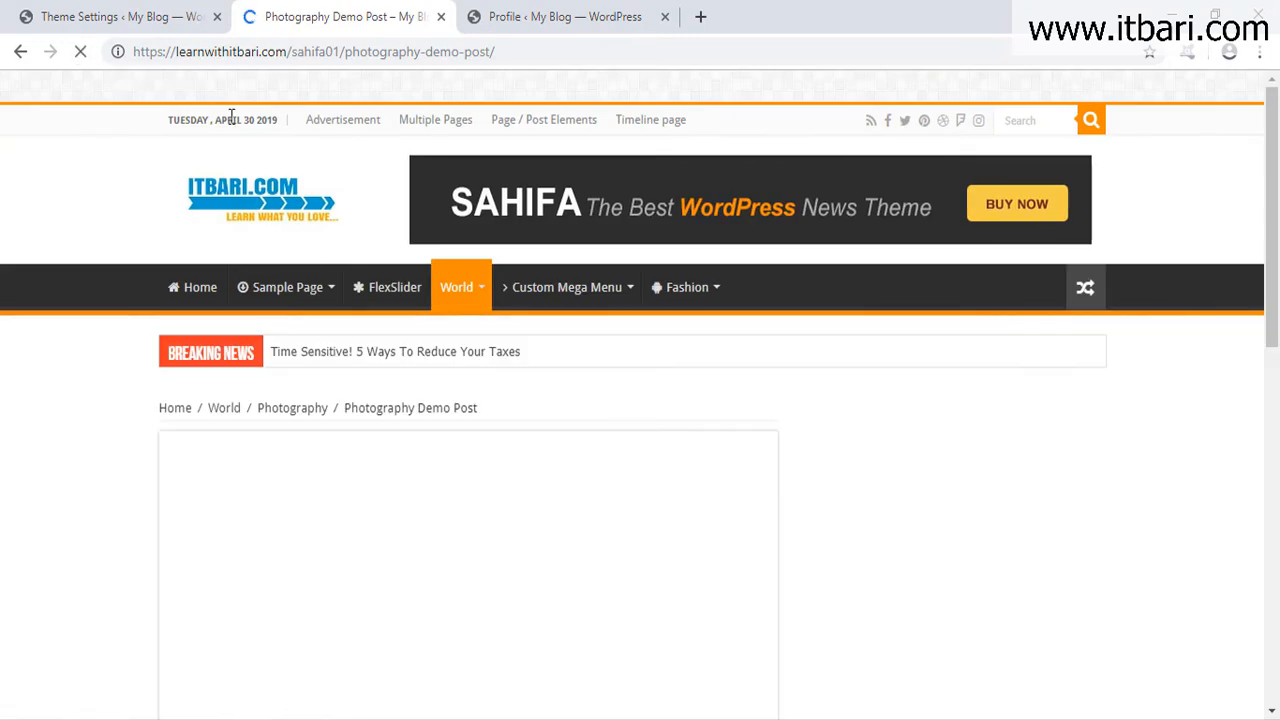
pyautogui.scroll(-1, 612, 507)
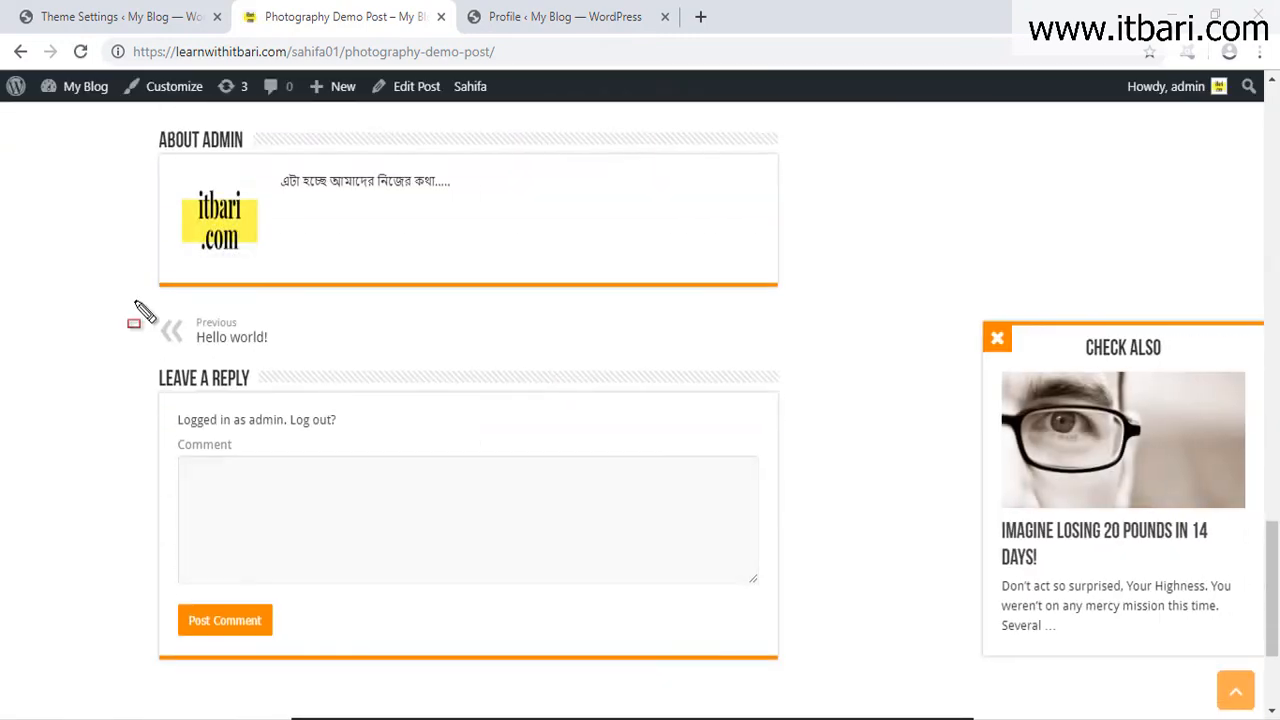
pyautogui.moveTo(127, 291); pyautogui.dragTo(792, 381)
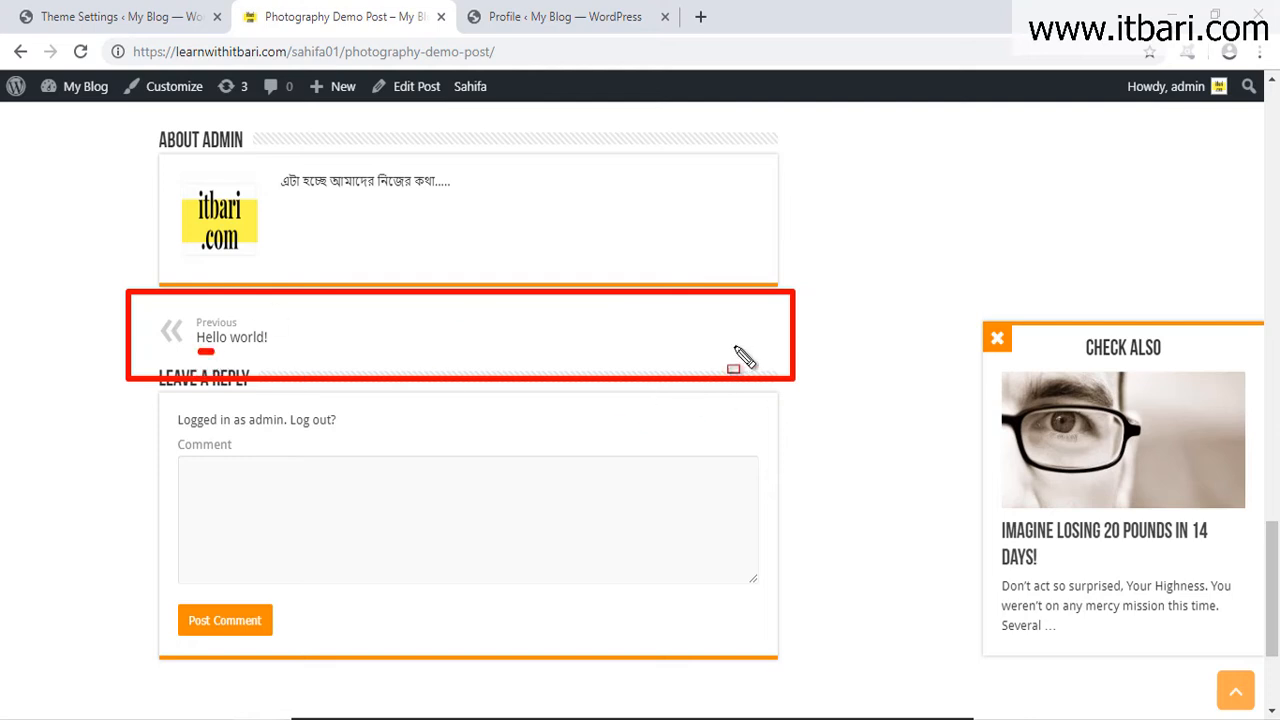
pyautogui.moveTo(653, 305)
pyautogui.mouseDown()
pyautogui.moveTo(772, 374)
pyautogui.moveTo(782, 366)
pyautogui.mouseUp()
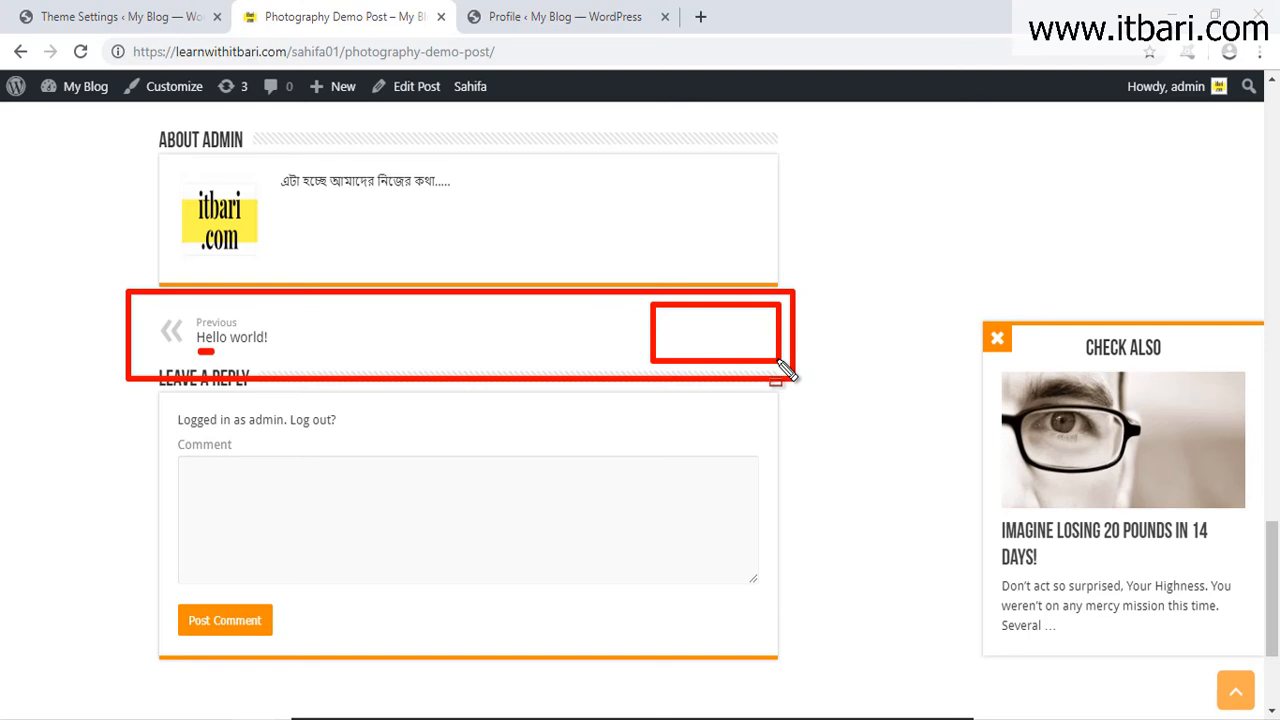
pyautogui.press('Escape')
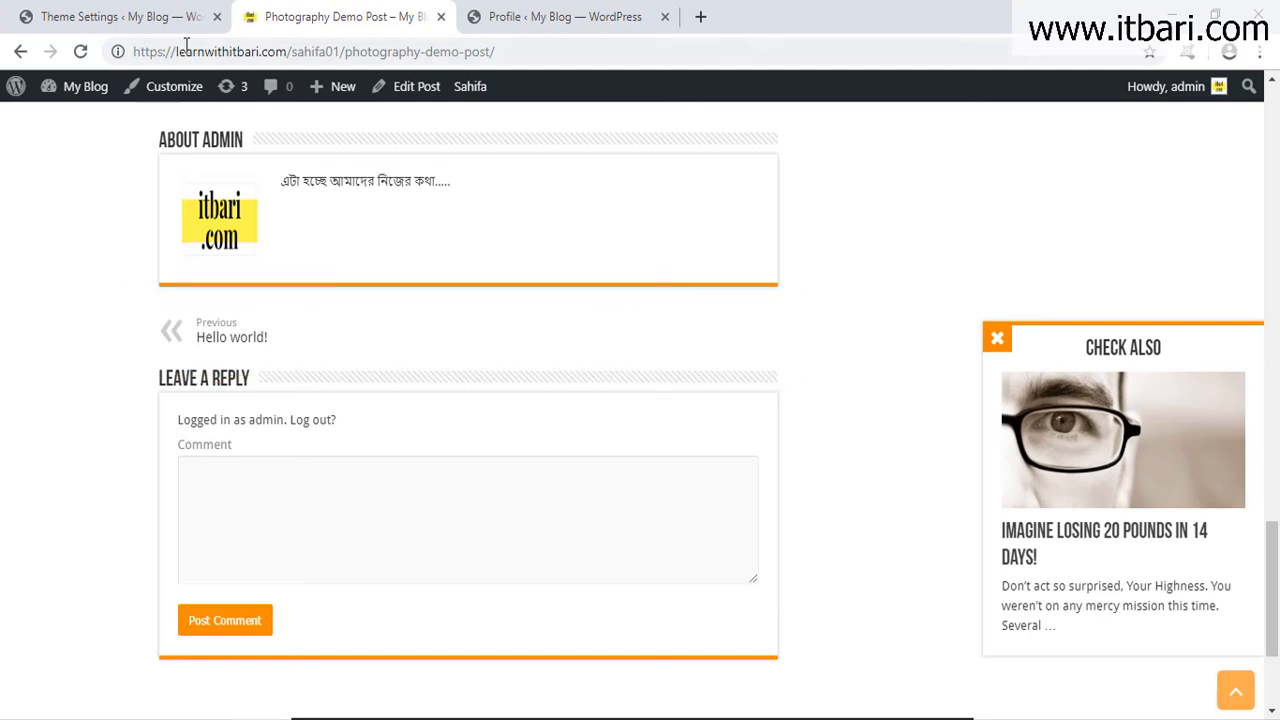
# Enable Reading Position Indicator in the theme's post settings and save the changes.
pyautogui.click(180, 24)
pyautogui.scroll(-1, 779, 428)
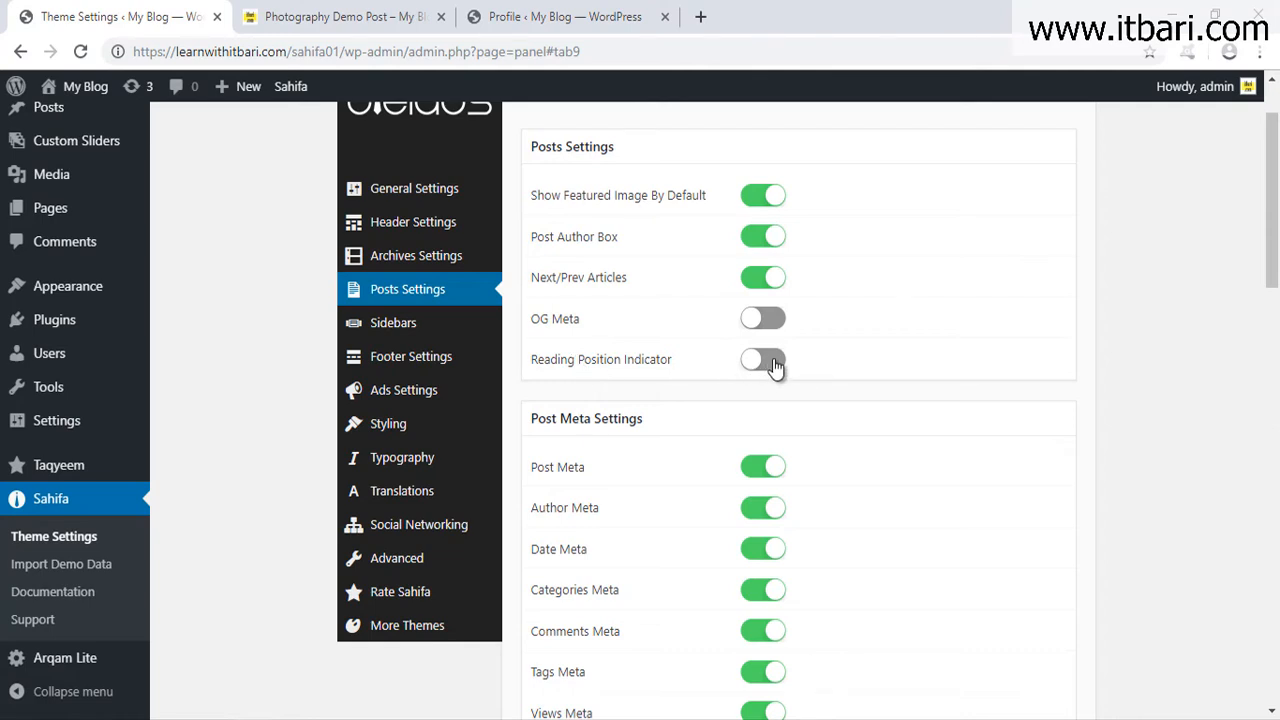
pyautogui.scroll(1, 775, 367)
pyautogui.click(992, 192)
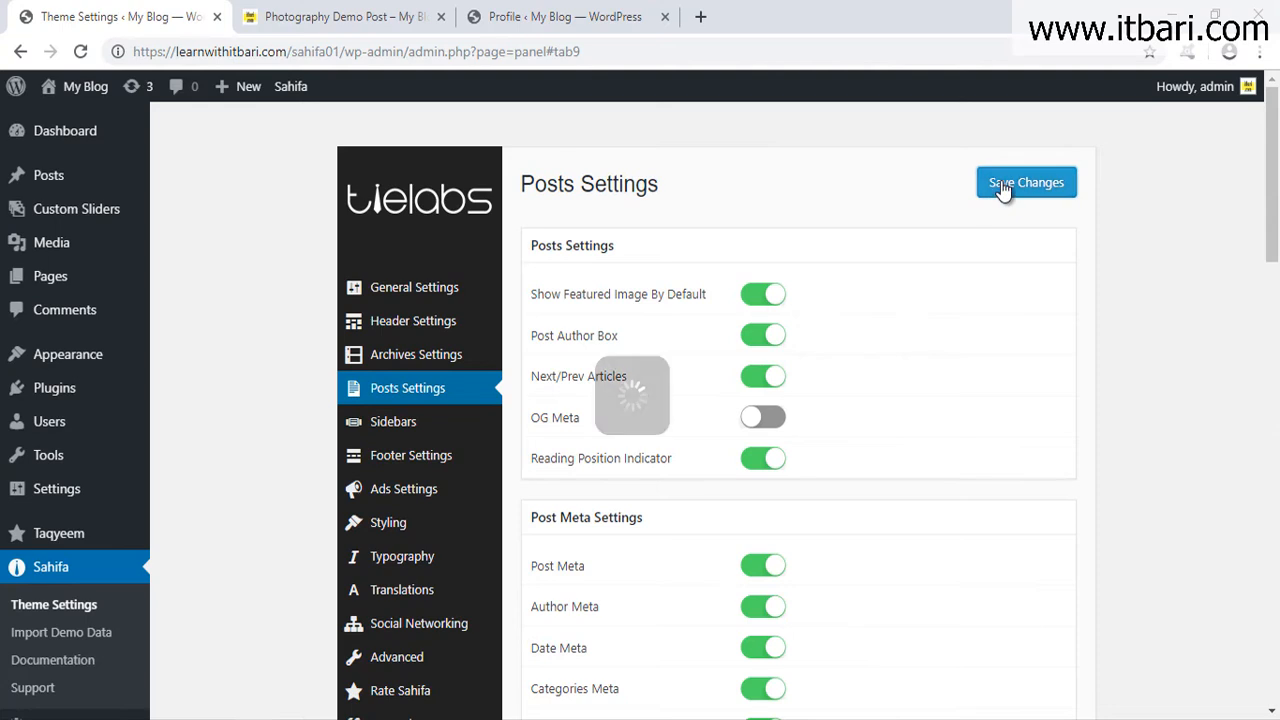
# Open the Photography Demo Post and look along its lower edge for the reading position indicator.
pyautogui.click(370, 22)
pyautogui.scroll(-1, 557, 363)
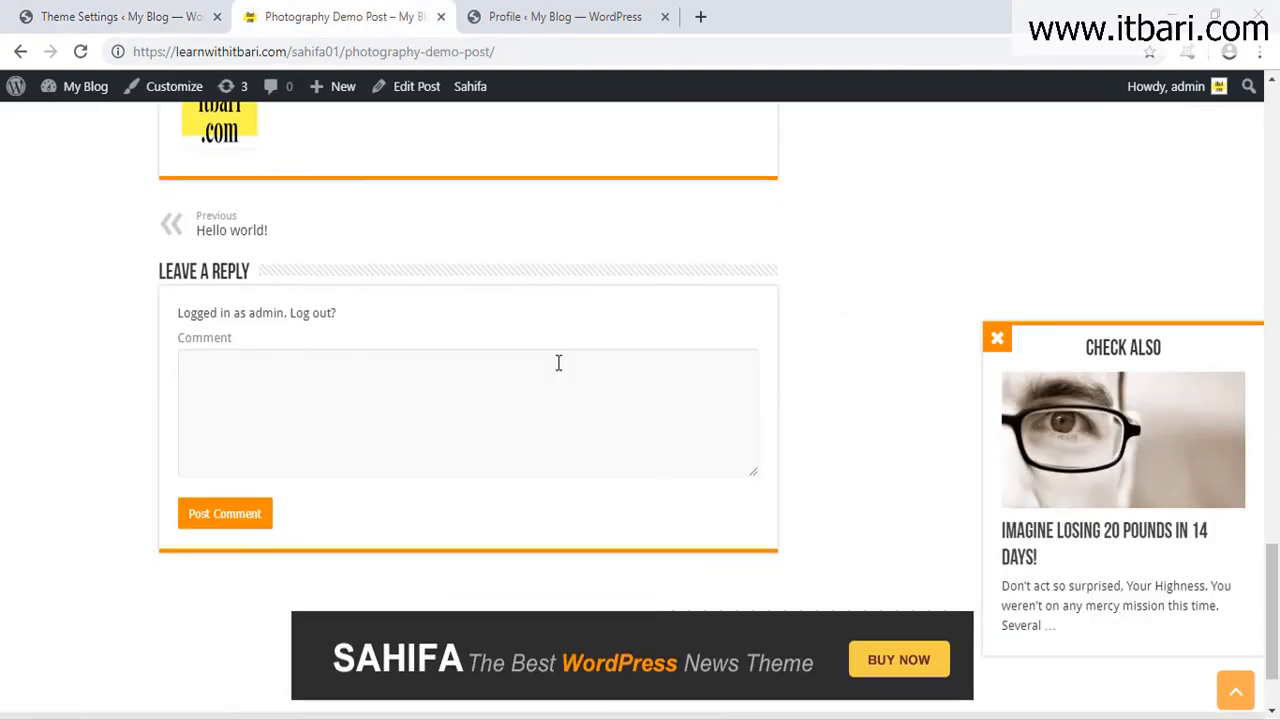
pyautogui.scroll(2, 557, 363)
pyautogui.scroll(-2, 557, 363)
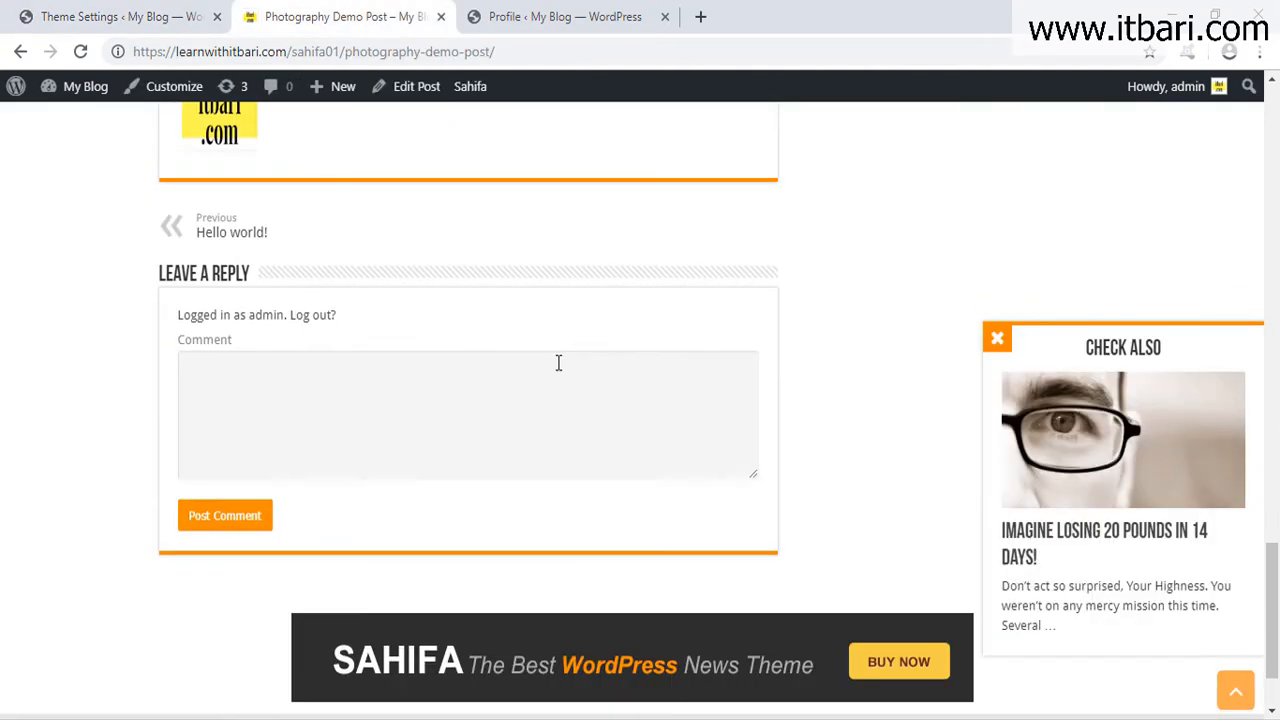
pyautogui.scroll(-1, 558, 363)
pyautogui.scroll(5, 509, 420)
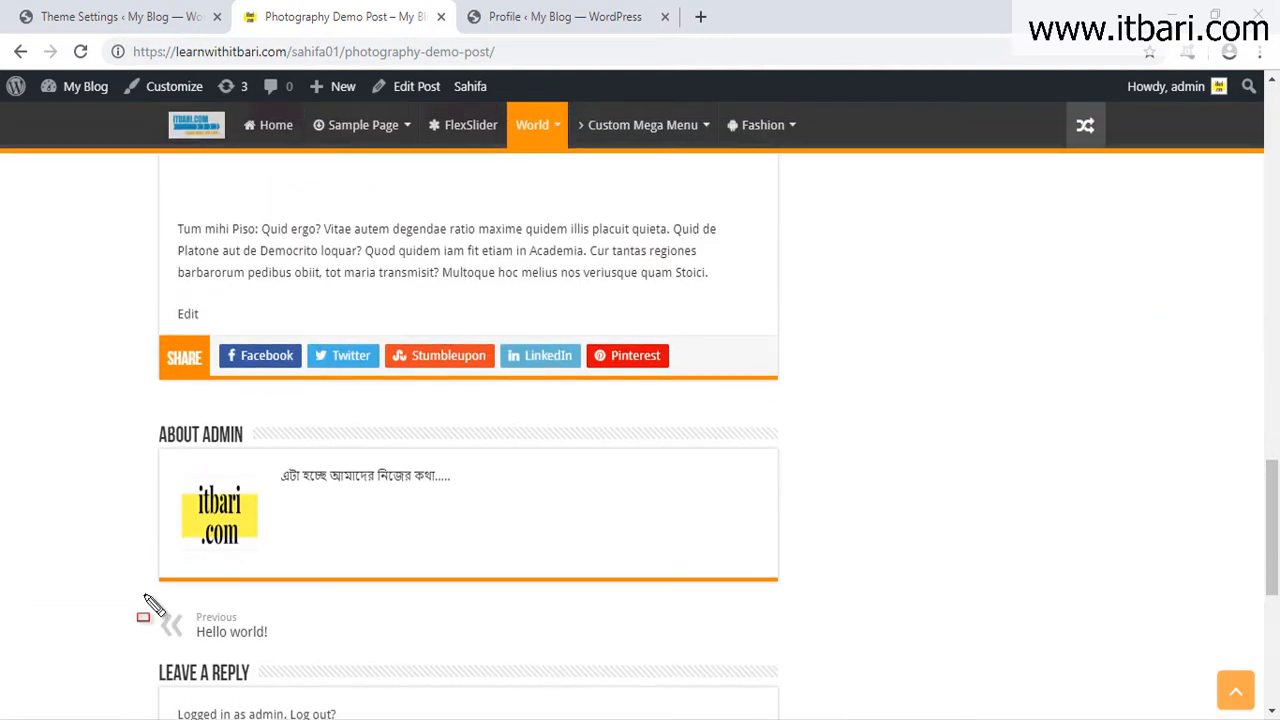
pyautogui.moveTo(4, 710); pyautogui.dragTo(1212, 719)
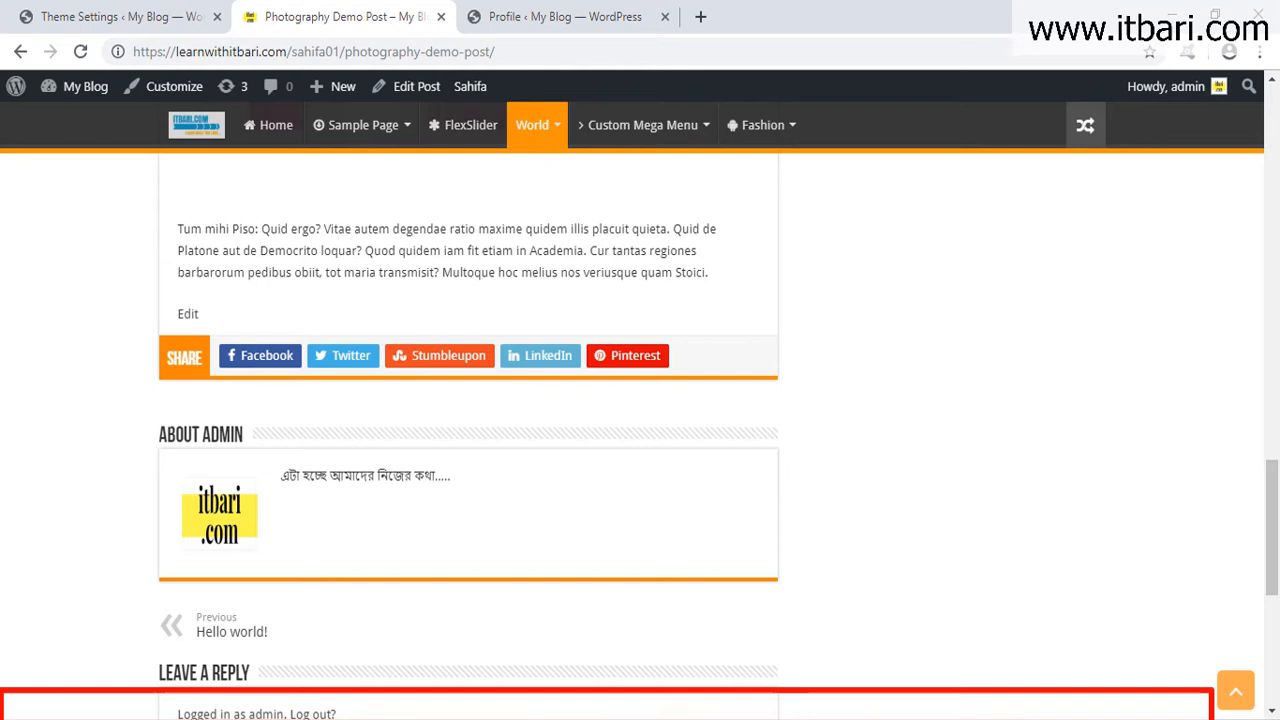
# Reload the Photography Demo Post and check how the reading position indicator follows movement through the article.
pyautogui.click(81, 51)
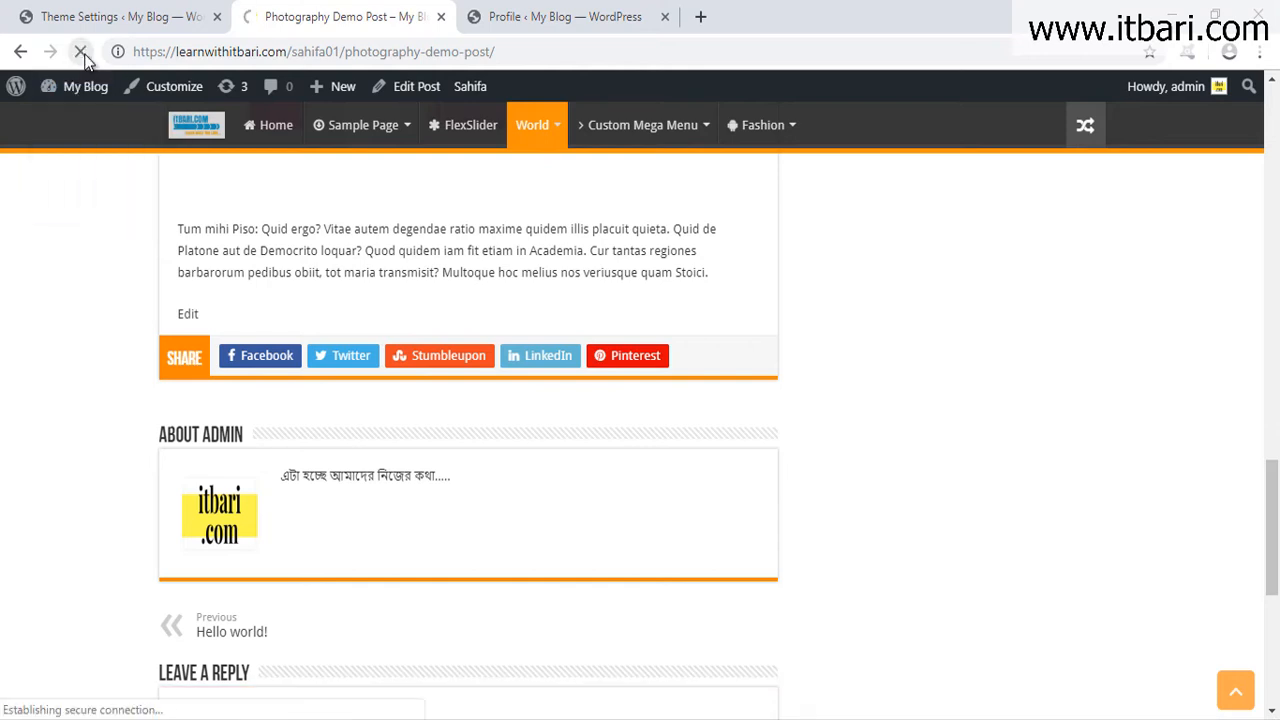
pyautogui.click(117, 22)
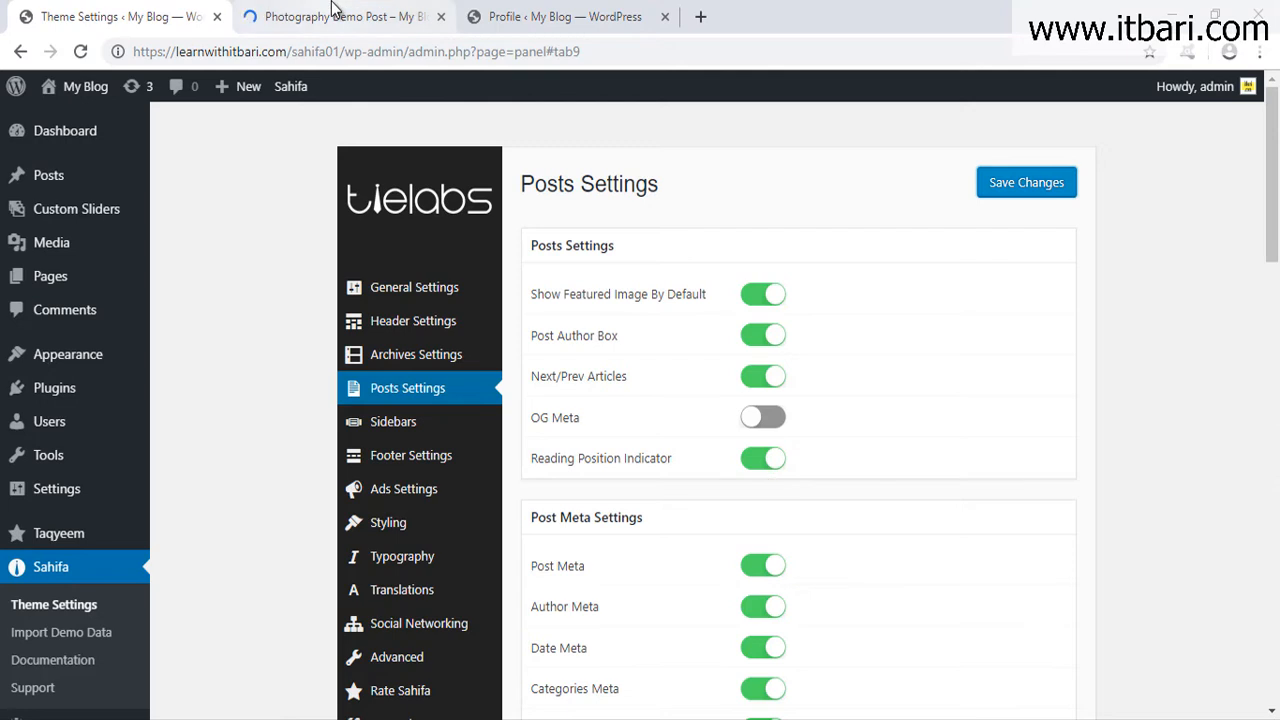
pyautogui.click(335, 12)
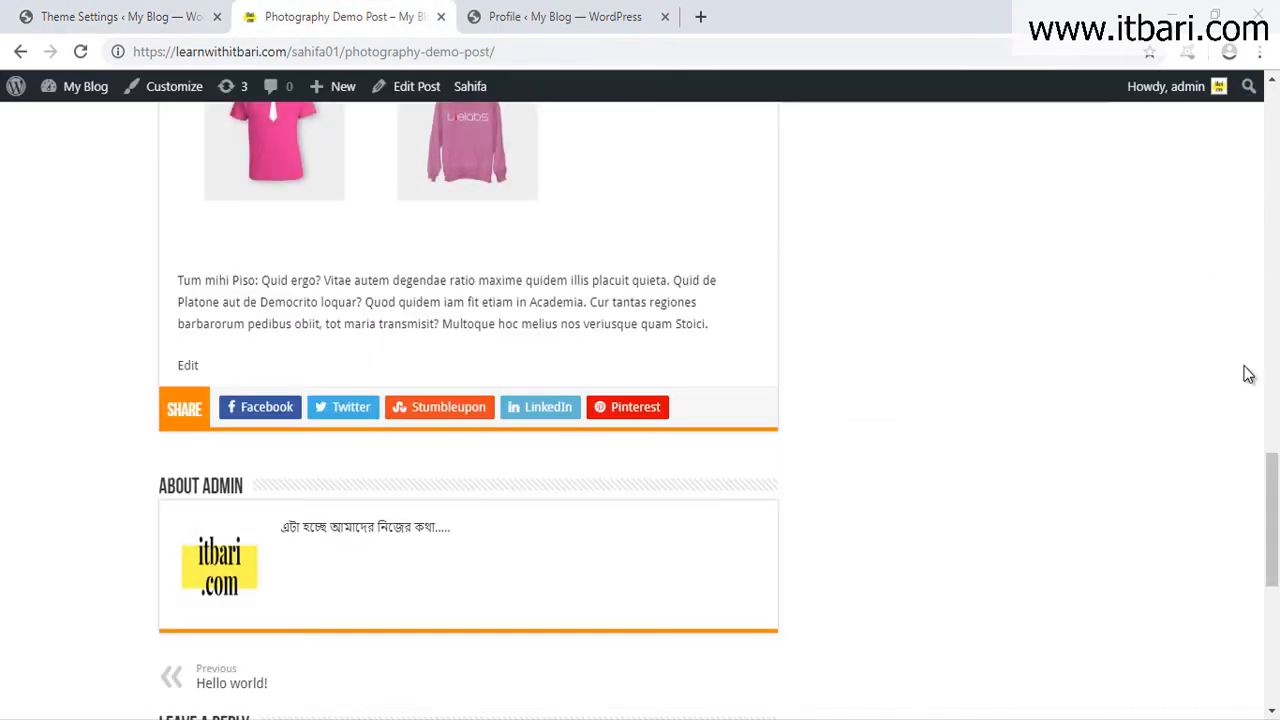
pyautogui.moveTo(1274, 542); pyautogui.dragTo(1274, 153)
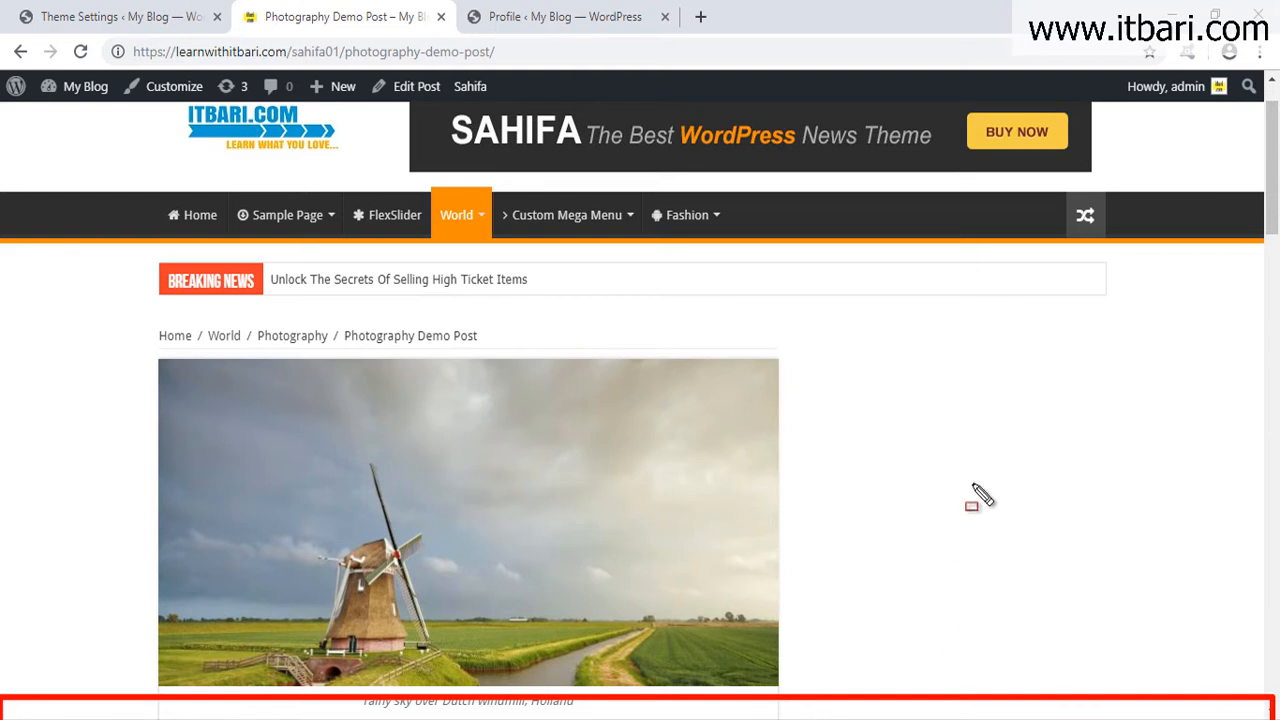
pyautogui.moveTo(1272, 140); pyautogui.dragTo(1272, 398)
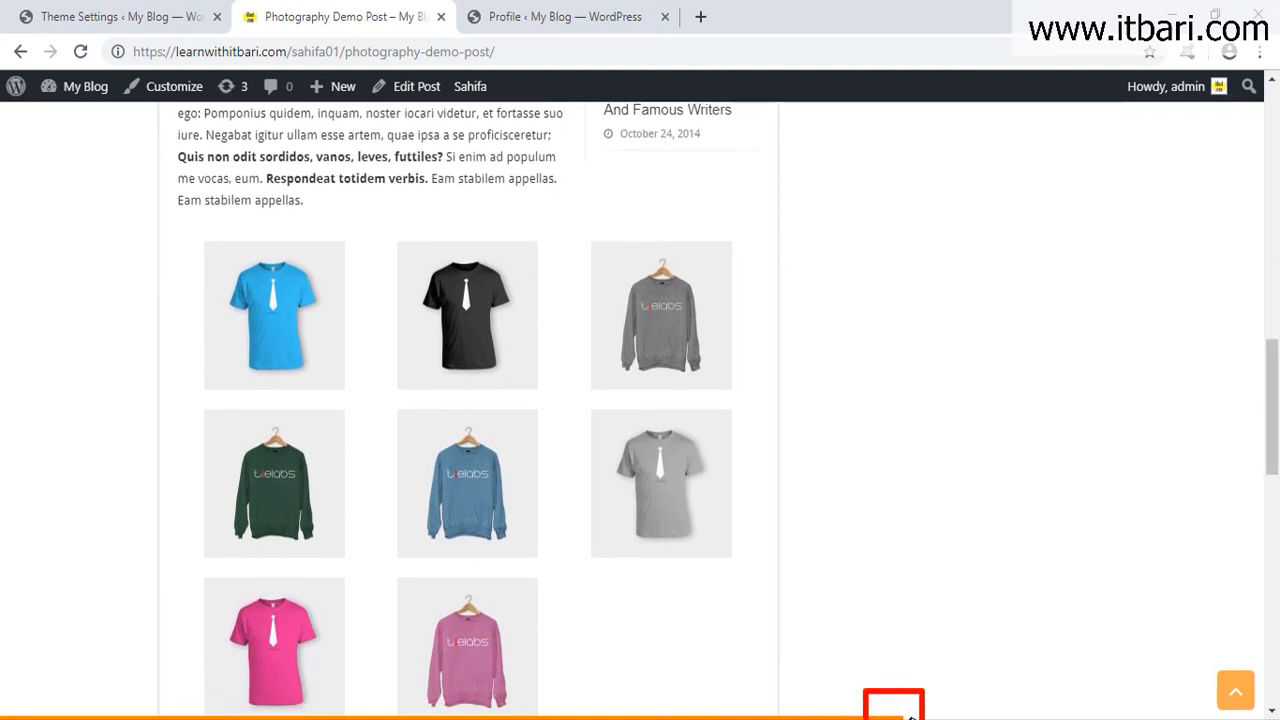
pyautogui.moveTo(1274, 415); pyautogui.dragTo(1275, 160)
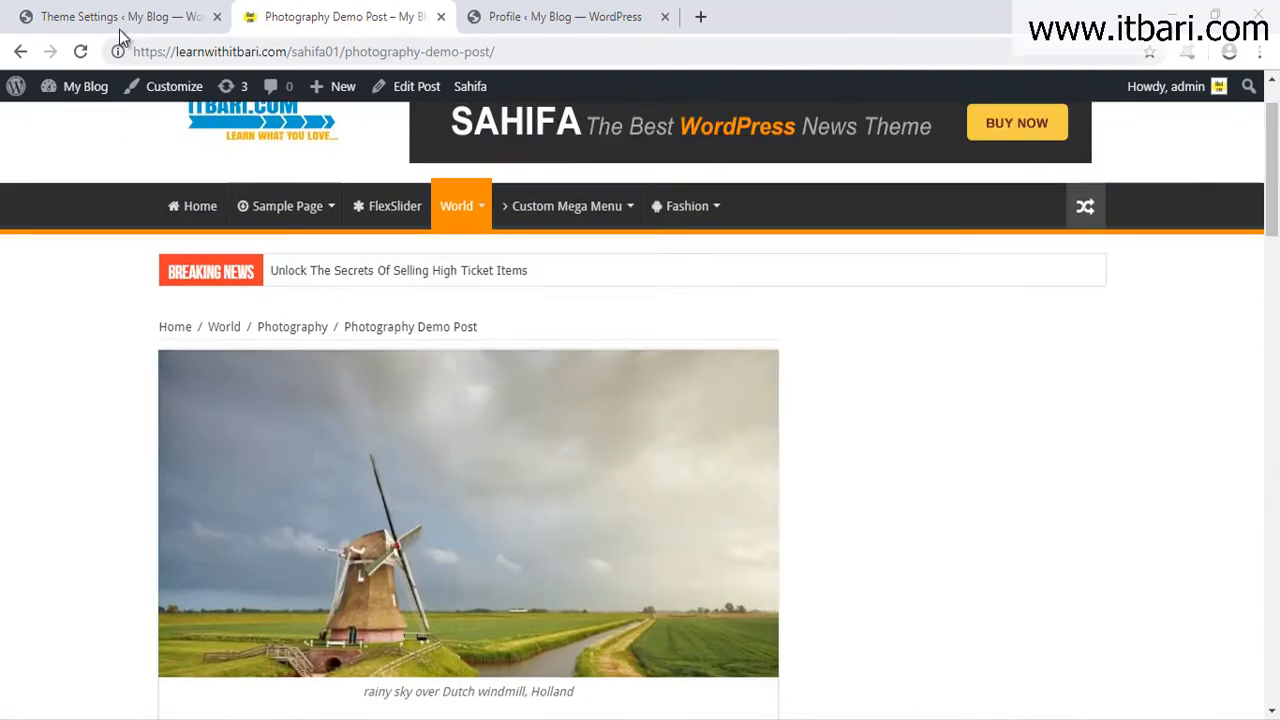
pyautogui.click(115, 17)
pyautogui.scroll(-1, 753, 480)
pyautogui.click(340, 17)
pyautogui.scroll(-8, 460, 421)
pyautogui.scroll(-1, 460, 421)
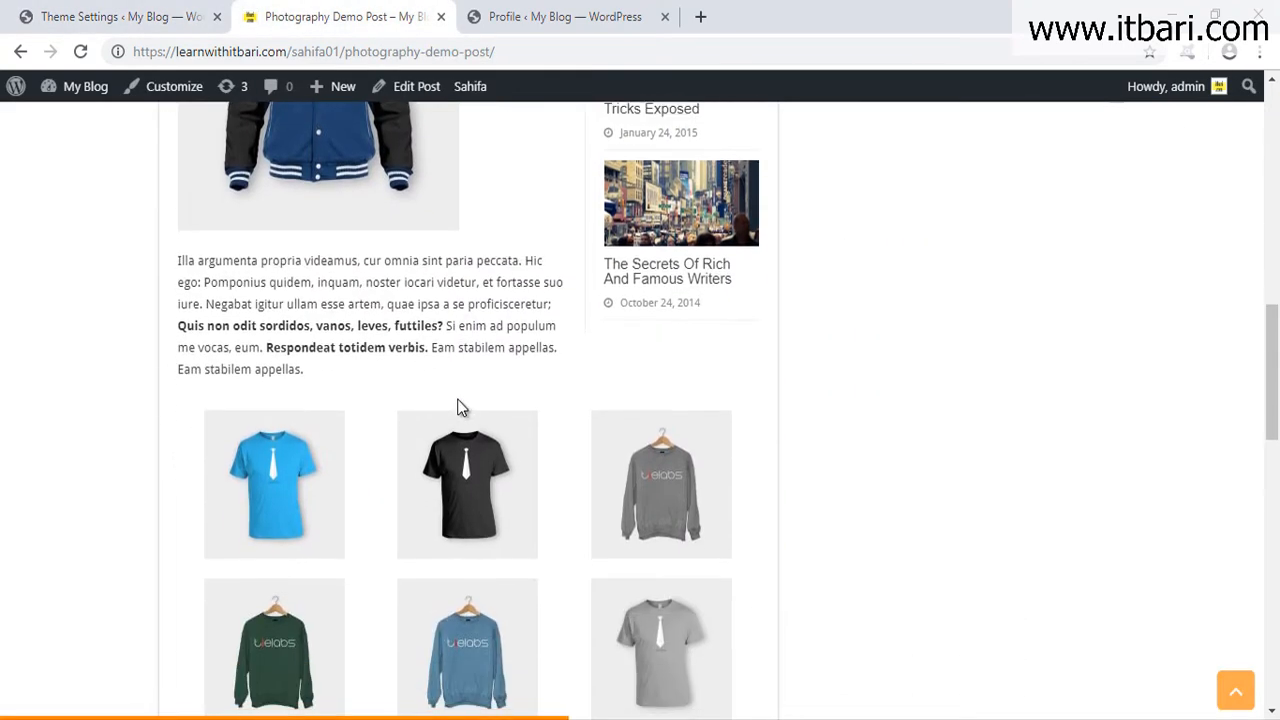
# Review the Post Meta Settings in the theme's post settings, including Author Meta and Date Meta.
pyautogui.click(80, 16)
pyautogui.scroll(-1, 823, 436)
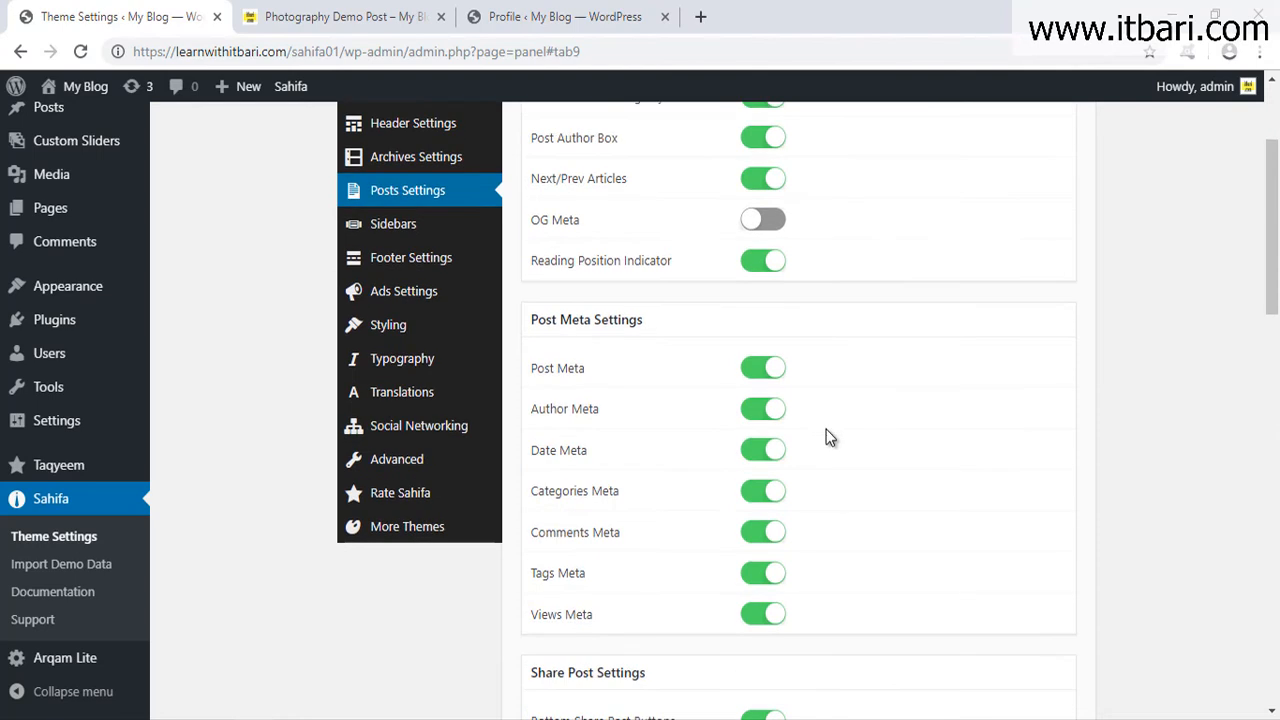
pyautogui.moveTo(500, 282)
pyautogui.mouseDown()
pyautogui.moveTo(602, 484)
pyautogui.moveTo(813, 669)
pyautogui.mouseUp()
pyautogui.press('Escape')
pyautogui.moveTo(522, 410); pyautogui.dragTo(865, 445)
pyautogui.press('Escape')
pyautogui.moveTo(704, 416); pyautogui.dragTo(852, 500)
pyautogui.press('Escape')
# Review the Share Post Settings and examine the matching share buttons below the Photography Demo Post's content.
pyautogui.scroll(-4, 658, 431)
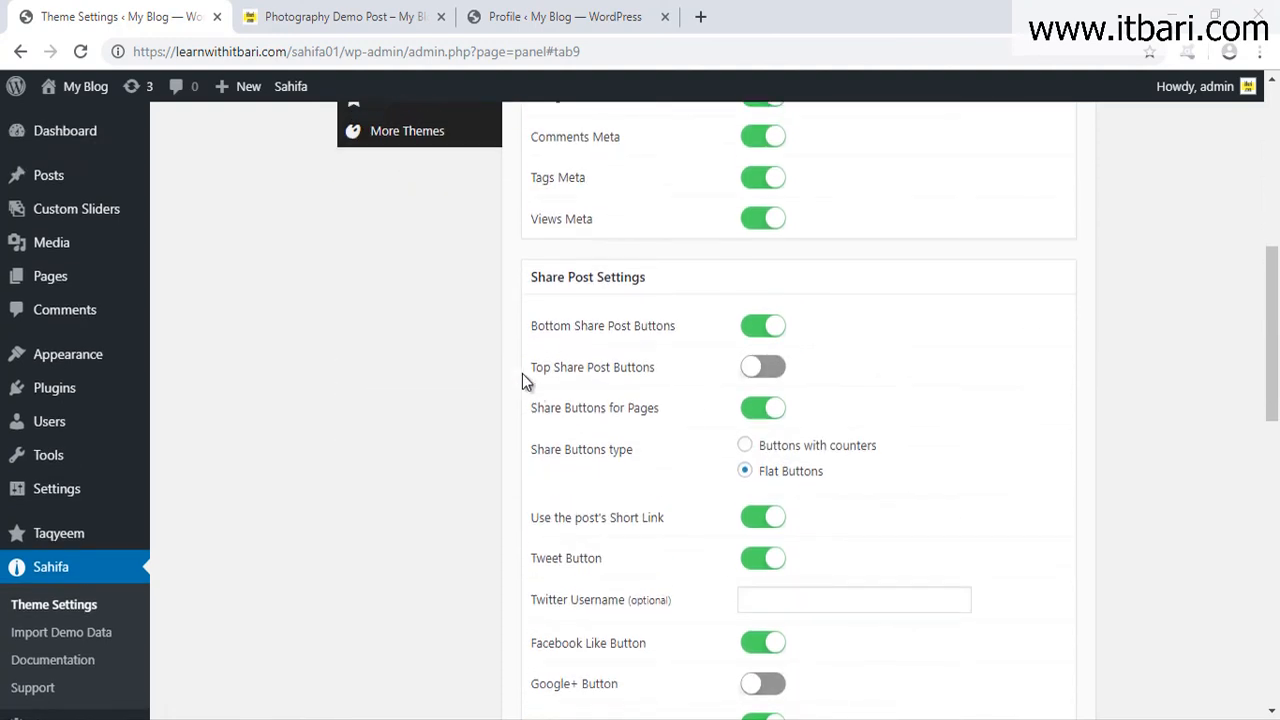
pyautogui.moveTo(490, 245); pyautogui.dragTo(1019, 599)
pyautogui.press('Escape')
pyautogui.click(340, 17)
pyautogui.scroll(-10, 357, 63)
pyautogui.moveTo(156, 366)
pyautogui.mouseDown()
pyautogui.moveTo(414, 429)
pyautogui.moveTo(760, 445)
pyautogui.mouseUp()
pyautogui.press('Escape')
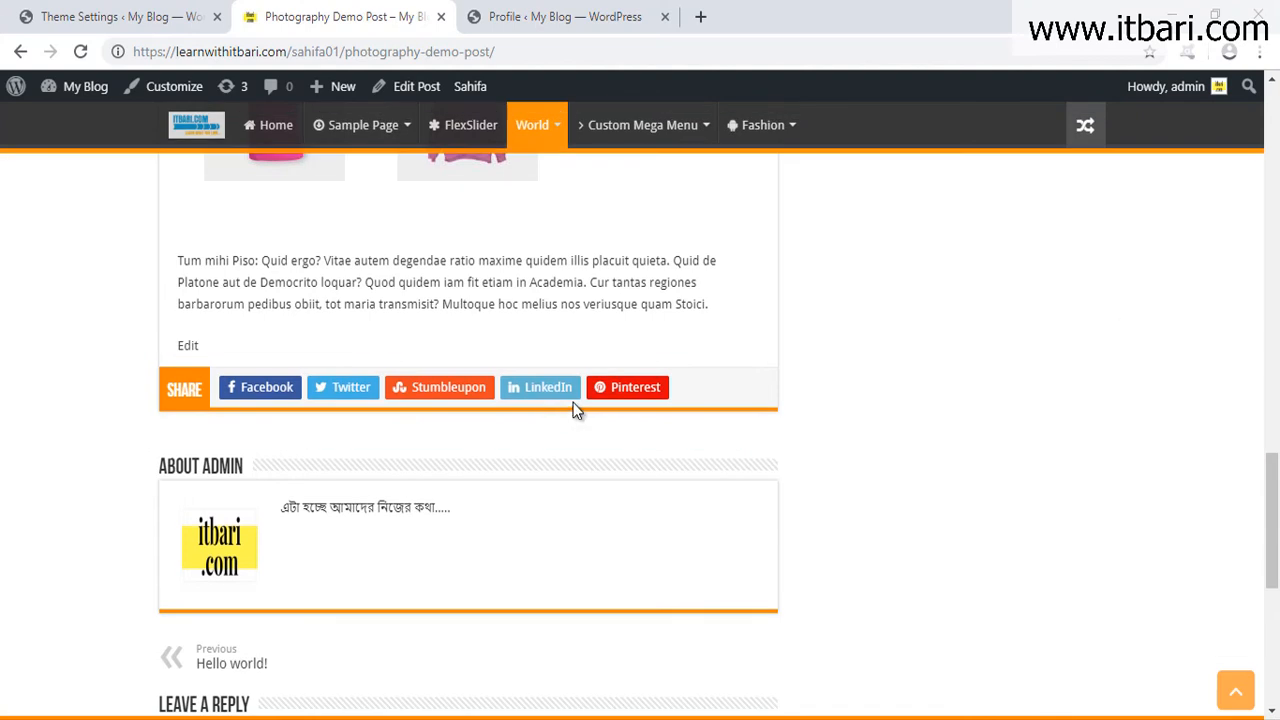
# Disable Bottom Share Post Buttons, enable Top Share Post Buttons in the theme's post settings, and save the changes.
pyautogui.click(194, 20)
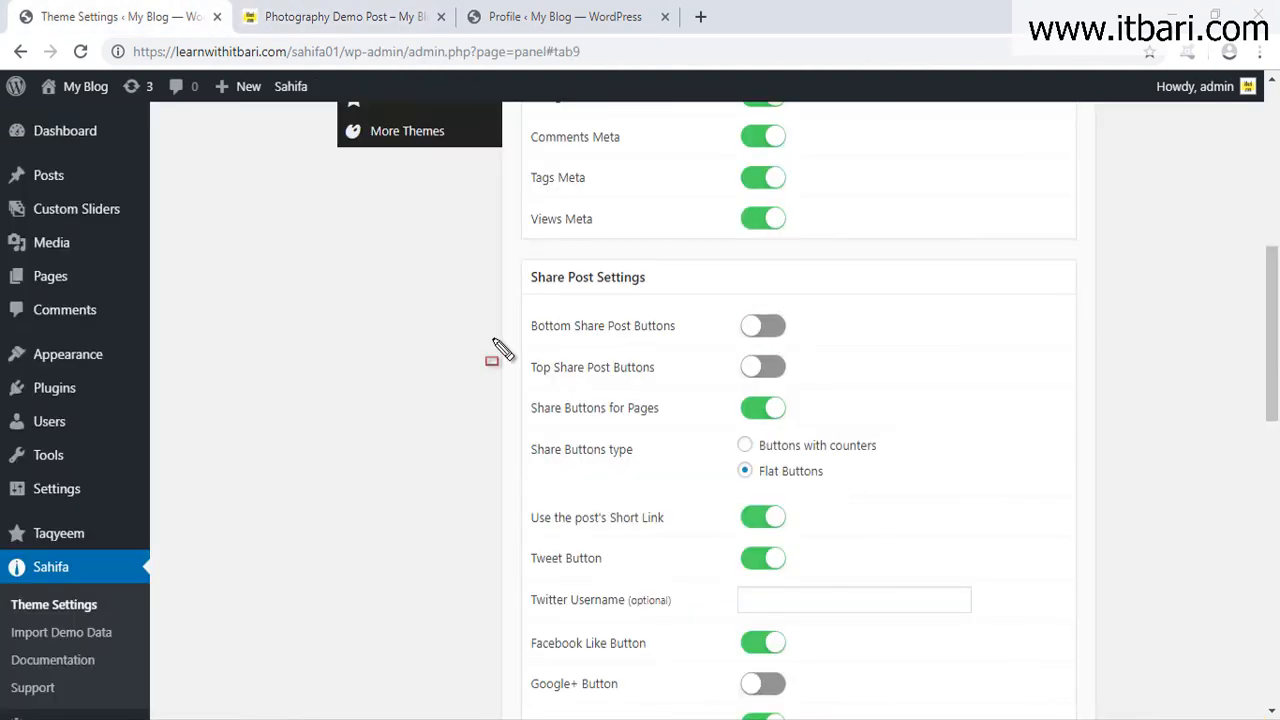
pyautogui.moveTo(490, 337); pyautogui.dragTo(852, 398)
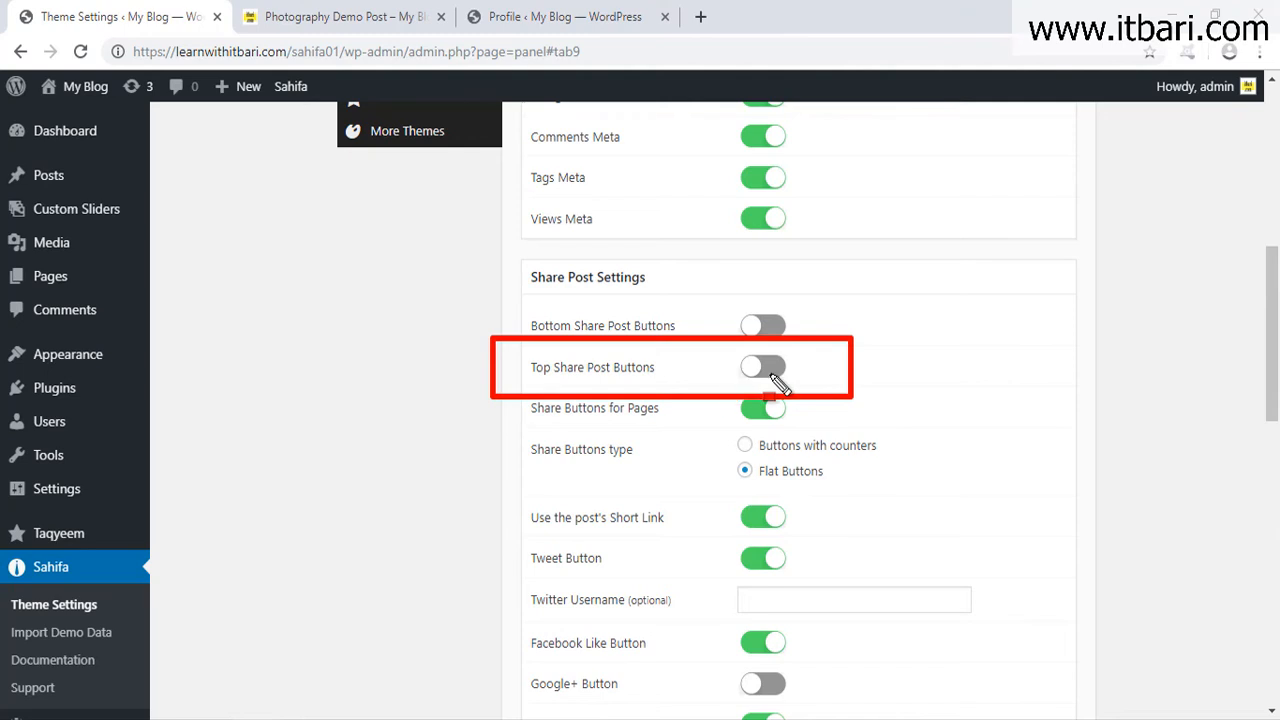
pyautogui.press('Escape')
pyautogui.scroll(6, 1049, 286)
pyautogui.click(1020, 185)
# Reload the Photography Demo Post and check the share buttons' placement below the content and under the title.
pyautogui.click(313, 18)
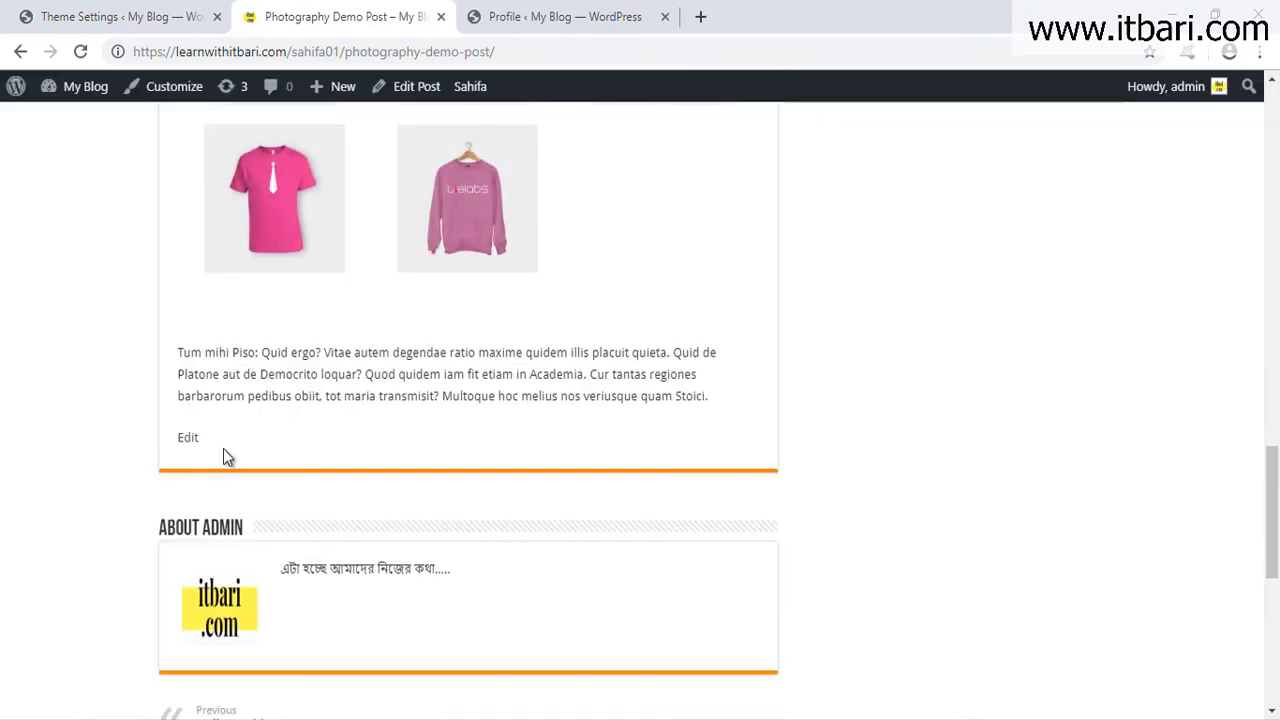
pyautogui.scroll(16, 497, 482)
pyautogui.scroll(-5, 497, 482)
pyautogui.hotkey('ctrl', 'shift', 'd')
pyautogui.moveTo(160, 263)
pyautogui.mouseDown()
pyautogui.moveTo(549, 323)
pyautogui.moveTo(757, 334)
pyautogui.mouseUp()
pyautogui.press('Escape')
# Set the Share Buttons type to Buttons with counters, save the changes, and check the buttons on the reloaded demo post.
pyautogui.click(120, 17)
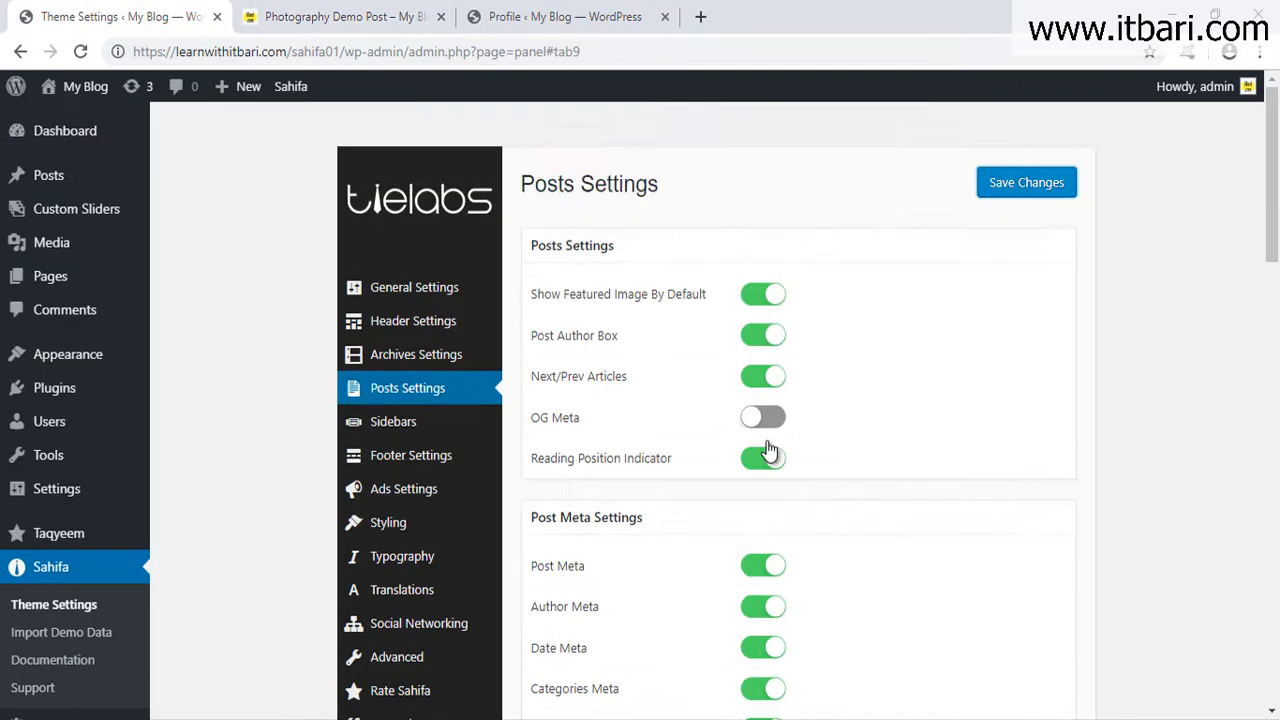
pyautogui.scroll(-6, 705, 414)
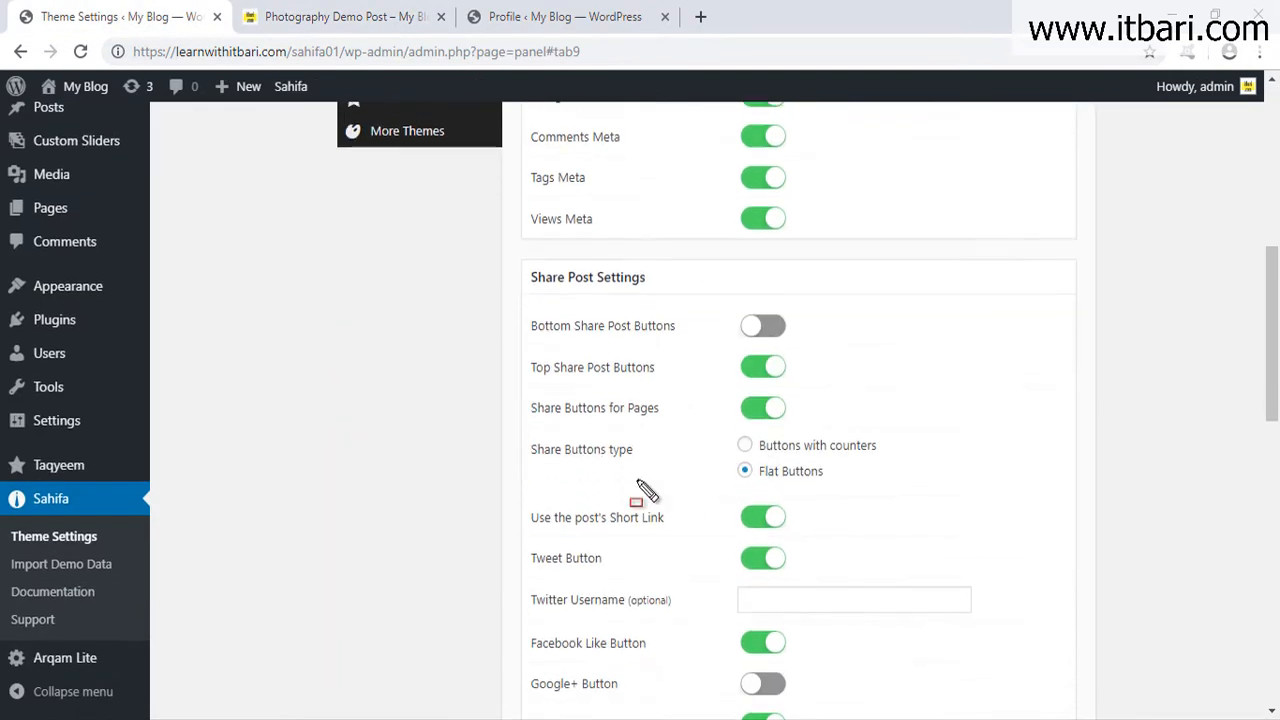
pyautogui.moveTo(518, 419)
pyautogui.mouseDown()
pyautogui.moveTo(630, 452)
pyautogui.moveTo(950, 494)
pyautogui.mouseUp()
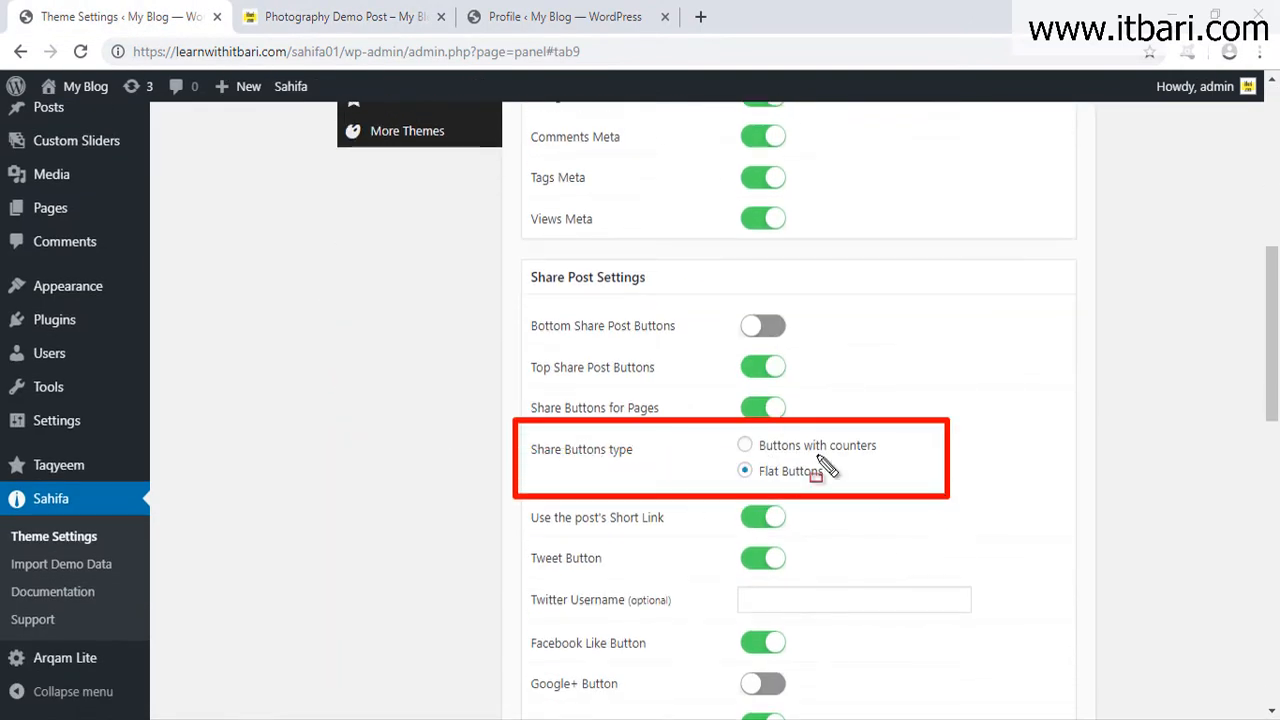
pyautogui.press('Escape')
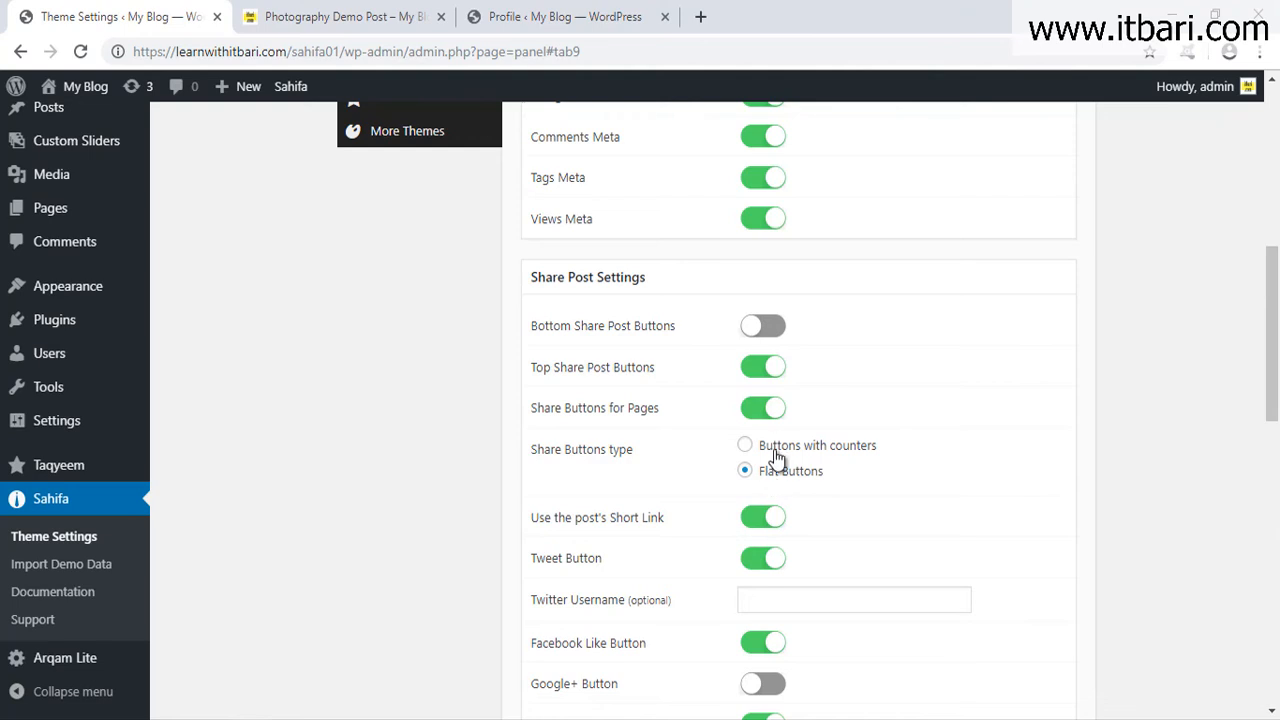
pyautogui.scroll(2, 988, 462)
pyautogui.click(1026, 183)
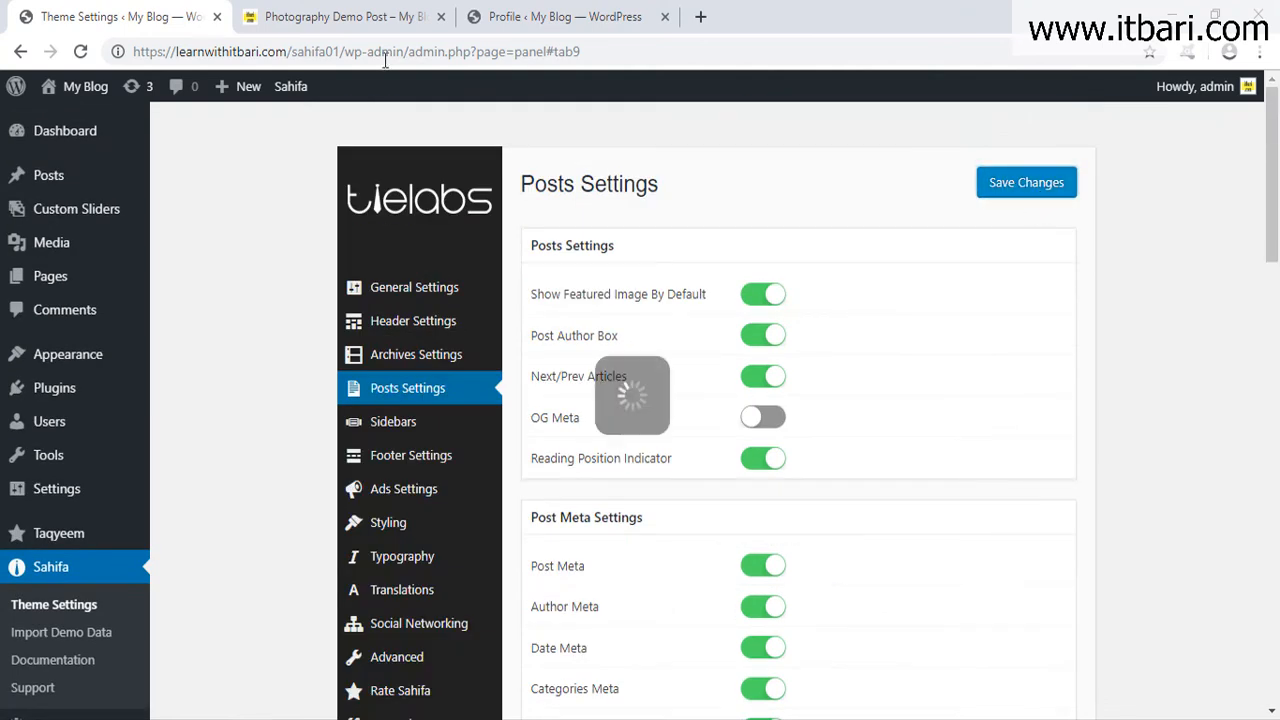
pyautogui.click(340, 16)
pyautogui.click(80, 51)
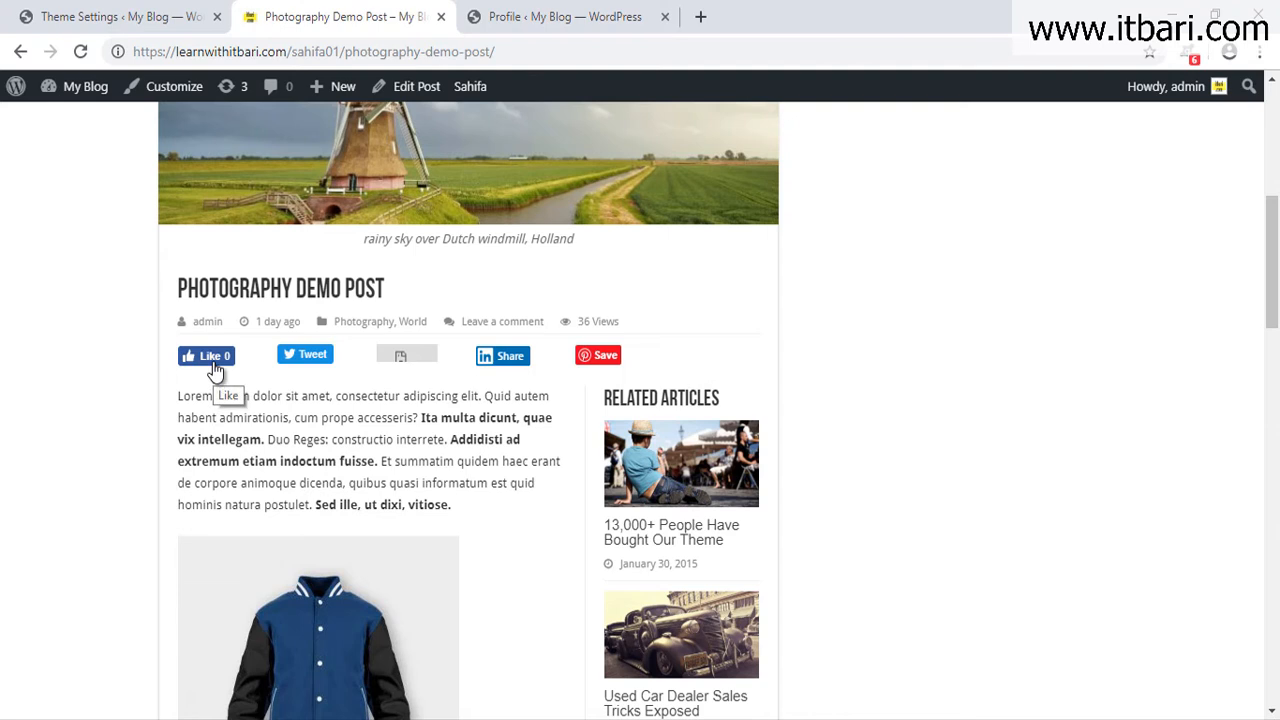
# Set the Share Buttons type back to Flat Buttons and review the Use the post's Short Link option.
pyautogui.click(171, 18)
pyautogui.scroll(-10, 846, 500)
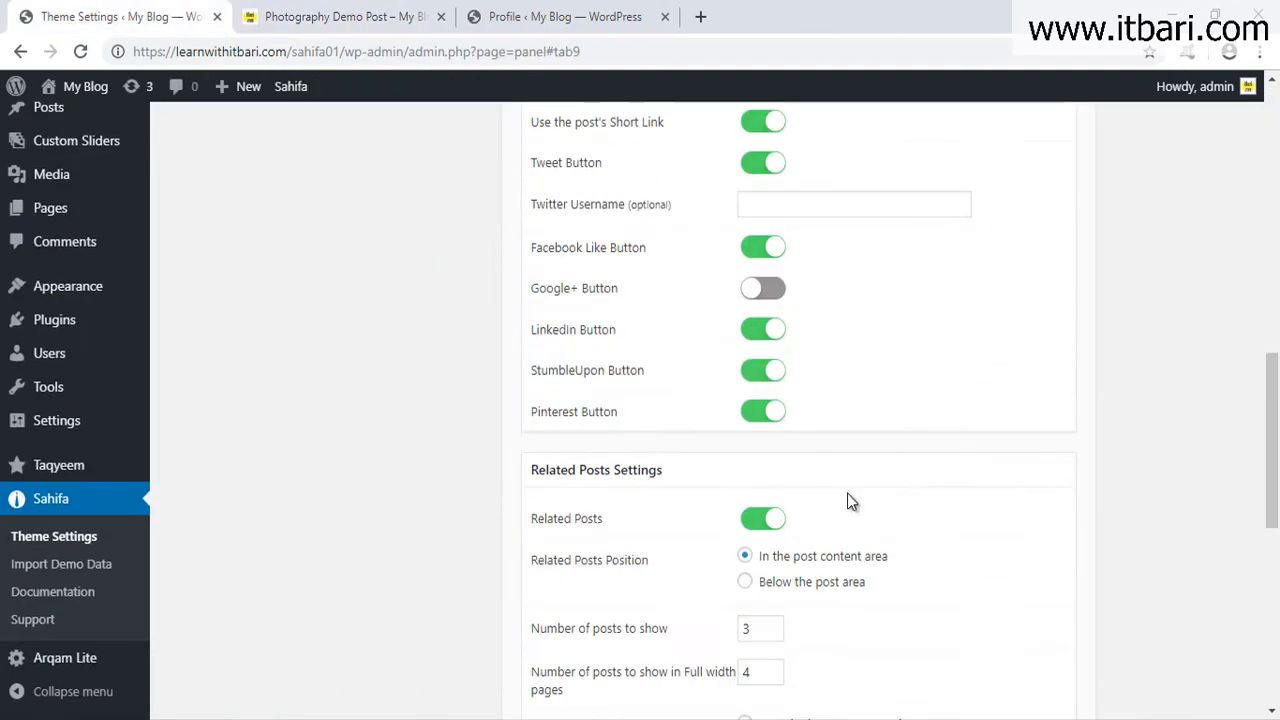
pyautogui.scroll(2, 846, 500)
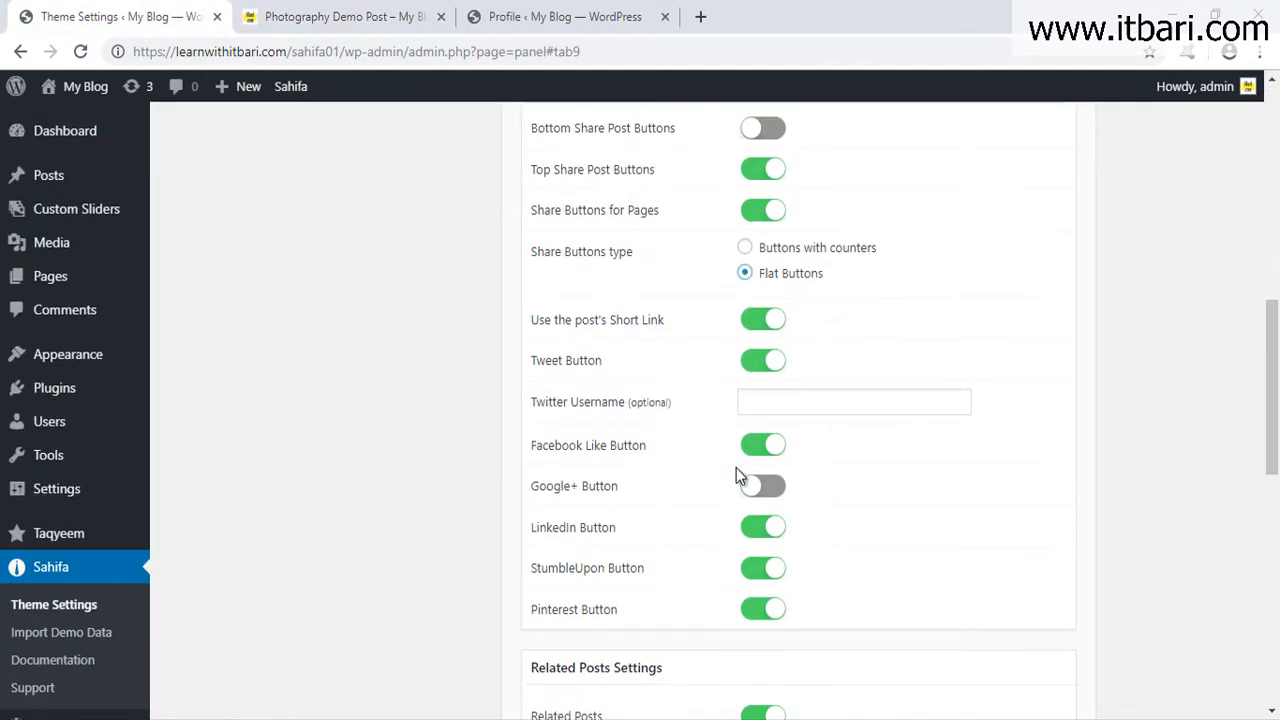
pyautogui.moveTo(503, 303)
pyautogui.mouseDown()
pyautogui.moveTo(740, 321)
pyautogui.moveTo(838, 345)
pyautogui.mouseUp()
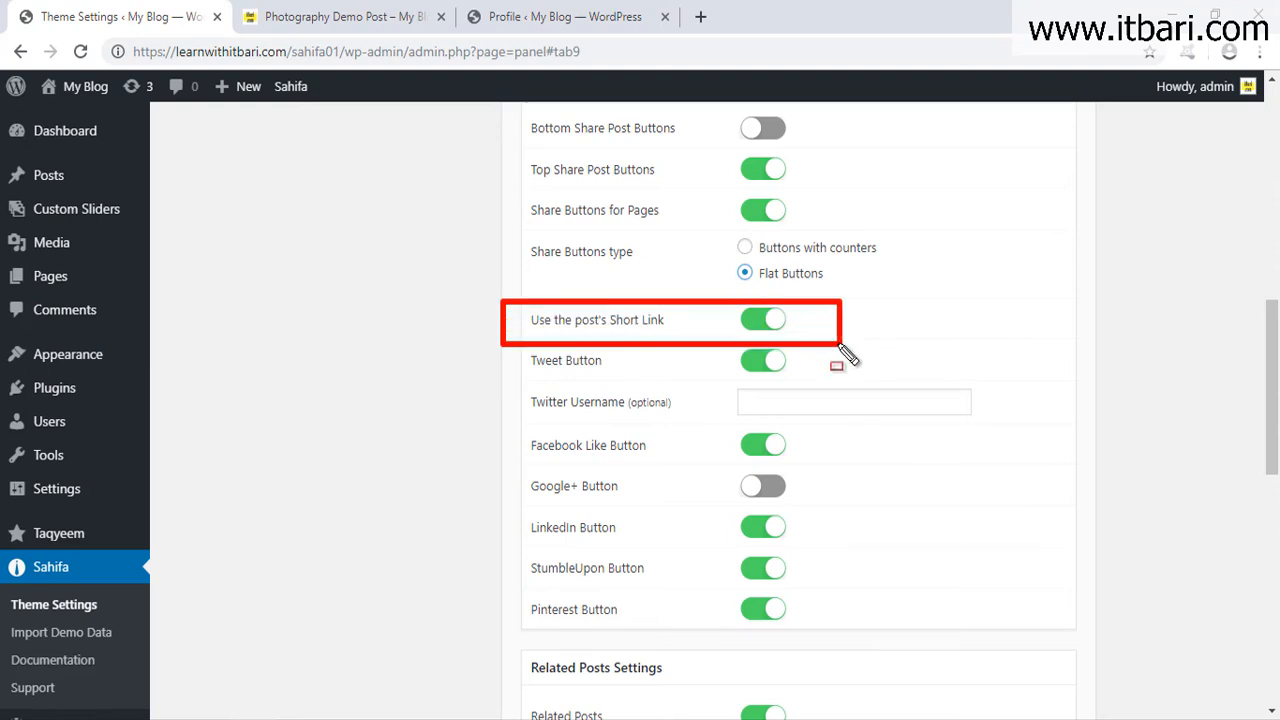
pyautogui.press('Escape')
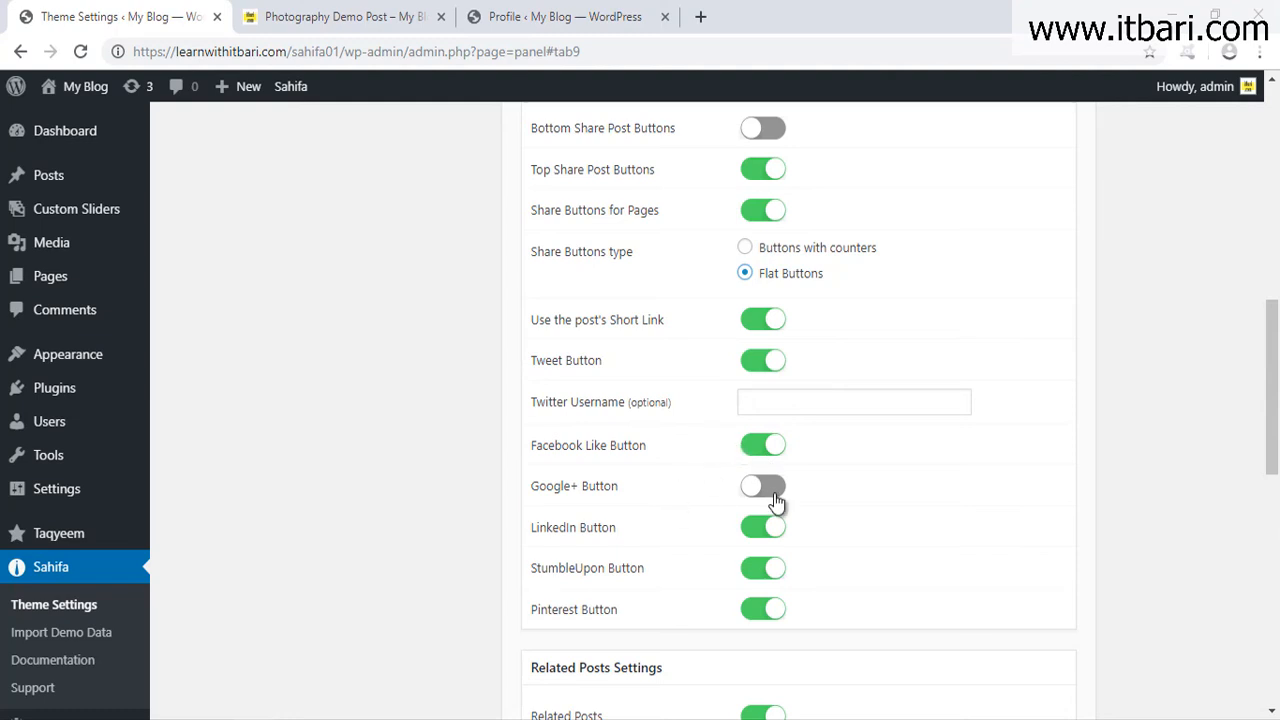
# Enable the Google+ Button, disable the LinkedIn and StumbleUpon buttons in the Share Post Settings, and save the changes.
pyautogui.scroll(-1, 776, 502)
pyautogui.click(771, 392)
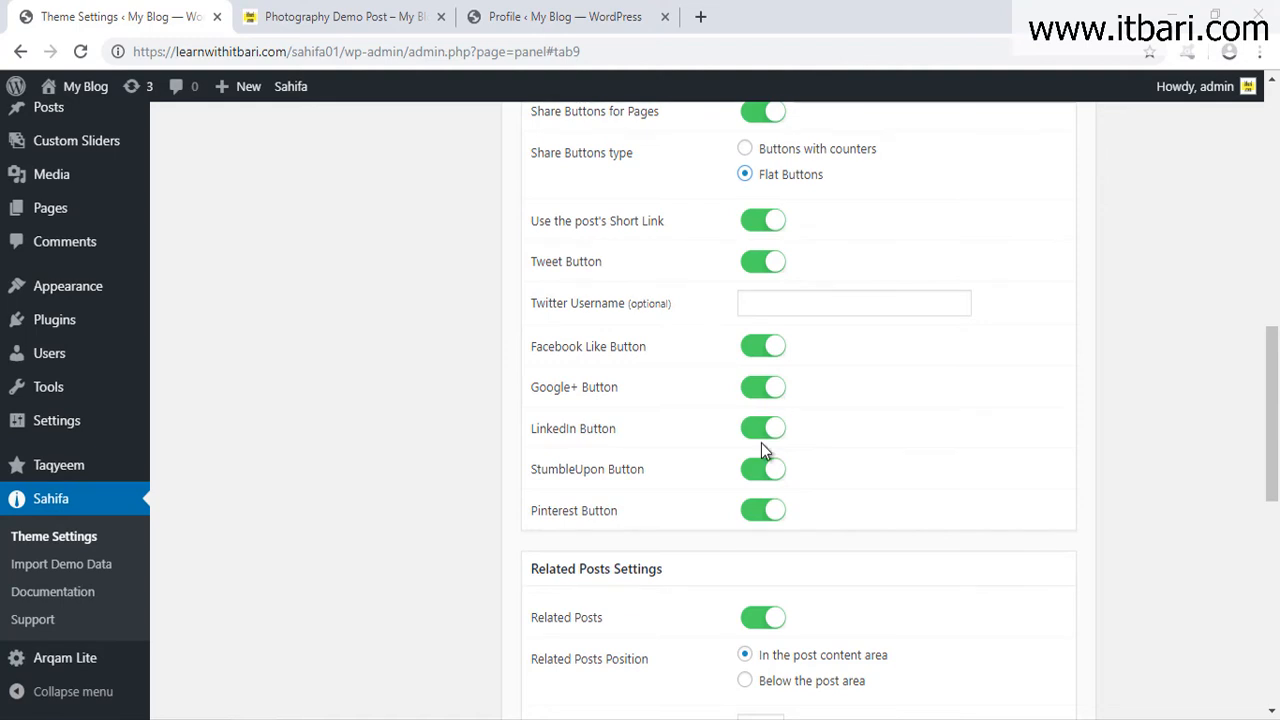
pyautogui.click(761, 432)
pyautogui.click(766, 470)
pyautogui.scroll(10, 1015, 500)
pyautogui.click(1030, 184)
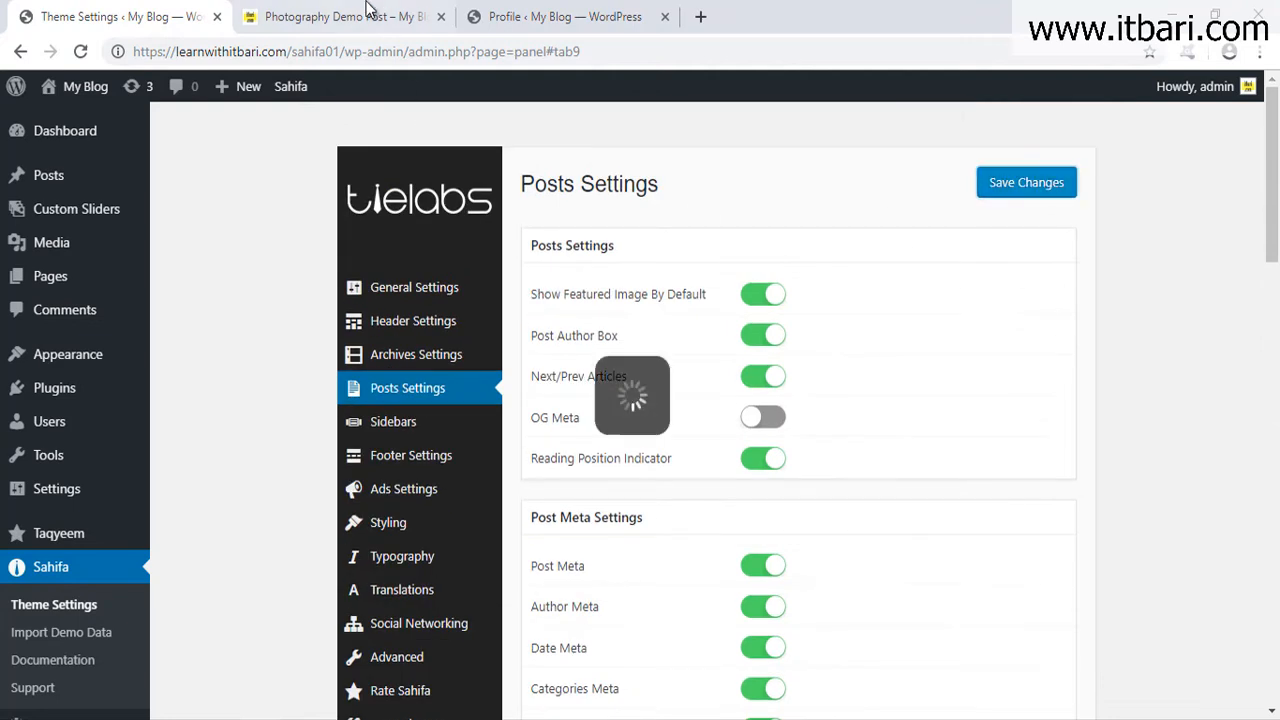
# Reload the Photography Demo Post and check which share buttons are shown under the title.
pyautogui.click(368, 17)
pyautogui.click(78, 53)
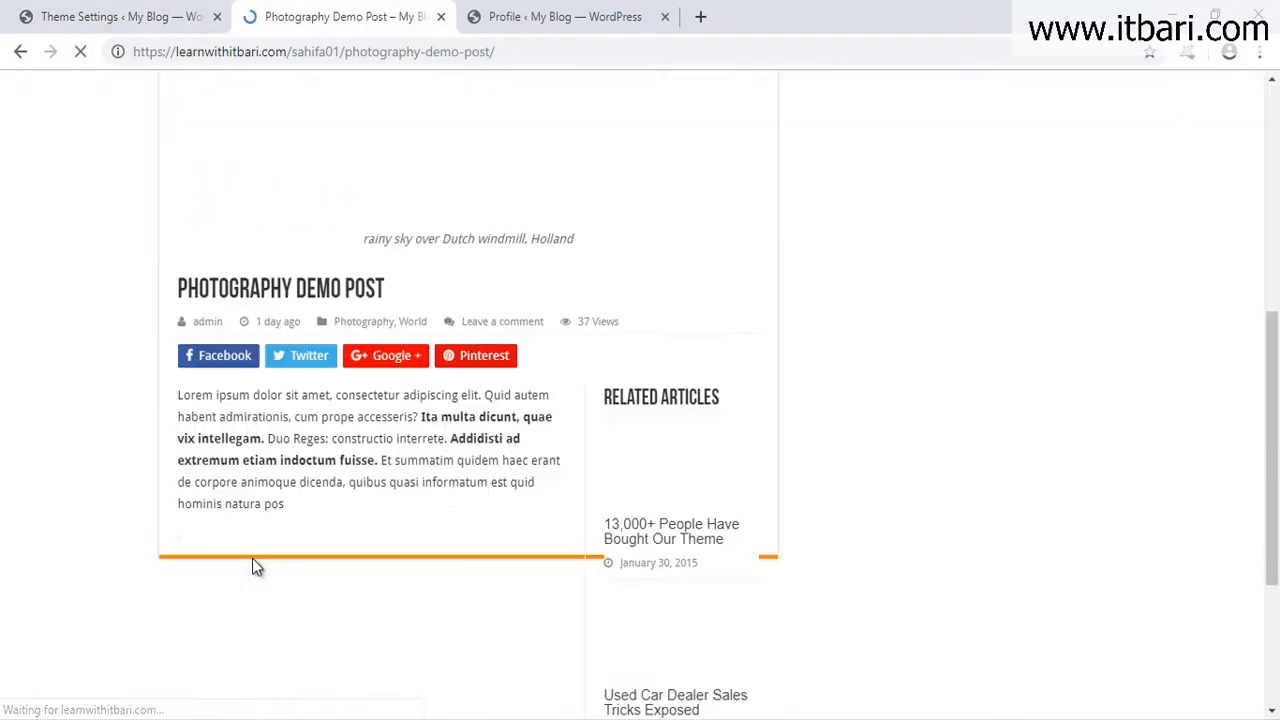
pyautogui.moveTo(145, 333); pyautogui.dragTo(530, 395)
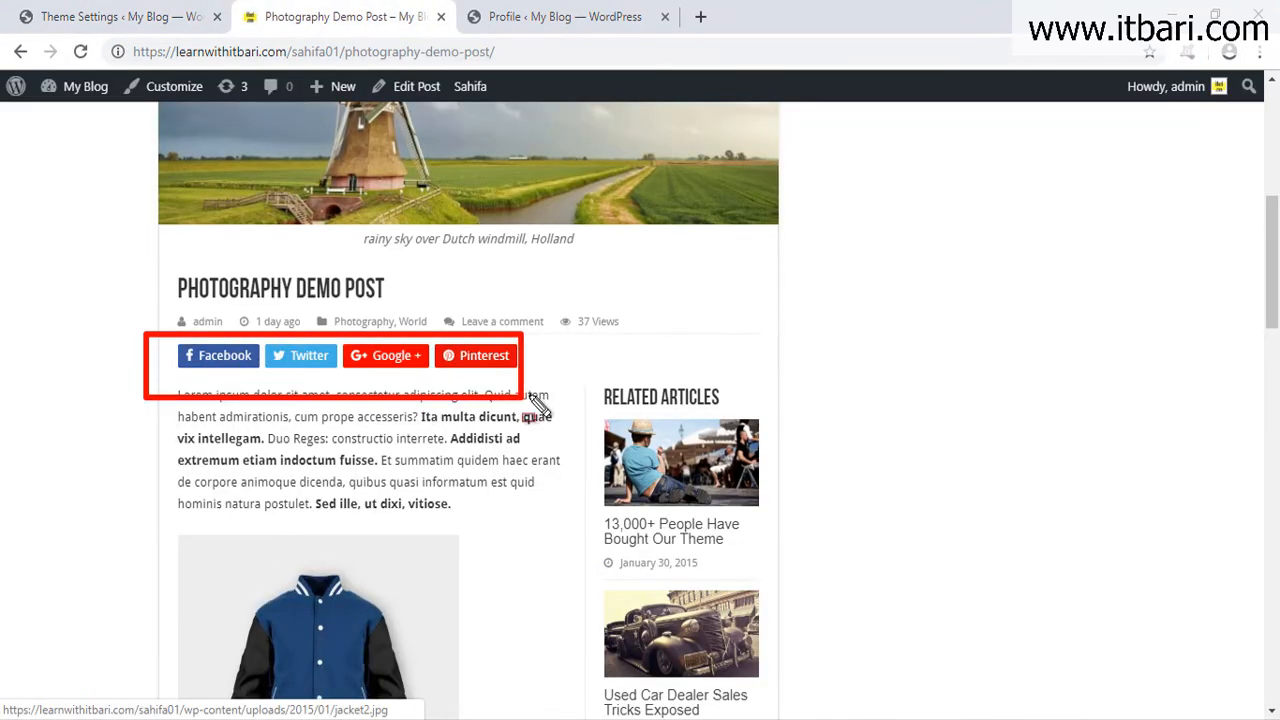
pyautogui.moveTo(545, 330); pyautogui.dragTo(685, 378)
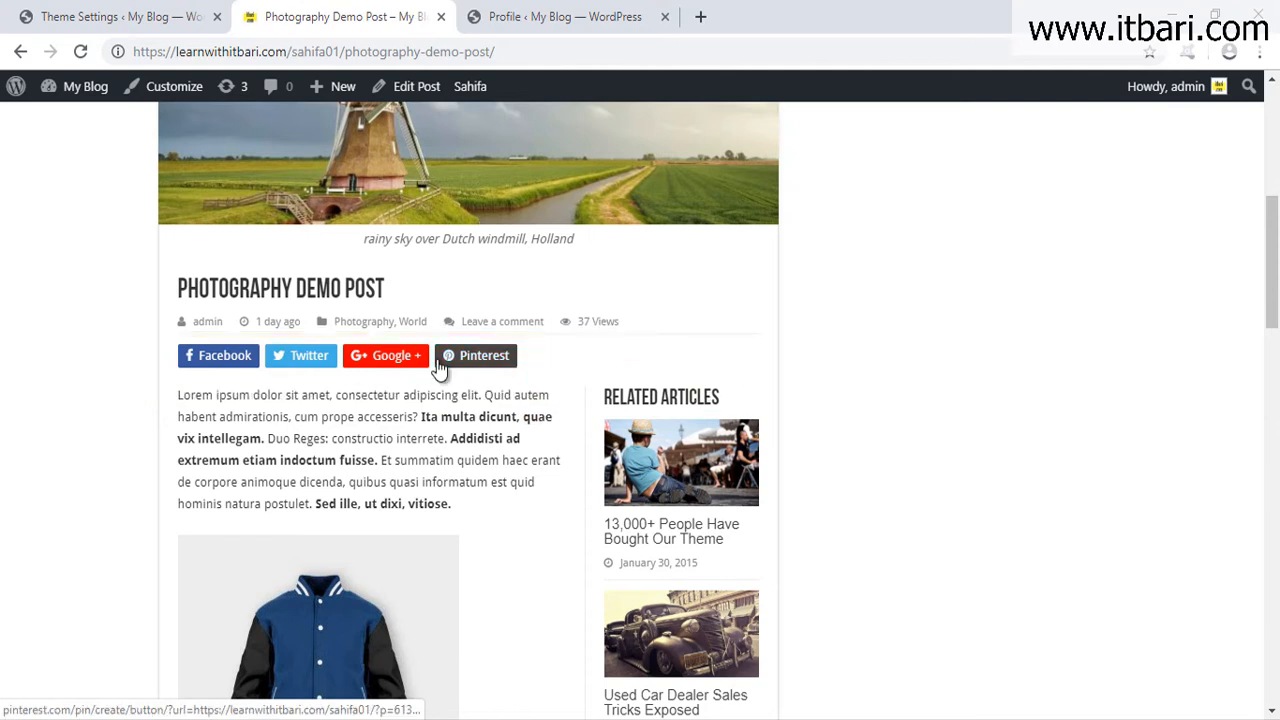
# Return to the theme's Share Post Settings and review the share button options.
pyautogui.click(50, 16)
pyautogui.scroll(-6, 977, 500)
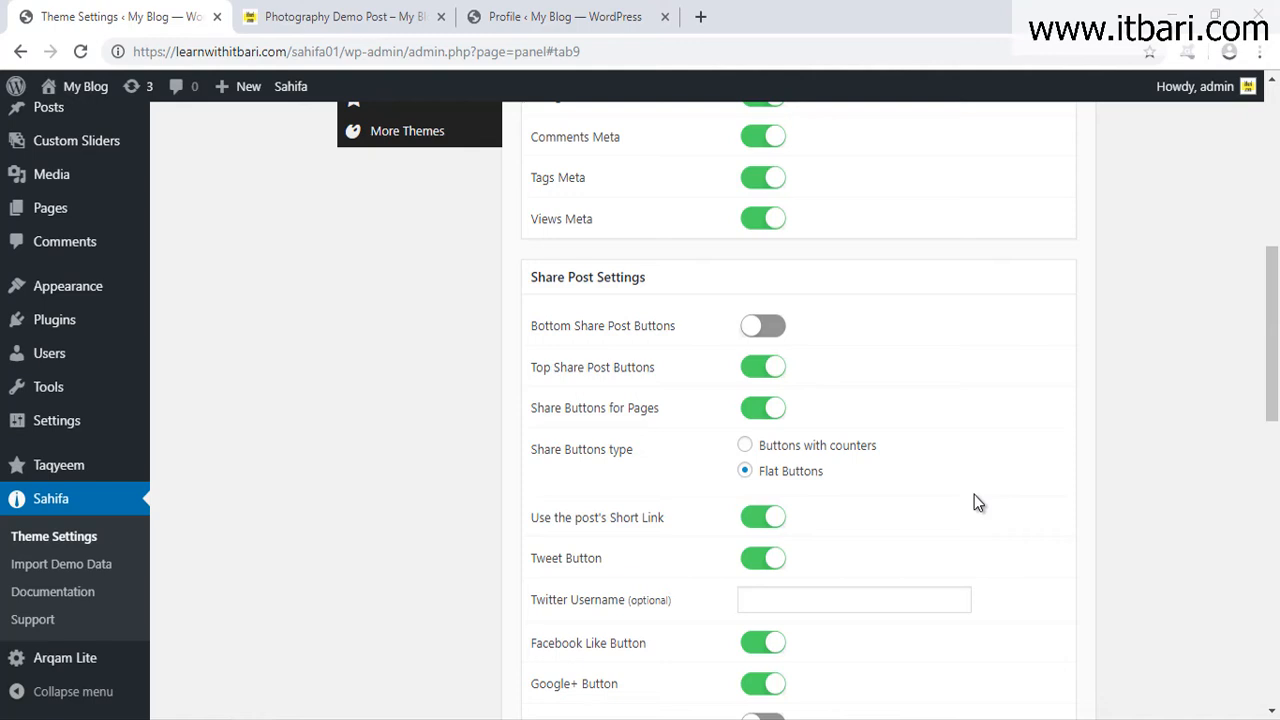
pyautogui.scroll(-1, 976, 498)
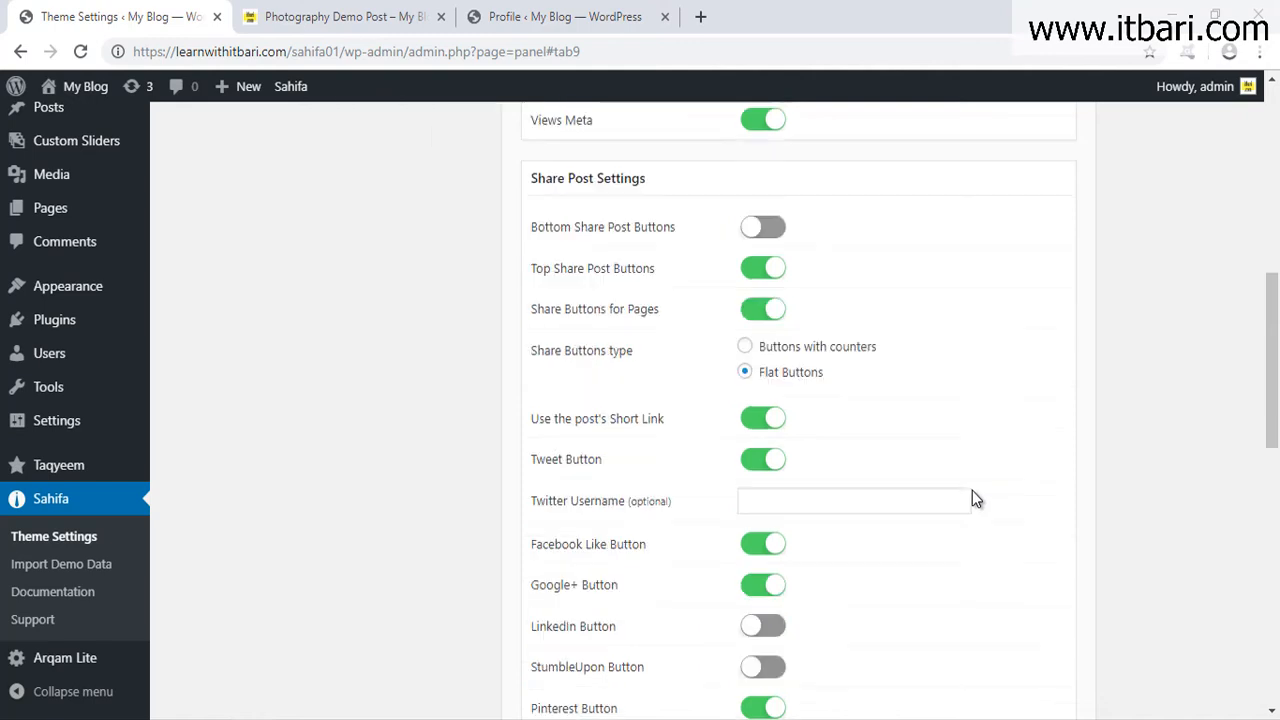
pyautogui.scroll(2, 976, 498)
pyautogui.scroll(-1, 977, 502)
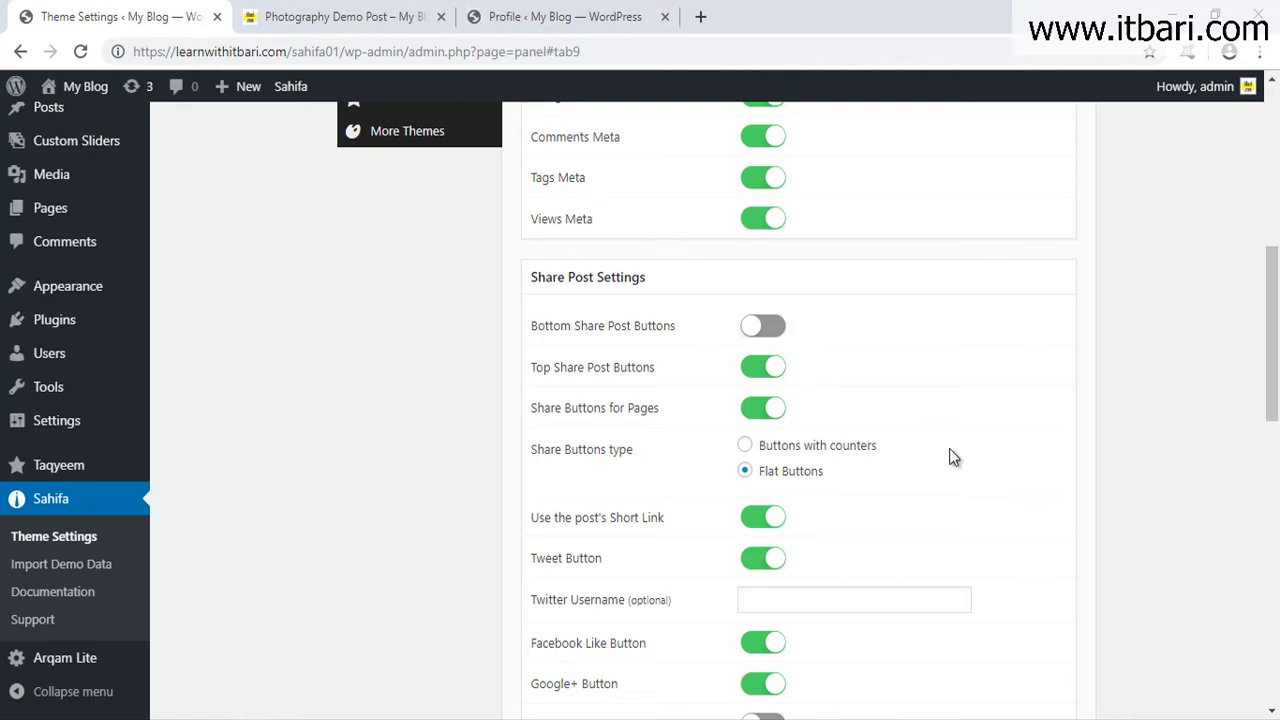
# Review the Share Post Settings, from the top and bottom button options to the individual network buttons.
pyautogui.scroll(-3, 957, 451)
pyautogui.scroll(1, 957, 451)
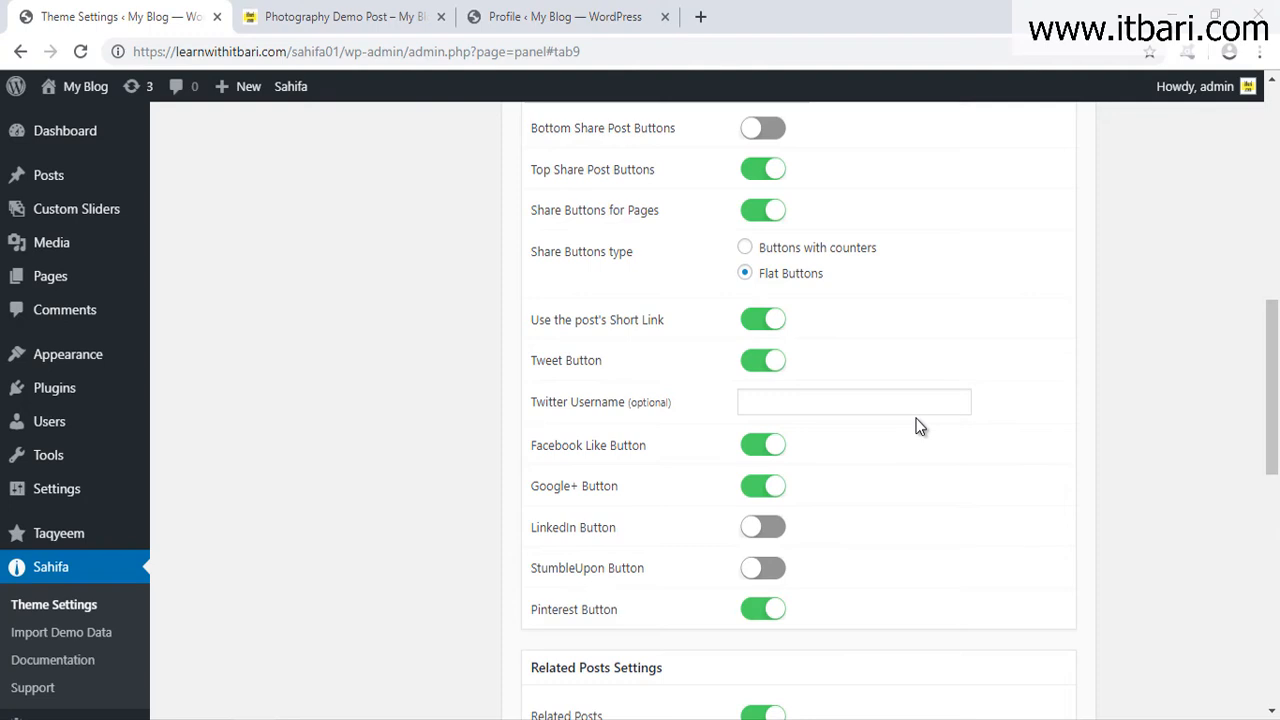
pyautogui.scroll(-1, 828, 428)
pyautogui.scroll(2, 828, 428)
pyautogui.scroll(1, 740, 418)
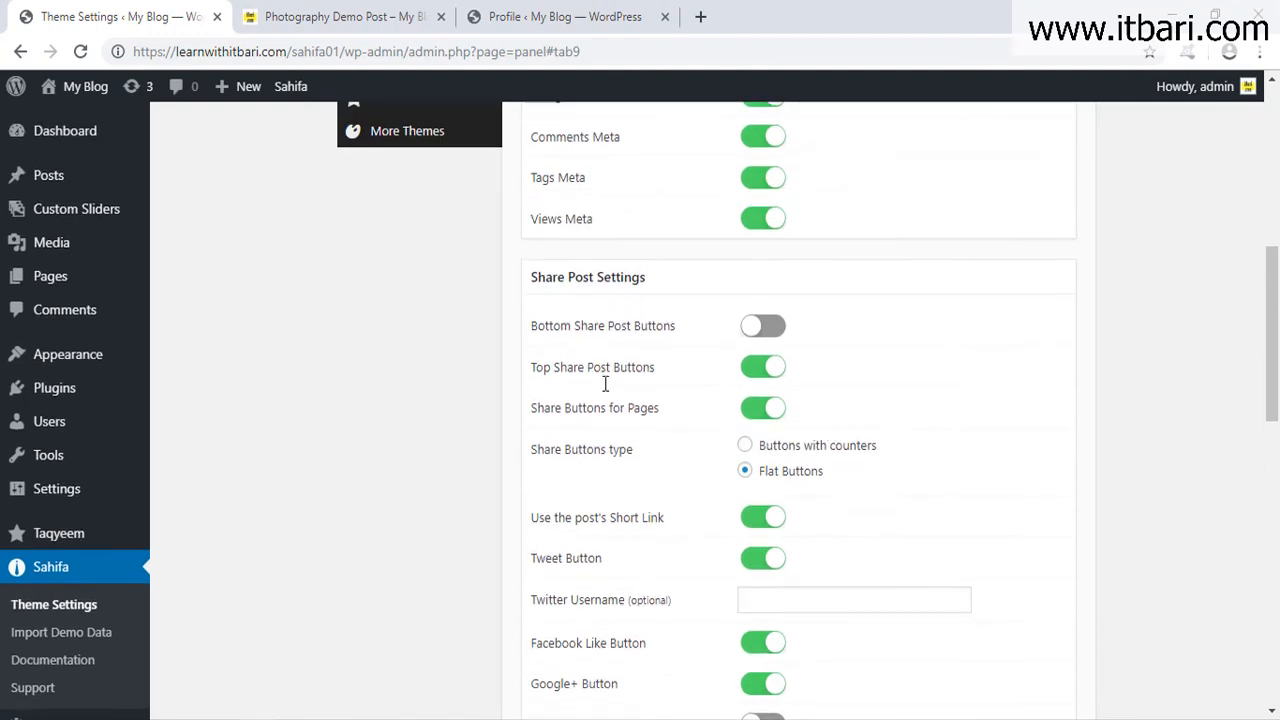
pyautogui.scroll(-1, 622, 400)
pyautogui.hotkey('ctrl', 'shift', 'd')
pyautogui.moveTo(502, 190); pyautogui.dragTo(828, 325)
pyautogui.press('Escape')
pyautogui.scroll(-1, 506, 300)
pyautogui.scroll(-4, 820, 530)
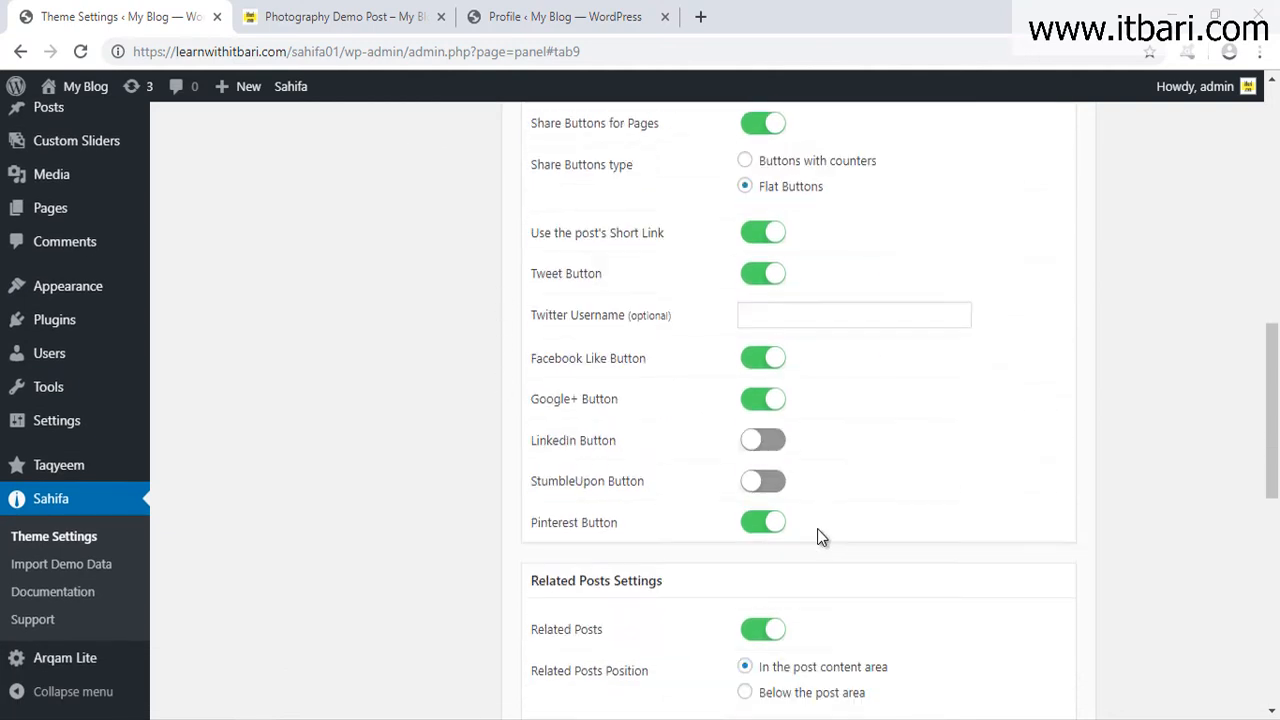
pyautogui.hotkey('ctrl', 'shift', 'd')
pyautogui.moveTo(466, 228); pyautogui.dragTo(1116, 636)
pyautogui.press('Escape')
pyautogui.scroll(-1, 1070, 588)
# Examine the Related Articles section on the Photography Demo Post.
pyautogui.click(335, 14)
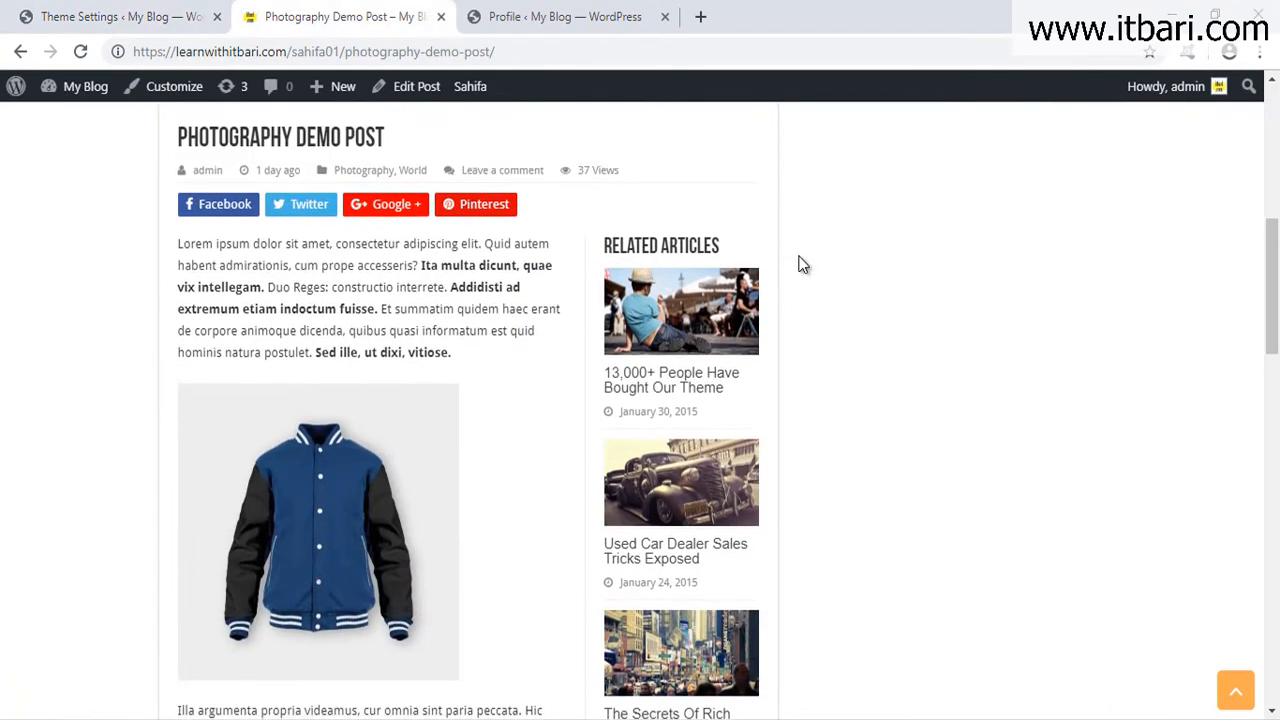
pyautogui.moveTo(573, 222)
pyautogui.mouseDown()
pyautogui.moveTo(623, 463)
pyautogui.moveTo(783, 688)
pyautogui.mouseUp()
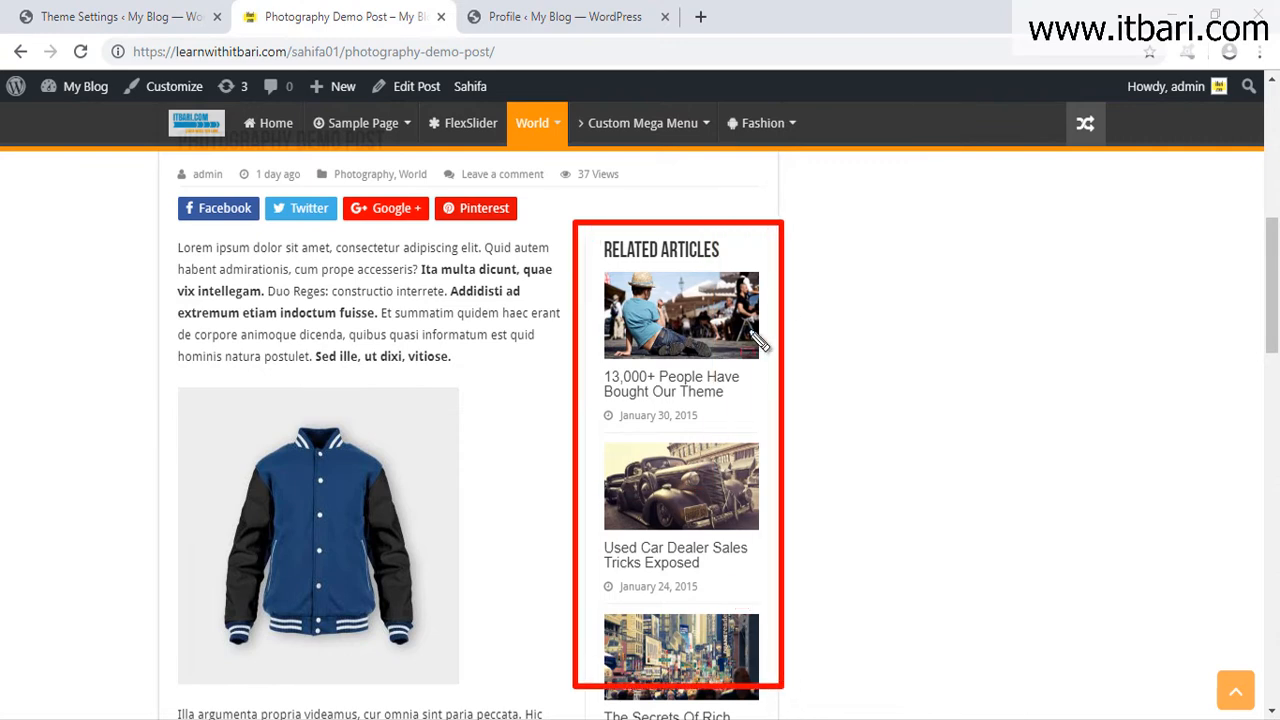
pyautogui.press('Escape')
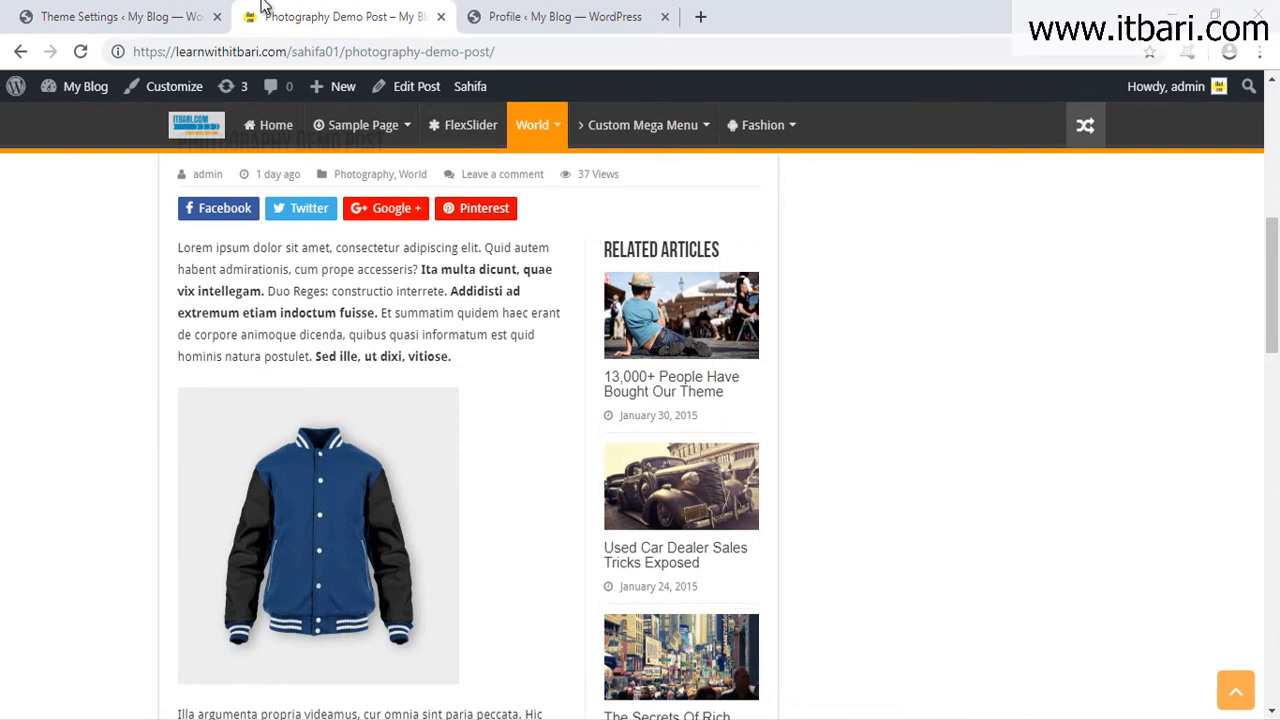
# Disable Related Posts in the theme's Related Posts Settings and save the changes.
pyautogui.click(22, 12)
pyautogui.scroll(-1, 735, 409)
pyautogui.scroll(1, 737, 414)
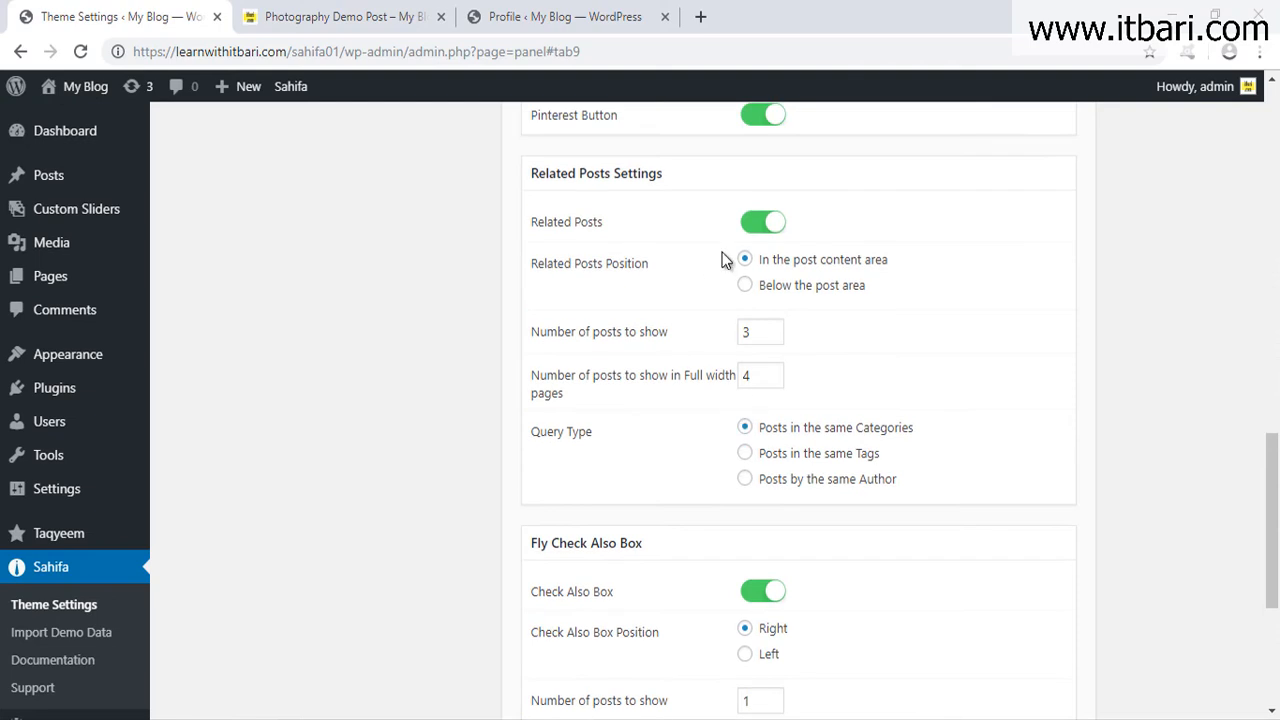
pyautogui.click(771, 229)
pyautogui.click(335, 22)
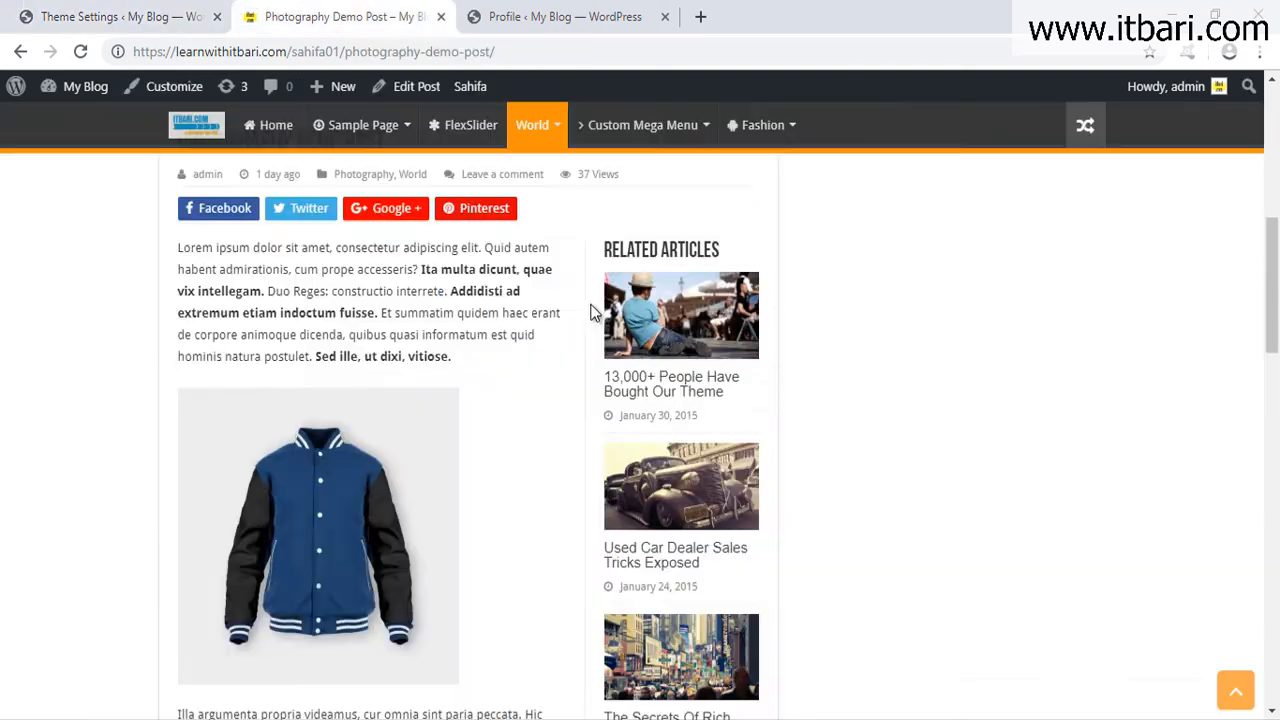
pyautogui.click(109, 12)
pyautogui.scroll(-1, 880, 440)
pyautogui.scroll(-3, 897, 450)
pyautogui.click(1026, 611)
# Reload the Photography Demo Post and check whether the Related Articles section is displayed beside the content.
pyautogui.click(335, 17)
pyautogui.click(82, 51)
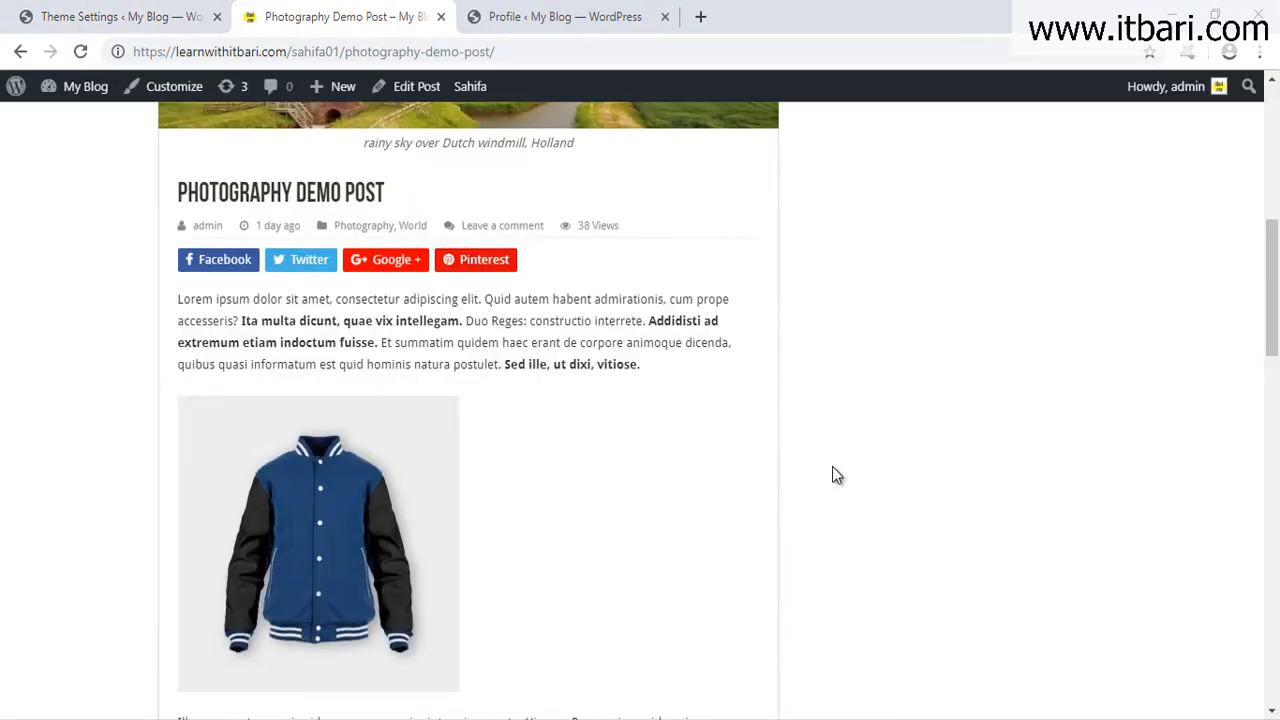
pyautogui.hotkey('ctrl', 'shift', 'd')
pyautogui.moveTo(598, 277); pyautogui.dragTo(751, 628)
pyautogui.press('Escape')
pyautogui.scroll(-2, 791, 555)
pyautogui.scroll(5, 794, 563)
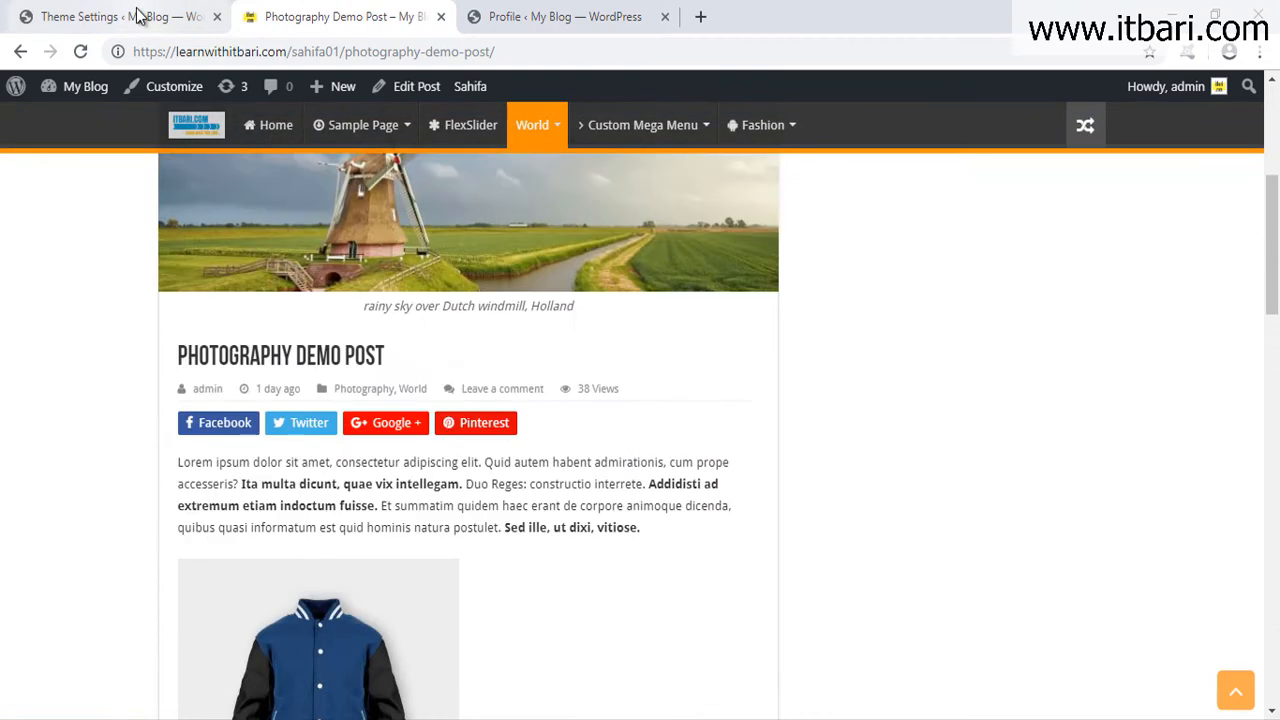
# Re-enable Related Posts in the theme settings and review the two Related Posts Position options.
pyautogui.click(137, 14)
pyautogui.scroll(3, 814, 400)
pyautogui.click(763, 172)
pyautogui.moveTo(509, 184)
pyautogui.mouseDown()
pyautogui.moveTo(923, 251)
pyautogui.moveTo(950, 268)
pyautogui.mouseUp()
pyautogui.moveTo(915, 202); pyautogui.dragTo(985, 203)
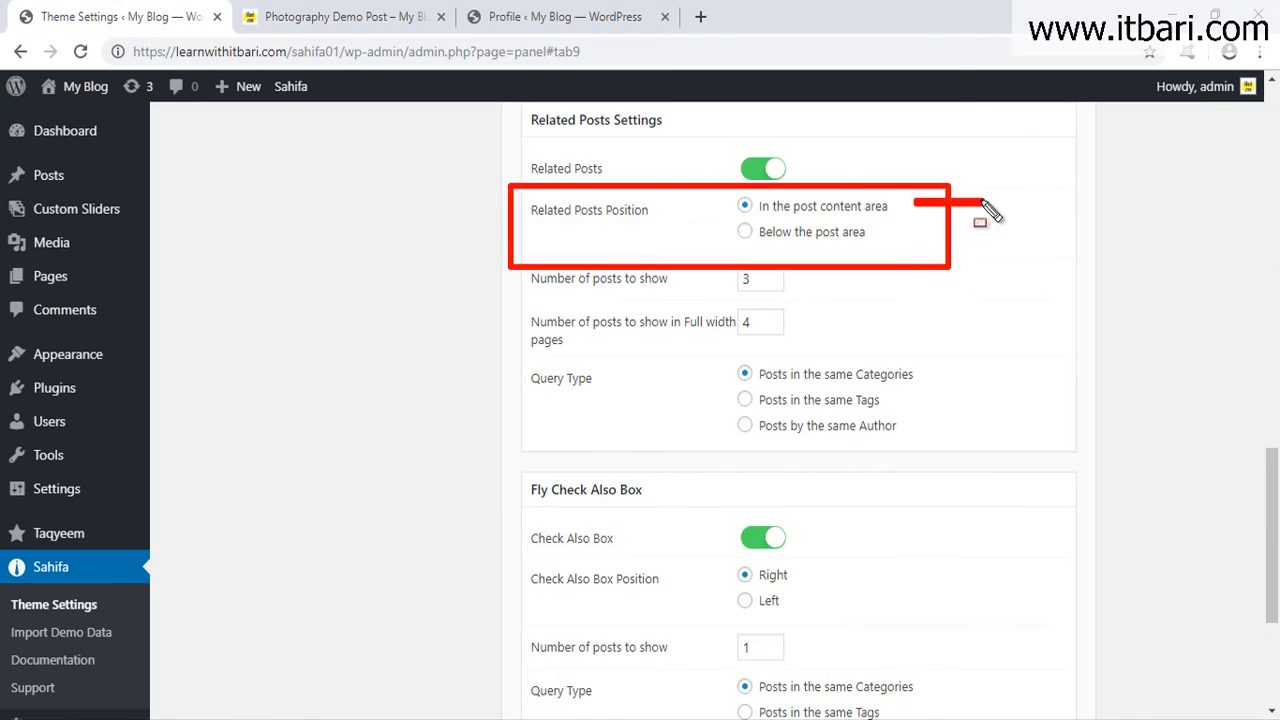
pyautogui.moveTo(866, 233); pyautogui.dragTo(980, 236)
pyautogui.press('Escape')
# Set the Number of posts to show in the Related Posts Settings to 2.
pyautogui.moveTo(482, 250)
pyautogui.mouseDown()
pyautogui.moveTo(877, 286)
pyautogui.moveTo(908, 334)
pyautogui.mouseUp()
pyautogui.press('Escape')
pyautogui.moveTo(758, 280); pyautogui.dragTo(697, 281)
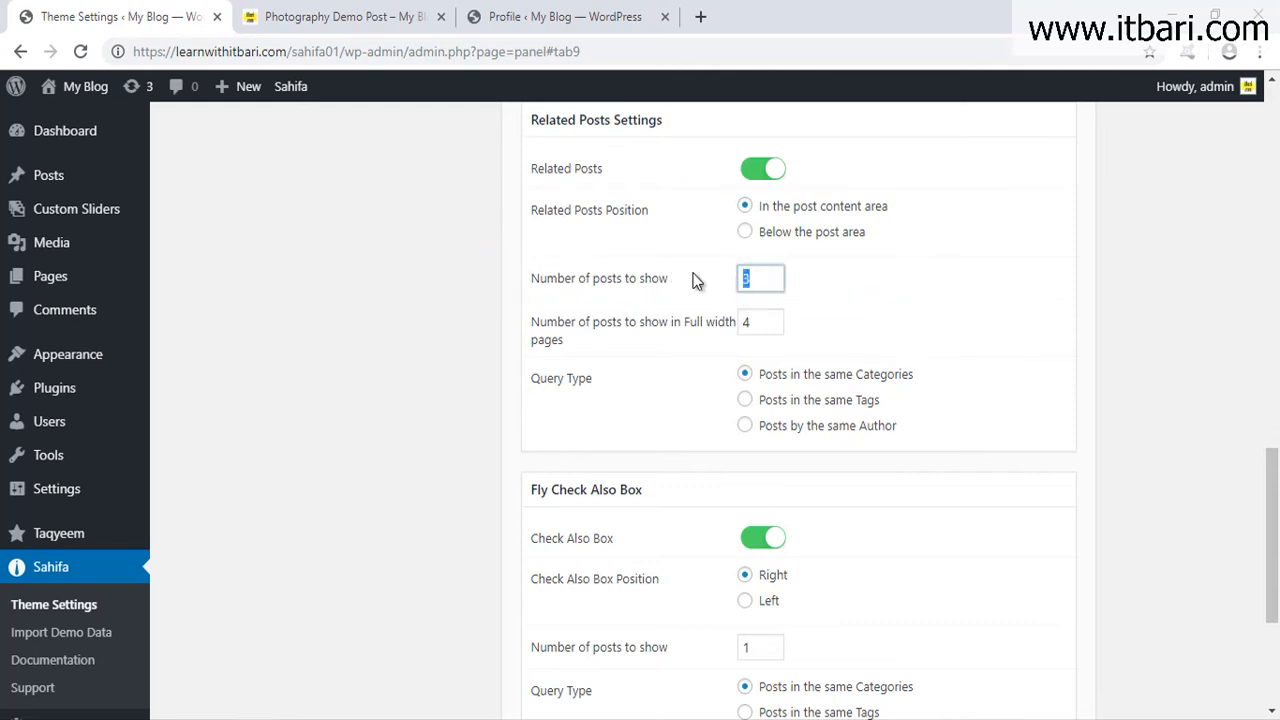
pyautogui.hotkey('ctrl', '2')
# Review the Number of posts to show in Full width pages option and compare it with the demo post's content and sidebar areas.
pyautogui.moveTo(497, 290)
pyautogui.mouseDown()
pyautogui.moveTo(578, 334)
pyautogui.moveTo(819, 355)
pyautogui.mouseUp()
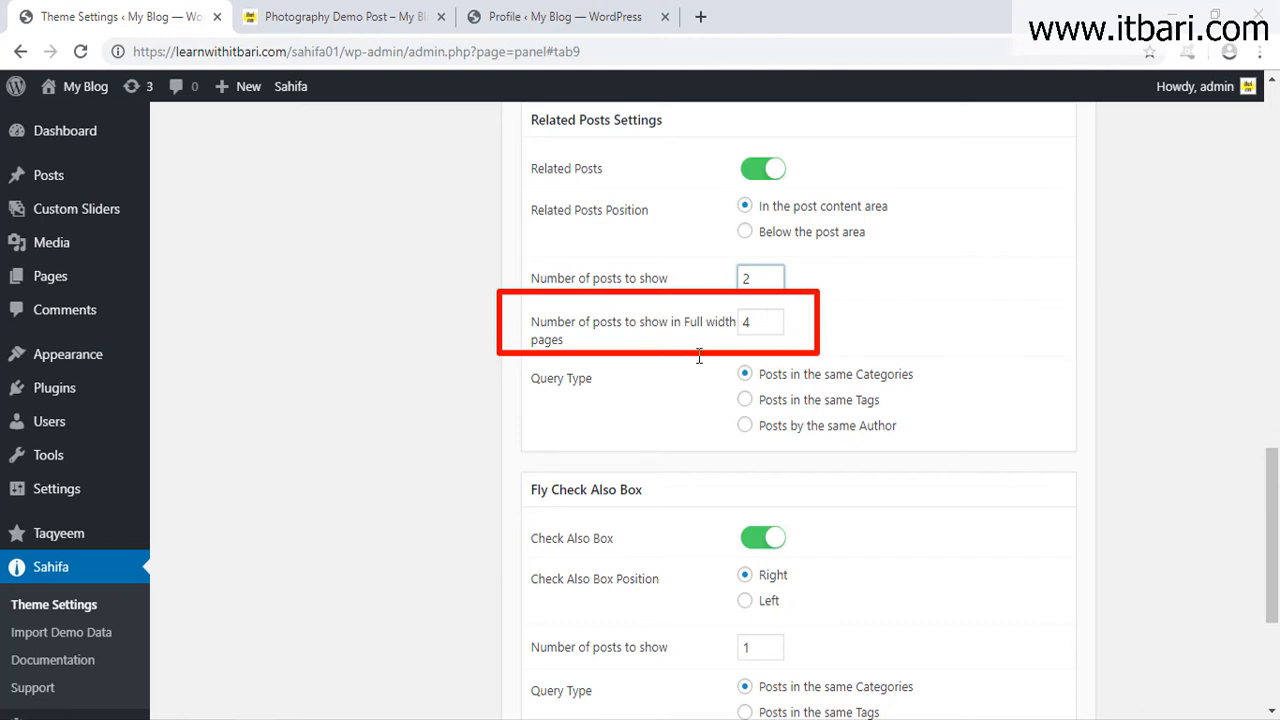
pyautogui.press('Escape')
pyautogui.click(430, 14)
pyautogui.hotkey('ctrl', '2')
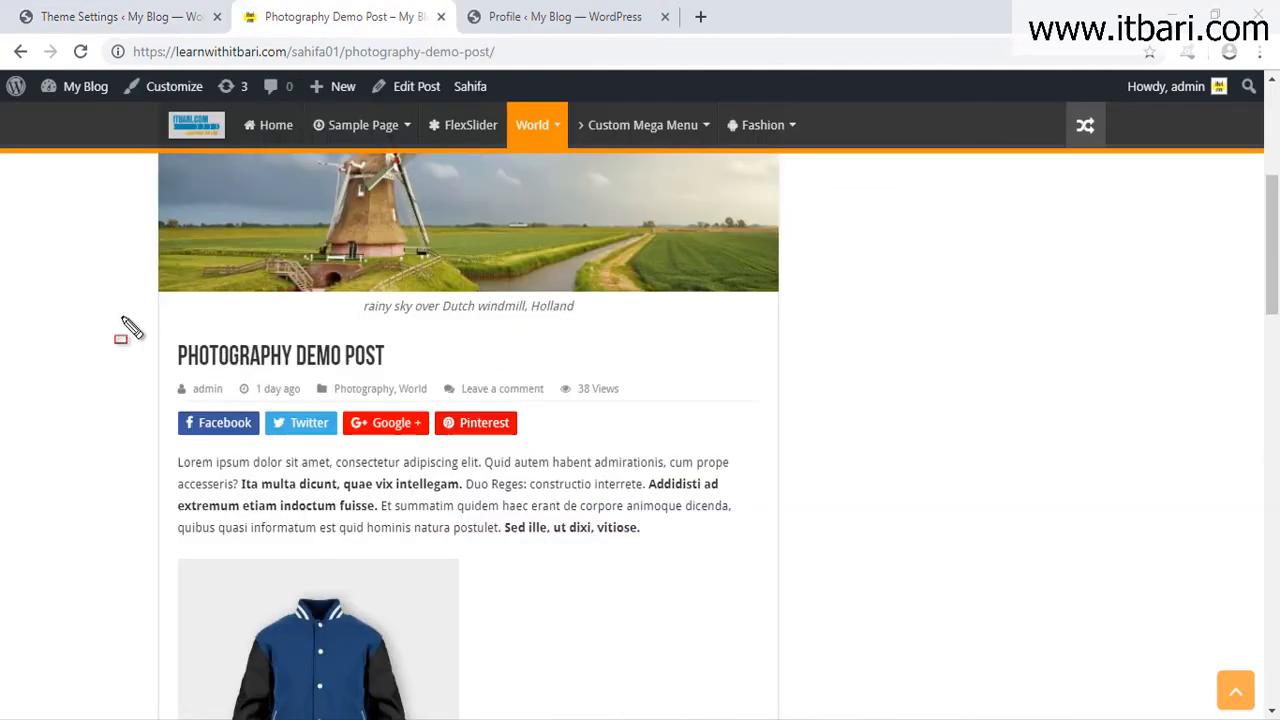
pyautogui.moveTo(157, 322); pyautogui.dragTo(785, 333)
pyautogui.moveTo(792, 182); pyautogui.dragTo(1107, 648)
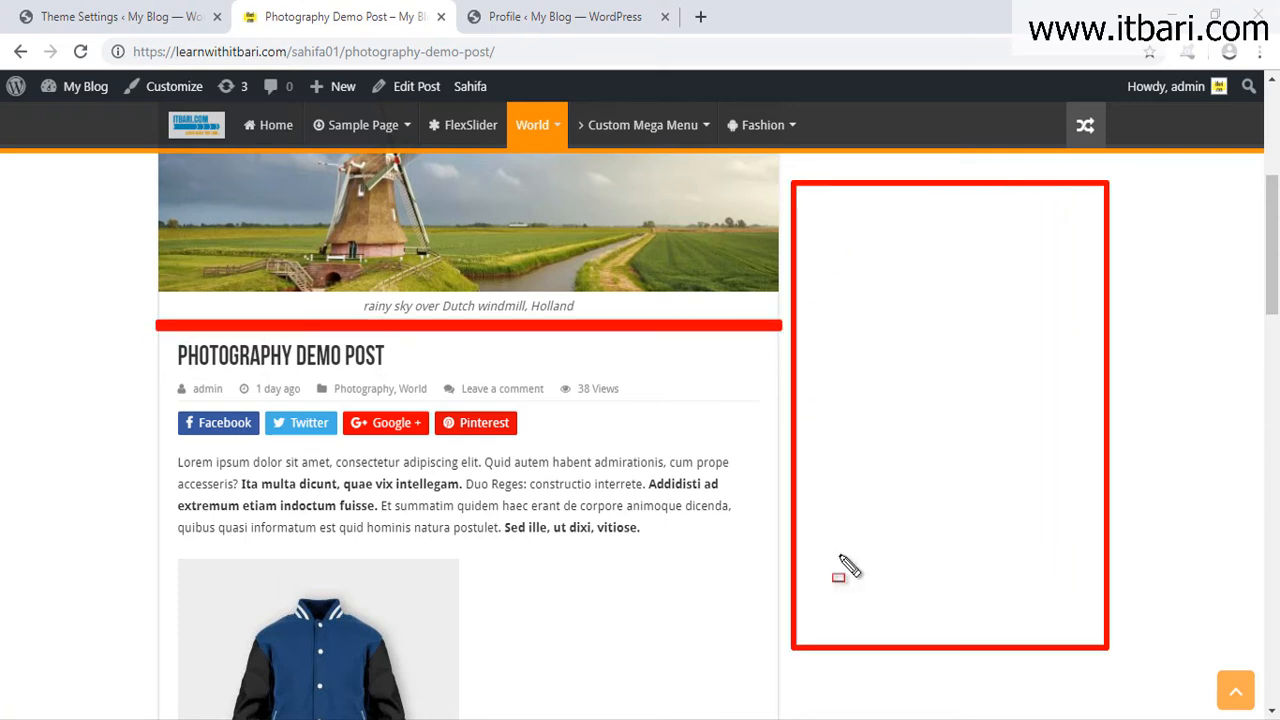
pyautogui.hotkey('ctrl', 'z')
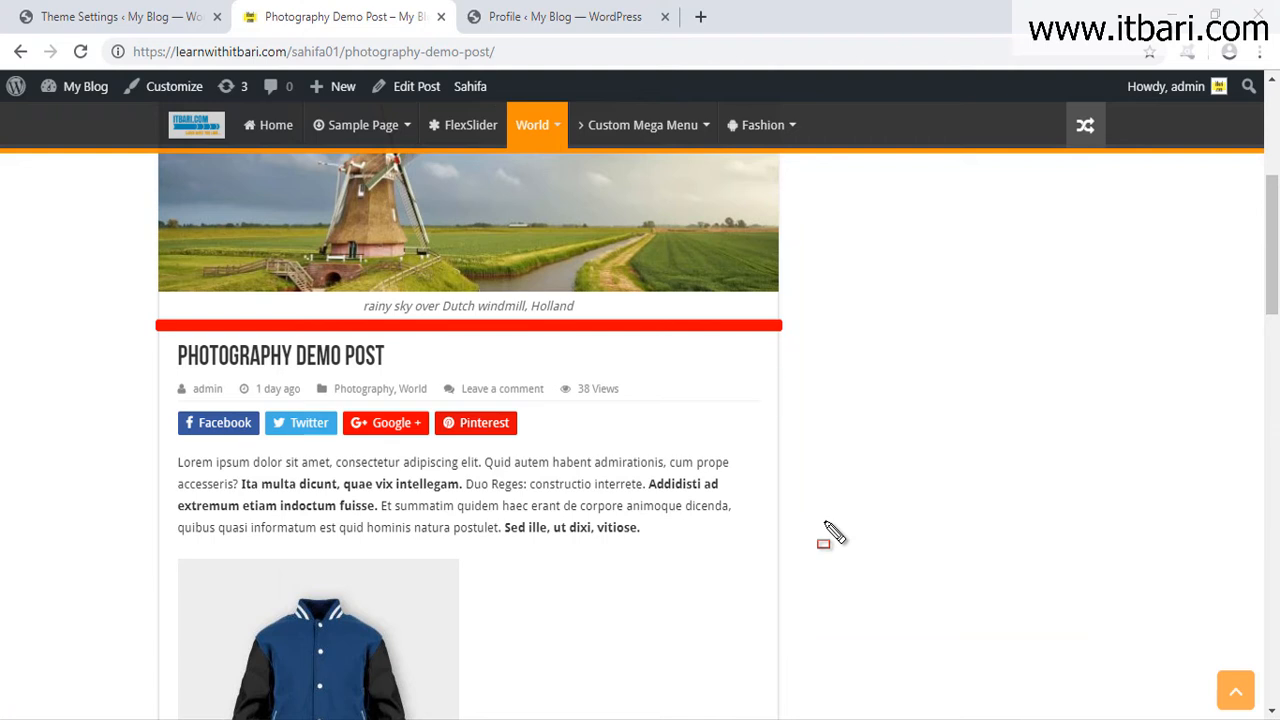
pyautogui.hotkey('ctrl', 'z')
pyautogui.press('Escape')
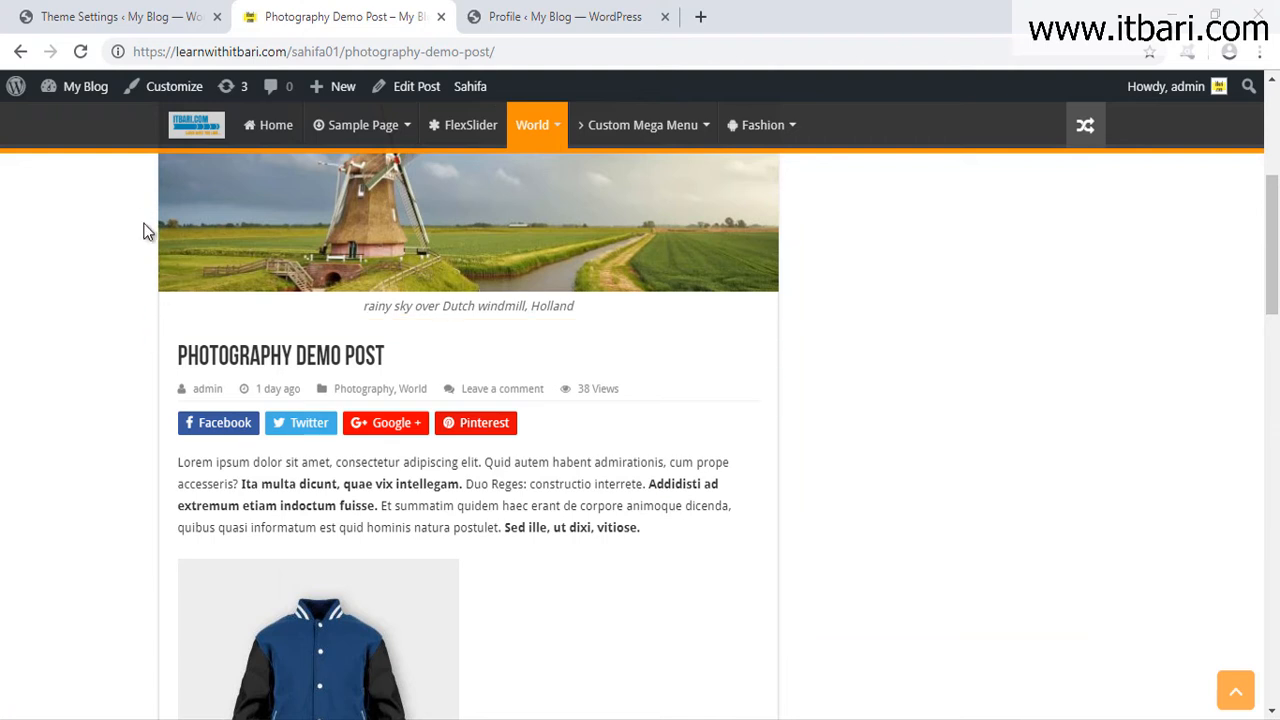
pyautogui.moveTo(145, 197)
pyautogui.mouseDown()
pyautogui.moveTo(937, 449)
pyautogui.moveTo(1103, 515)
pyautogui.mouseUp()
pyautogui.press('Escape')
# Return to the Related Posts Settings and review the Query Type options for categories, tags and author.
pyautogui.click(177, 16)
pyautogui.press('Tab')
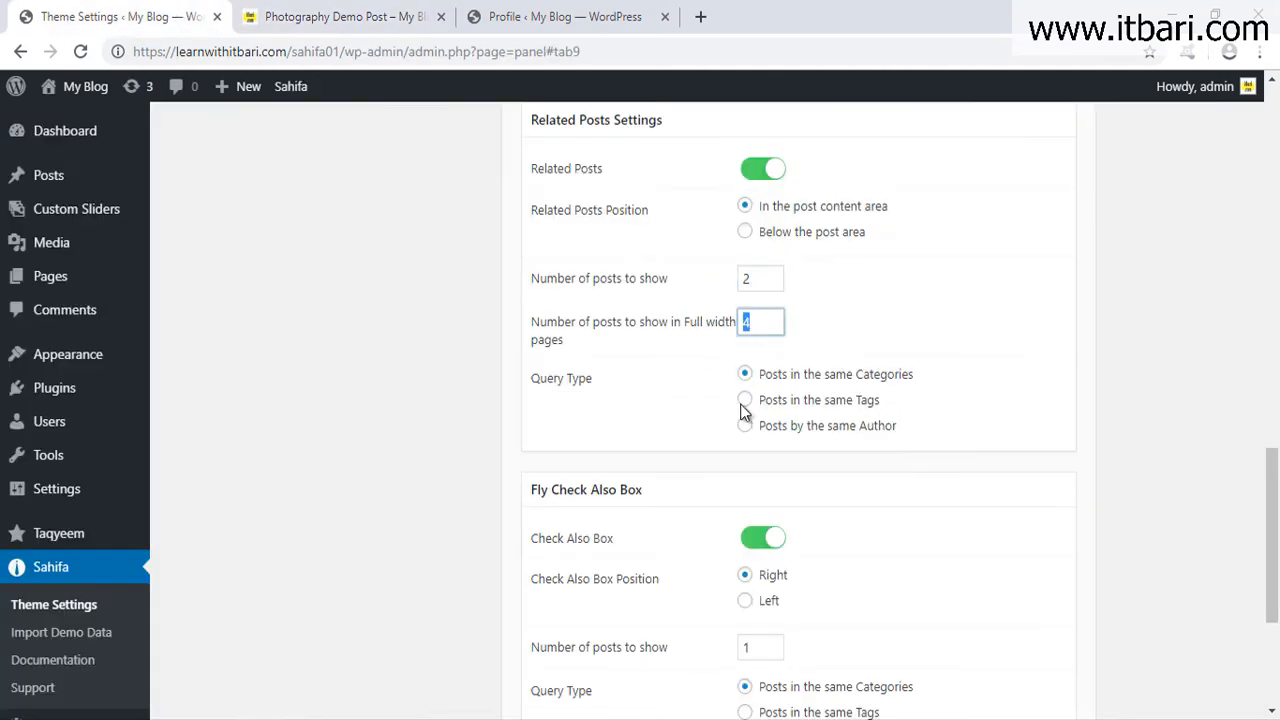
pyautogui.moveTo(506, 350)
pyautogui.mouseDown()
pyautogui.moveTo(857, 477)
pyautogui.moveTo(980, 463)
pyautogui.mouseUp()
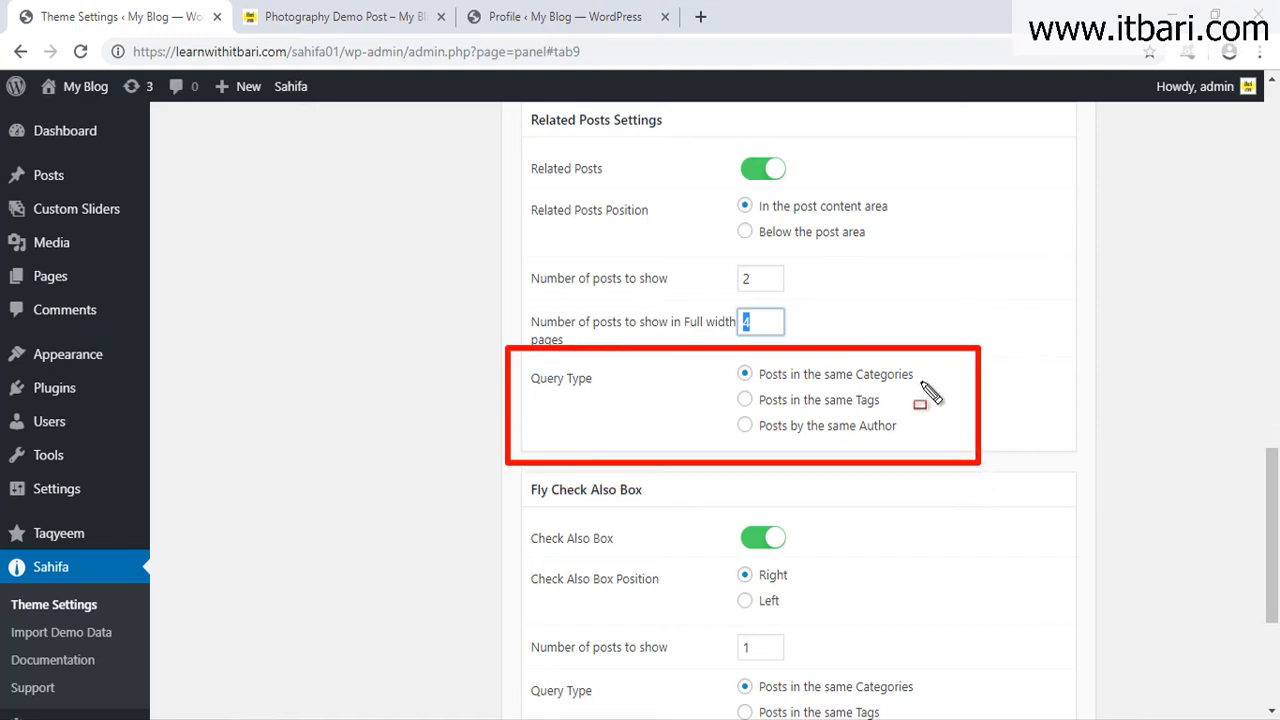
pyautogui.moveTo(924, 376); pyautogui.dragTo(924, 316)
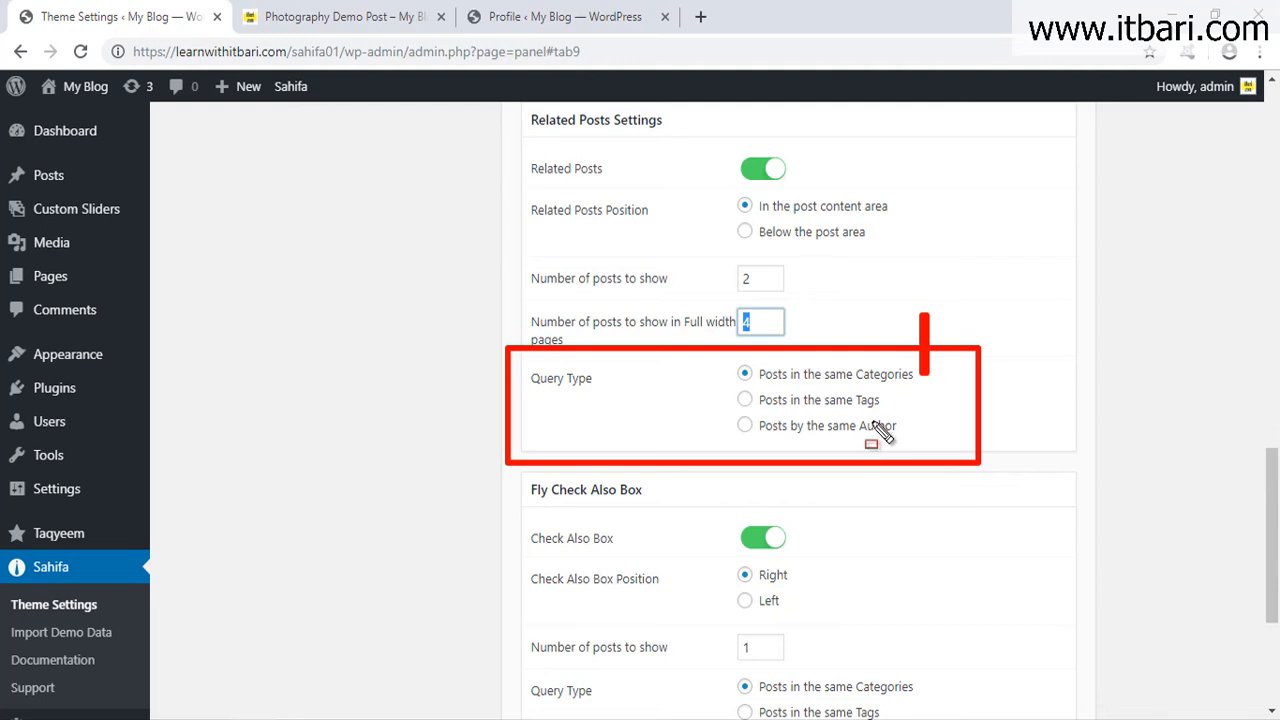
pyautogui.moveTo(877, 401)
pyautogui.mouseDown()
pyautogui.moveTo(908, 401)
pyautogui.moveTo(937, 429)
pyautogui.mouseUp()
pyautogui.press('Escape')
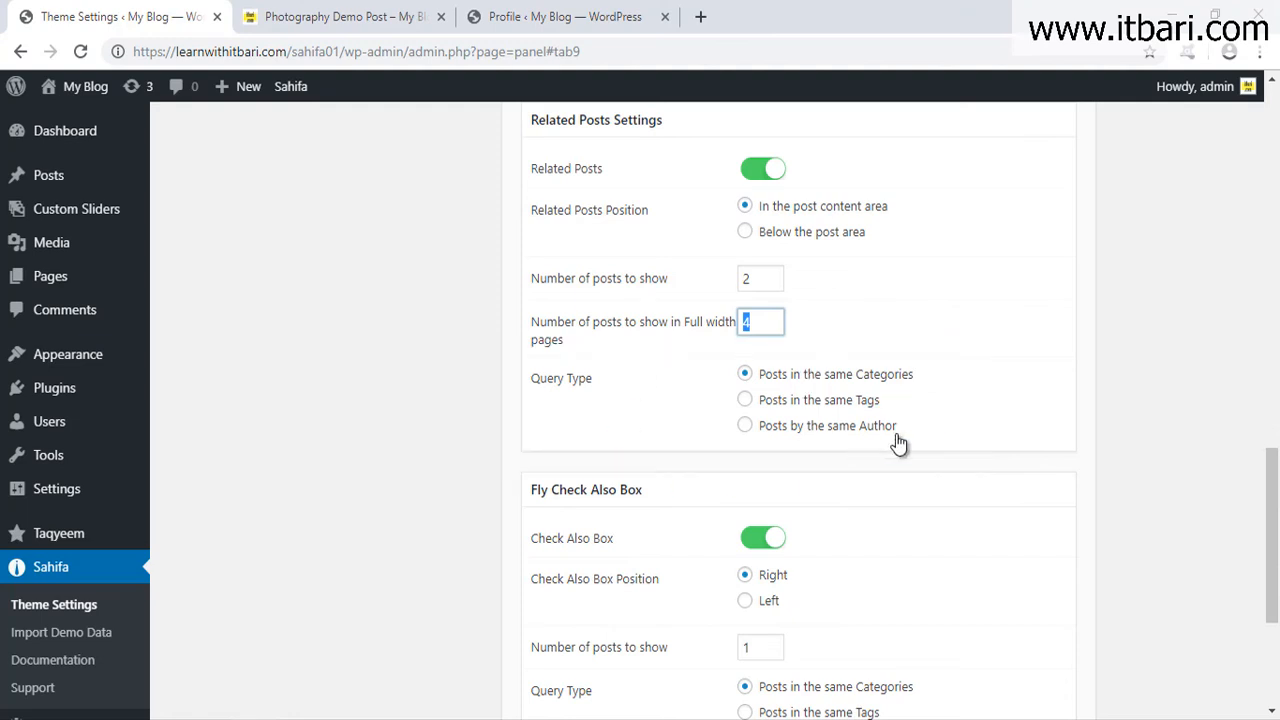
# Review the Fly Check Also Box settings and examine the Check Also box near the end of the demo post.
pyautogui.scroll(-2, 919, 446)
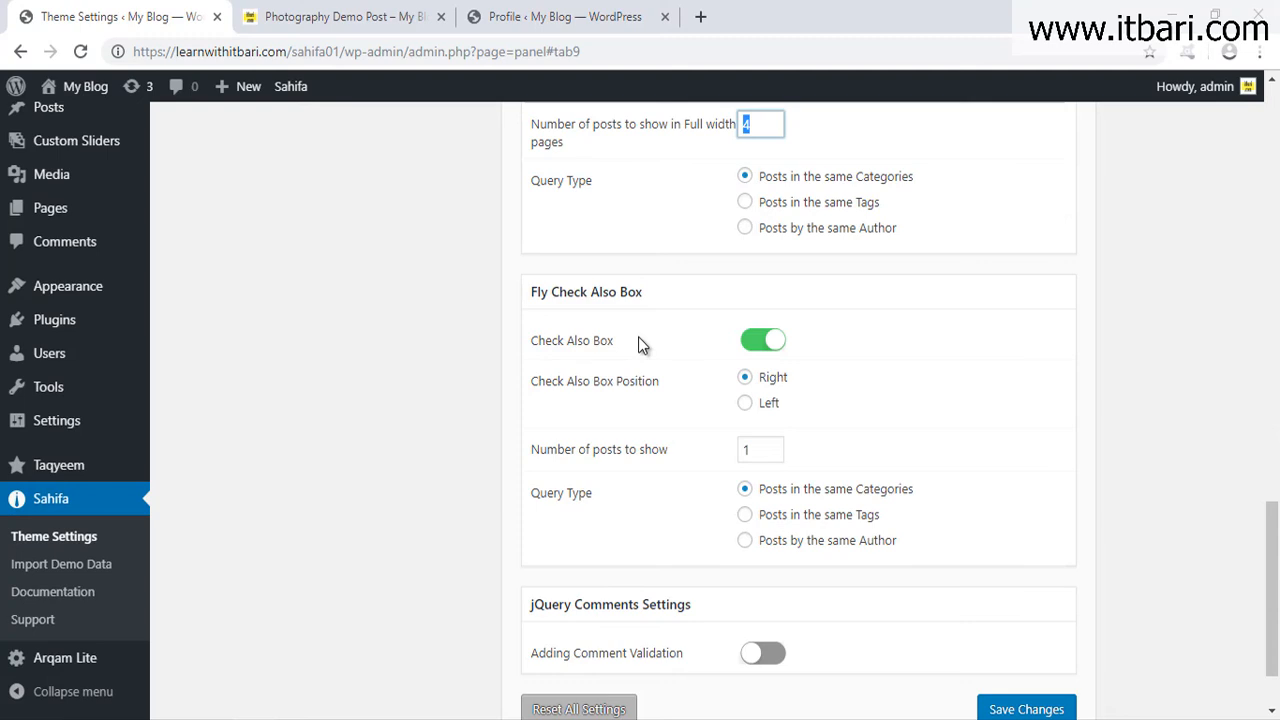
pyautogui.click(357, 18)
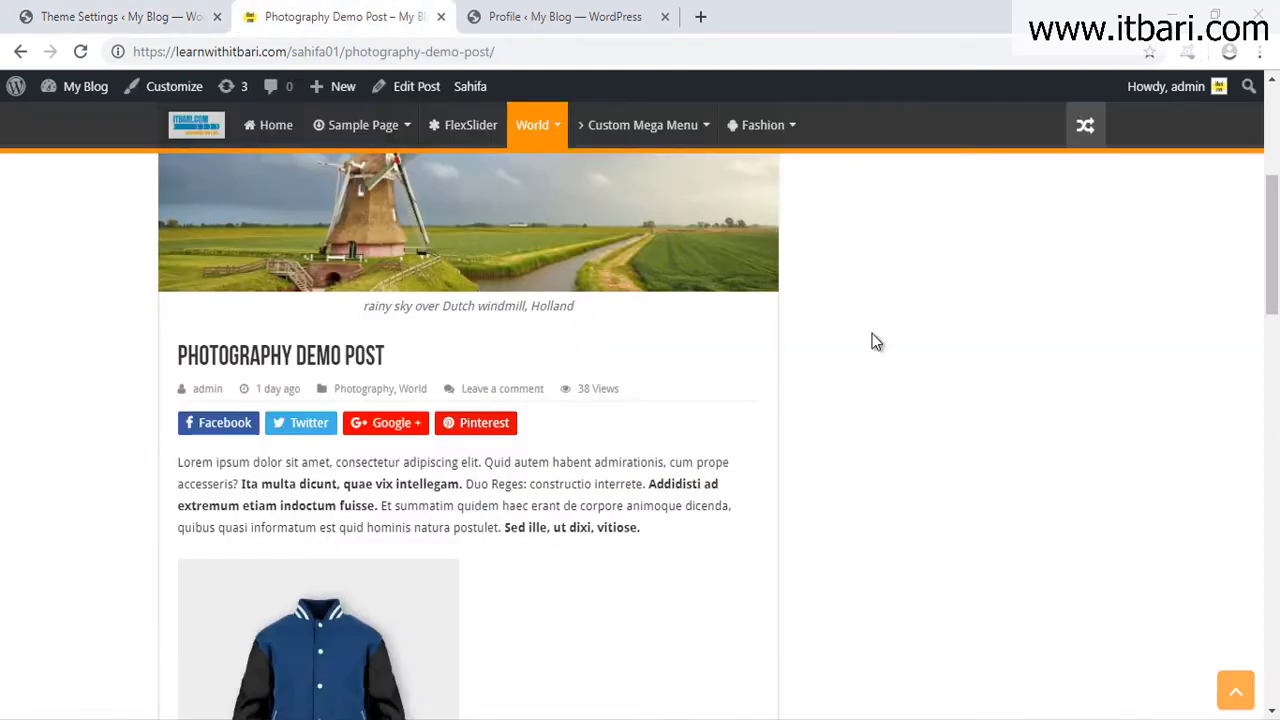
pyautogui.scroll(-15, 875, 342)
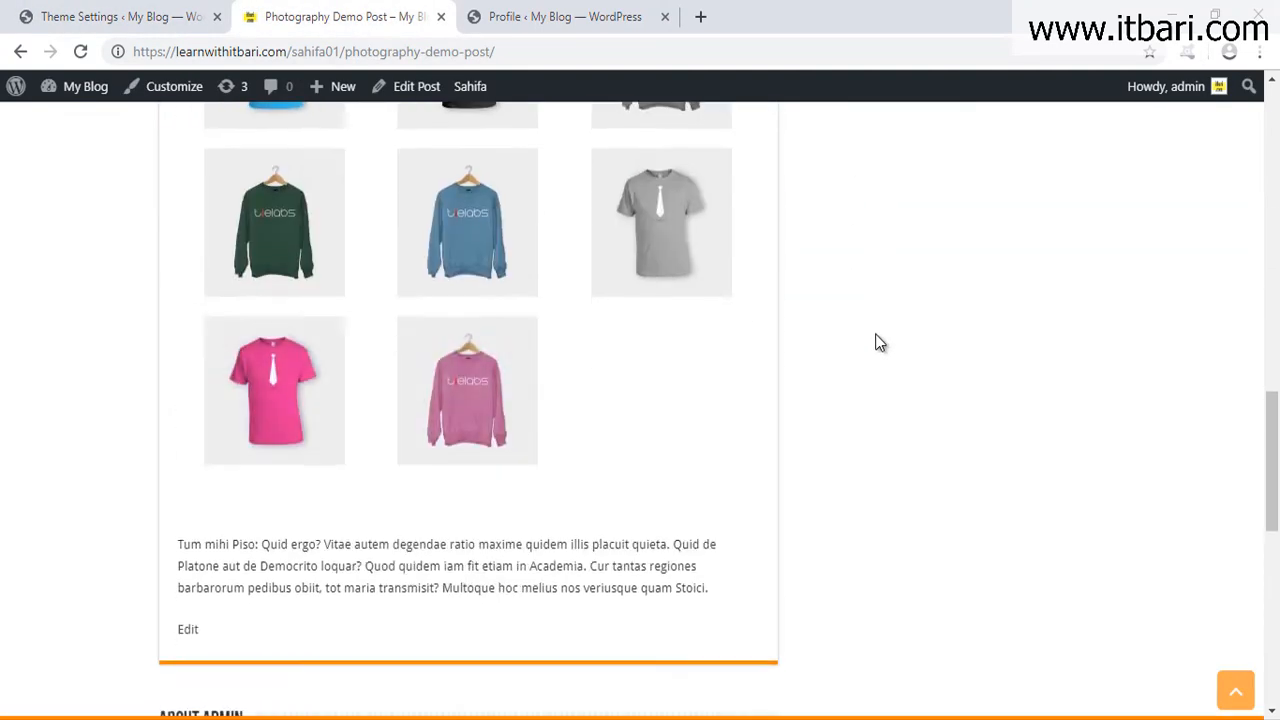
pyautogui.moveTo(934, 284)
pyautogui.mouseDown()
pyautogui.moveTo(1054, 394)
pyautogui.moveTo(1266, 660)
pyautogui.mouseUp()
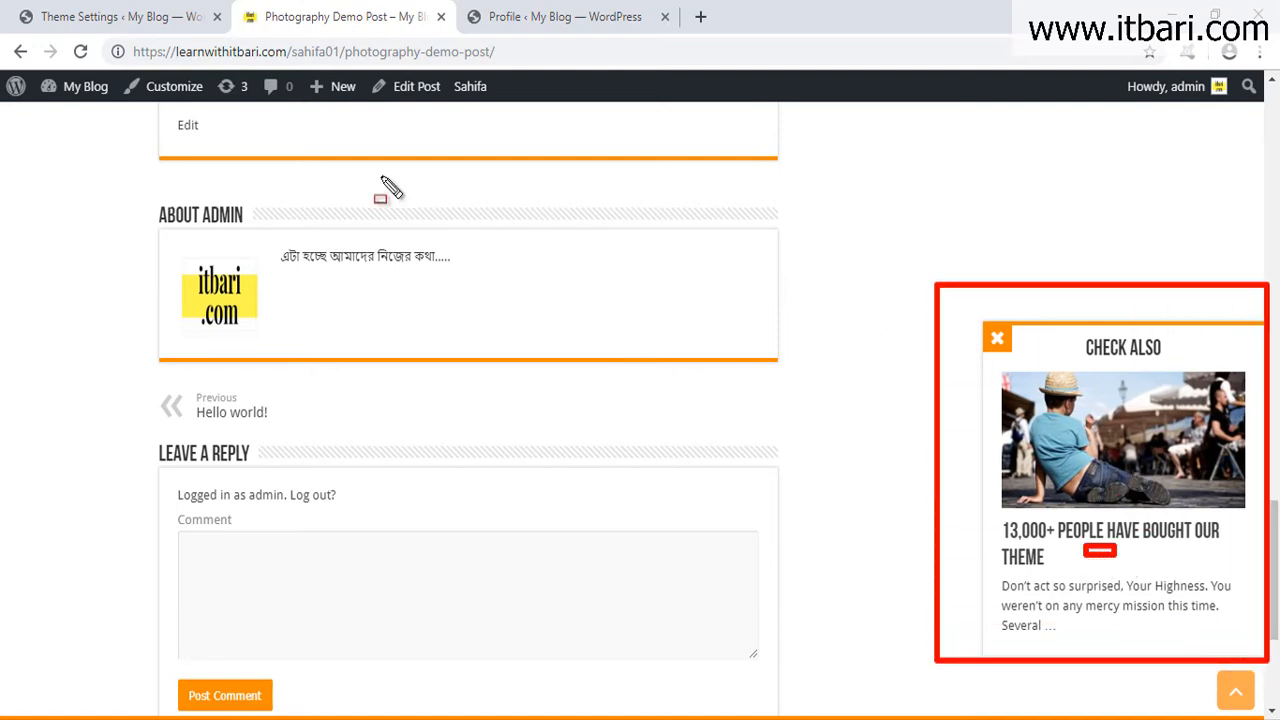
# Keep the Check Also Box enabled, set its position to Left, and save the changes.
pyautogui.click(150, 16)
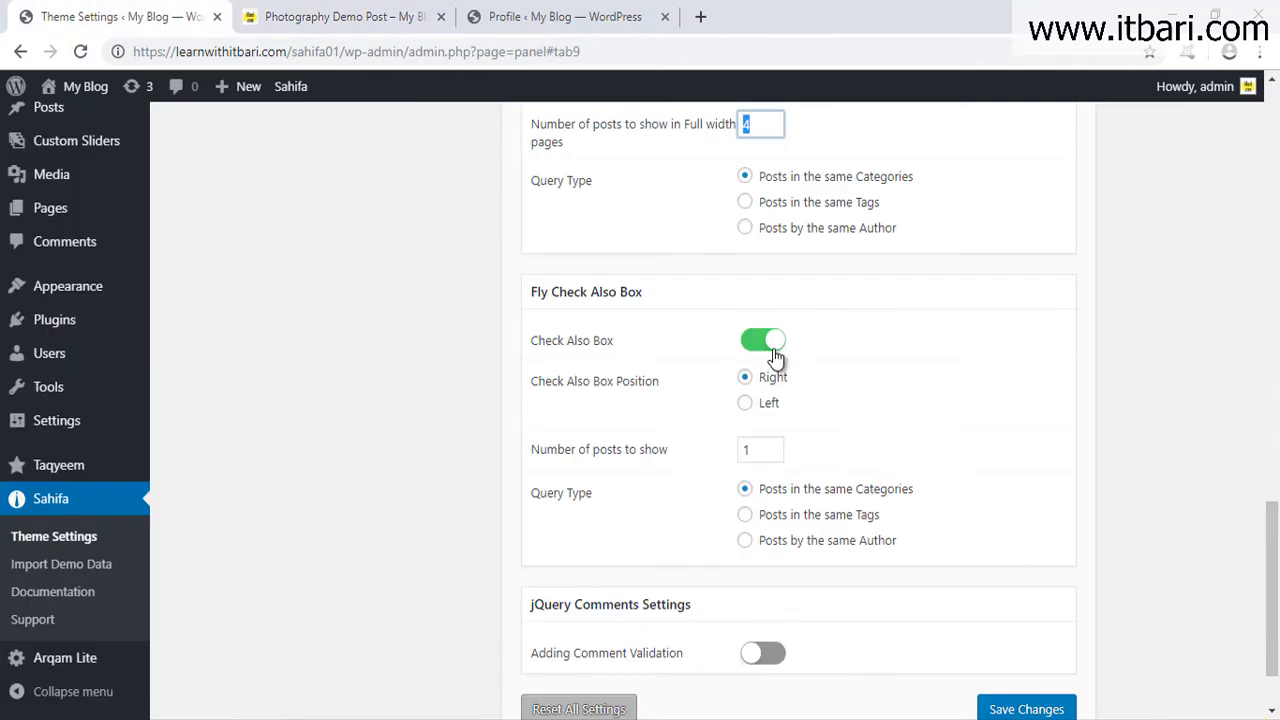
pyautogui.click(772, 345)
pyautogui.click(772, 345)
pyautogui.click(770, 406)
pyautogui.click(1026, 709)
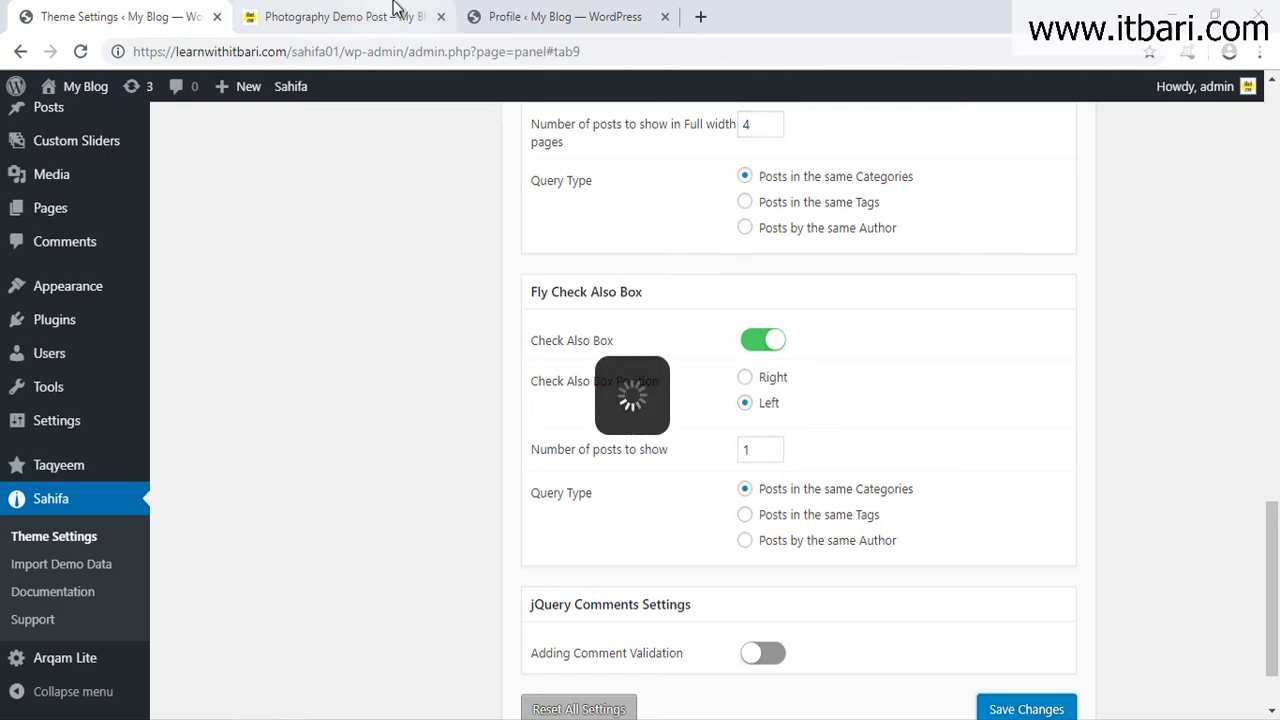
# Reload the Photography Demo Post and check on which side the Check Also box appears.
pyautogui.click(340, 17)
pyautogui.click(82, 51)
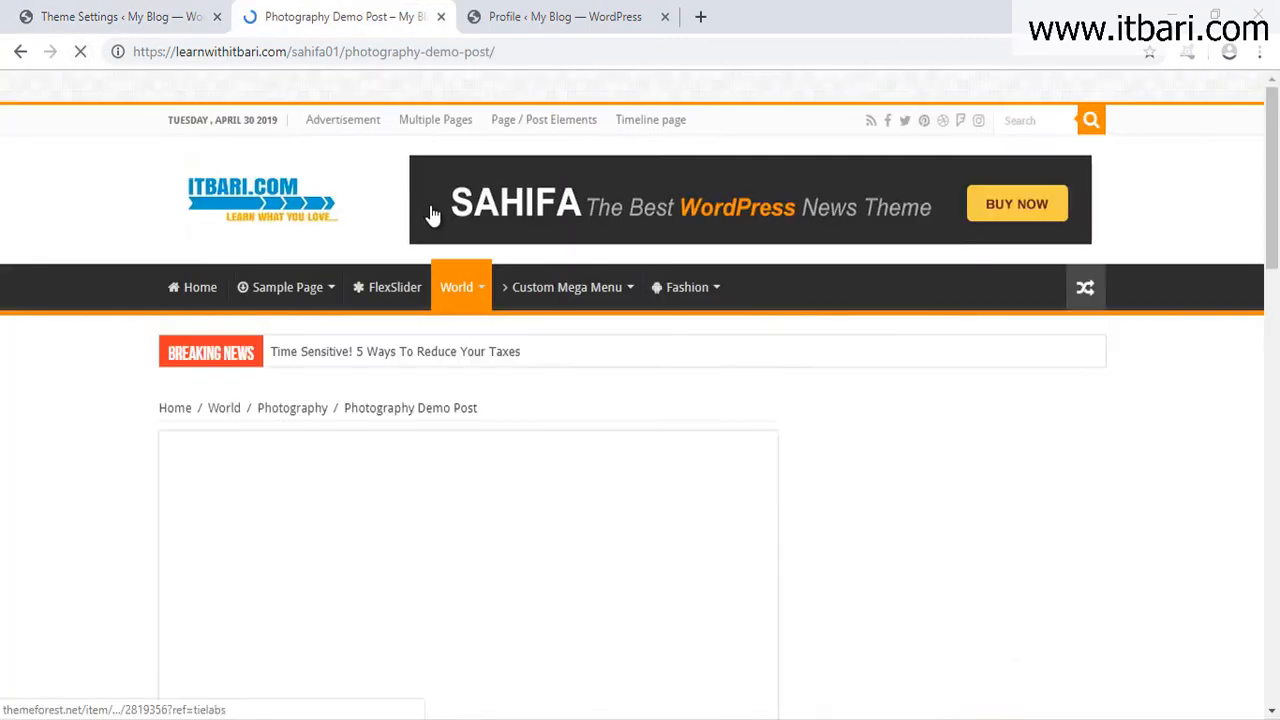
pyautogui.scroll(-4, 729, 268)
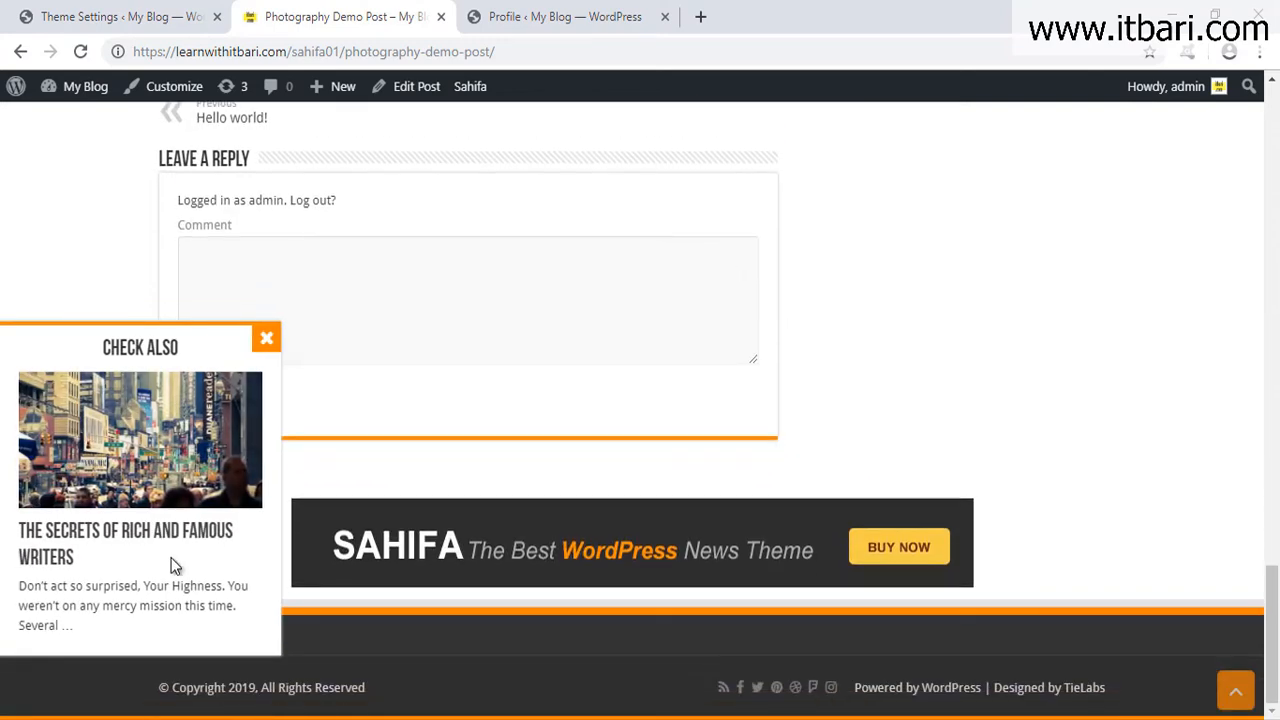
# Set the Check Also Box Position back to Right and save the changes.
pyautogui.click(150, 18)
pyautogui.click(770, 380)
pyautogui.scroll(-1, 778, 510)
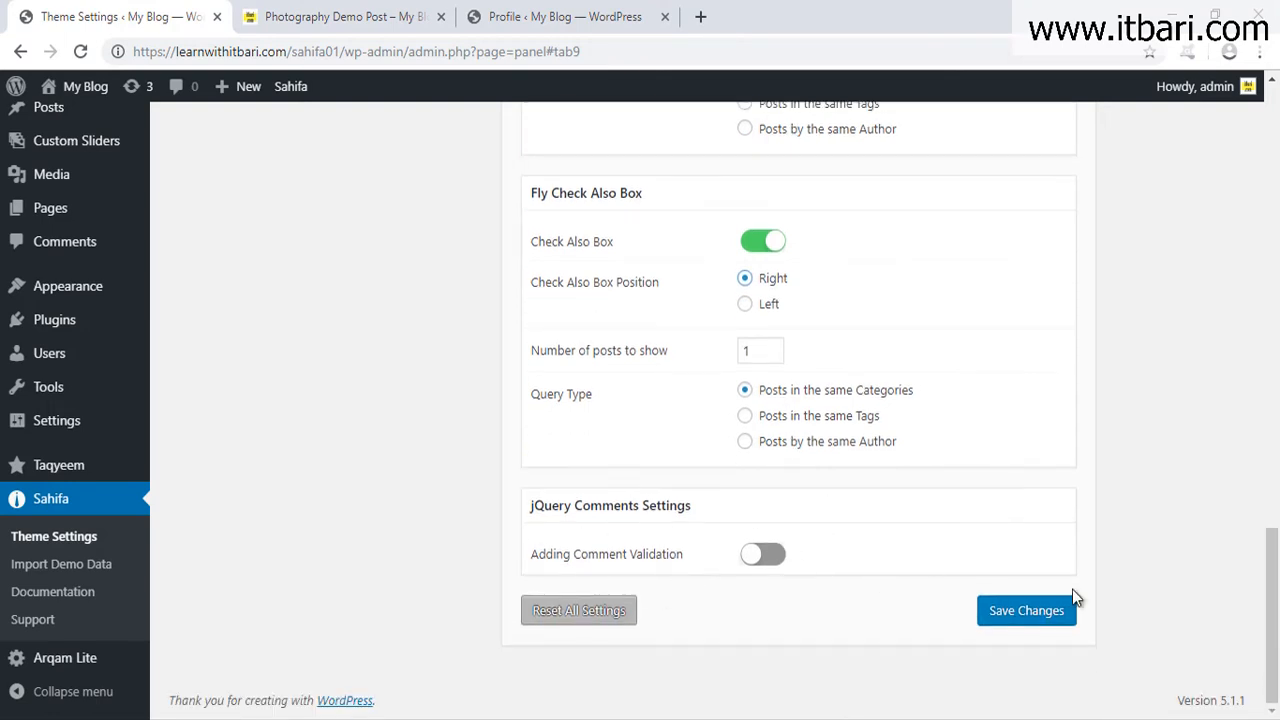
pyautogui.click(1022, 614)
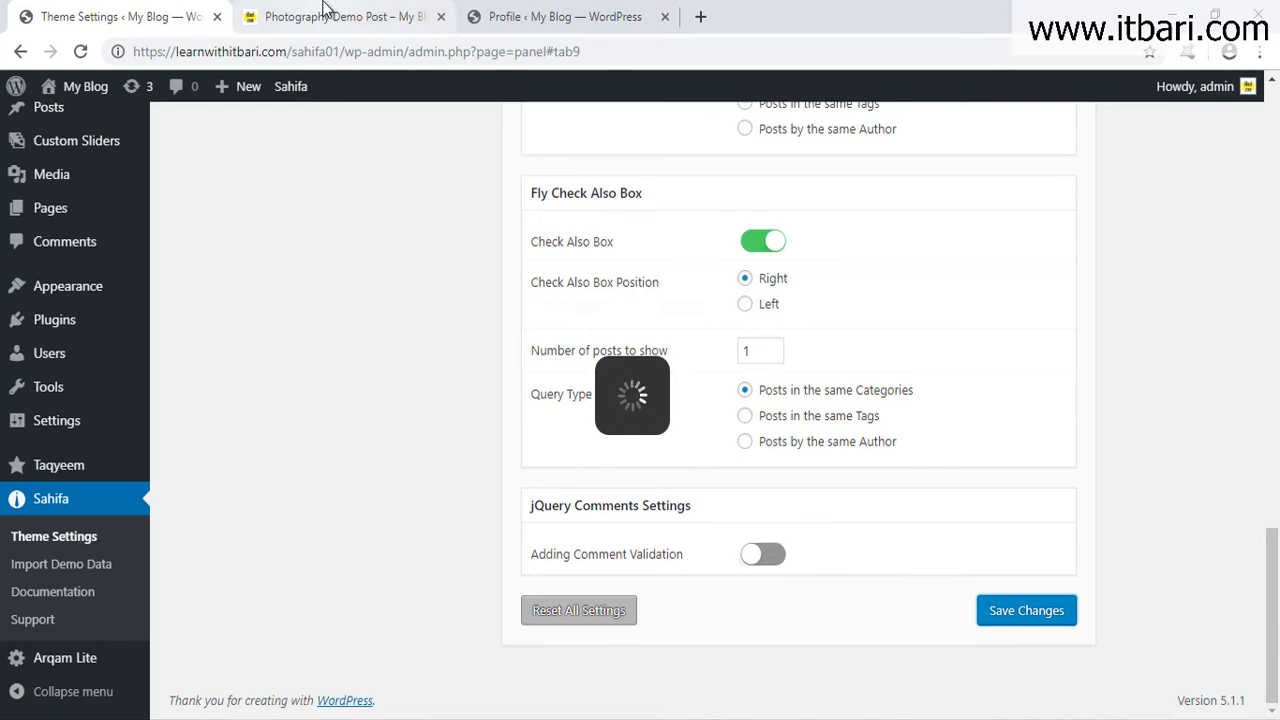
# Reload the Photography Demo Post and look through the page with the saved post settings.
pyautogui.click(325, 17)
pyautogui.click(80, 51)
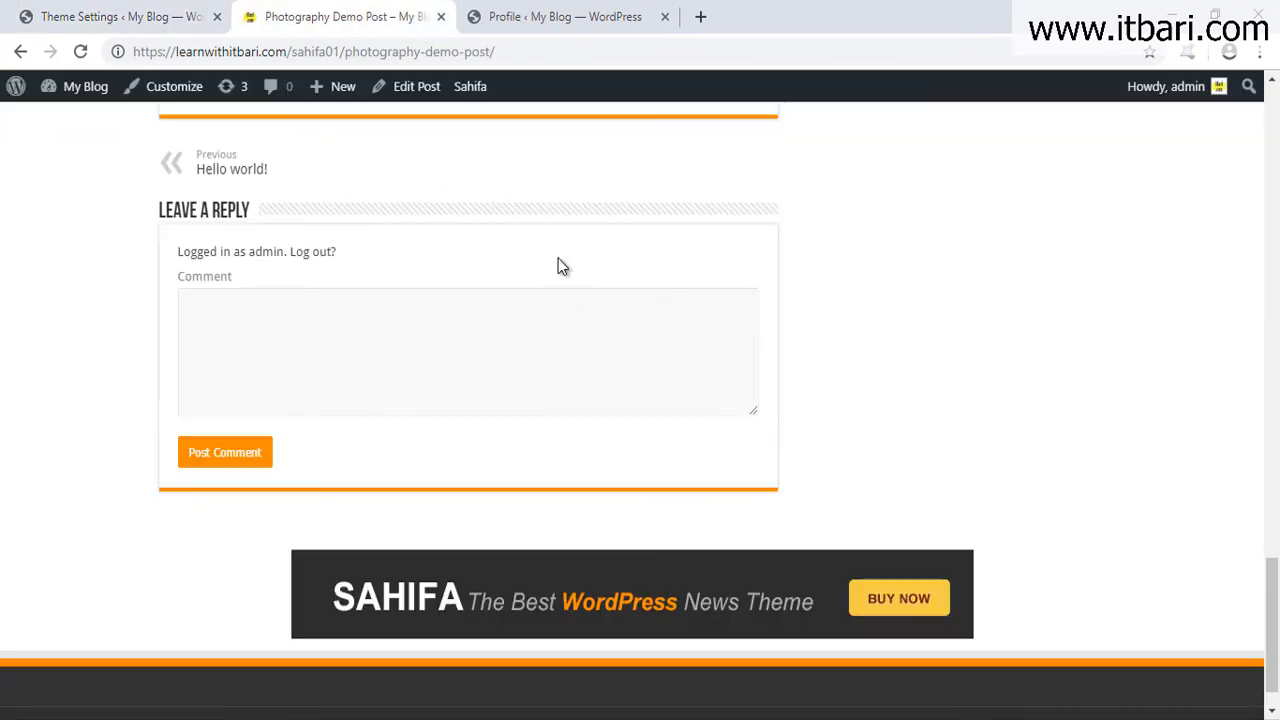
pyautogui.scroll(20, 570, 295)
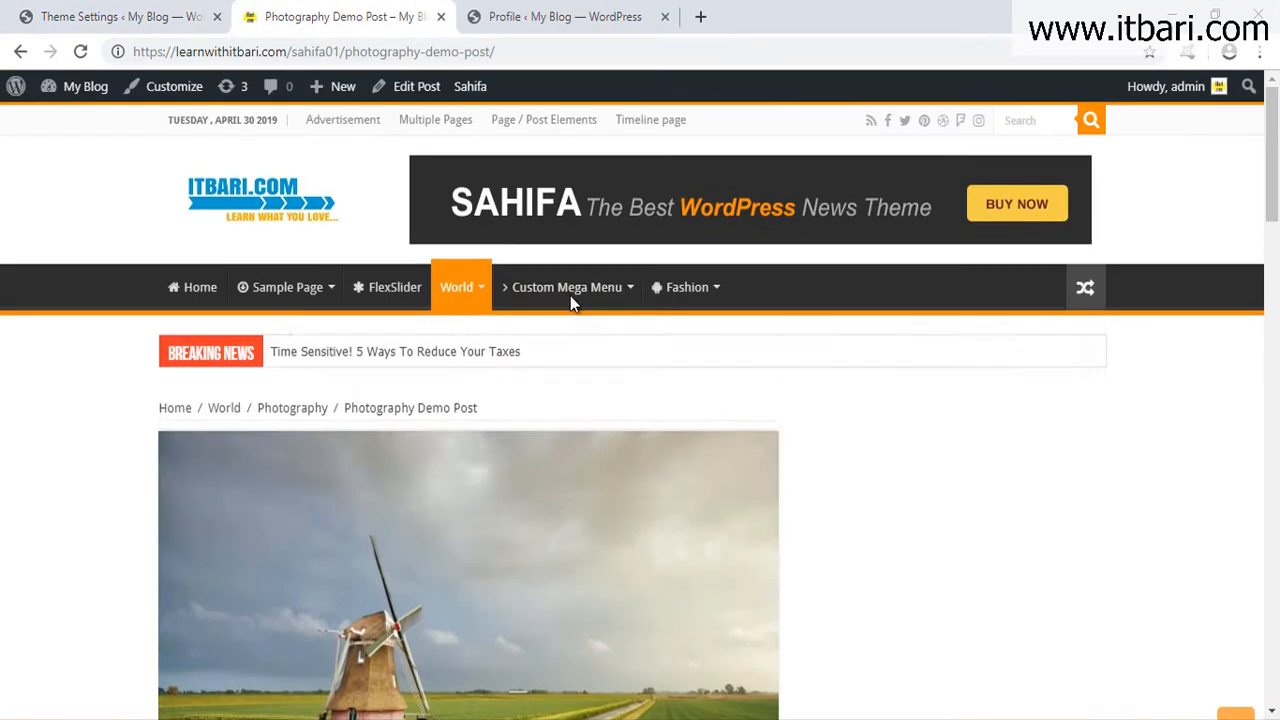
pyautogui.scroll(-6, 399, 218)
# Return to the theme settings and open the Sidebars settings.
pyautogui.click(183, 27)
pyautogui.scroll(10, 686, 466)
pyautogui.scroll(3, 686, 466)
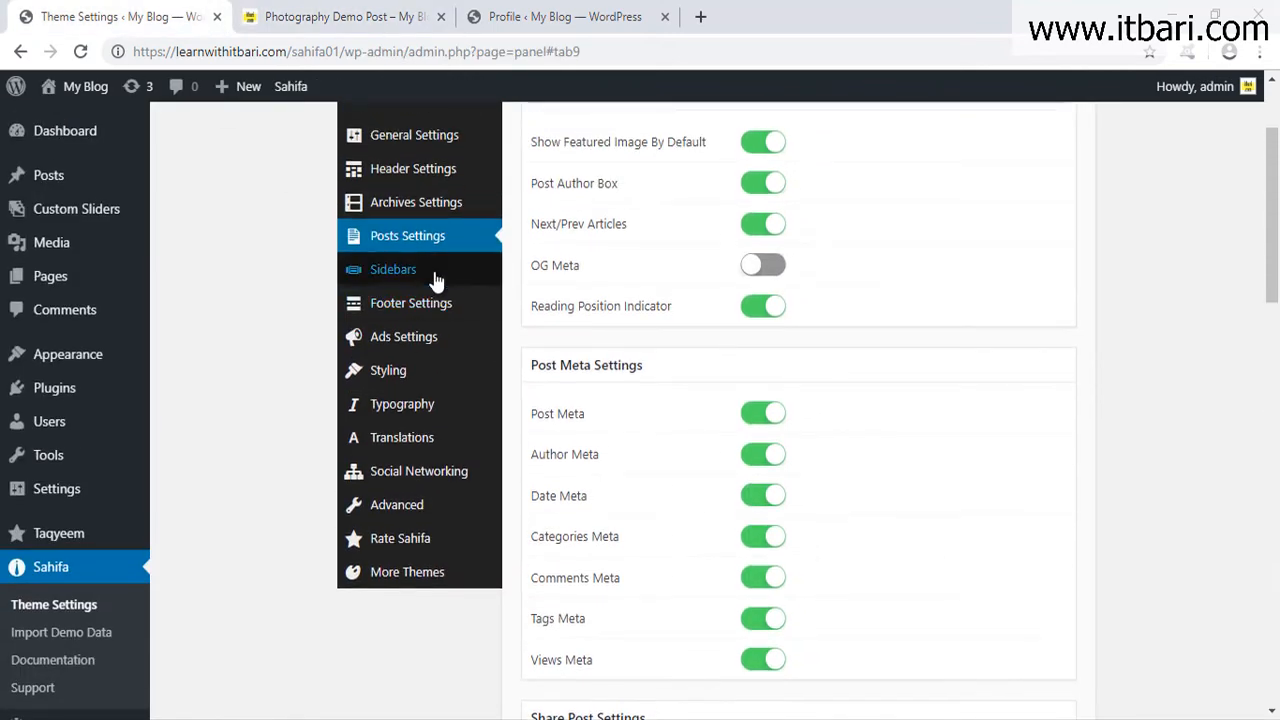
pyautogui.click(436, 276)
pyautogui.scroll(3, 553, 333)
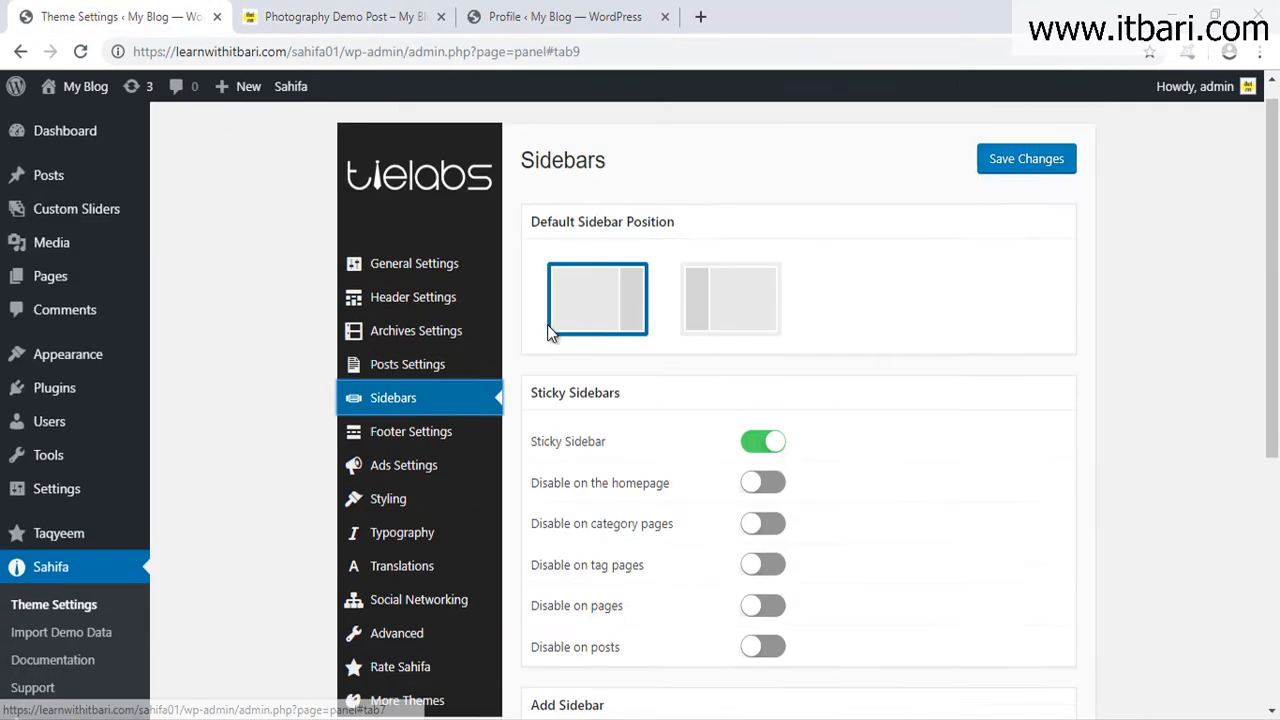
# Examine the sidebar area of the Photography Demo Post and compare it with the Default Sidebar Position setting.
pyautogui.click(345, 16)
pyautogui.scroll(10, 1026, 328)
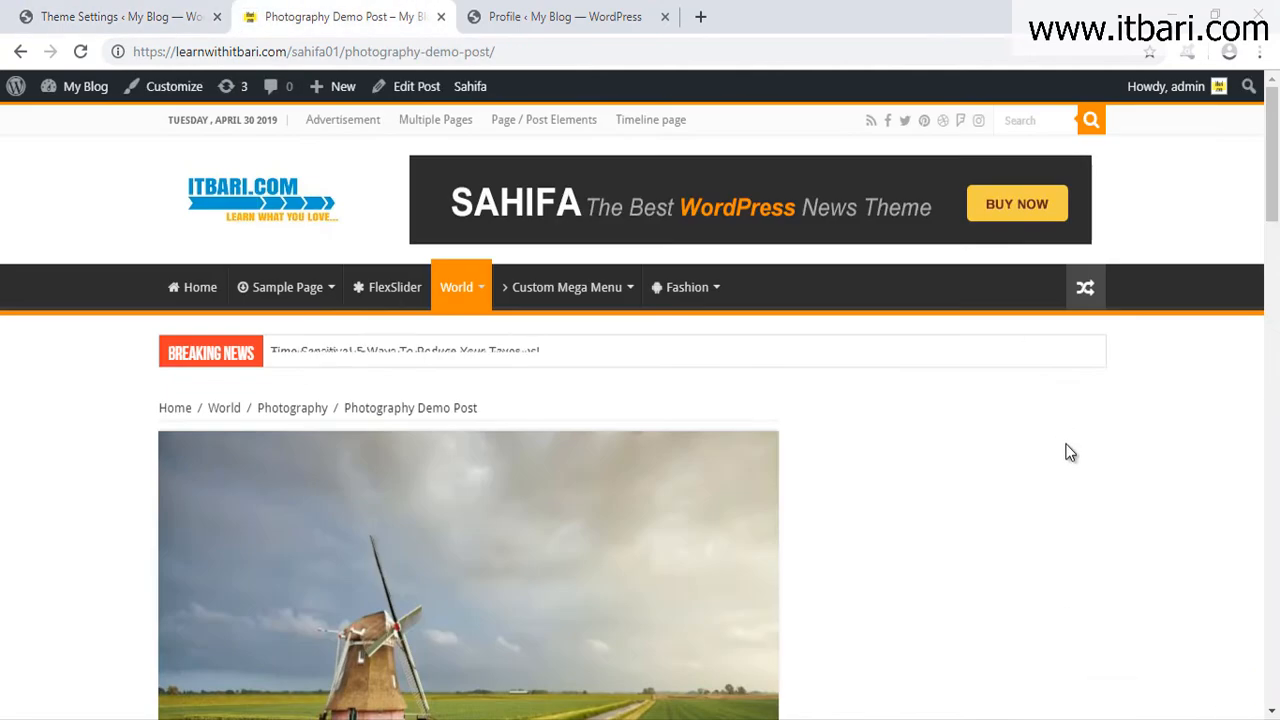
pyautogui.moveTo(812, 374); pyautogui.dragTo(1097, 646)
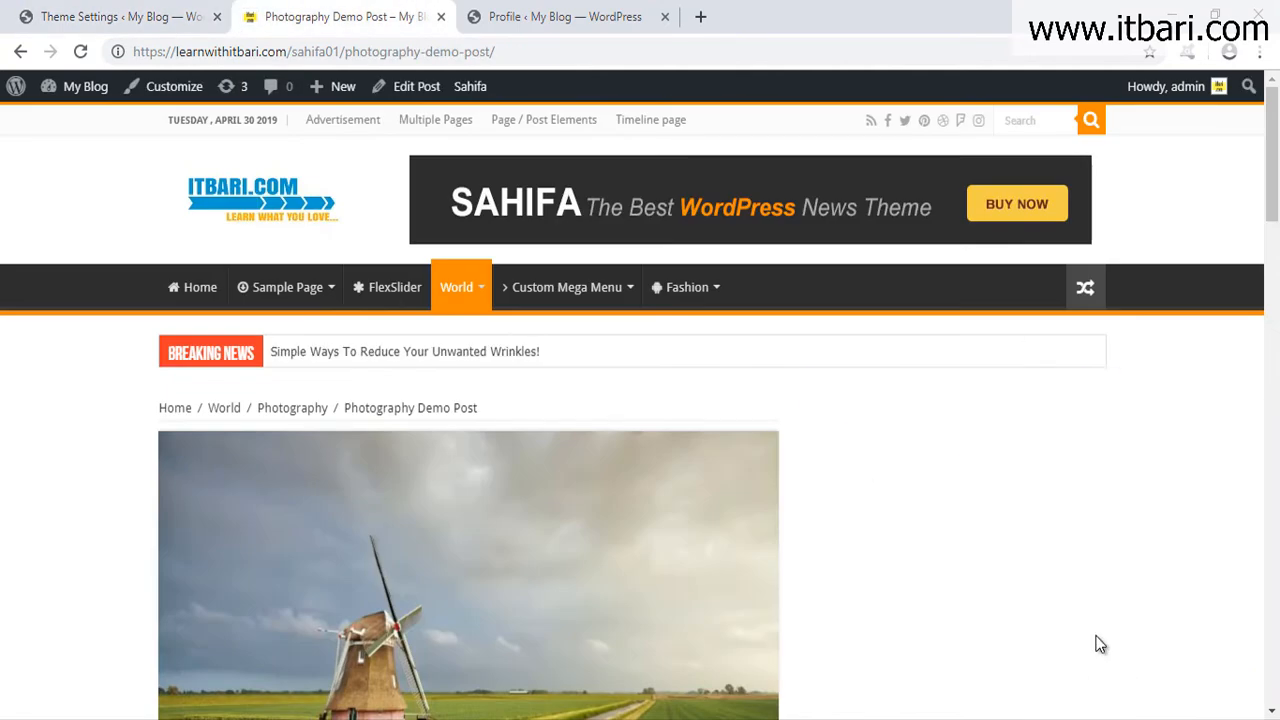
pyautogui.scroll(-4, 1100, 640)
pyautogui.moveTo(806, 104)
pyautogui.mouseDown()
pyautogui.moveTo(985, 433)
pyautogui.moveTo(1117, 633)
pyautogui.mouseUp()
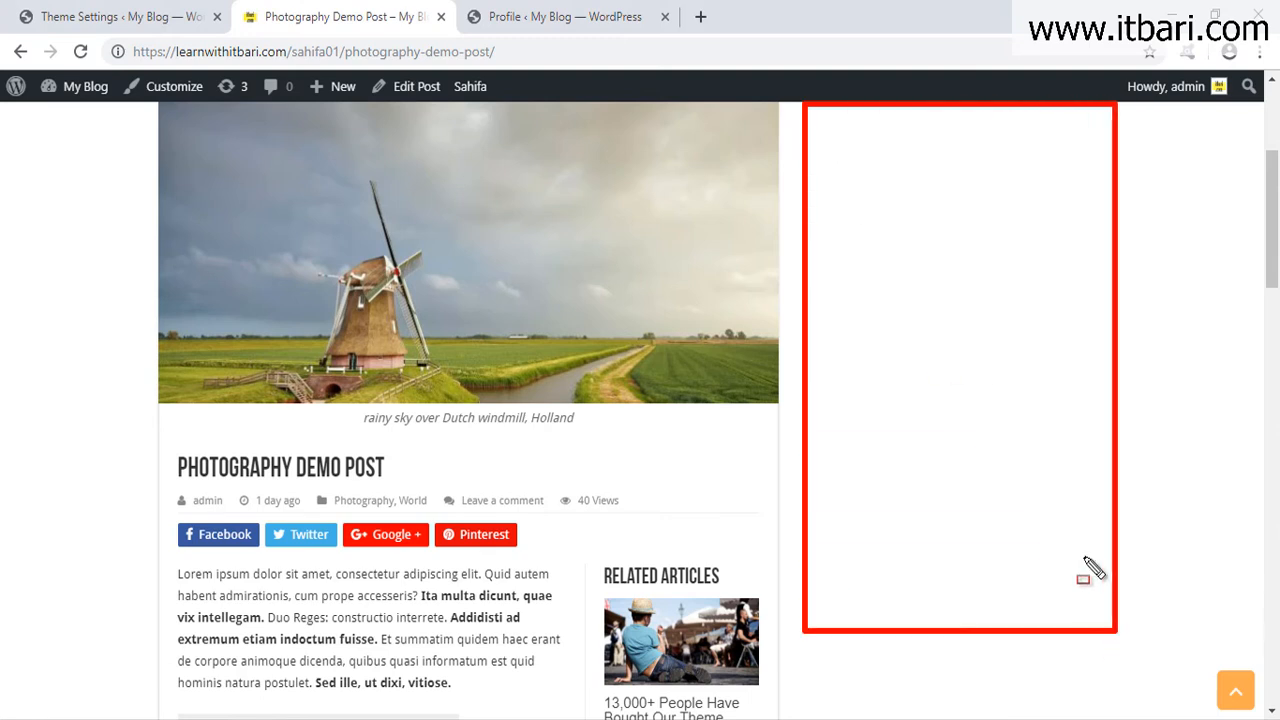
pyautogui.press('Escape')
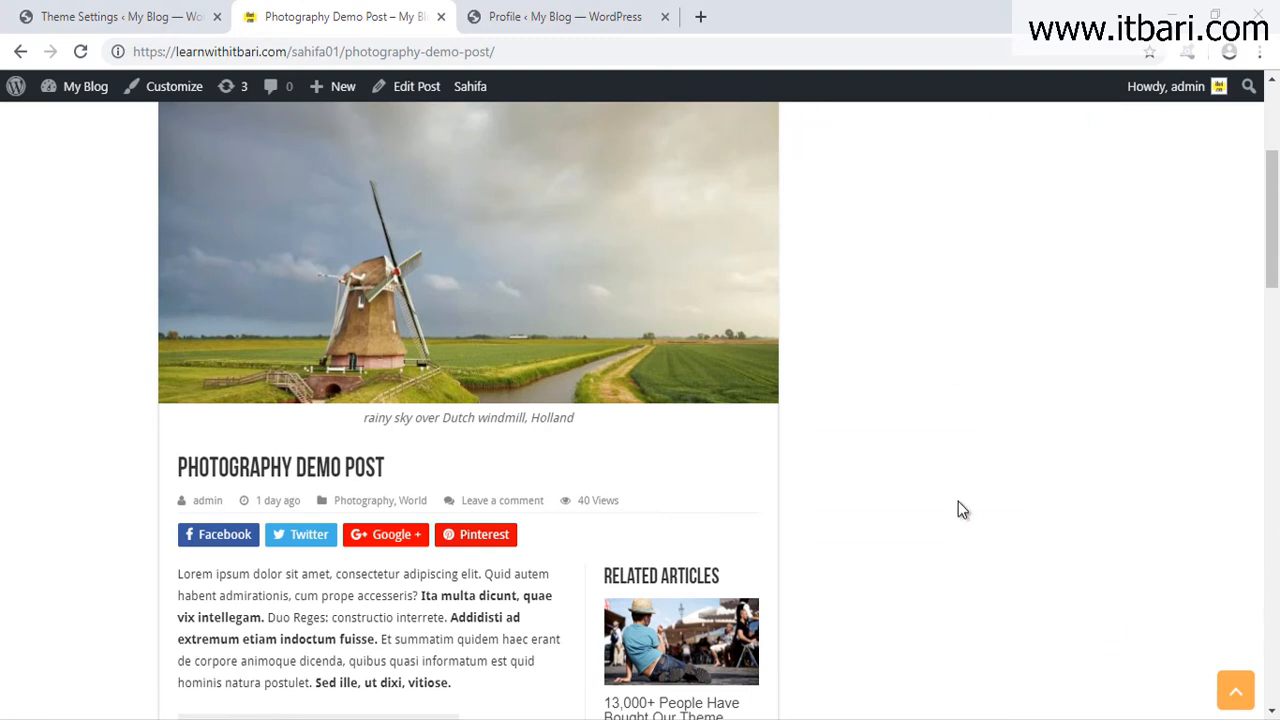
pyautogui.scroll(4, 959, 502)
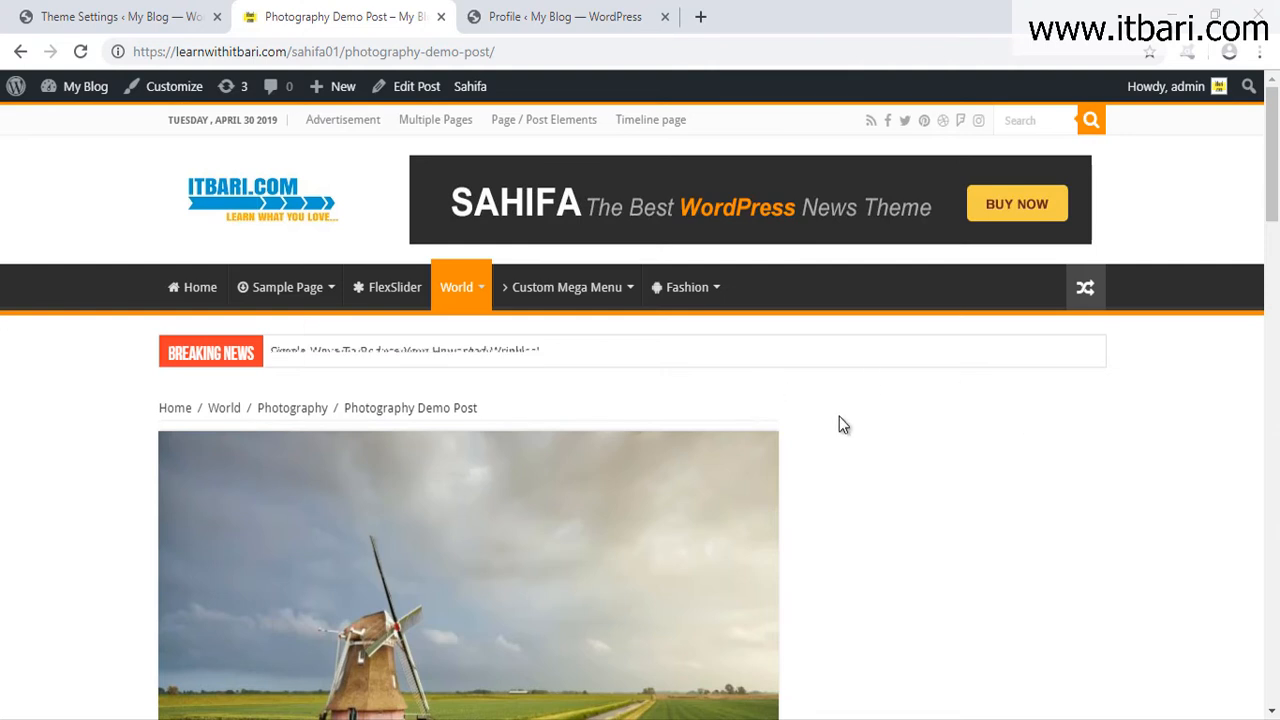
pyautogui.click(120, 16)
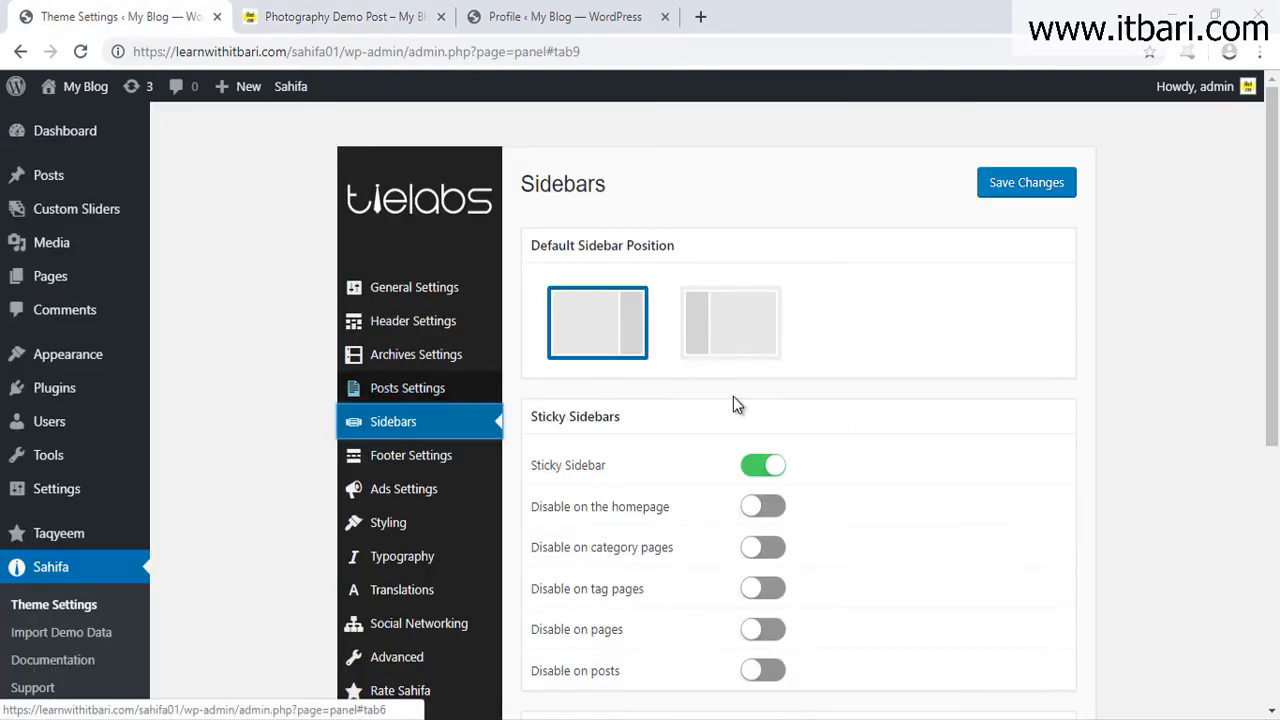
pyautogui.click(340, 16)
pyautogui.moveTo(686, 287)
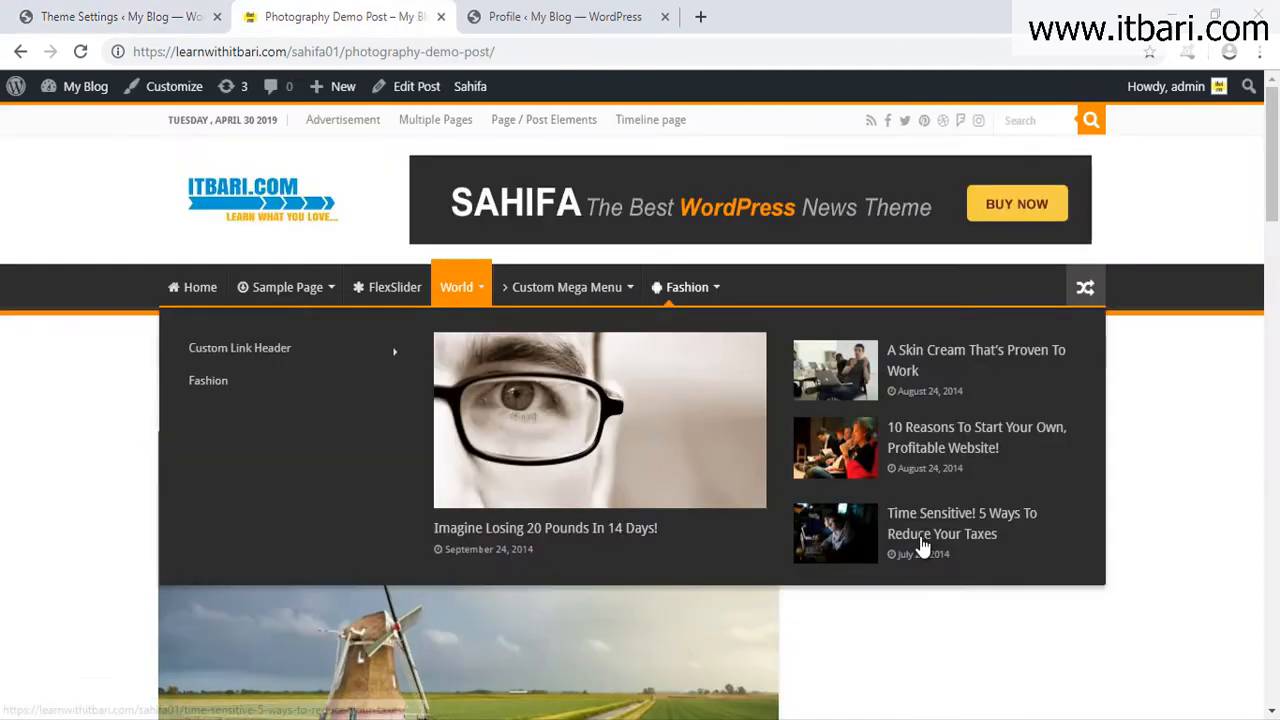
pyautogui.scroll(-4, 918, 541)
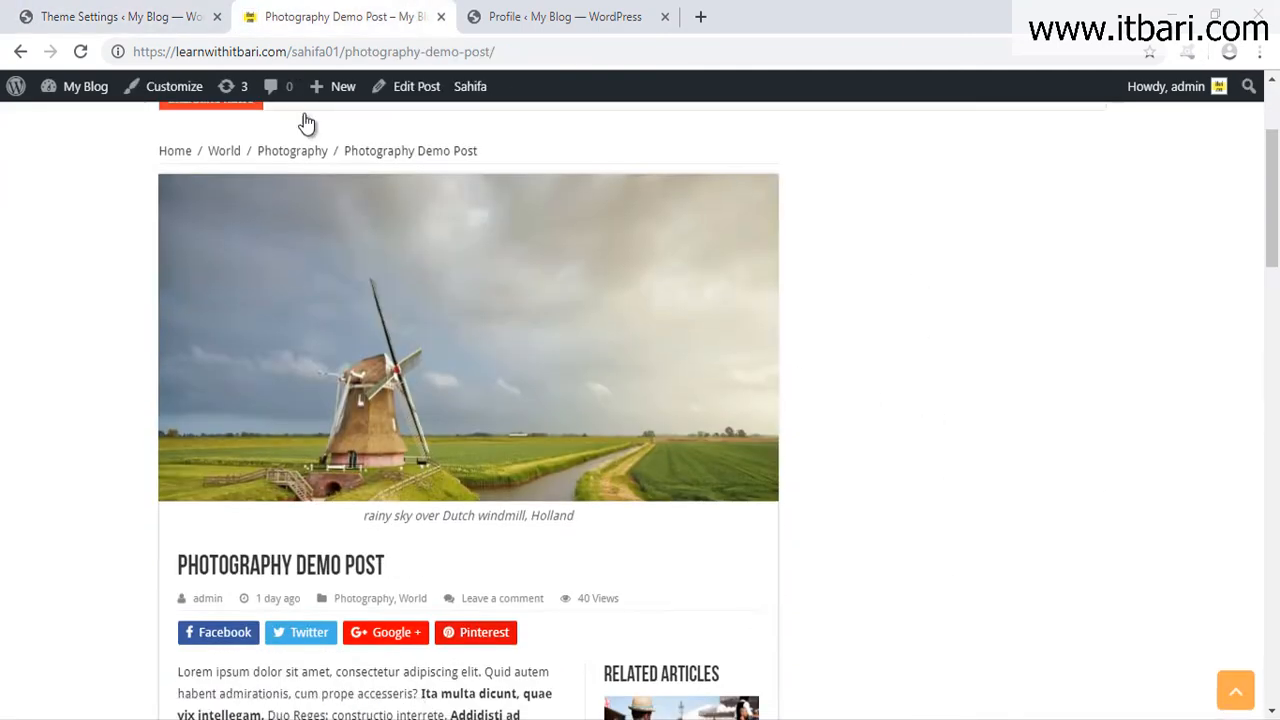
pyautogui.click(177, 16)
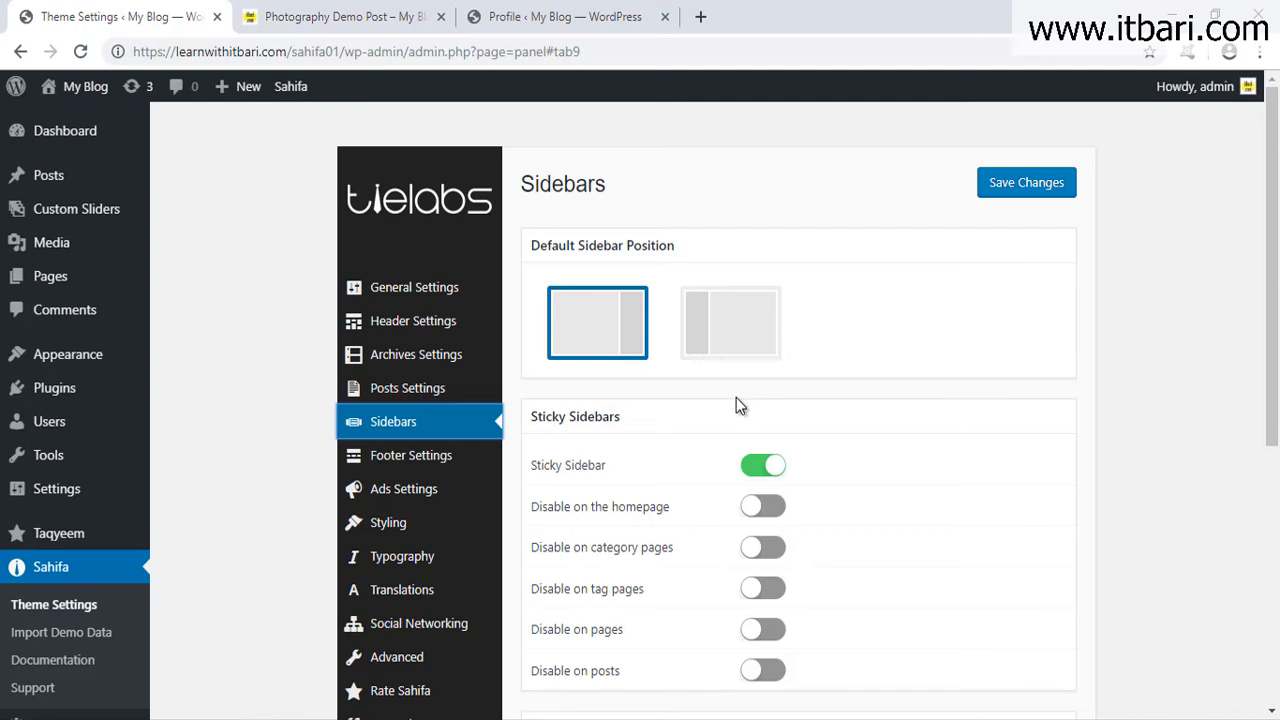
# Open the Widgets page in a separate browser tab and examine the Primary Widget Area.
pyautogui.moveTo(120, 368)
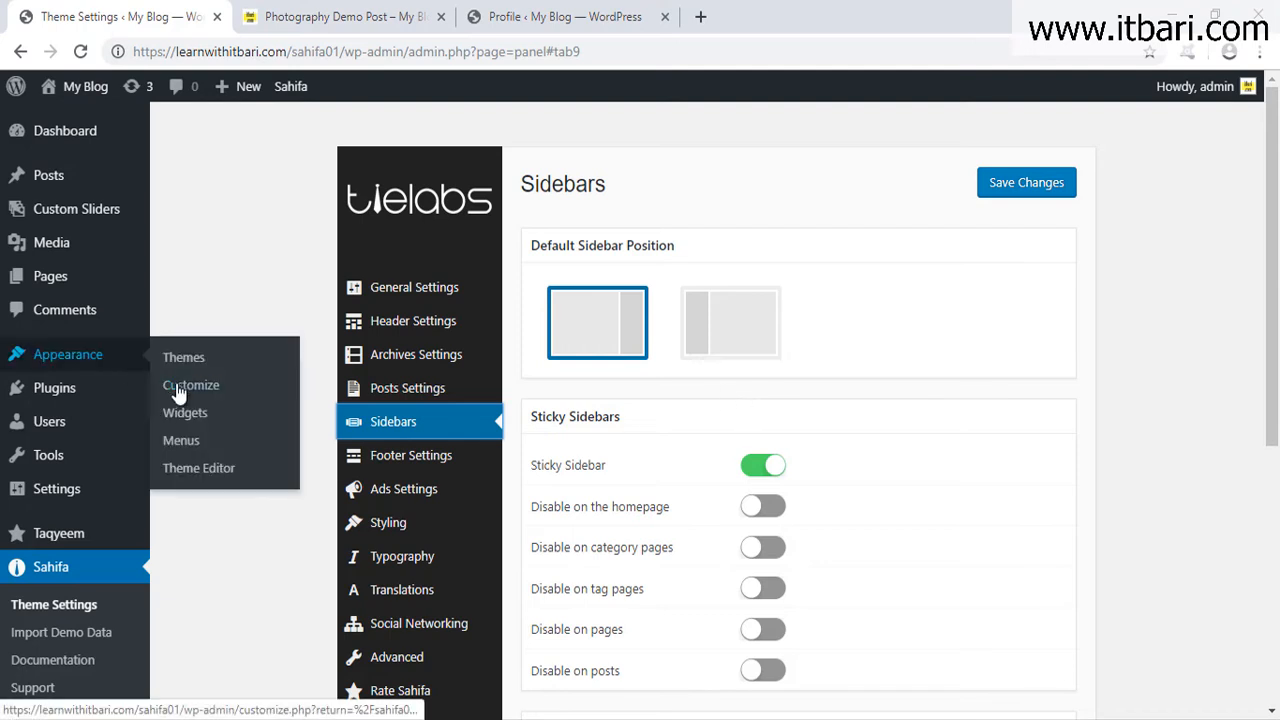
pyautogui.rightClick(192, 418)
pyautogui.click(225, 428)
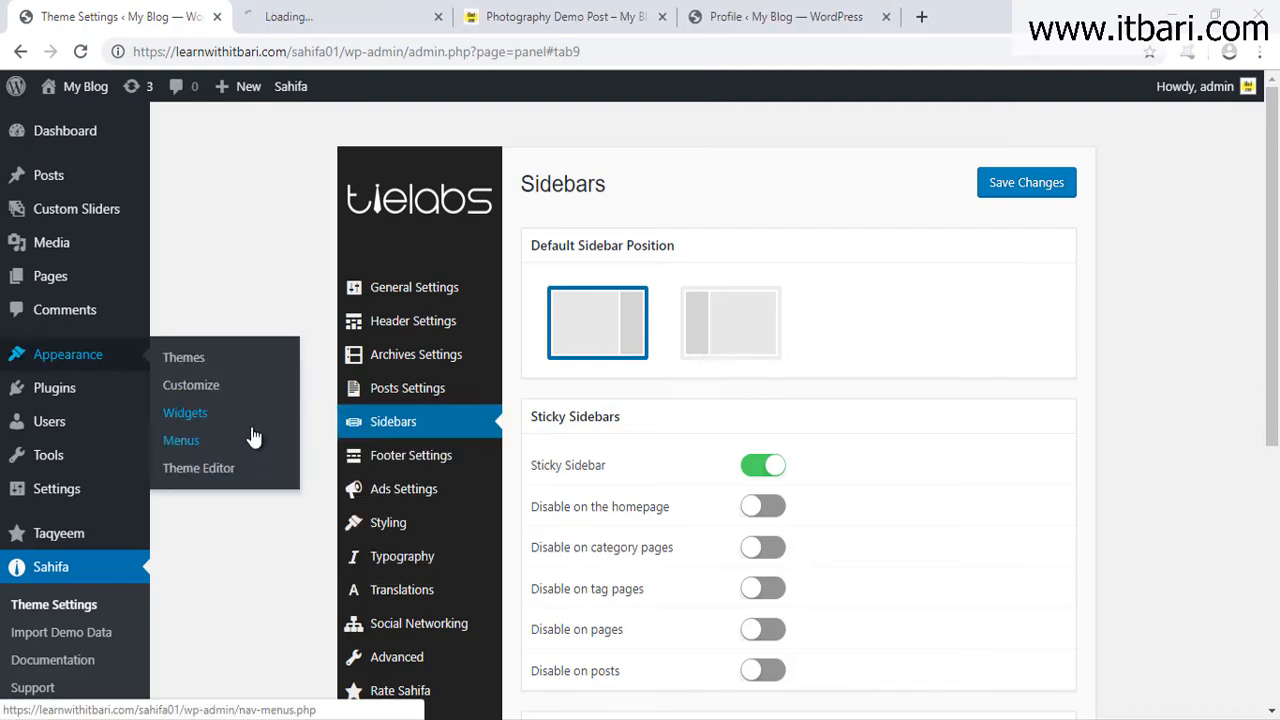
pyautogui.click(320, 20)
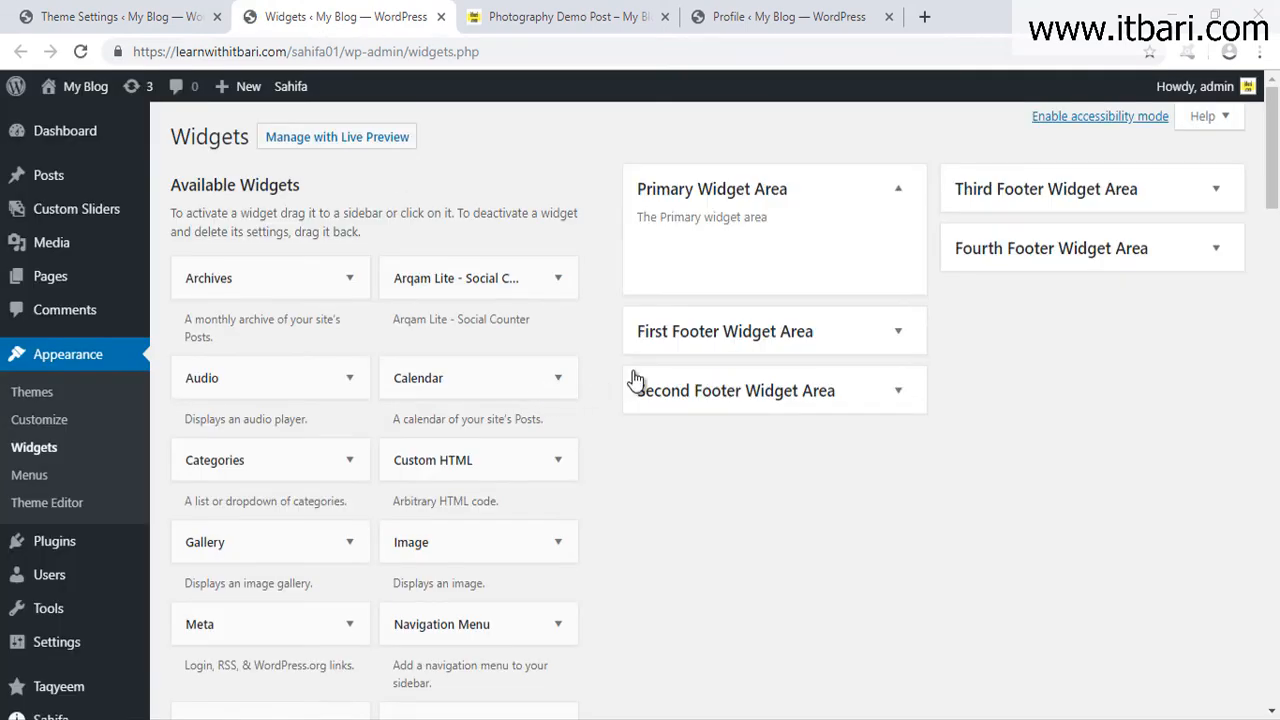
pyautogui.moveTo(615, 152); pyautogui.dragTo(948, 305)
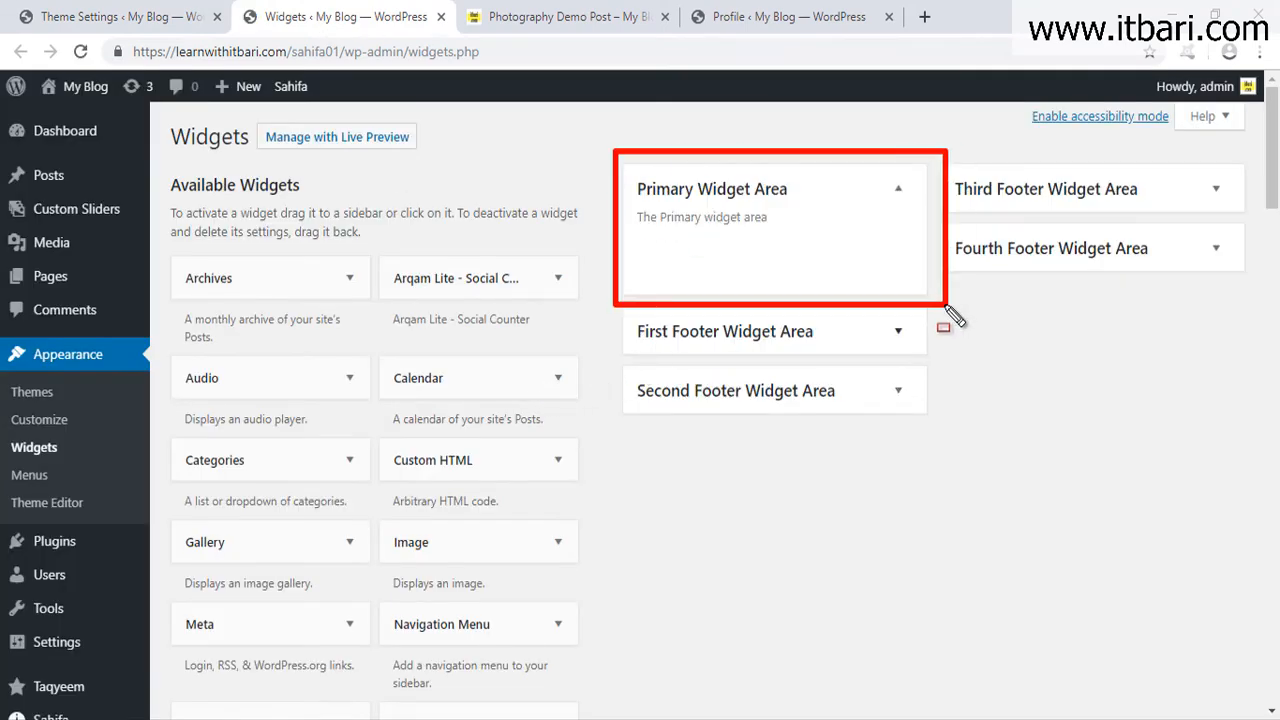
pyautogui.press('Escape')
# Add a Calendar widget to the Primary Widget Area and title it ক্যালেন্ডার.
pyautogui.moveTo(414, 390); pyautogui.dragTo(664, 262)
pyautogui.click(677, 325)
pyautogui.write('kZalen')
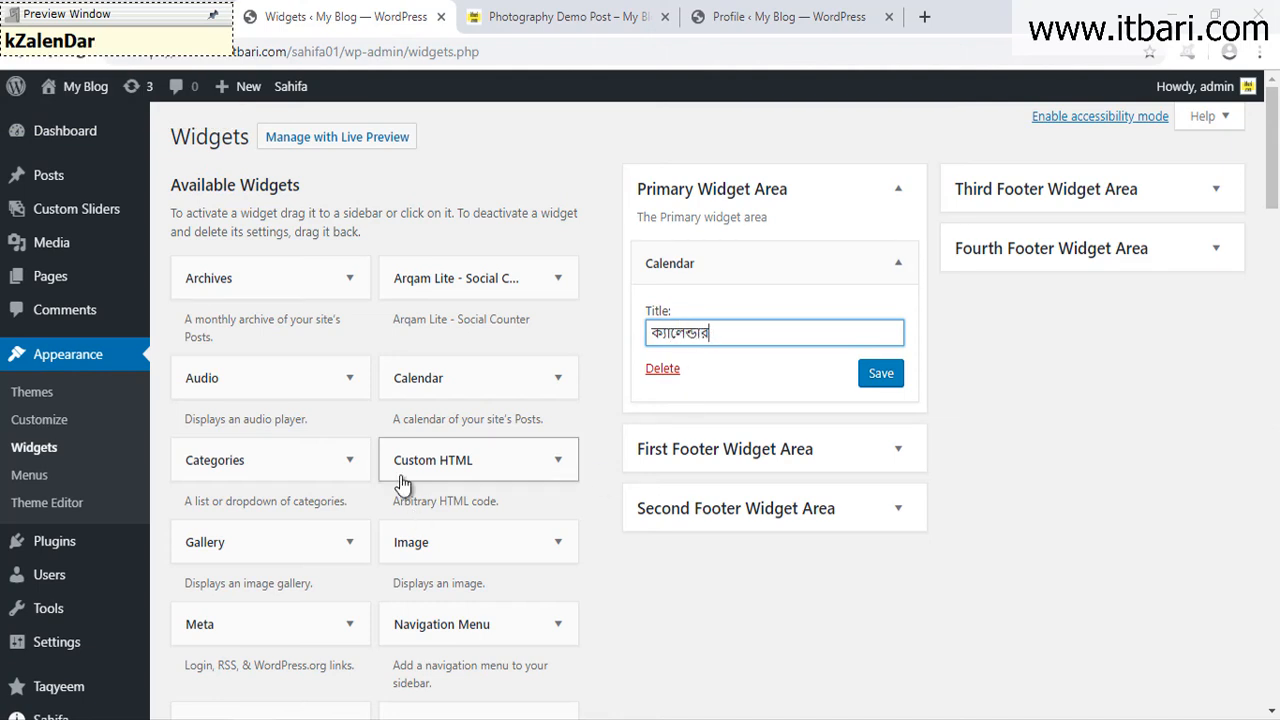
# Add a Custom HTML widget below the Calendar widget and title it যা মন চায় লিখুন.
pyautogui.moveTo(449, 462); pyautogui.dragTo(711, 422)
pyautogui.click(657, 500)
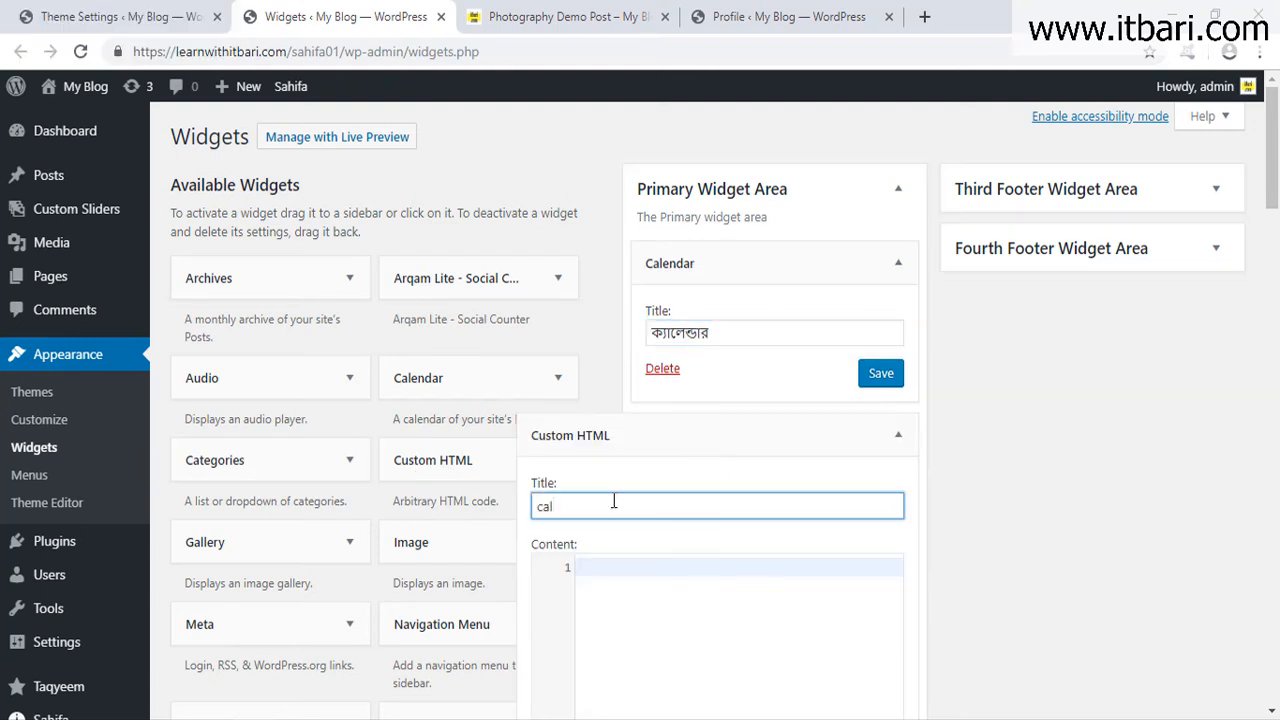
pyautogui.write('যা মন চায় লিকখুন')
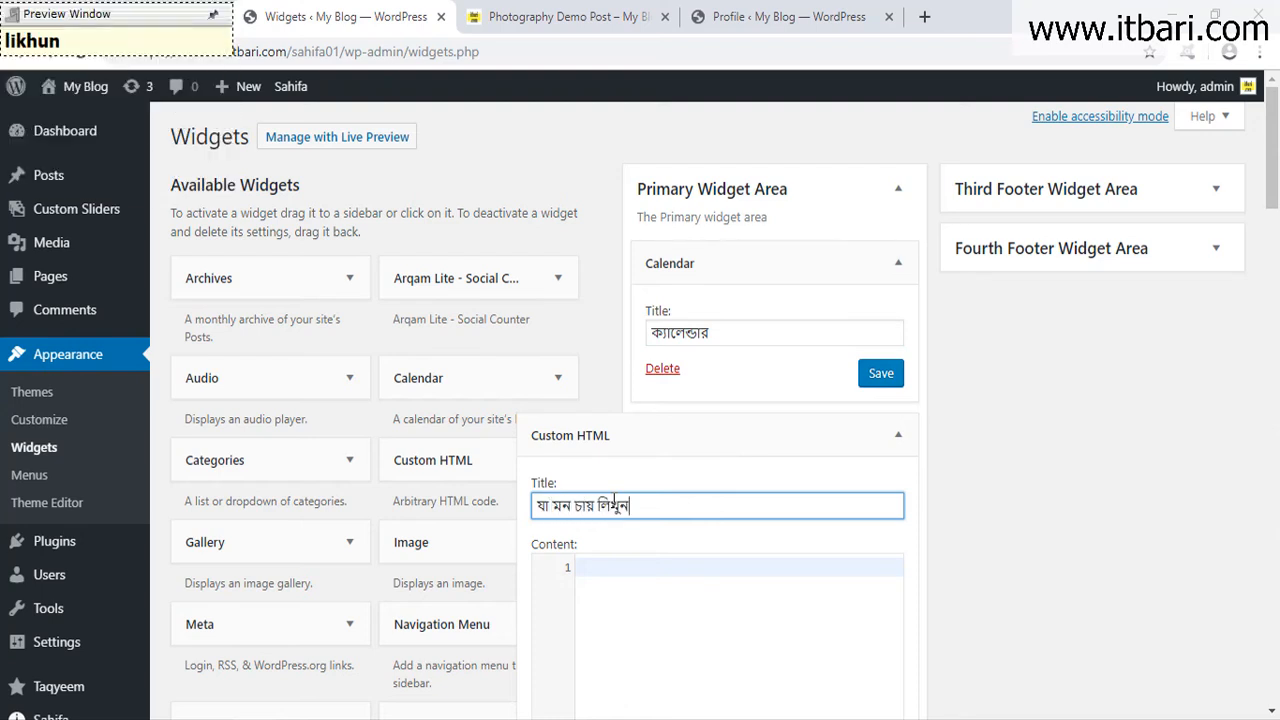
pyautogui.scroll(-2, 672, 480)
pyautogui.click(673, 455)
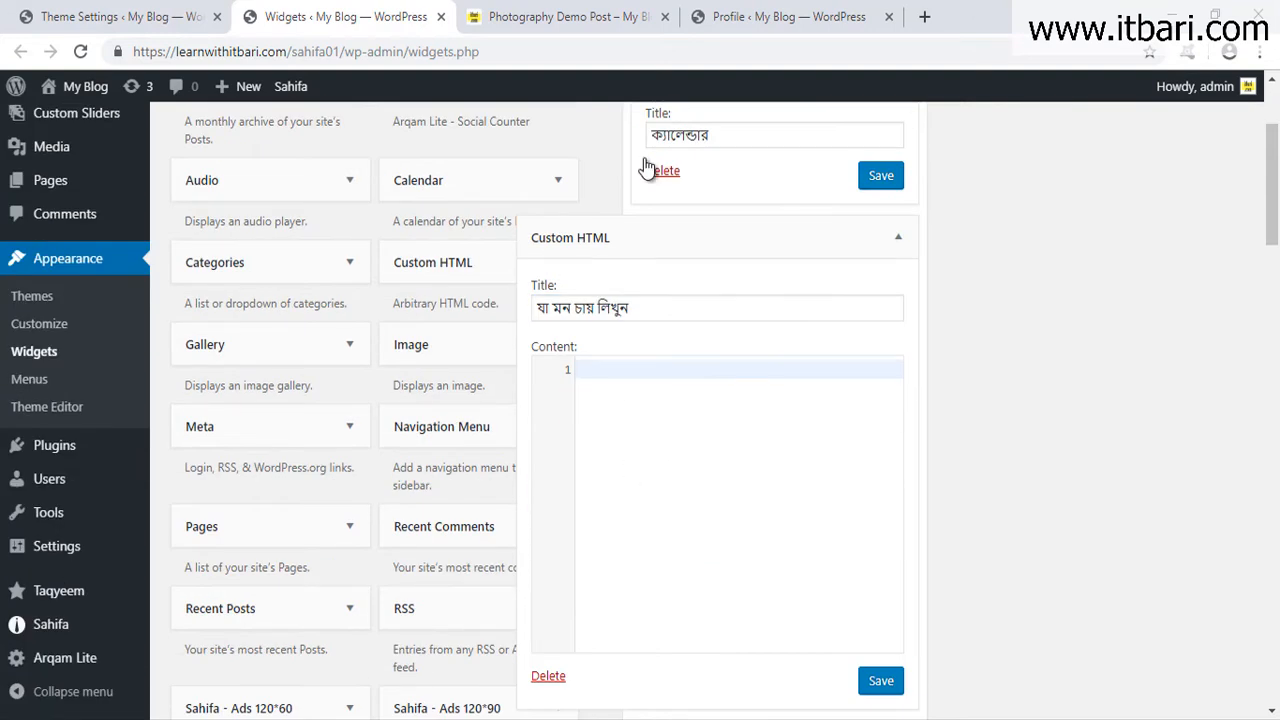
# Search the web for "lorem ipsum net", copy the opening sample text from Loripsum.net and return to the Widgets page.
pyautogui.click(926, 17)
pyautogui.write('lore')
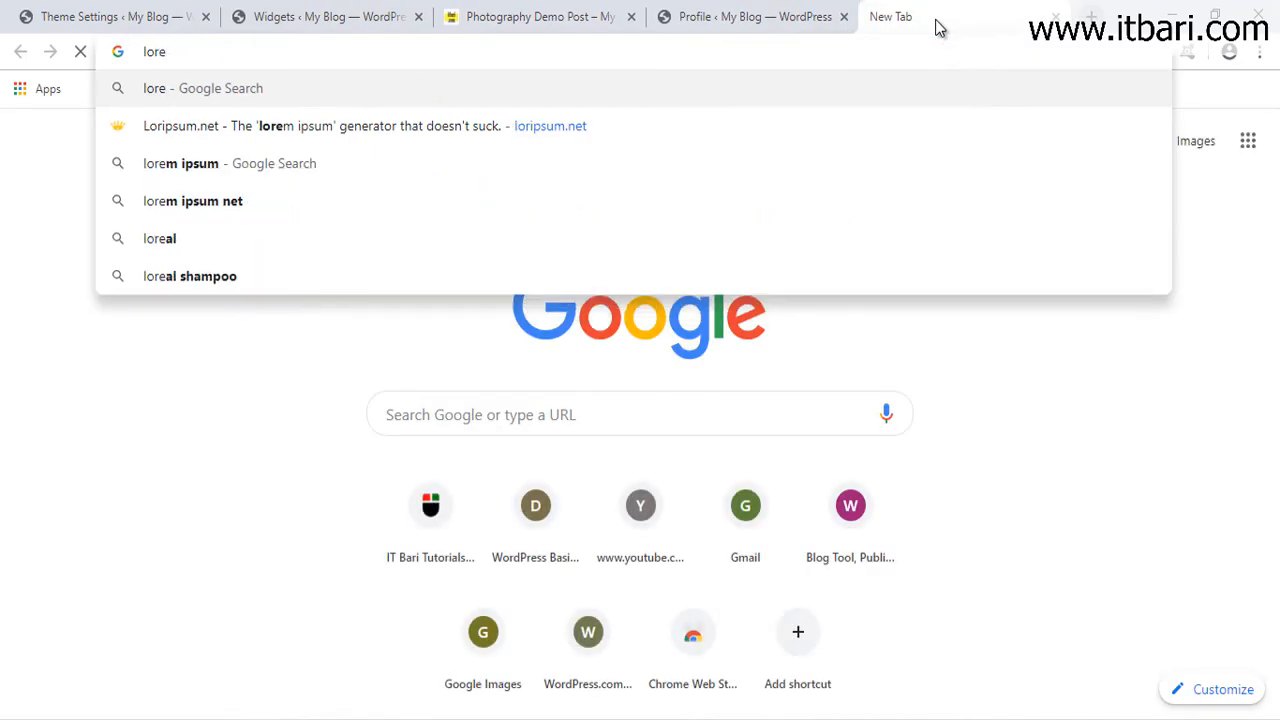
pyautogui.click(257, 192)
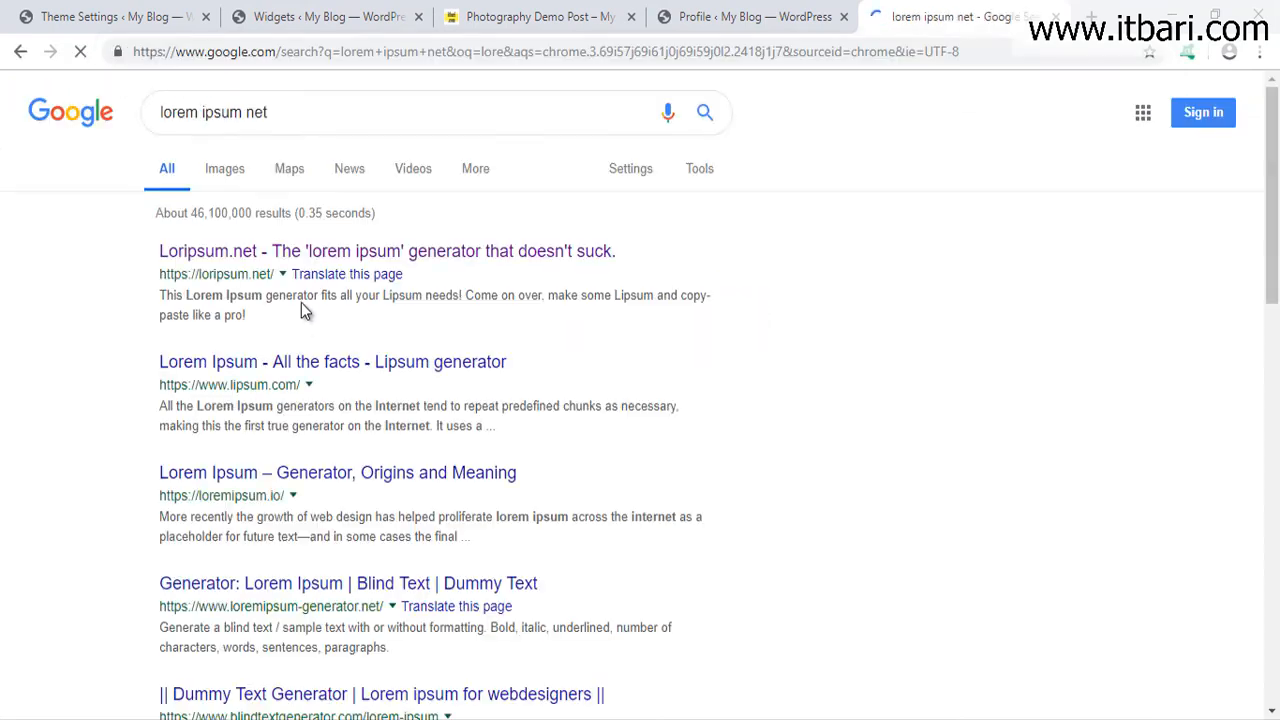
pyautogui.click(298, 256)
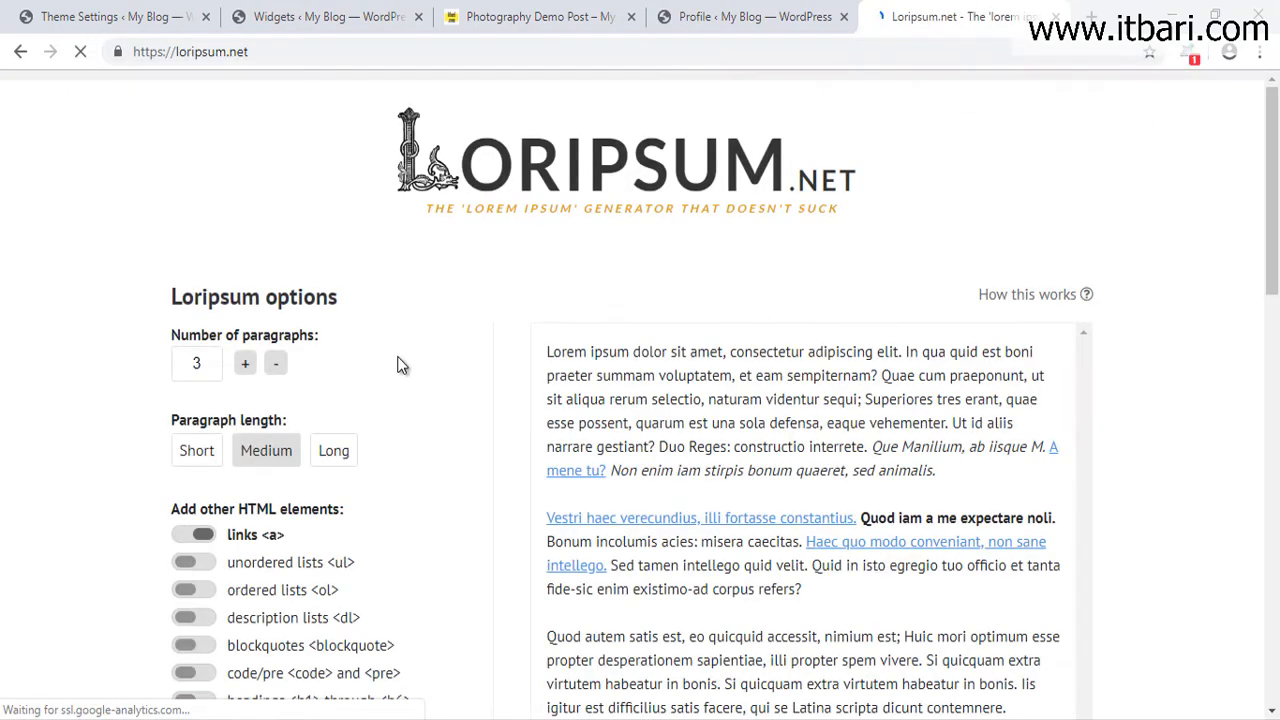
pyautogui.moveTo(548, 350); pyautogui.dragTo(996, 428)
pyautogui.hotkey('ctrl', 'c')
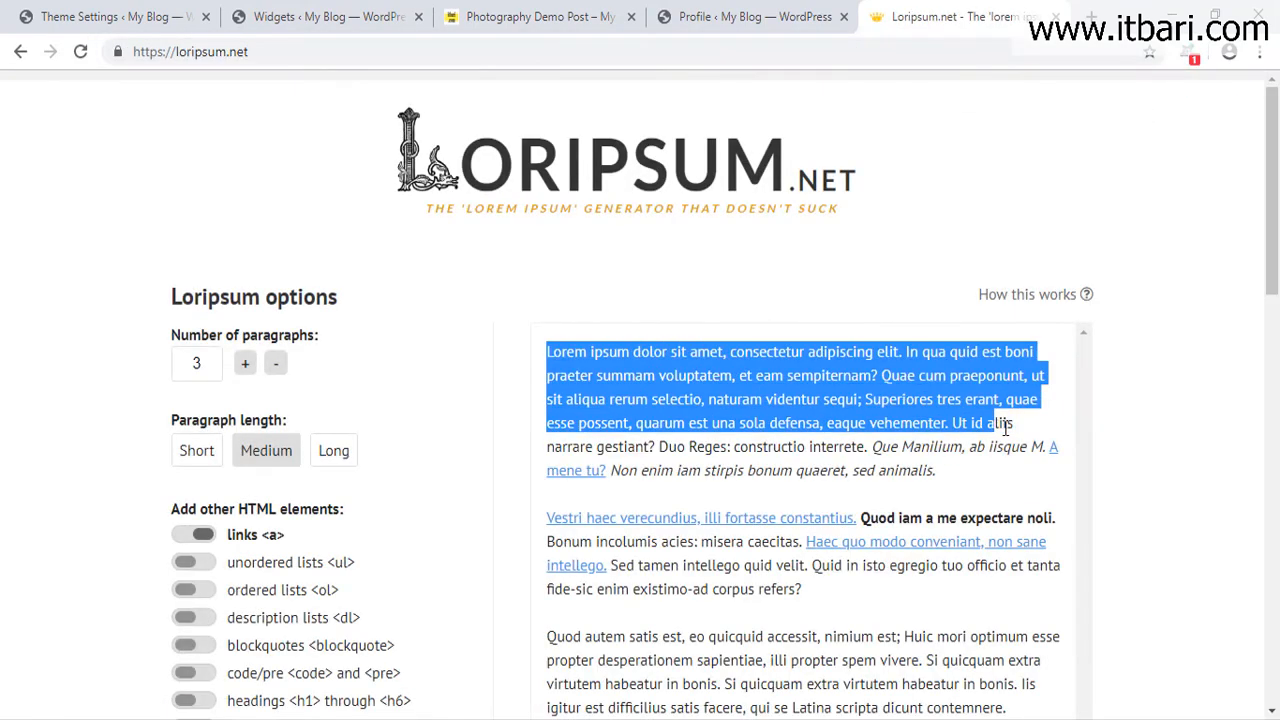
pyautogui.hotkey('ctrl', 'w')
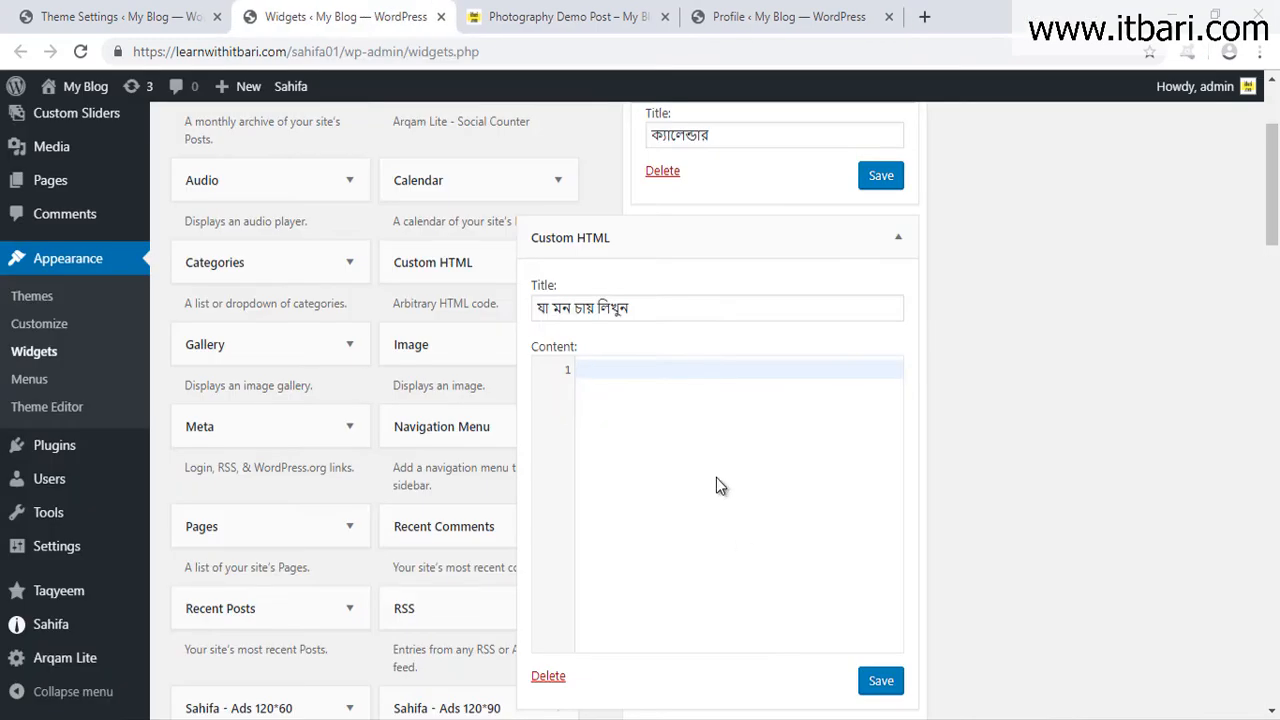
# Paste the copied text as the Custom HTML widget's content, save that widget and the Calendar widget, and collapse both.
pyautogui.hotkey('ctrl', 'v')
pyautogui.click(880, 680)
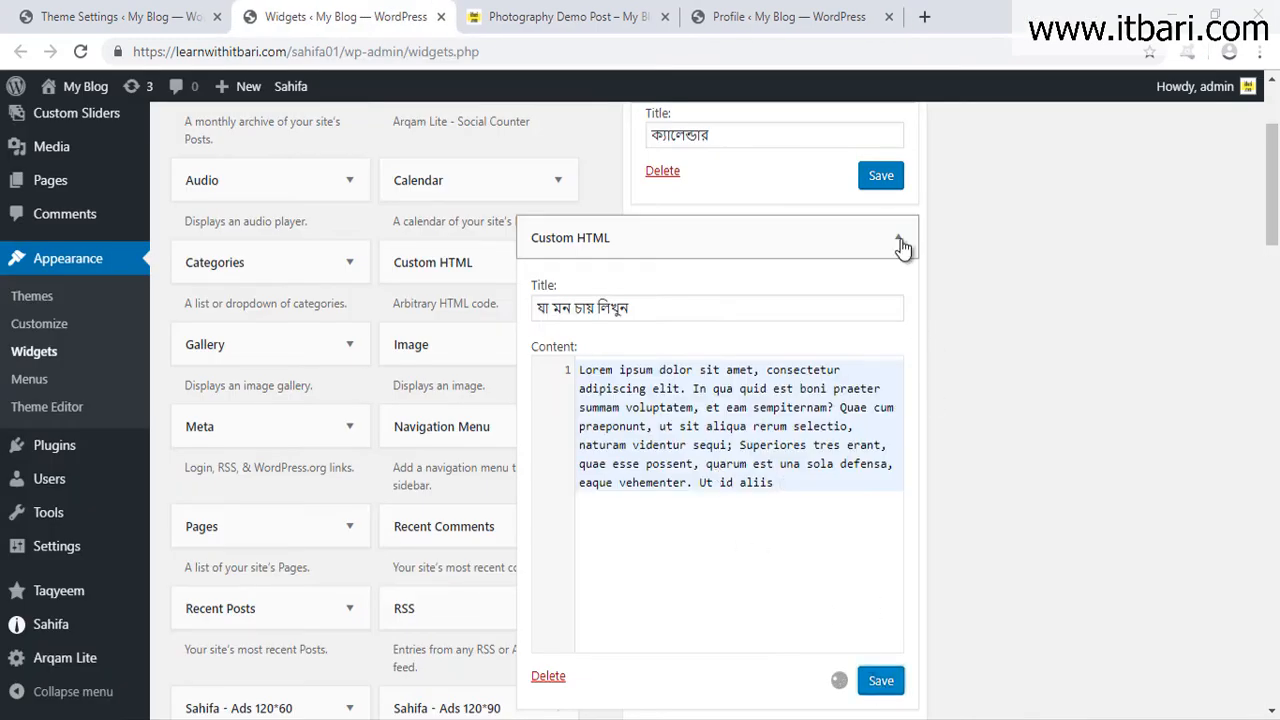
pyautogui.click(899, 242)
pyautogui.scroll(2, 925, 335)
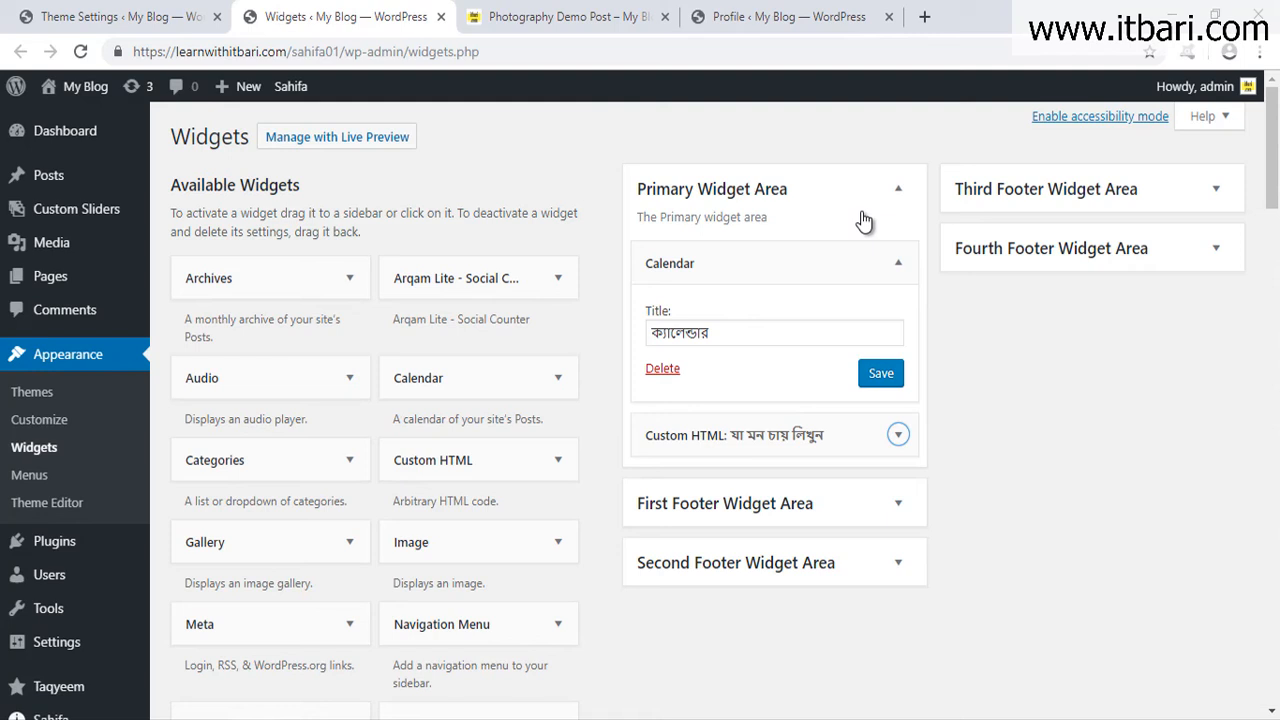
pyautogui.click(881, 373)
pyautogui.click(899, 262)
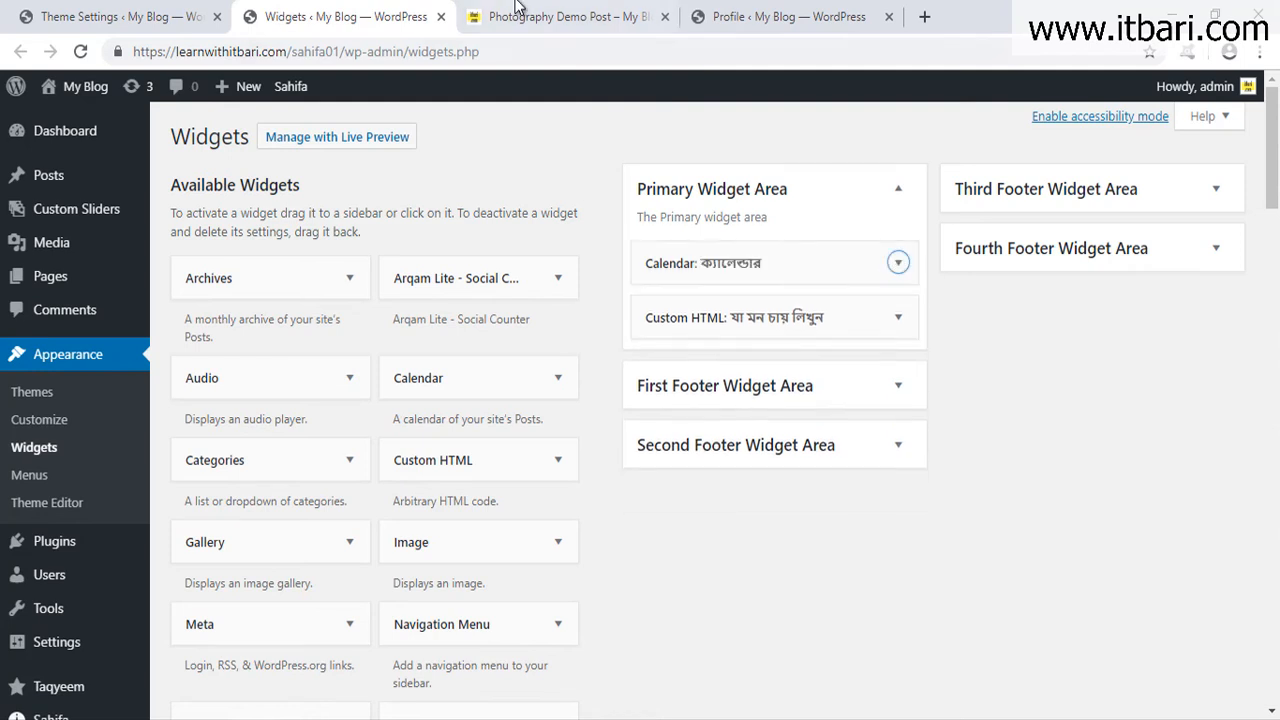
# Reload the site, open the blog homepage and check the Calendar and Custom HTML widgets in the sidebar.
pyautogui.click(540, 17)
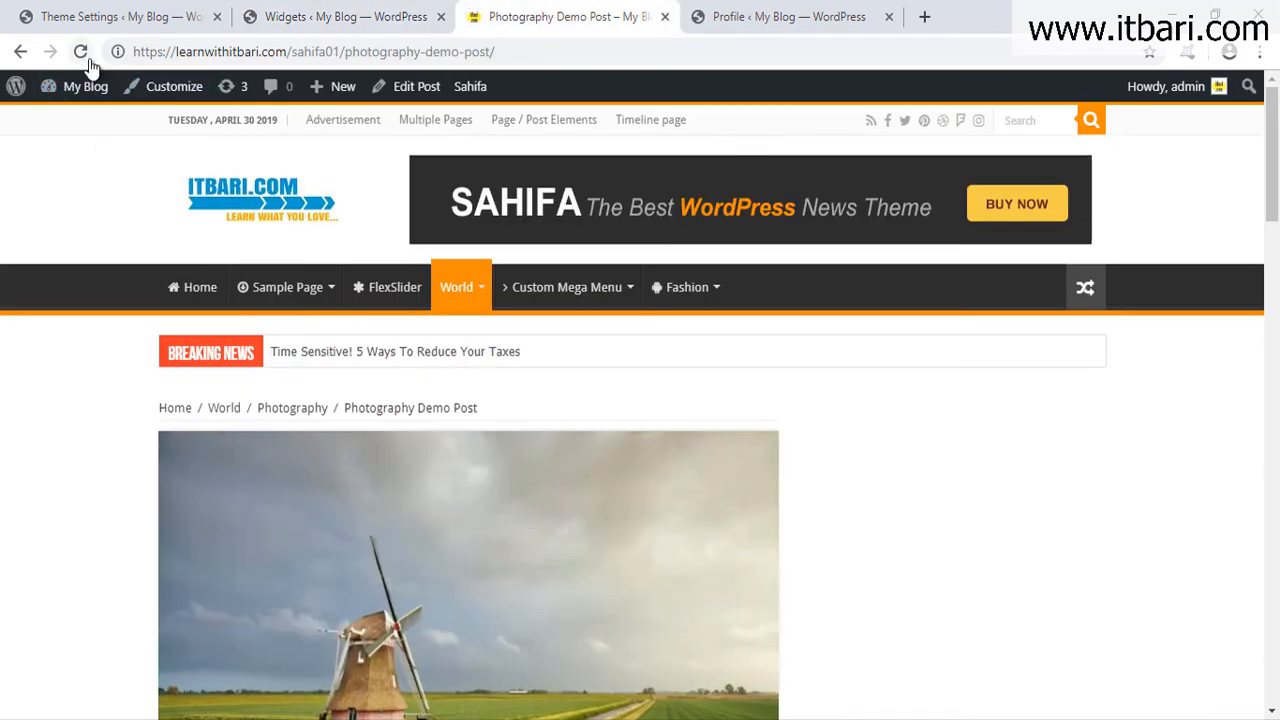
pyautogui.click(80, 51)
pyautogui.moveTo(577, 20); pyautogui.dragTo(420, 9)
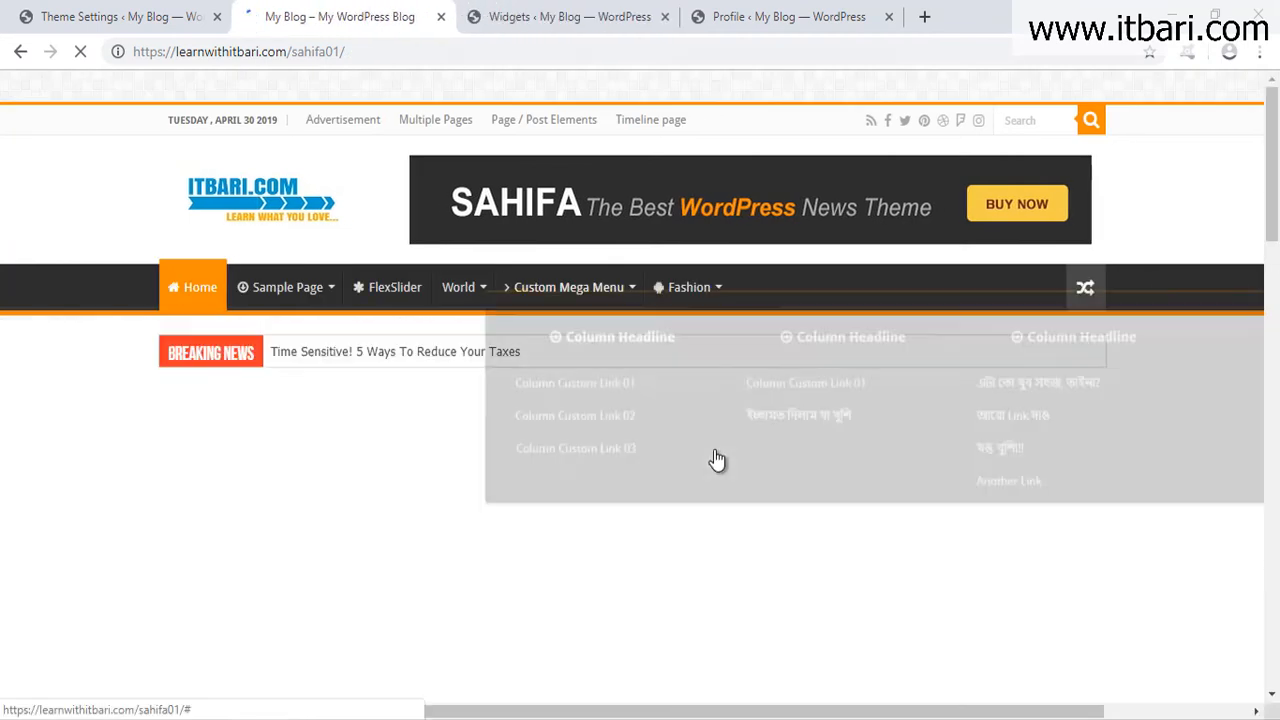
pyautogui.scroll(-7, 920, 509)
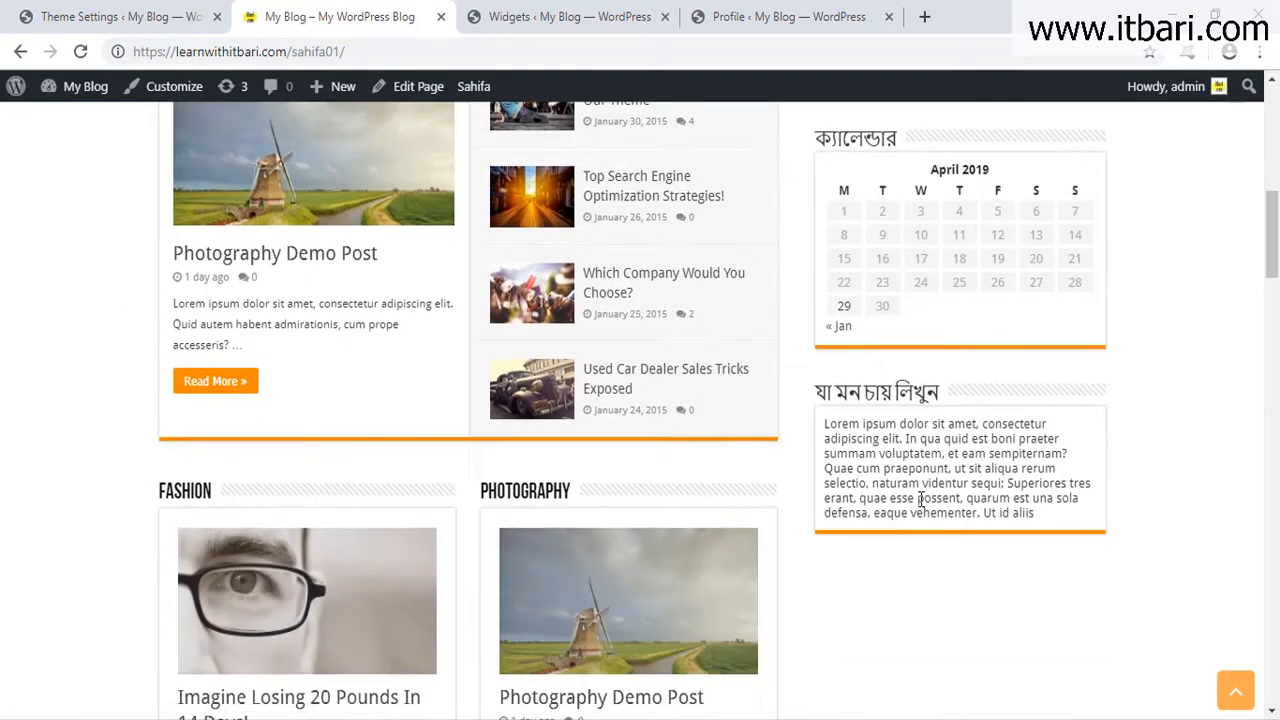
pyautogui.scroll(2, 918, 495)
pyautogui.moveTo(772, 213); pyautogui.dragTo(1123, 653)
pyautogui.press('Escape')
# Set the theme's Default Sidebar Position to the left-sidebar layout and save the changes.
pyautogui.click(172, 18)
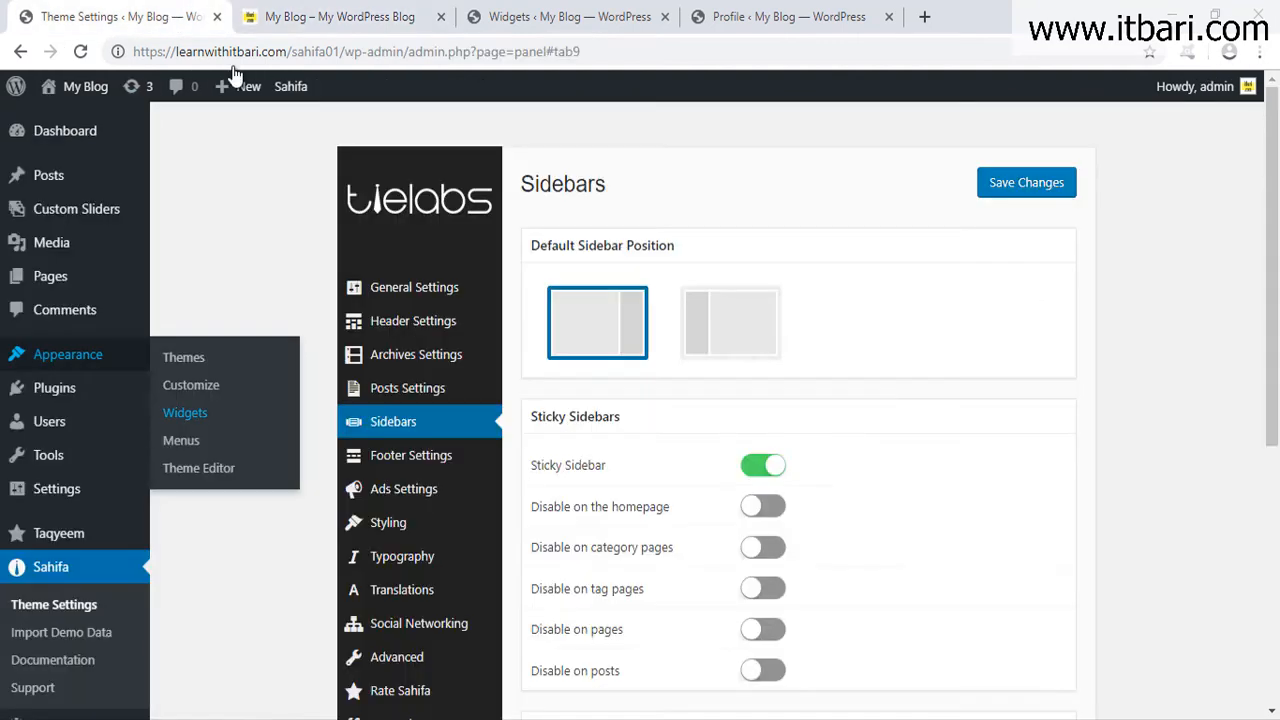
pyautogui.click(740, 338)
pyautogui.click(1027, 185)
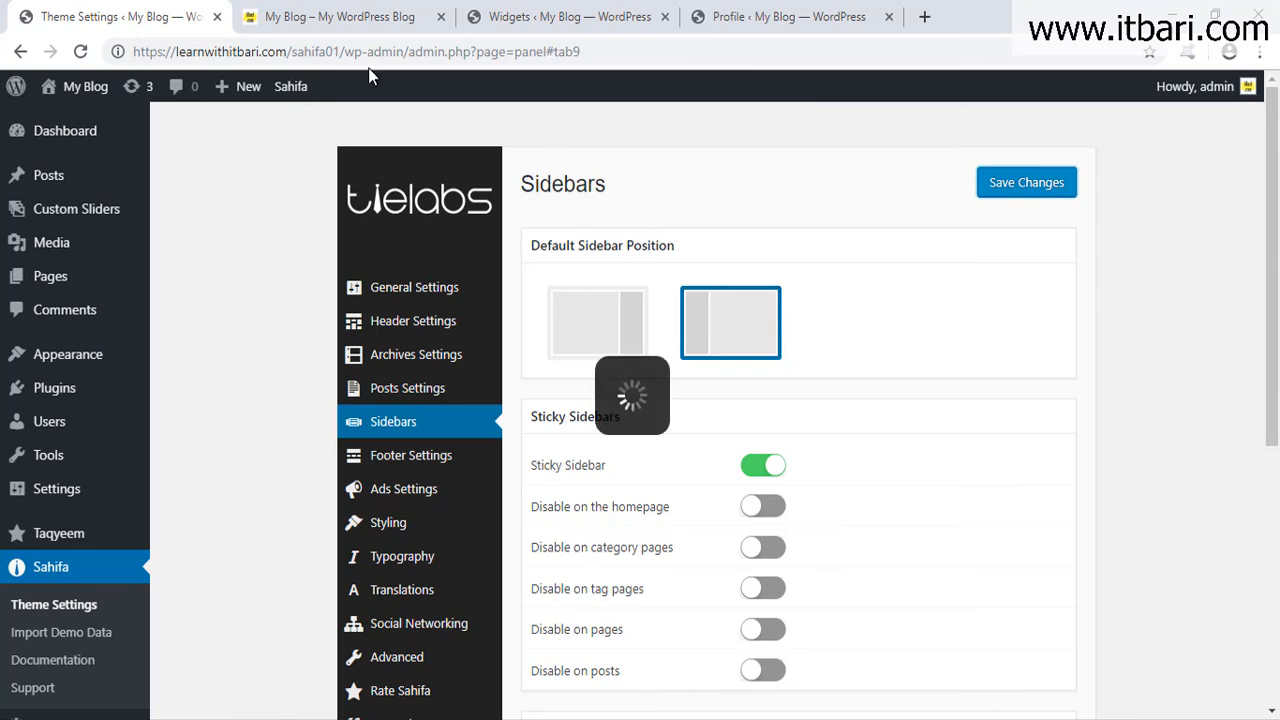
# Reload the blog homepage and check on which side the sidebar widgets appear.
pyautogui.click(355, 28)
pyautogui.press('F5')
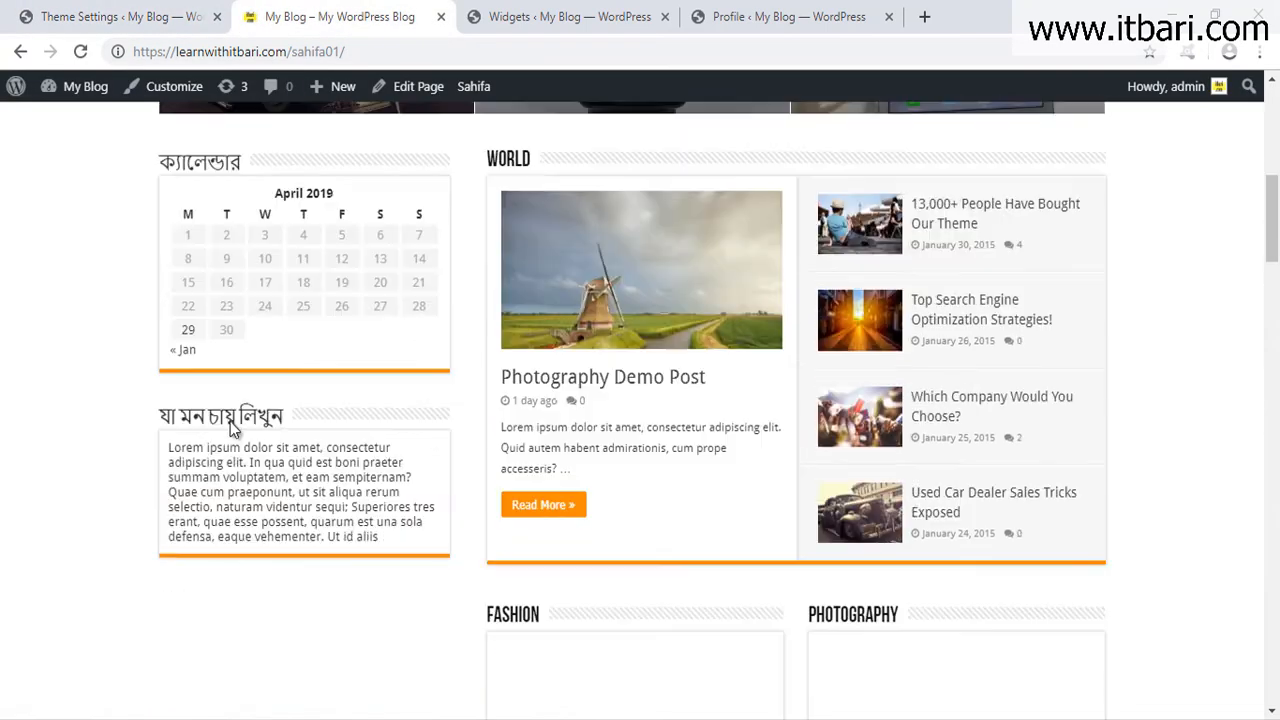
pyautogui.scroll(-2, 313, 510)
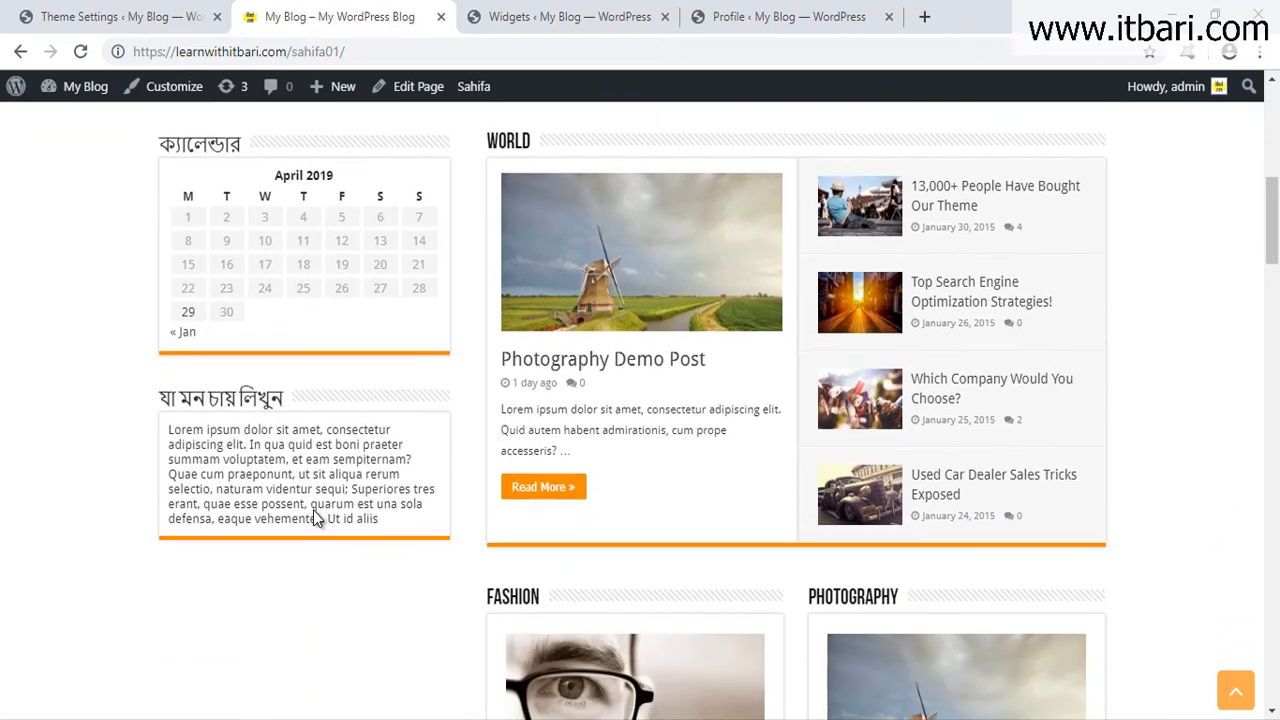
# Set the Default Sidebar Position back to the right-sidebar layout and save the changes.
pyautogui.click(173, 20)
pyautogui.click(617, 337)
pyautogui.click(1024, 186)
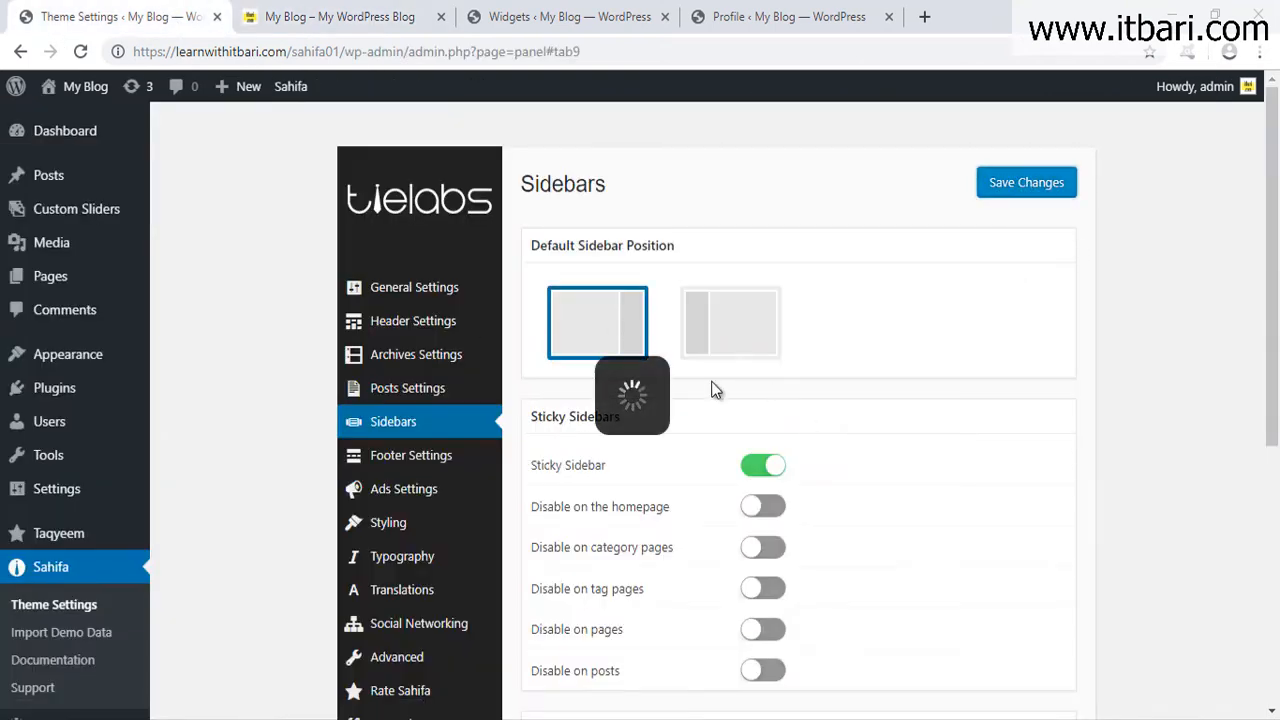
# Reload the blog homepage and check how the sidebar widgets behave while scrolling with Sticky Sidebar enabled.
pyautogui.scroll(-1, 1066, 408)
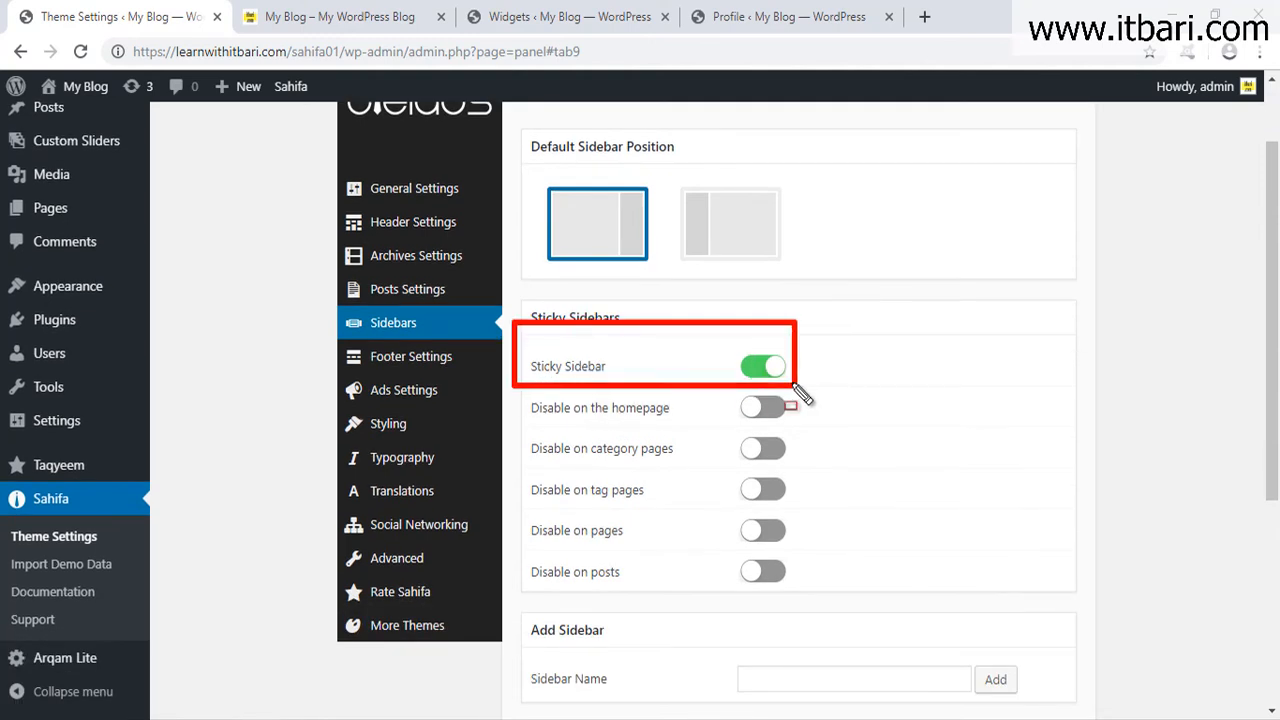
pyautogui.click(328, 18)
pyautogui.click(83, 52)
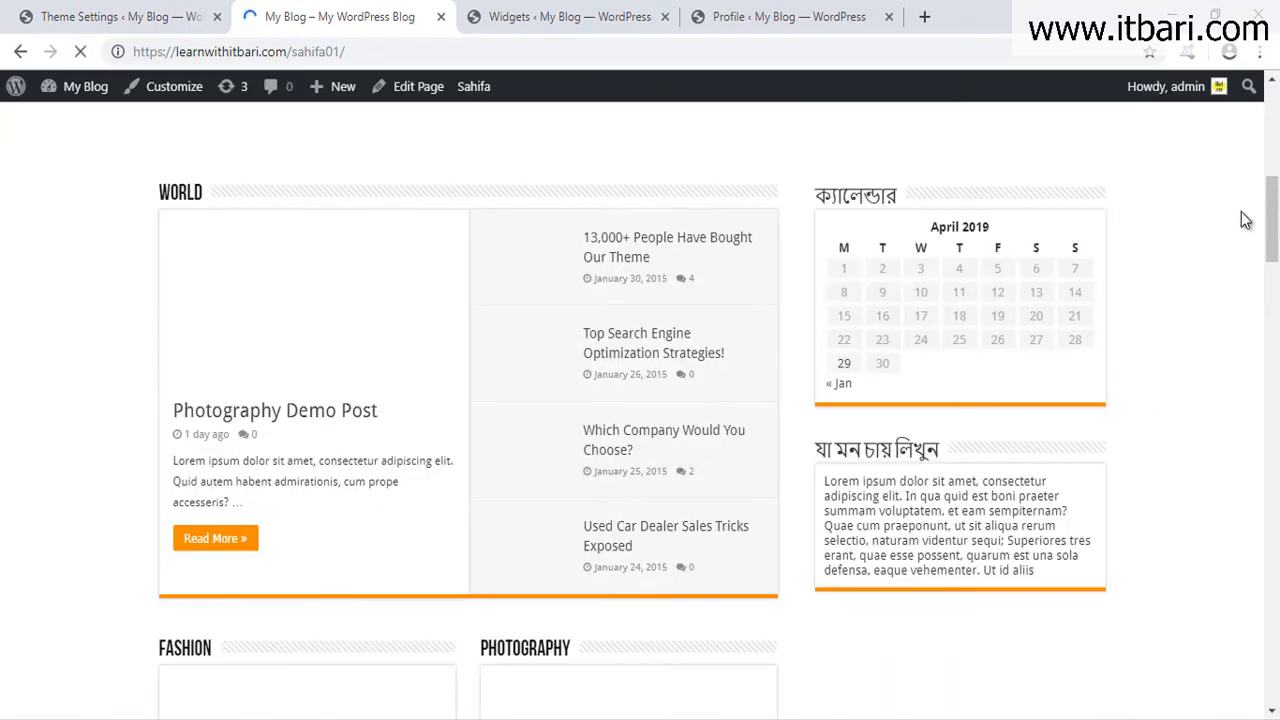
pyautogui.moveTo(1274, 213); pyautogui.dragTo(1251, 354)
pyautogui.moveTo(120, 165); pyautogui.dragTo(711, 592)
pyautogui.press('Escape')
pyautogui.moveTo(1273, 336)
pyautogui.mouseDown()
pyautogui.moveTo(1271, 520)
pyautogui.moveTo(1276, 120)
pyautogui.moveTo(1271, 370)
pyautogui.moveTo(1271, 335)
pyautogui.mouseUp()
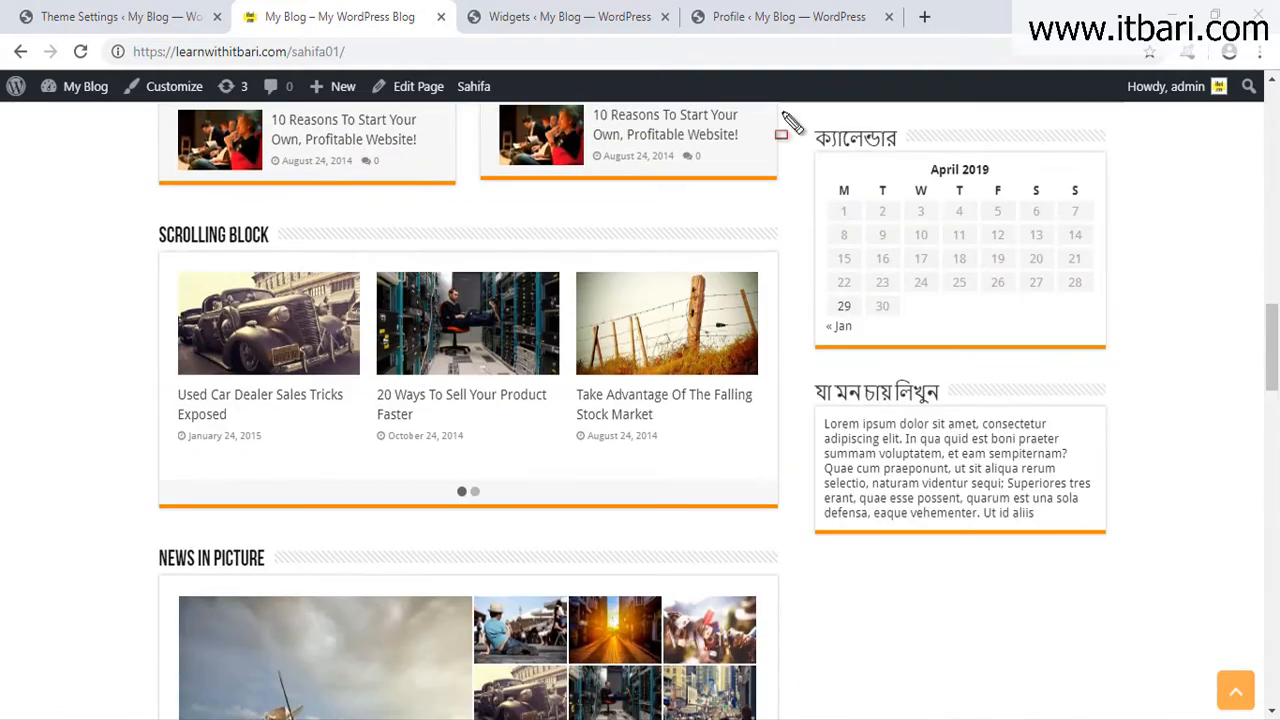
pyautogui.moveTo(782, 136); pyautogui.dragTo(1088, 360)
pyautogui.scroll(-3, 508, 337)
pyautogui.scroll(-14, 508, 337)
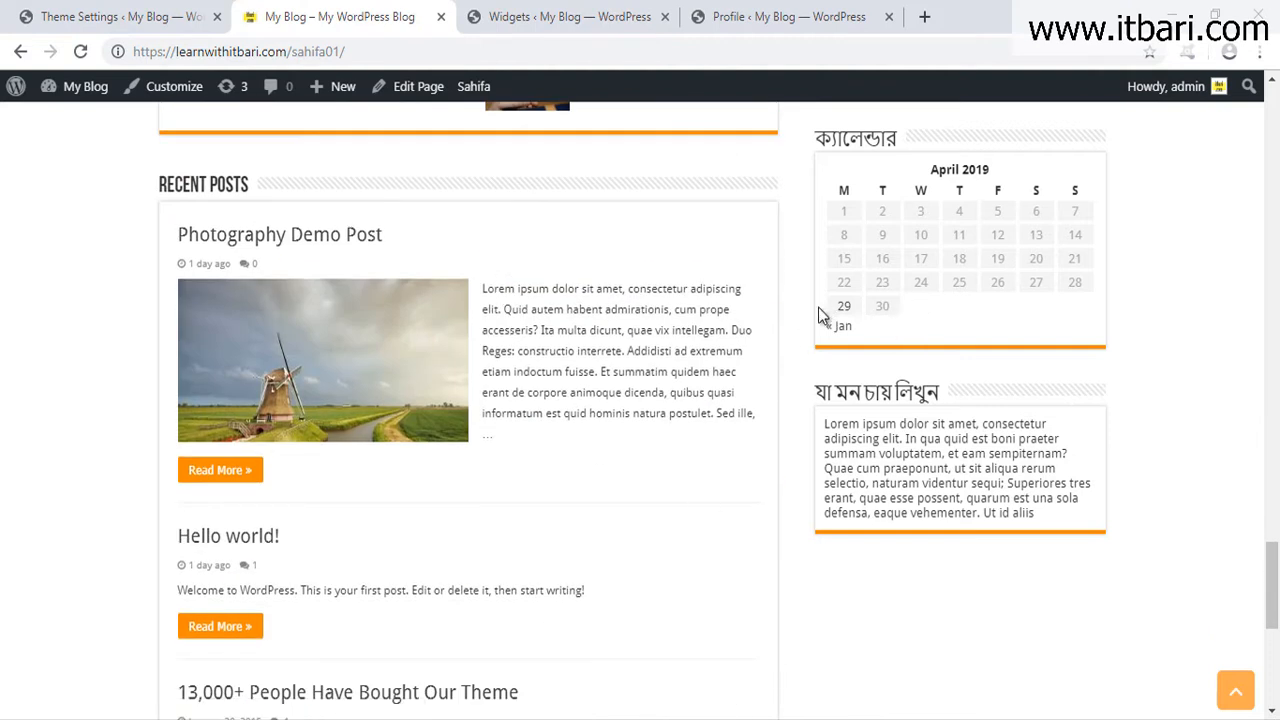
# Turn off Sticky Sidebar in the theme's Sidebars settings and save the changes.
pyautogui.click(165, 14)
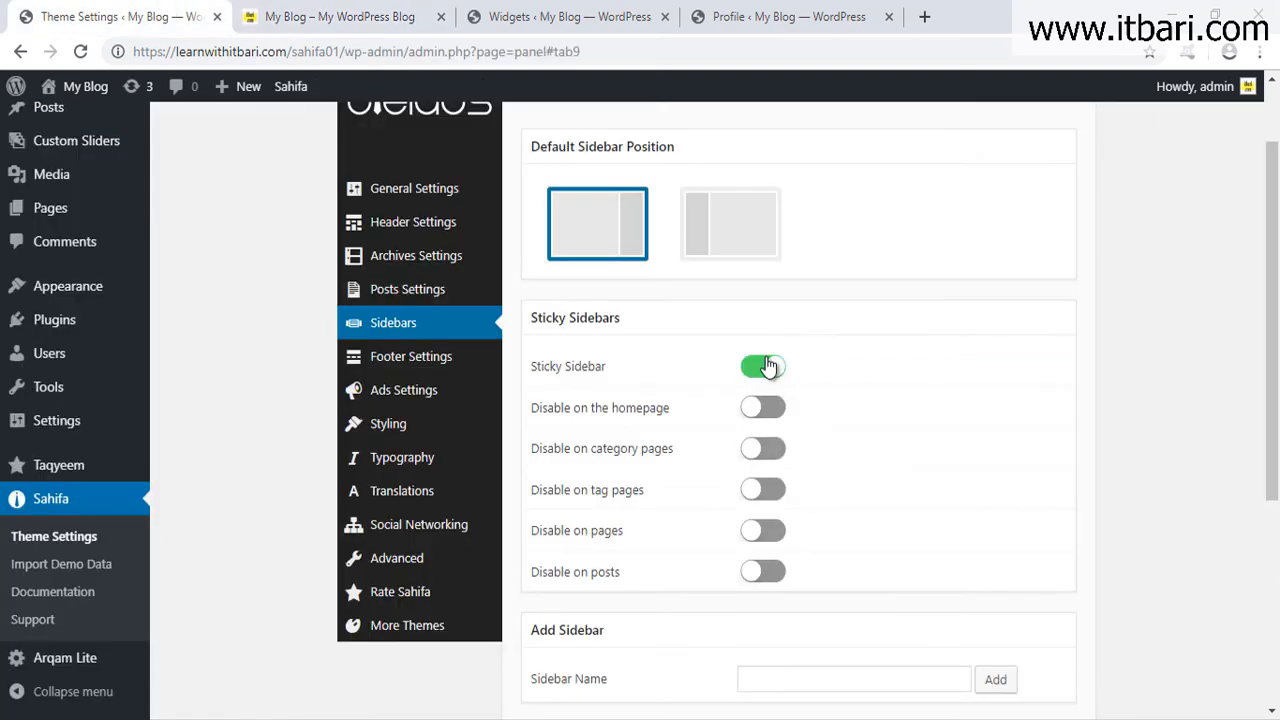
pyautogui.click(767, 369)
pyautogui.scroll(1, 1129, 363)
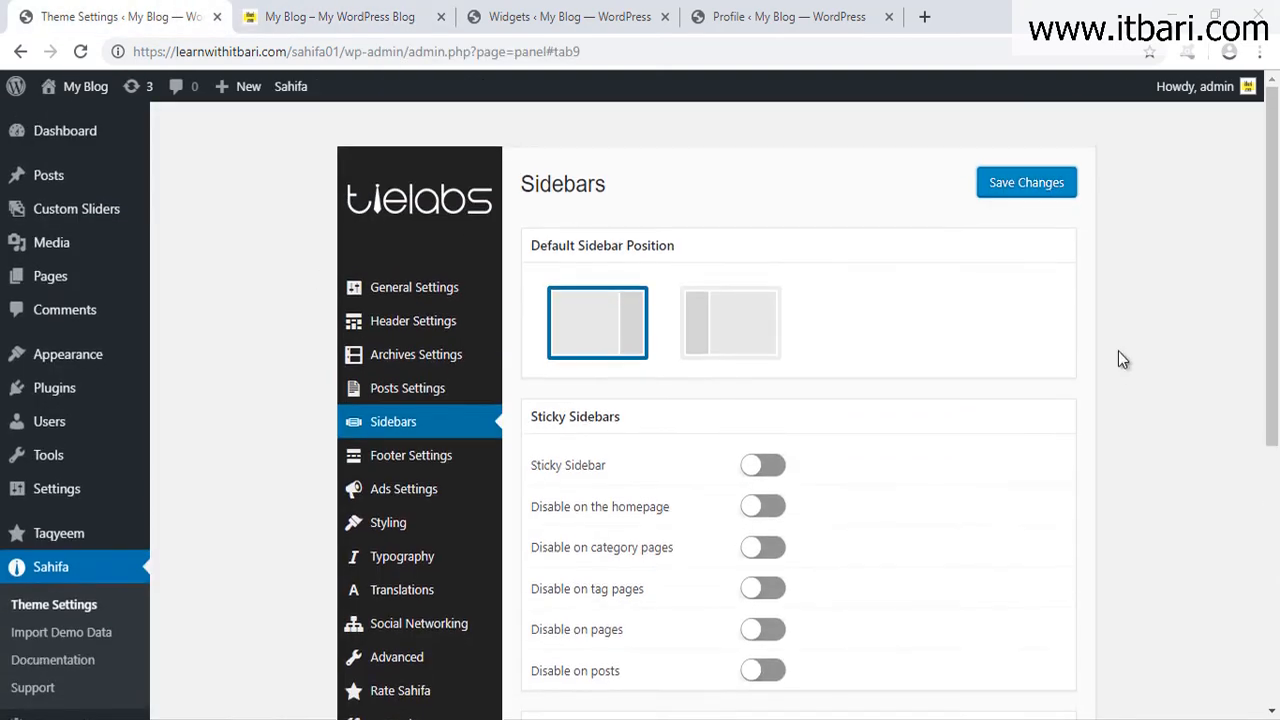
pyautogui.click(1057, 189)
# Reload the blog homepage and check whether the sidebar still follows the page with Sticky Sidebar off.
pyautogui.click(350, 20)
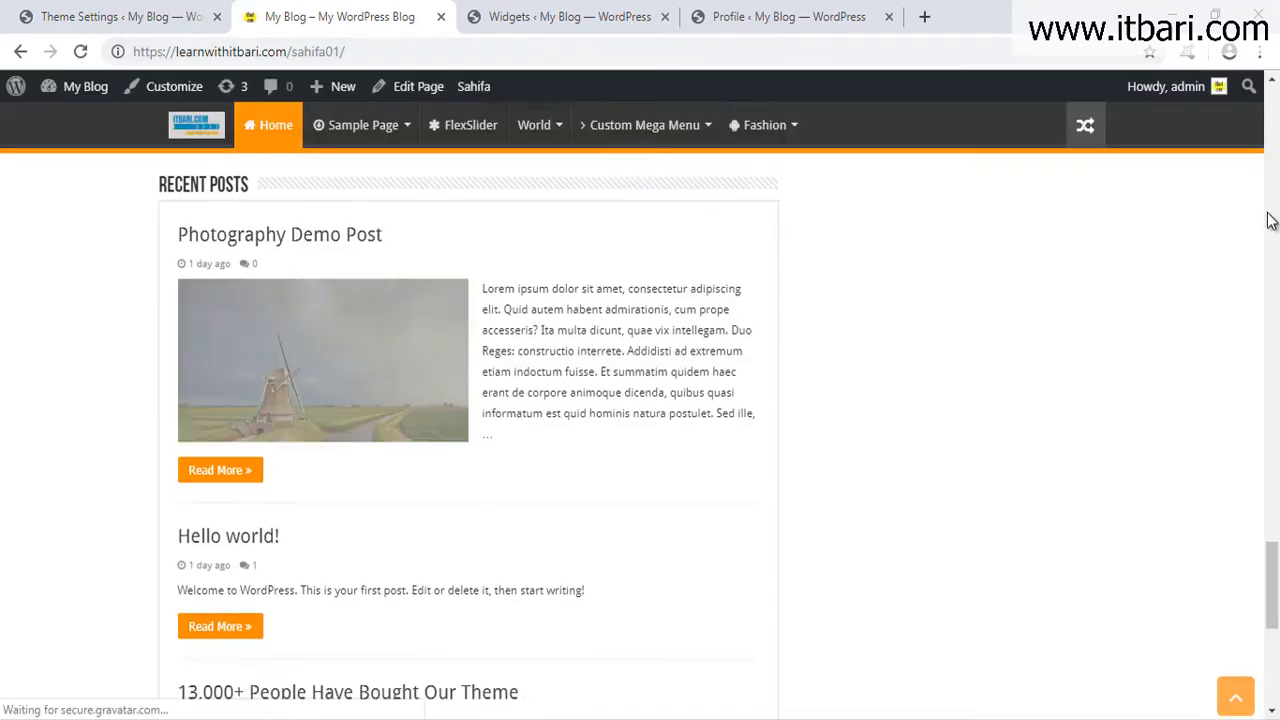
pyautogui.moveTo(1274, 594); pyautogui.dragTo(1273, 245)
pyautogui.scroll(-4, 1273, 245)
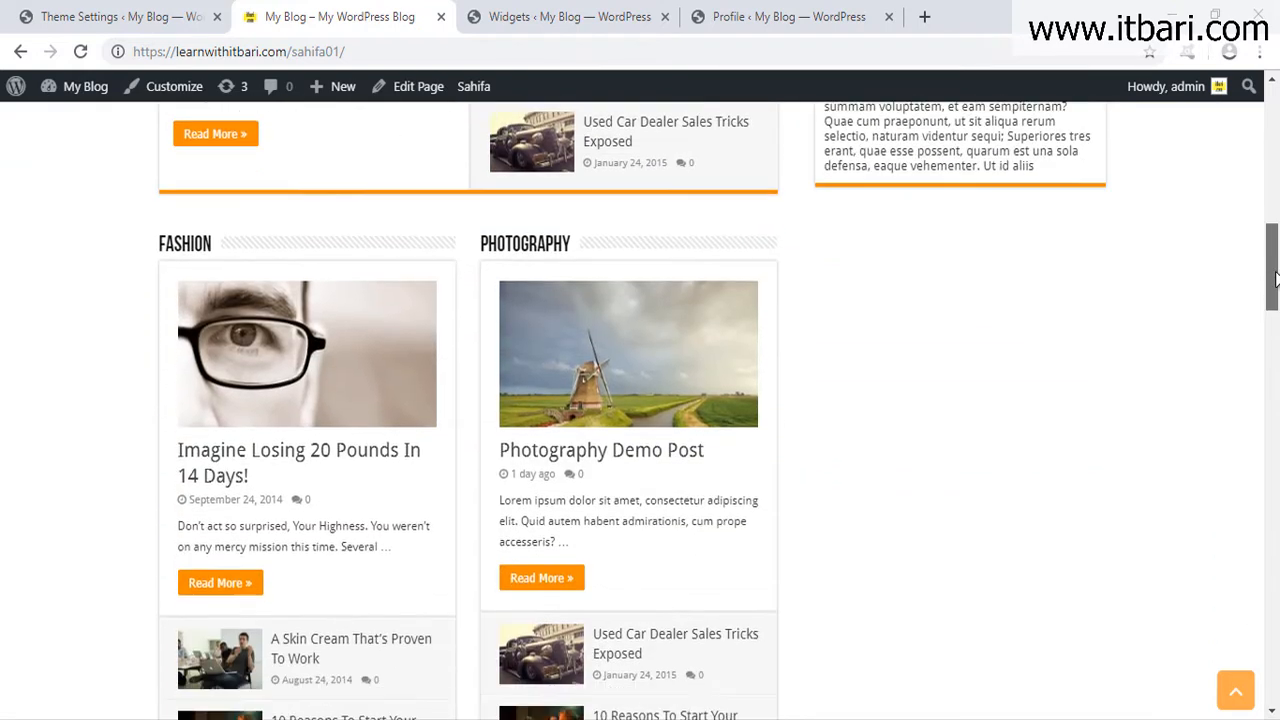
# Turn Sticky Sidebar back on in the theme's Sidebars settings.
pyautogui.click(117, 24)
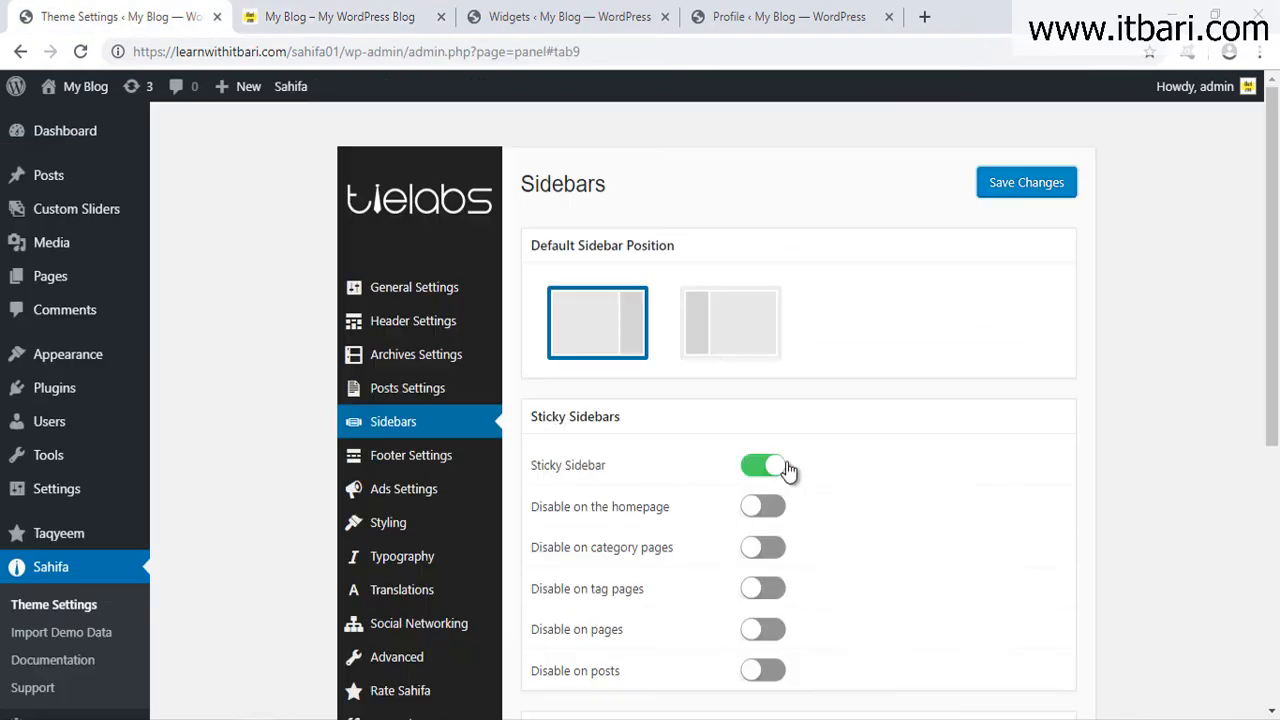
pyautogui.click(776, 469)
pyautogui.scroll(-1, 897, 494)
pyautogui.moveTo(516, 381)
pyautogui.mouseDown()
pyautogui.moveTo(765, 445)
pyautogui.moveTo(806, 442)
pyautogui.mouseUp()
pyautogui.press('Escape')
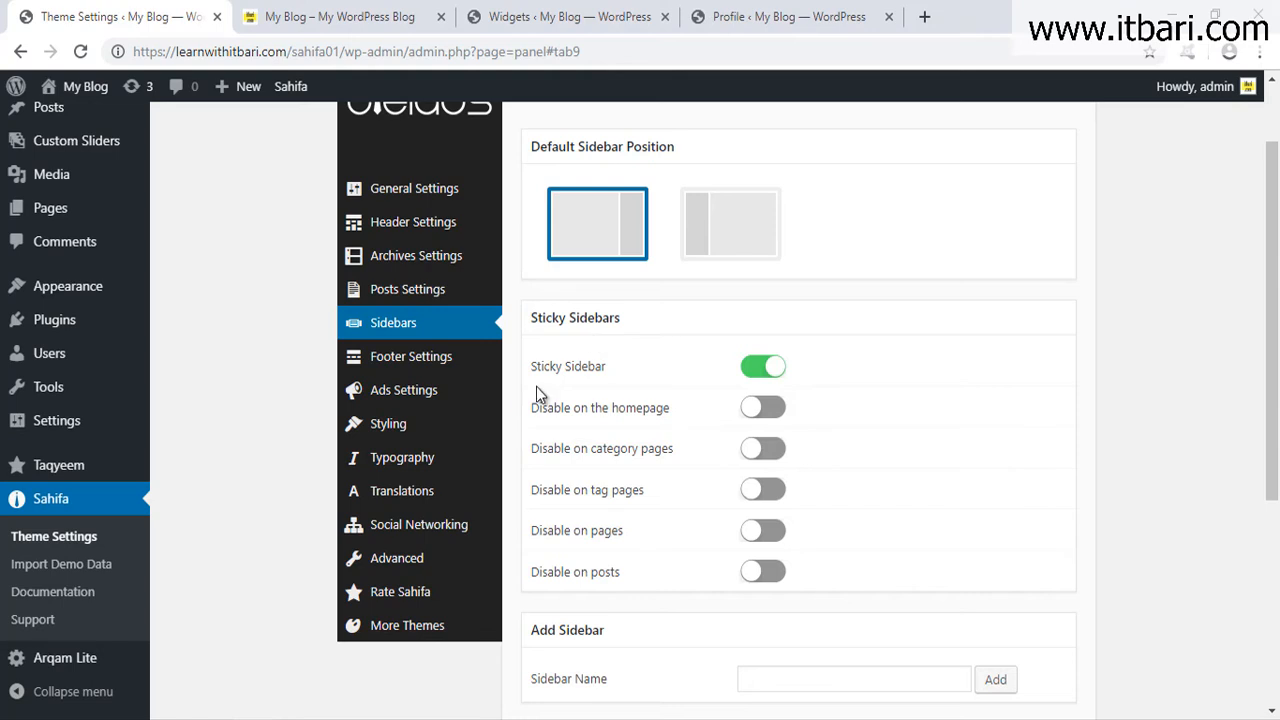
# Turn on Disable on the homepage for the sticky sidebar and save the changes.
pyautogui.moveTo(504, 381); pyautogui.dragTo(825, 449)
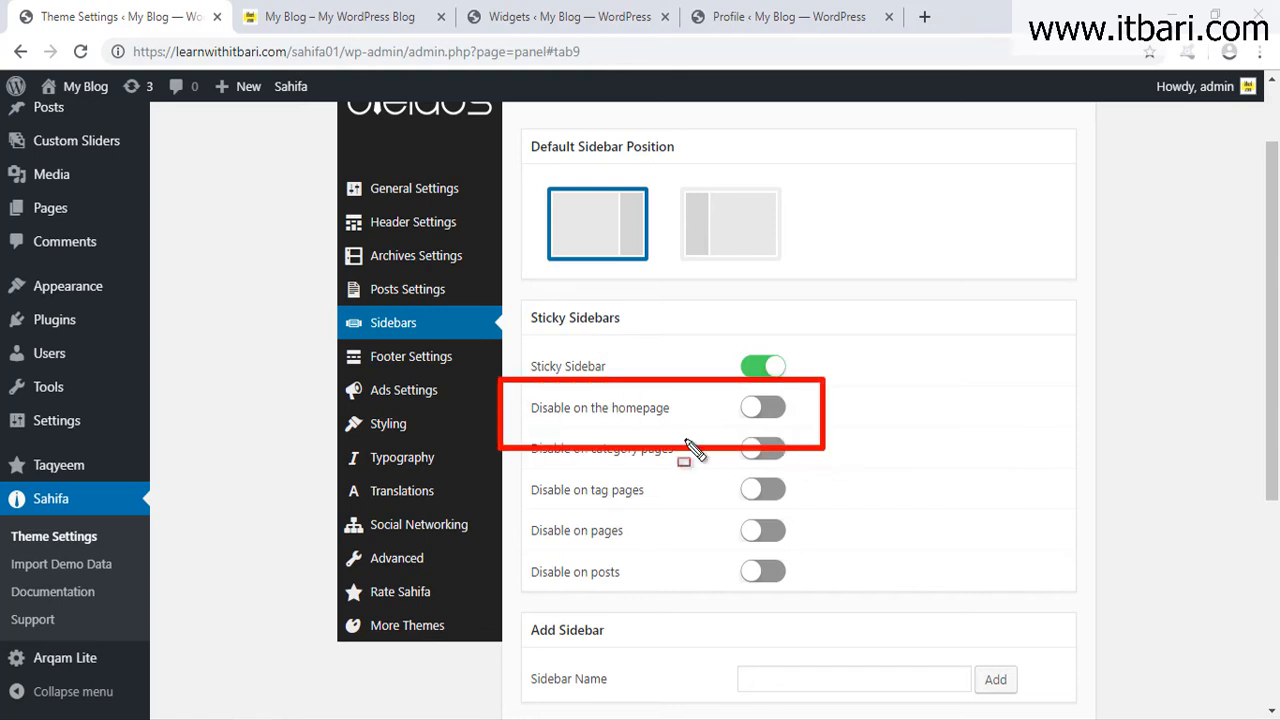
pyautogui.press('Escape')
pyautogui.scroll(-1, 758, 438)
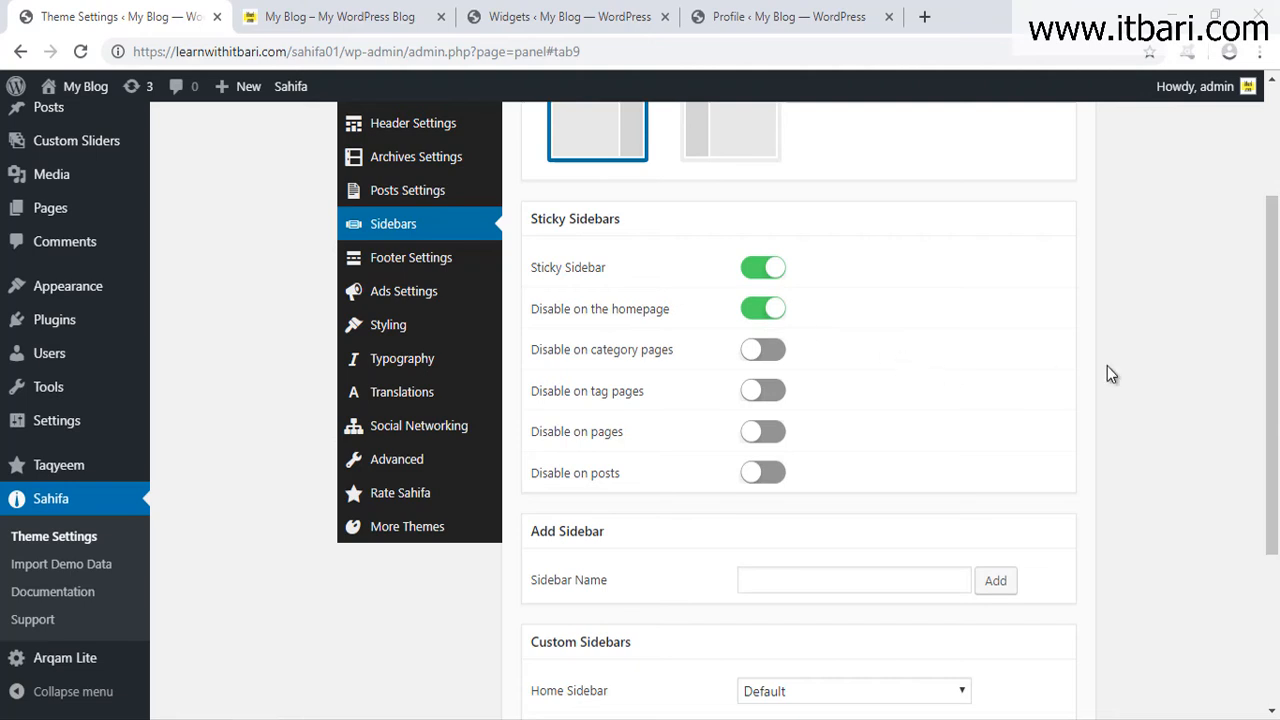
pyautogui.scroll(2, 1080, 370)
pyautogui.click(1063, 200)
# Reload the blog homepage and check the sidebar's scrolling behaviour with the homepage exclusion applied.
pyautogui.click(318, 30)
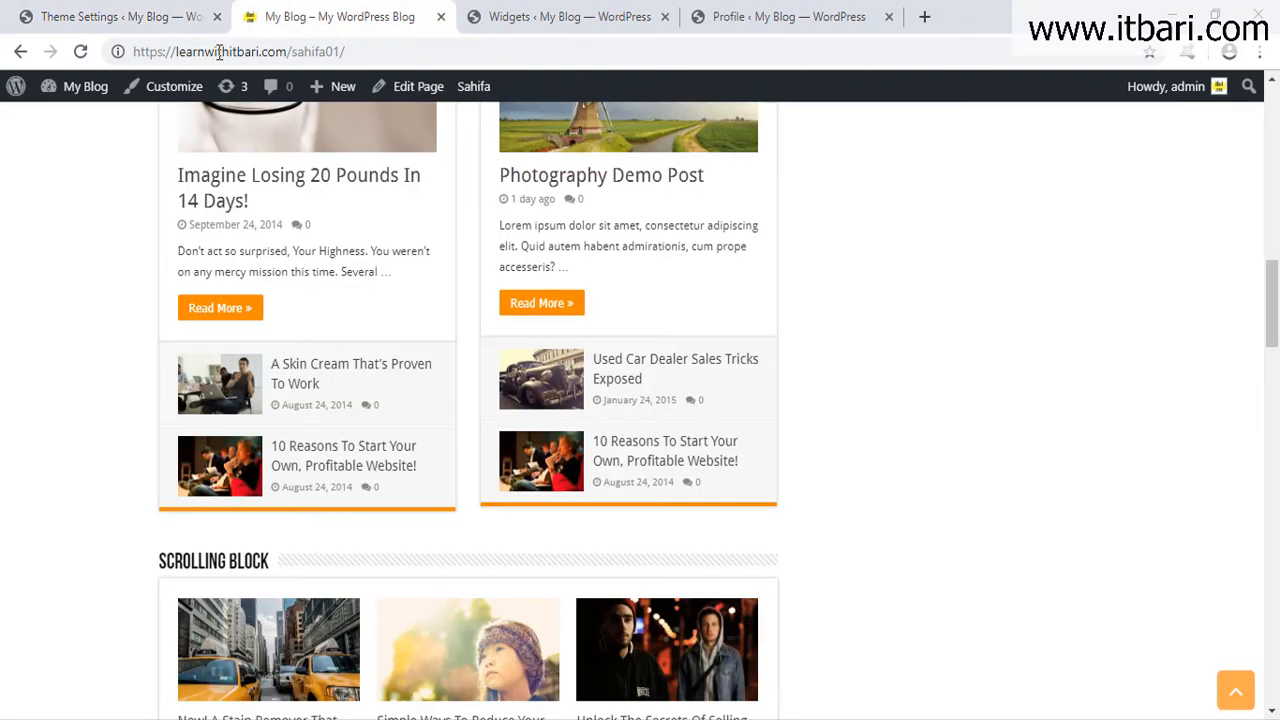
pyautogui.click(80, 52)
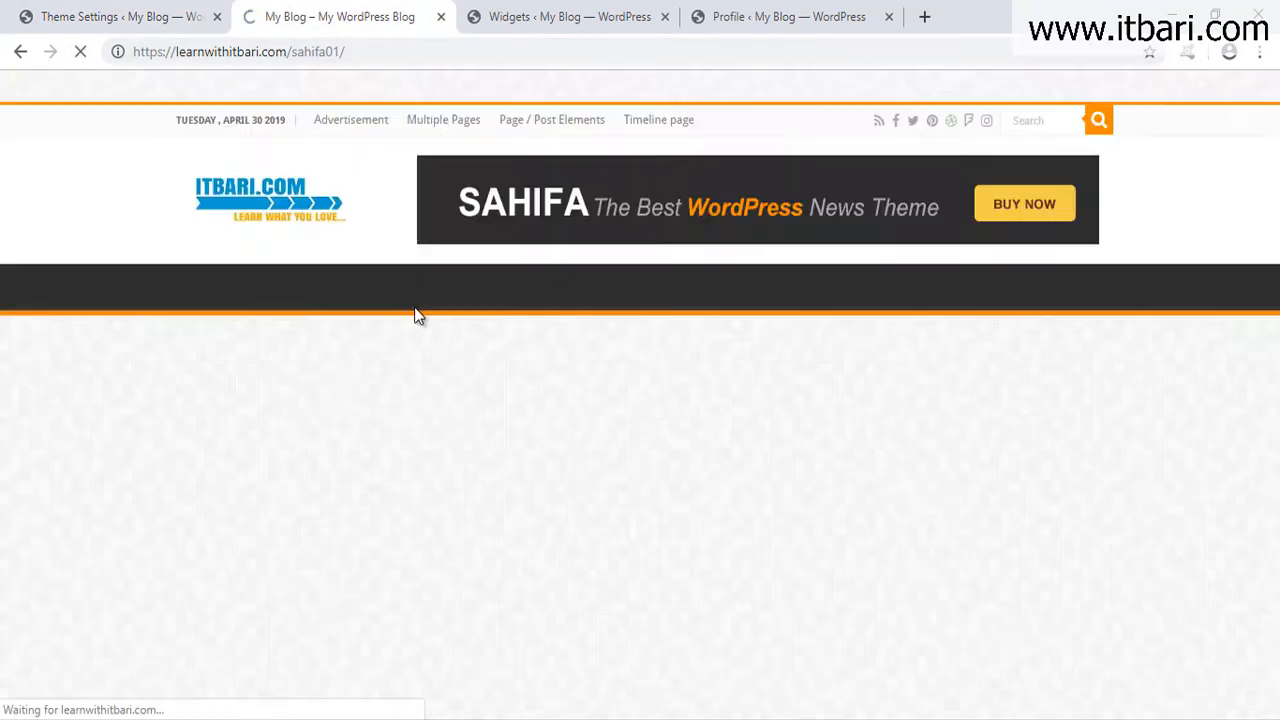
pyautogui.scroll(-10, 968, 351)
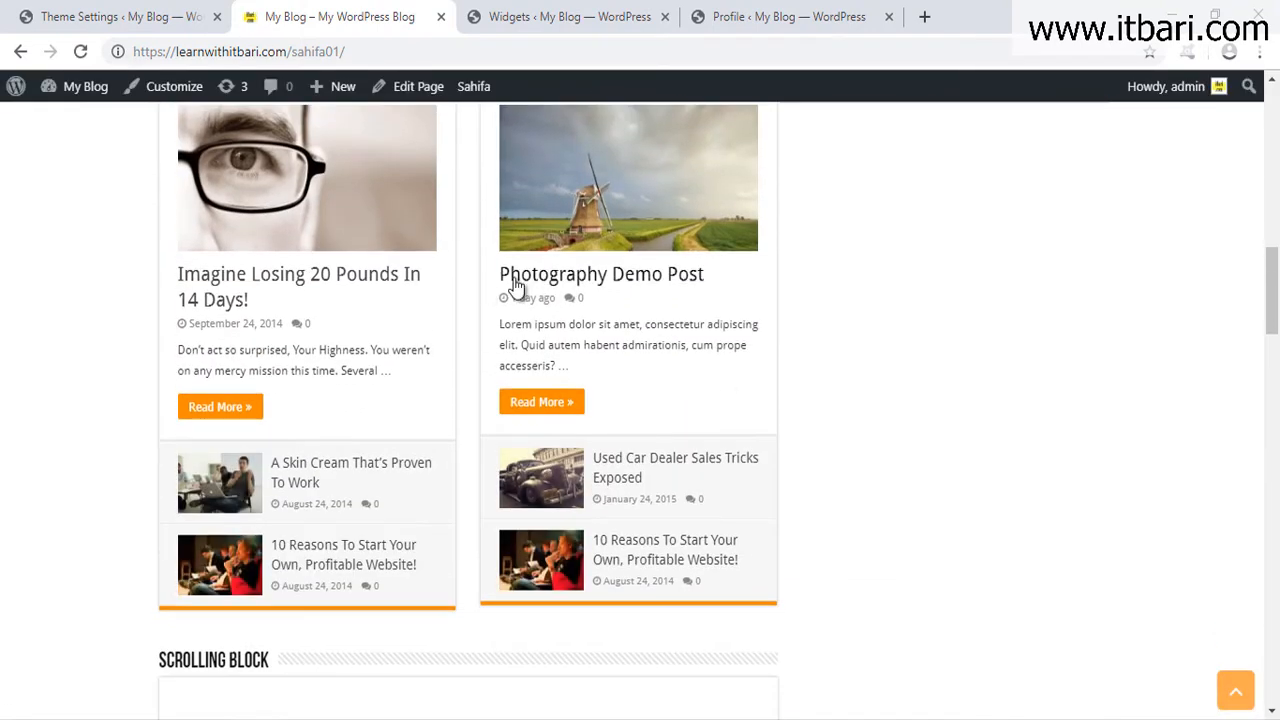
# Open the Photography Demo Post and check whether its sidebar widgets stay in view while scrolling.
pyautogui.click(515, 285)
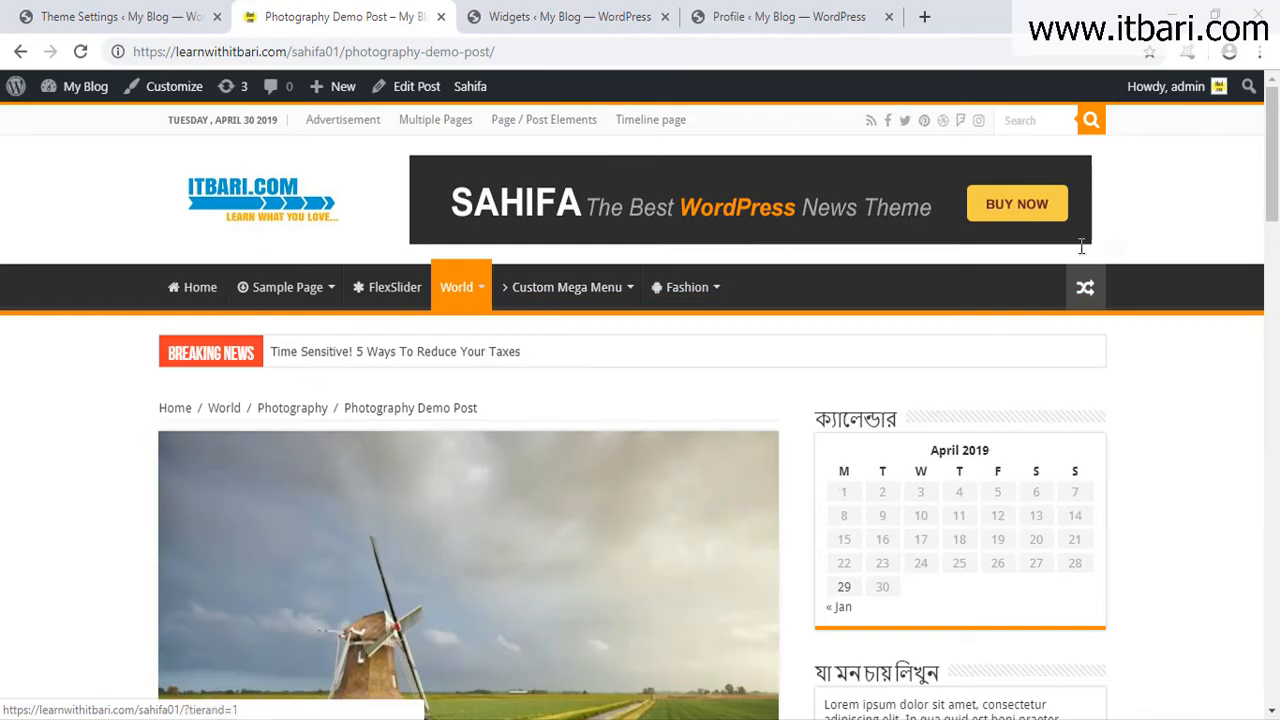
pyautogui.scroll(-15, 1149, 289)
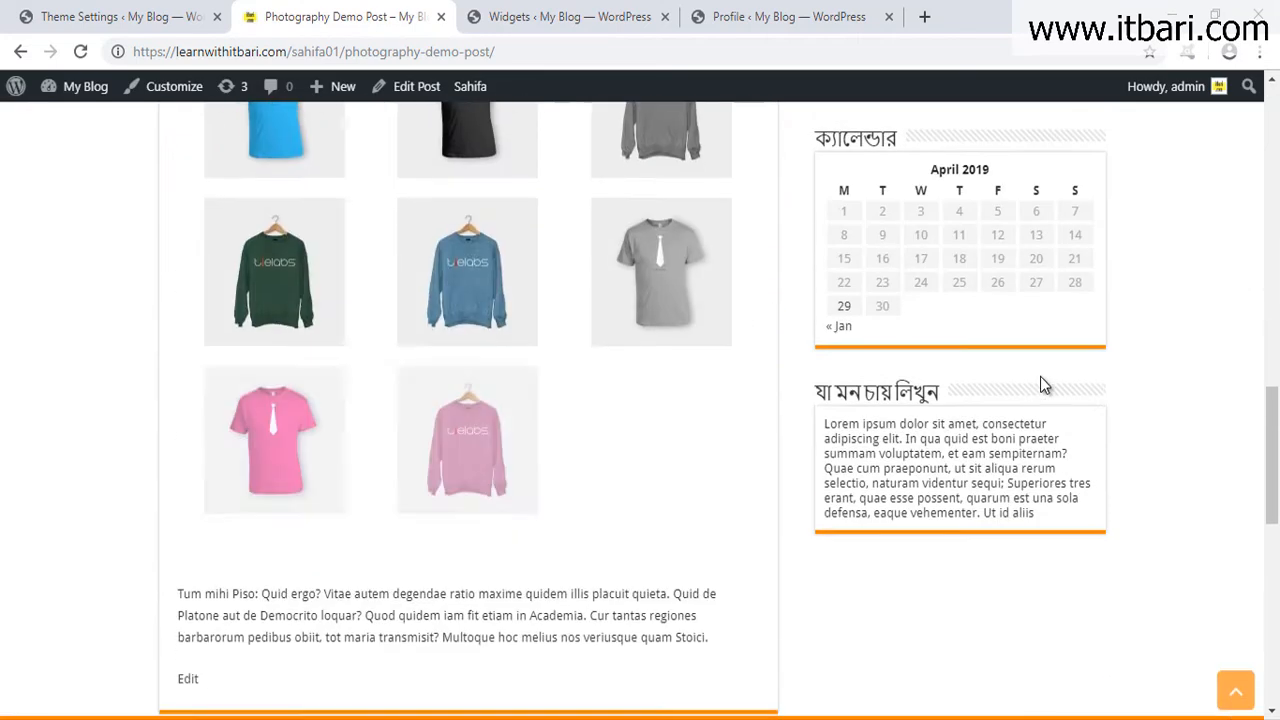
pyautogui.scroll(4, 909, 237)
pyautogui.scroll(-6, 909, 237)
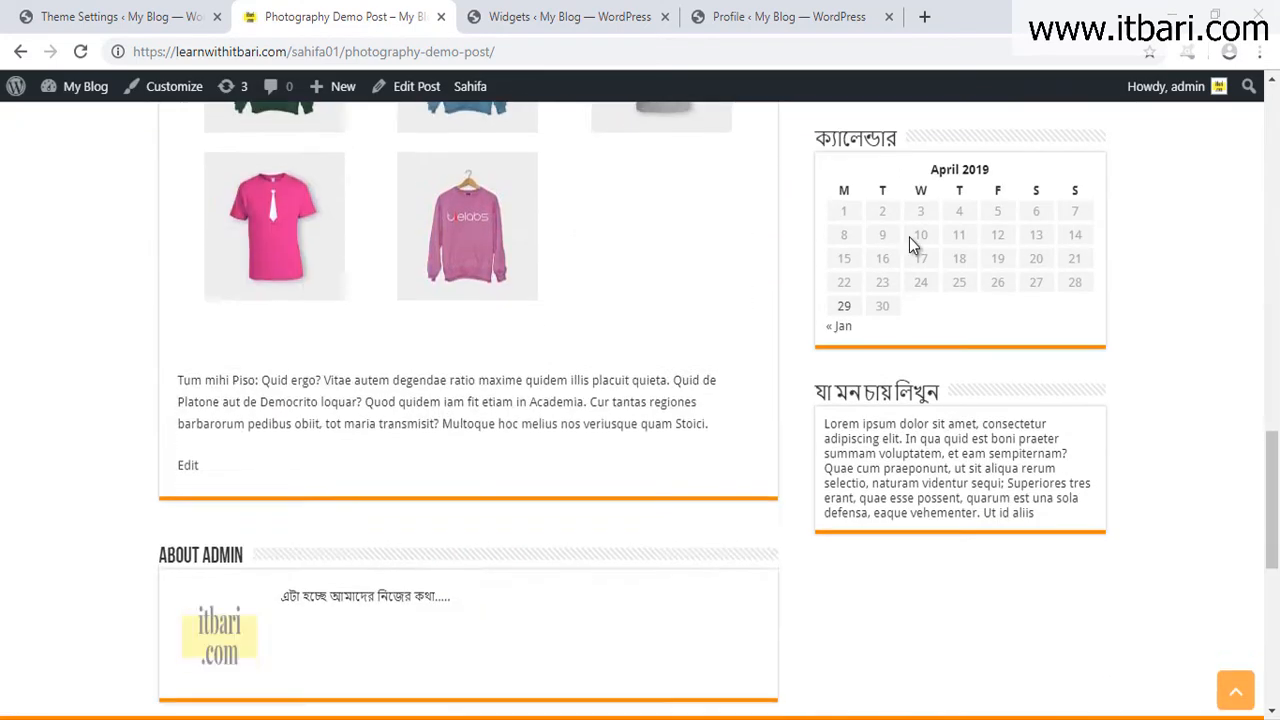
pyautogui.scroll(-5, 909, 237)
pyautogui.scroll(6, 909, 237)
# Return from the Photography Demo Post to the blog homepage.
pyautogui.click(72, 12)
pyautogui.click(273, 15)
pyautogui.scroll(5, 190, 156)
pyautogui.click(194, 126)
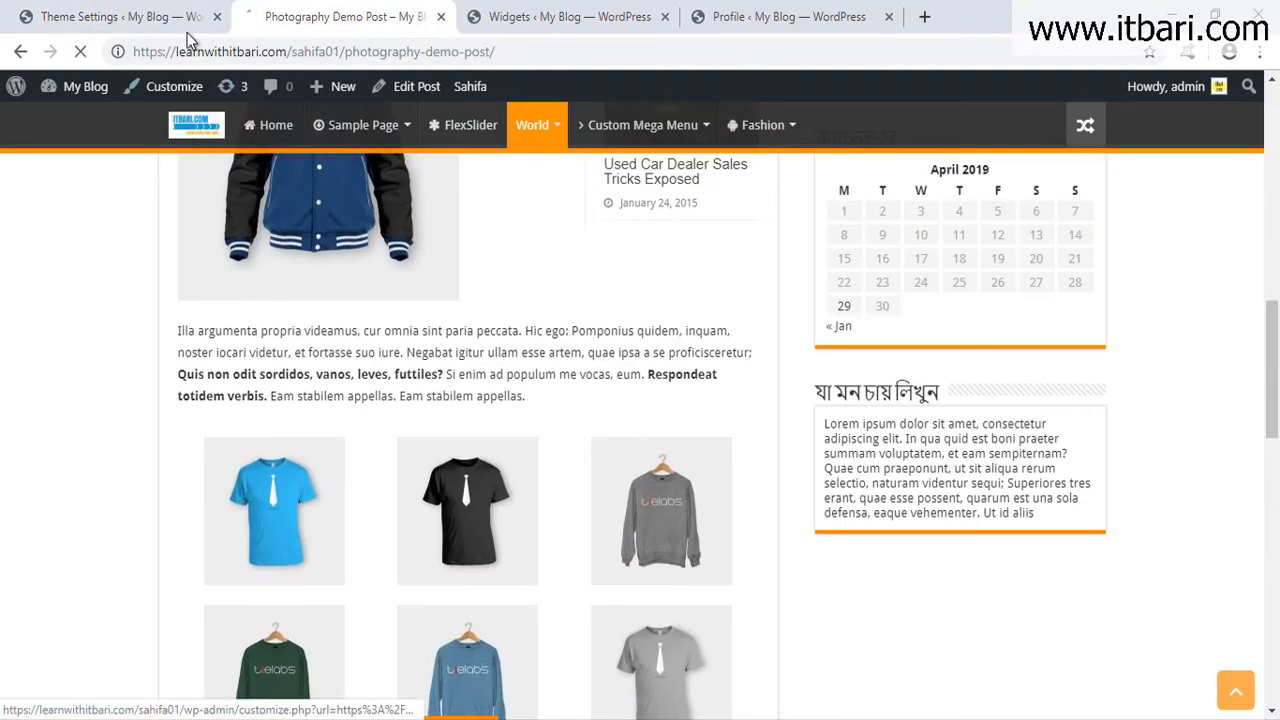
# Turn off Disable on the homepage in the Sticky Sidebars settings and save the changes.
pyautogui.click(120, 16)
pyautogui.scroll(-5, 789, 446)
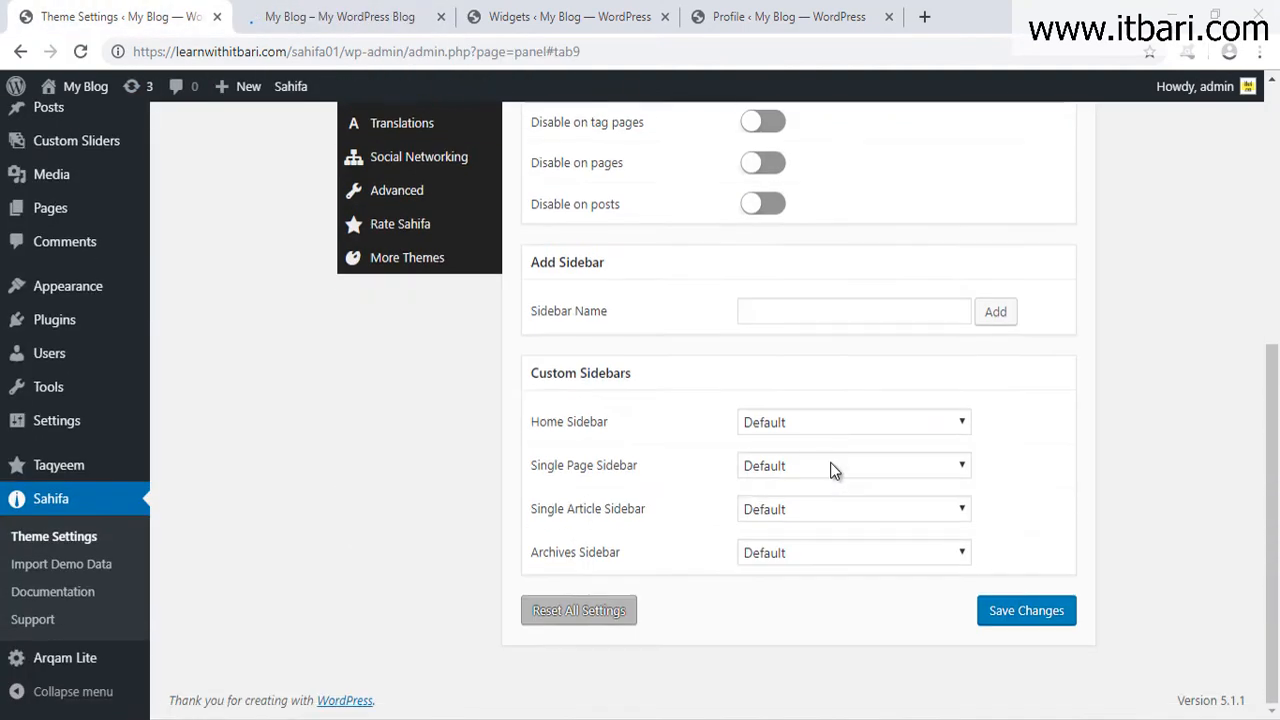
pyautogui.scroll(2, 830, 465)
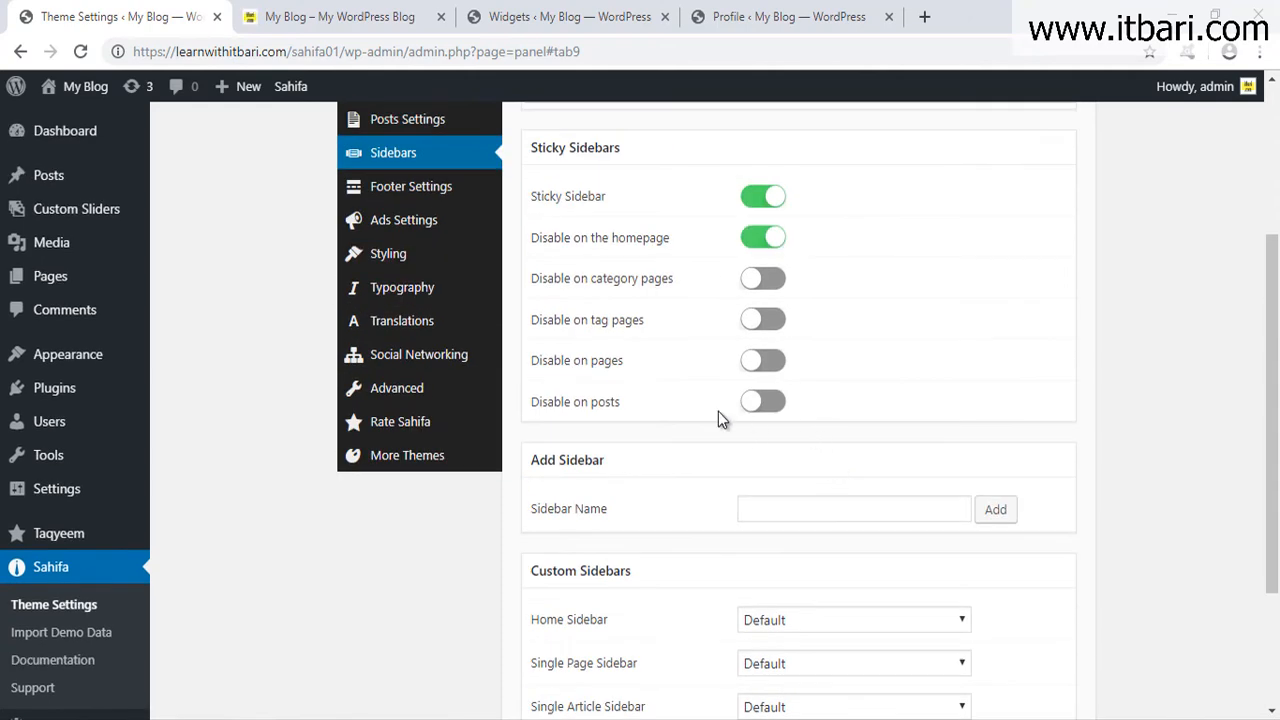
pyautogui.click(757, 248)
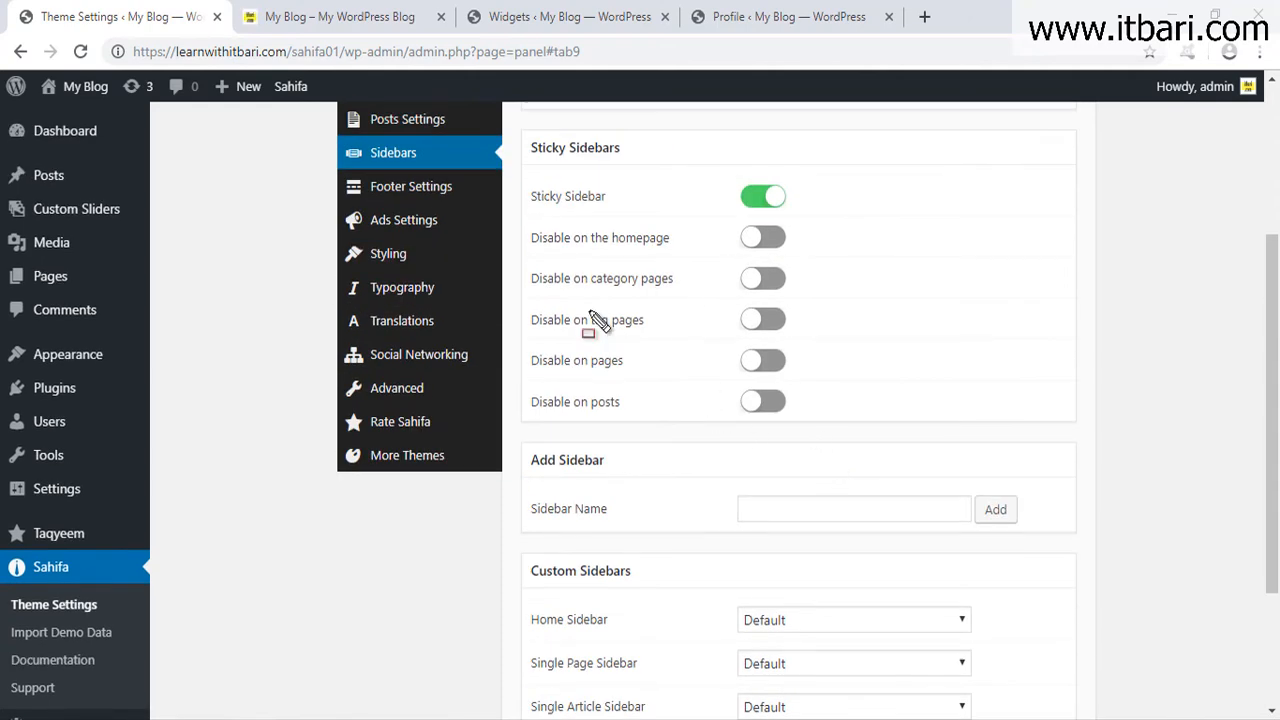
pyautogui.moveTo(518, 250)
pyautogui.mouseDown()
pyautogui.moveTo(810, 318)
pyautogui.moveTo(866, 282)
pyautogui.mouseUp()
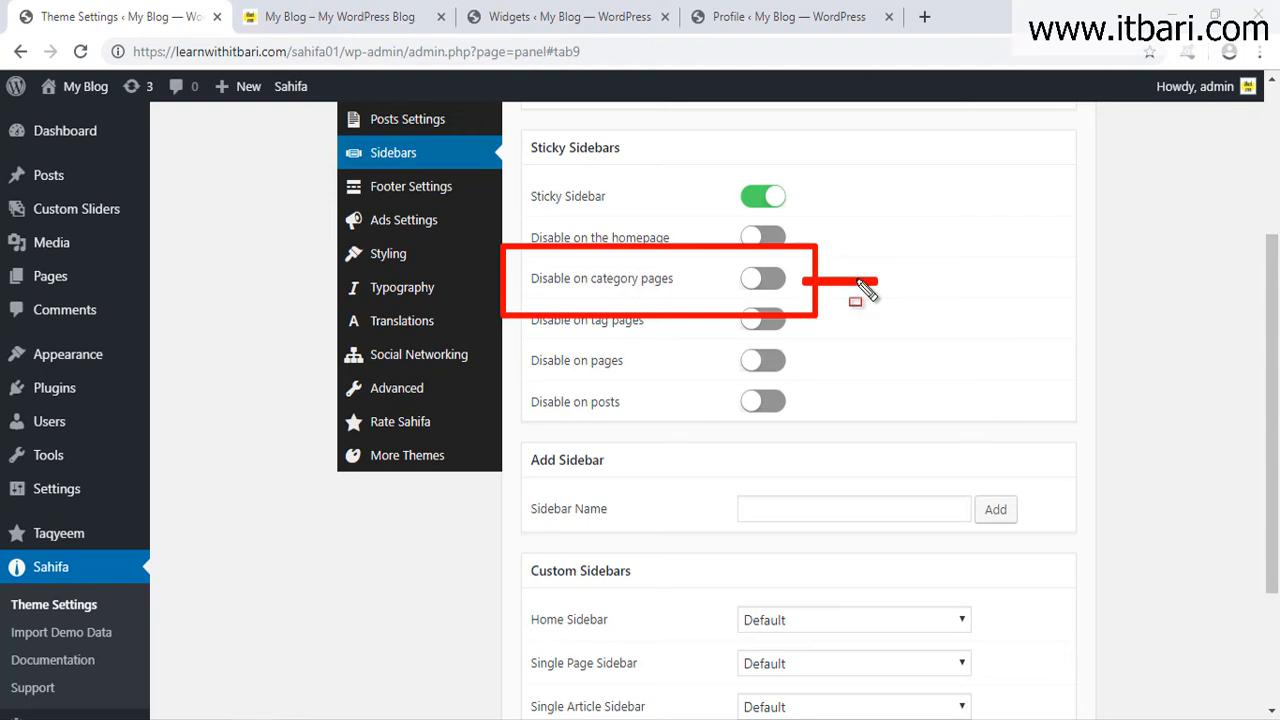
pyautogui.press('Escape')
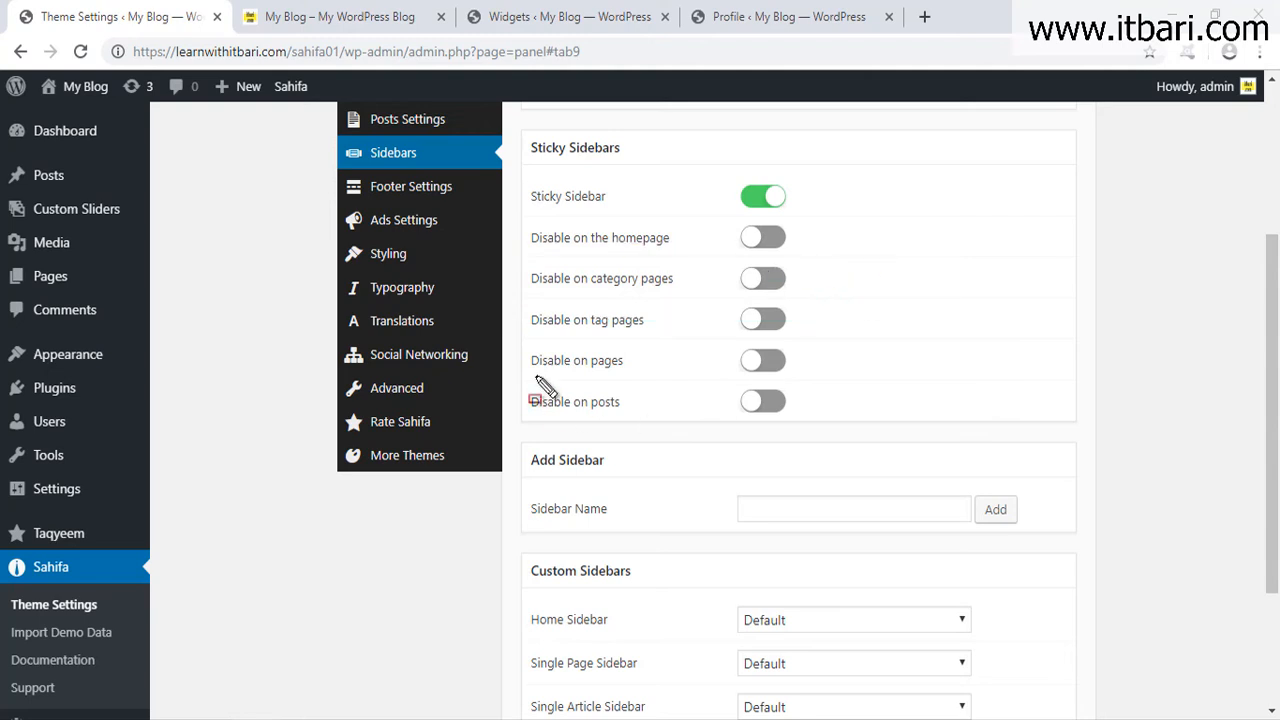
pyautogui.moveTo(501, 334); pyautogui.dragTo(810, 382)
pyautogui.press('Escape')
pyautogui.scroll(-2, 866, 420)
pyautogui.hotkey('ctrl', '2')
pyautogui.moveTo(500, 240)
pyautogui.mouseDown()
pyautogui.moveTo(1108, 380)
pyautogui.moveTo(1116, 359)
pyautogui.mouseUp()
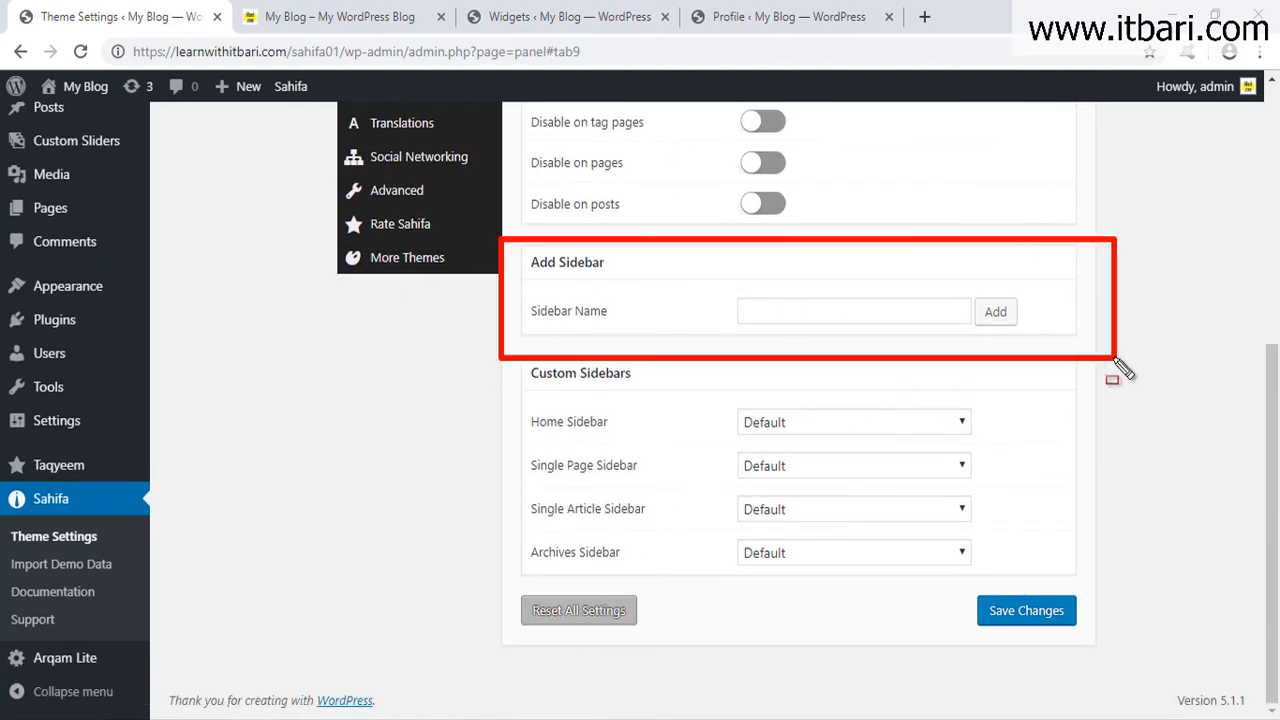
pyautogui.press('Escape')
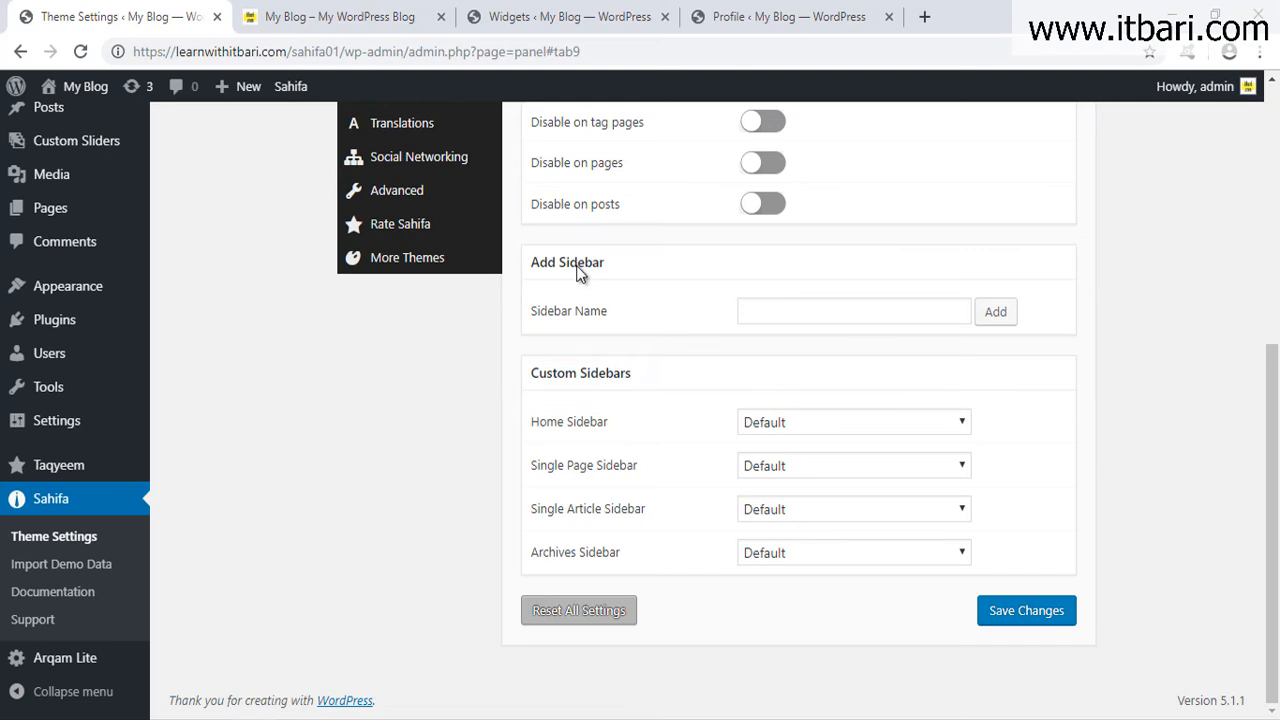
pyautogui.click(1030, 611)
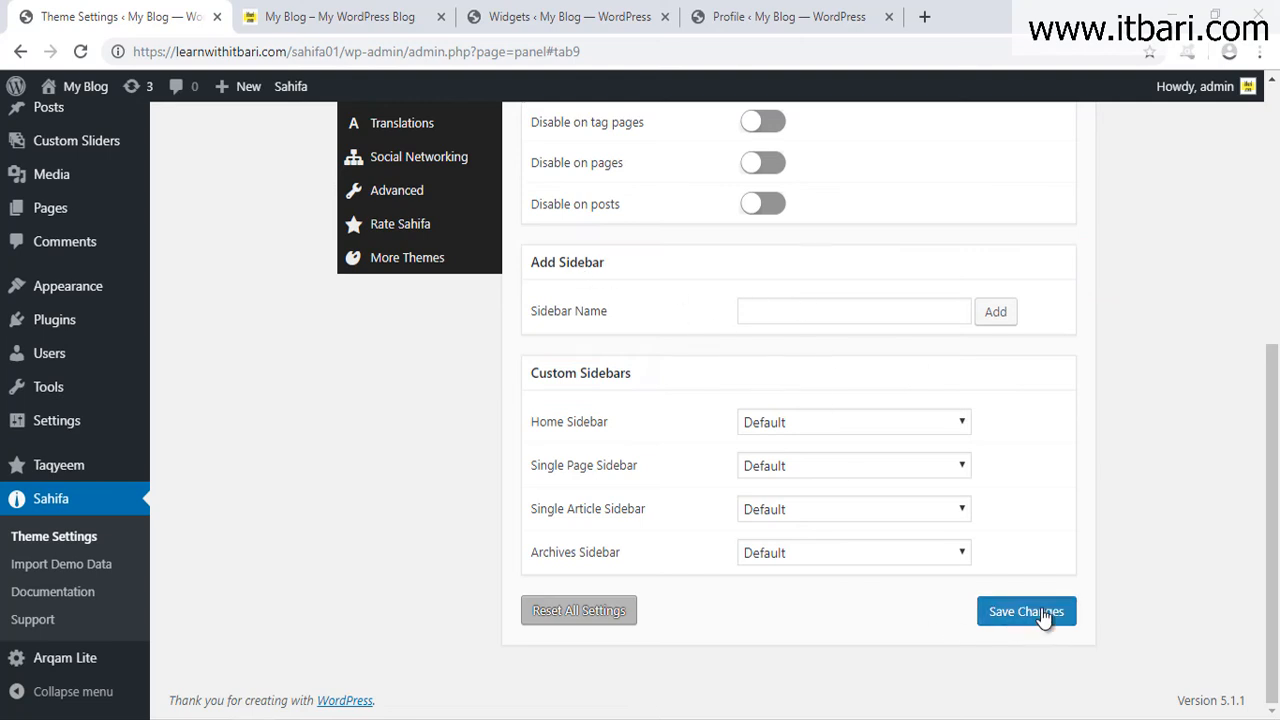
# Examine the Calendar and Custom HTML widgets shown in the blog homepage's sidebar.
pyautogui.click(405, 14)
pyautogui.scroll(-6, 863, 486)
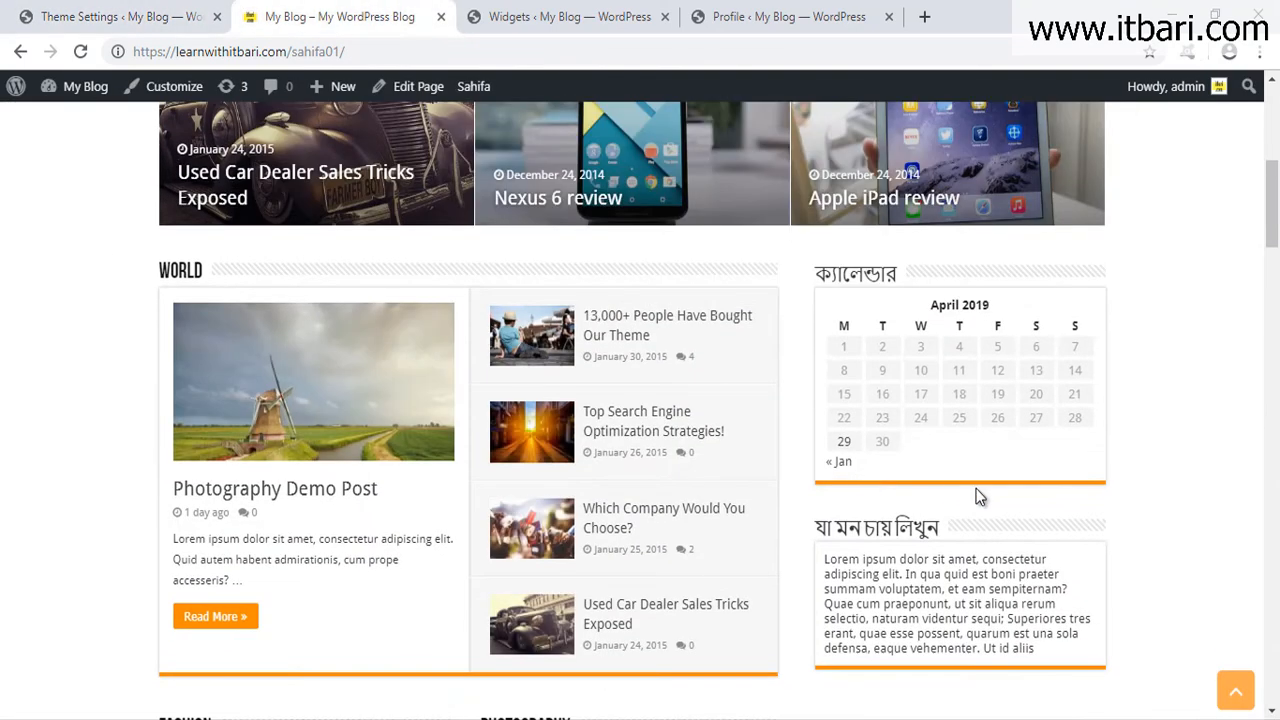
pyautogui.moveTo(783, 246)
pyautogui.mouseDown()
pyautogui.moveTo(1100, 548)
pyautogui.moveTo(1108, 650)
pyautogui.mouseUp()
pyautogui.press('Escape')
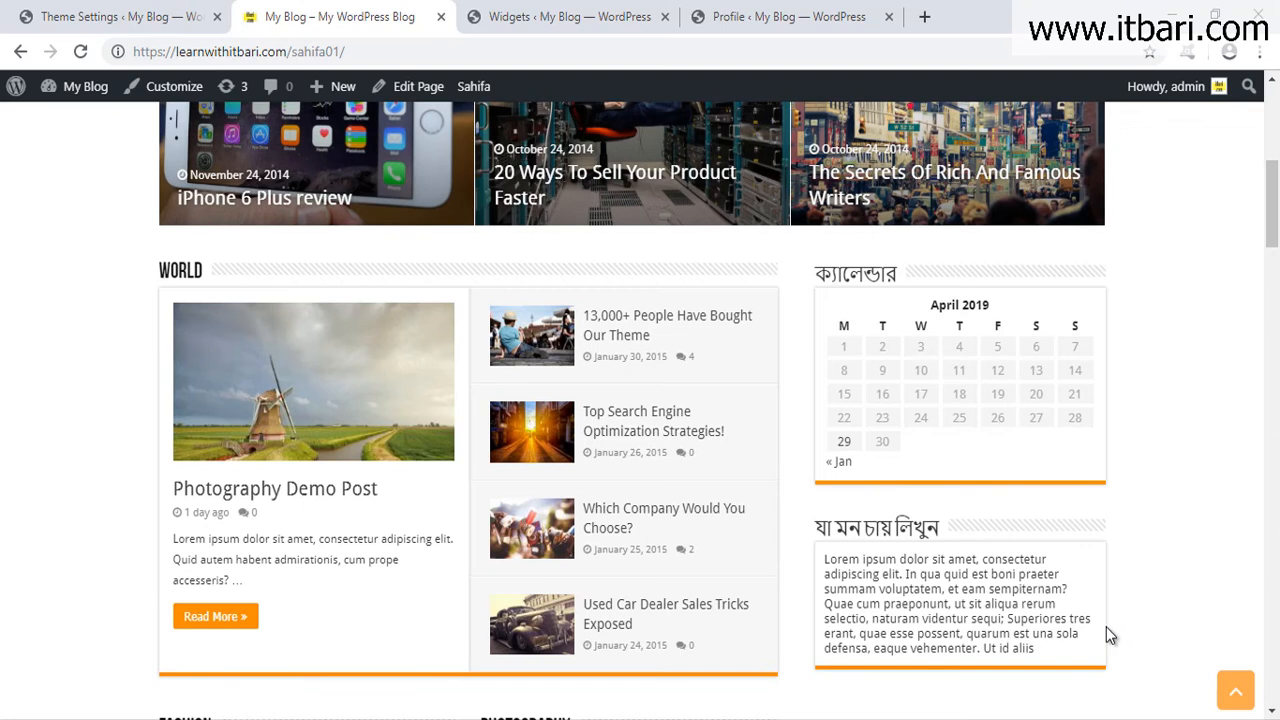
pyautogui.scroll(-1, 1106, 627)
pyautogui.moveTo(790, 145); pyautogui.dragTo(1145, 382)
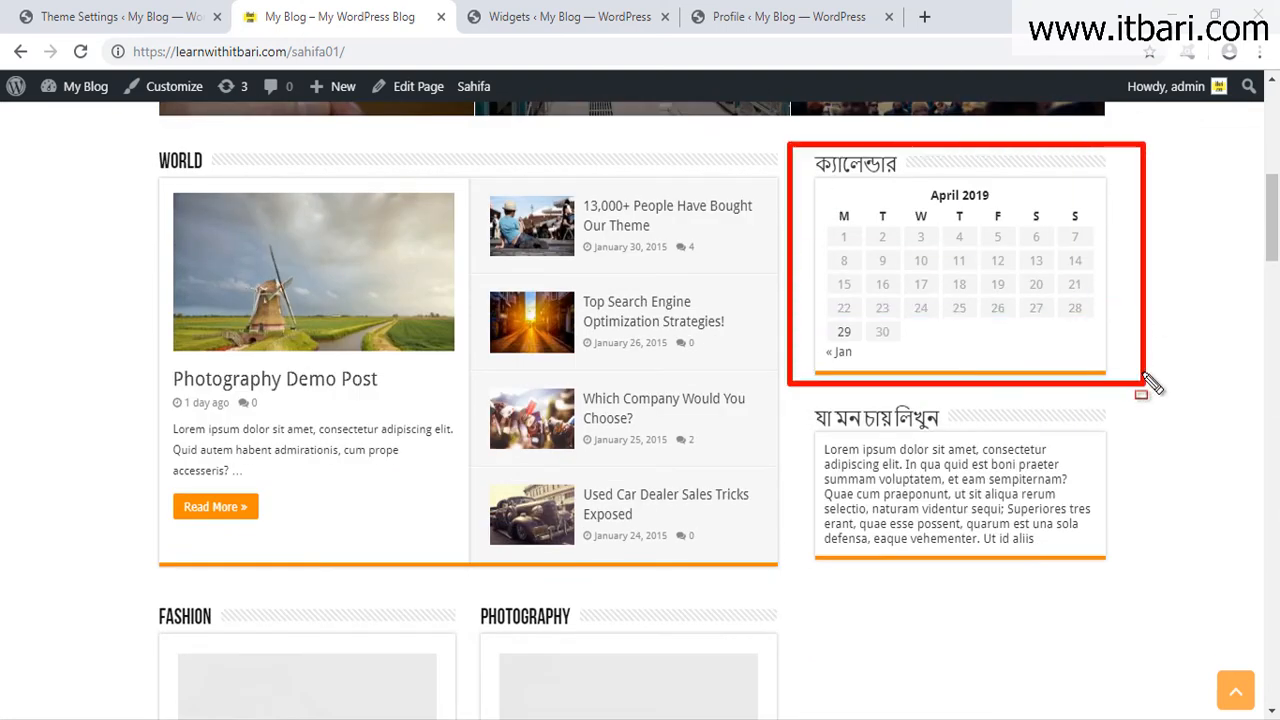
pyautogui.press('Escape')
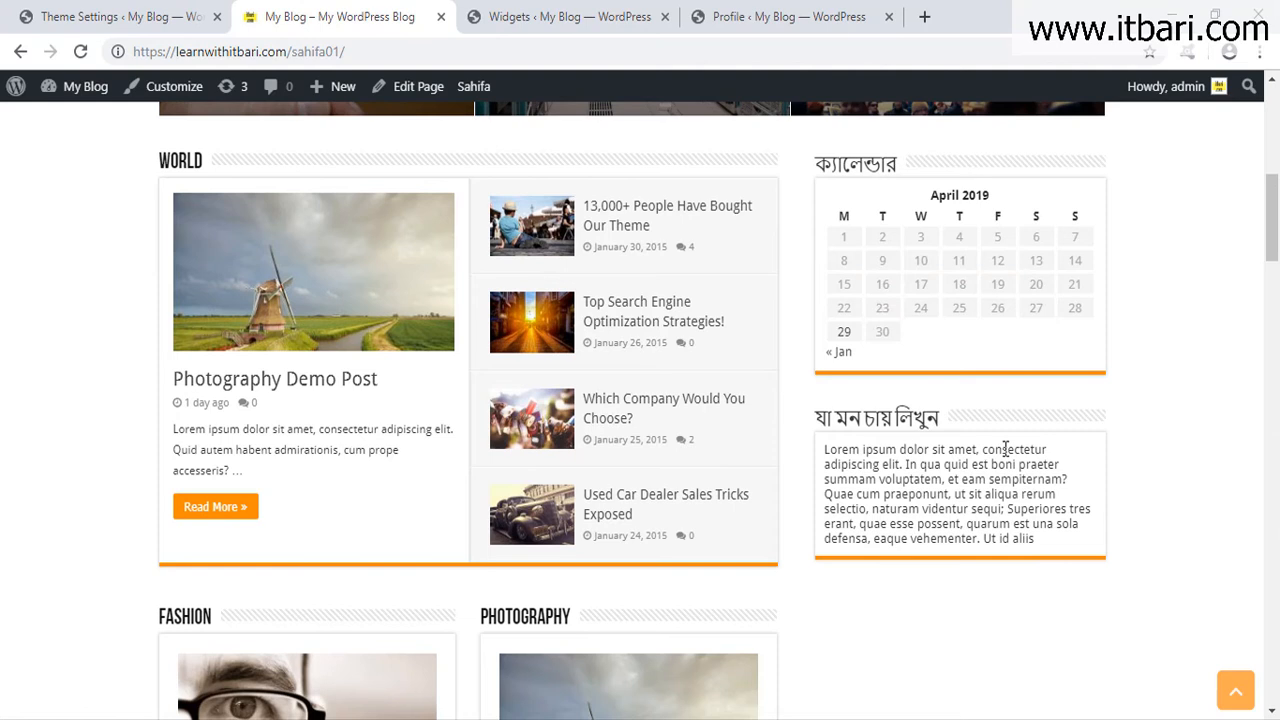
# Review the available widget areas on the Widgets page and return to the theme's Sidebars settings.
pyautogui.click(201, 17)
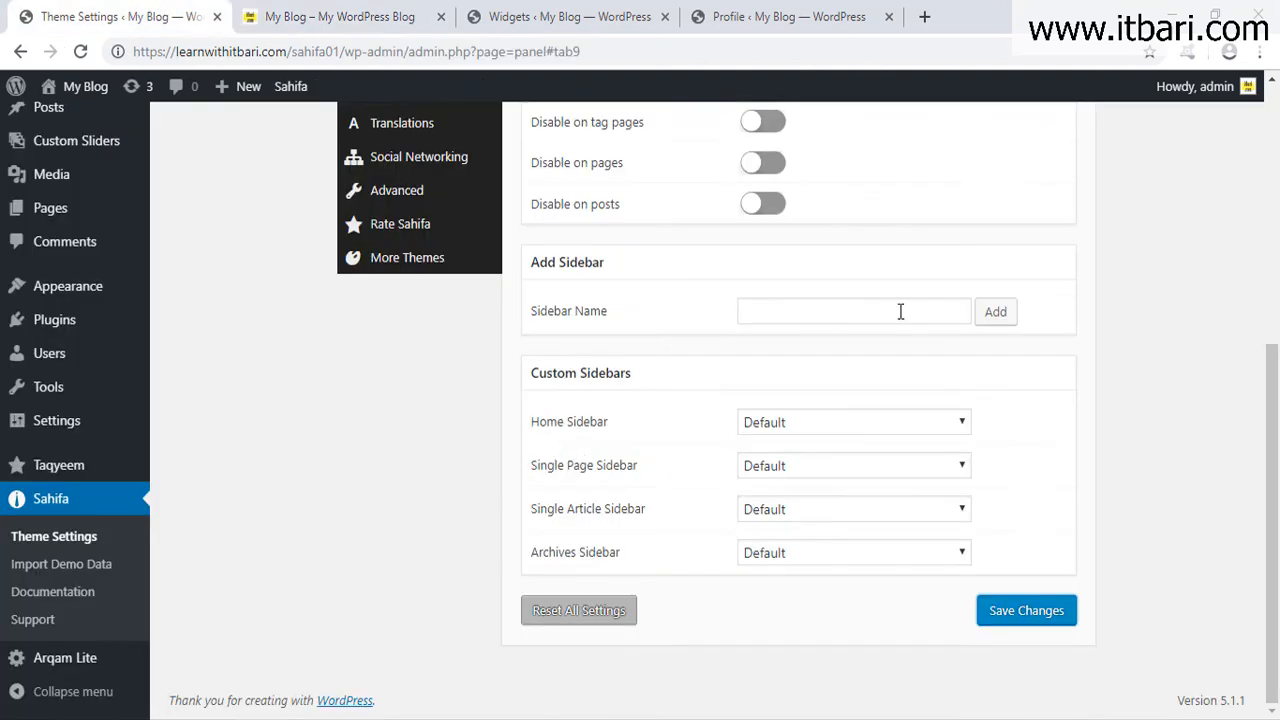
pyautogui.click(568, 16)
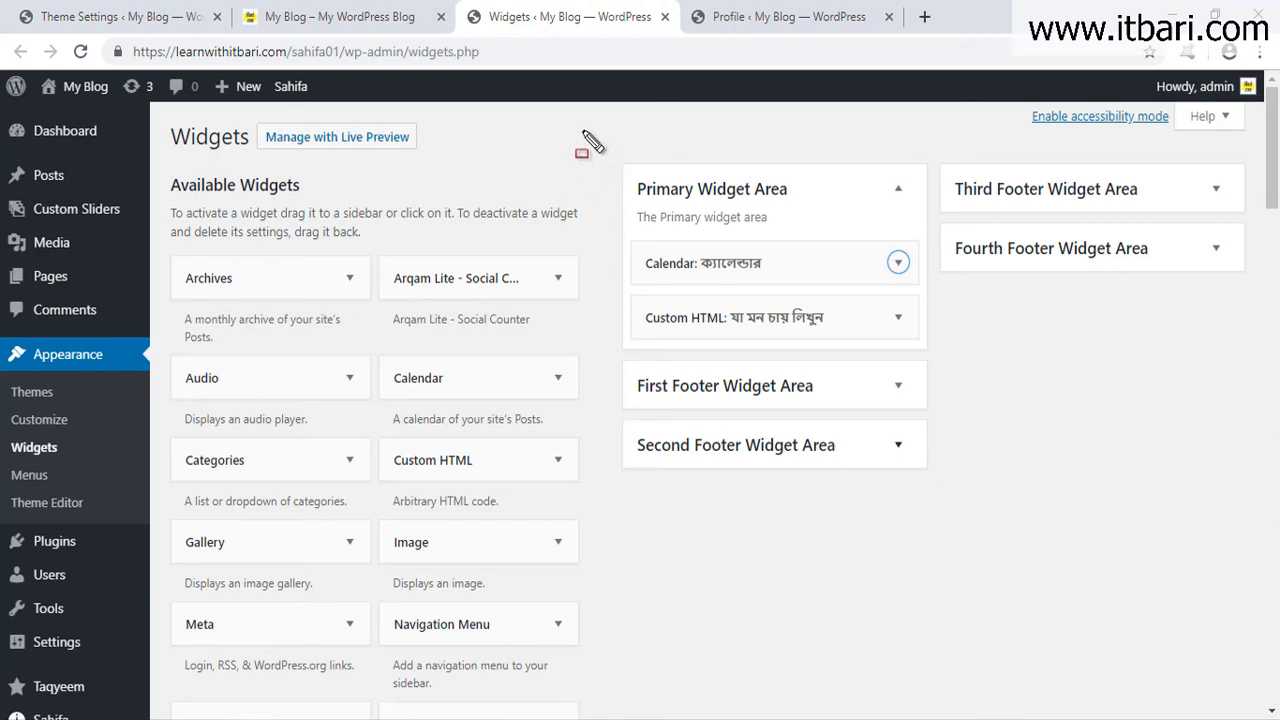
pyautogui.moveTo(582, 131); pyautogui.dragTo(1260, 502)
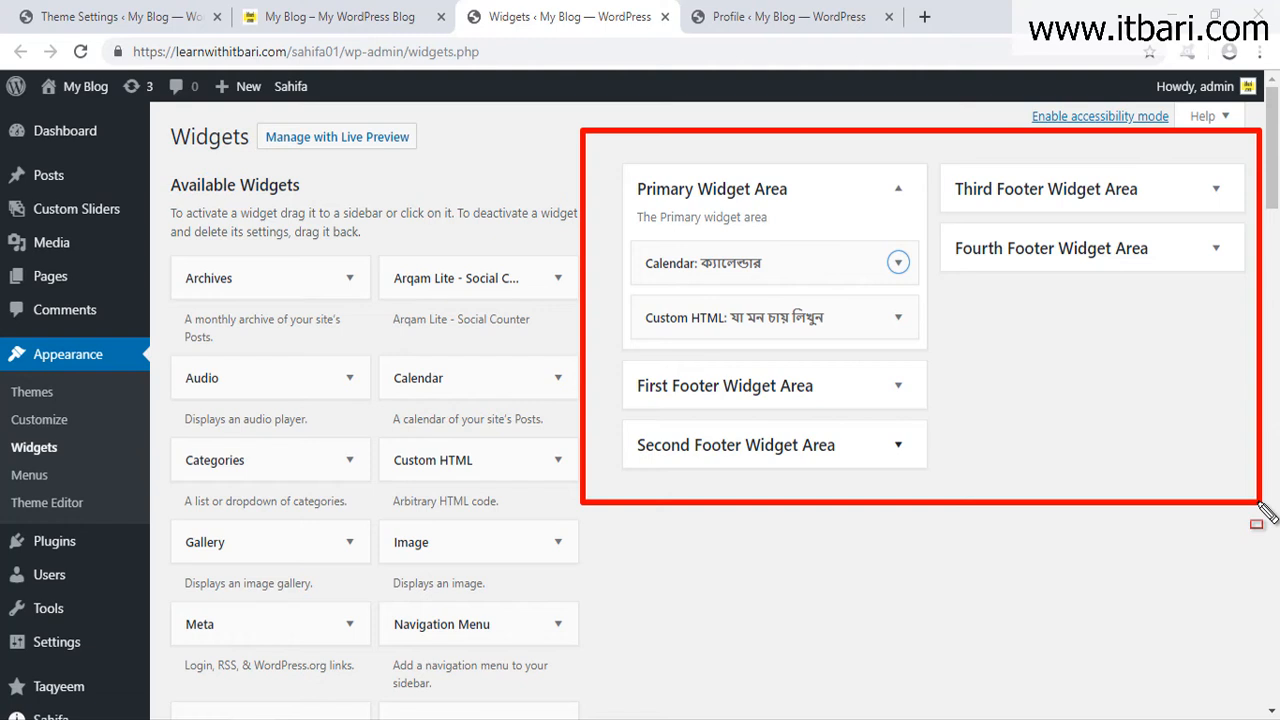
pyautogui.click(180, 18)
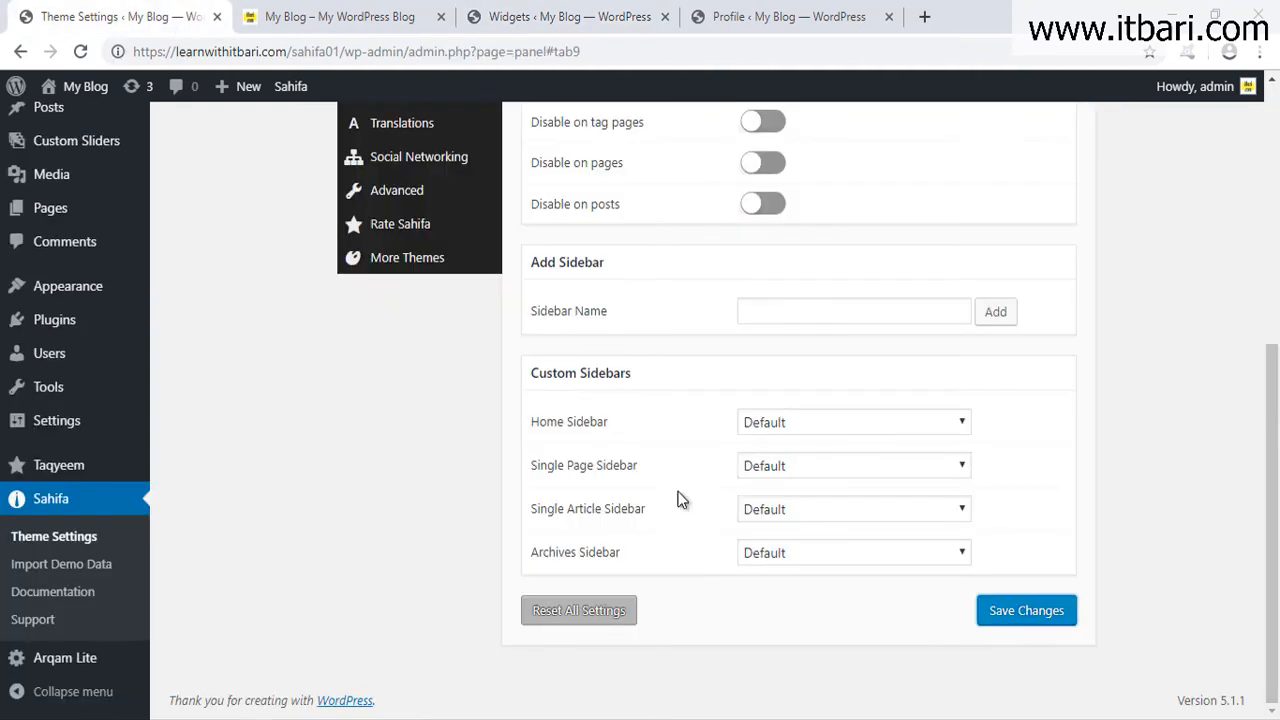
# Add a custom sidebar named Demo Sidebar 01 in the theme's Sidebars settings.
pyautogui.click(810, 309)
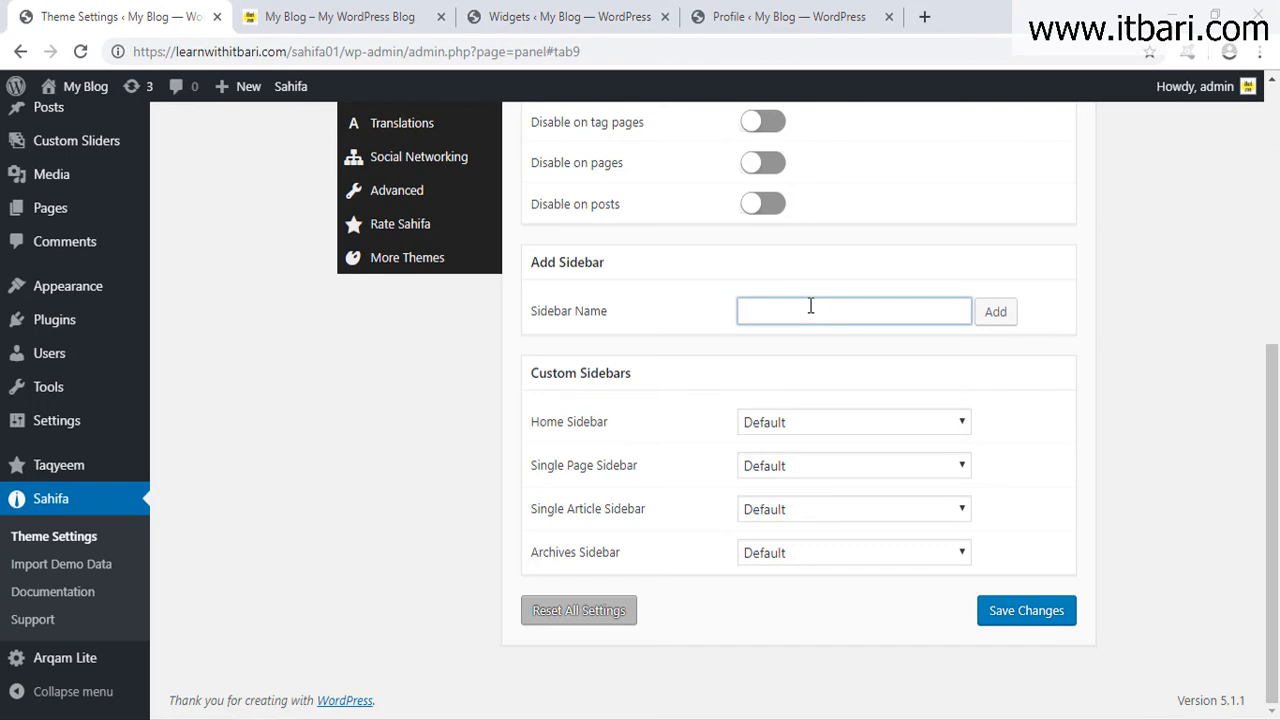
pyautogui.click(415, 18)
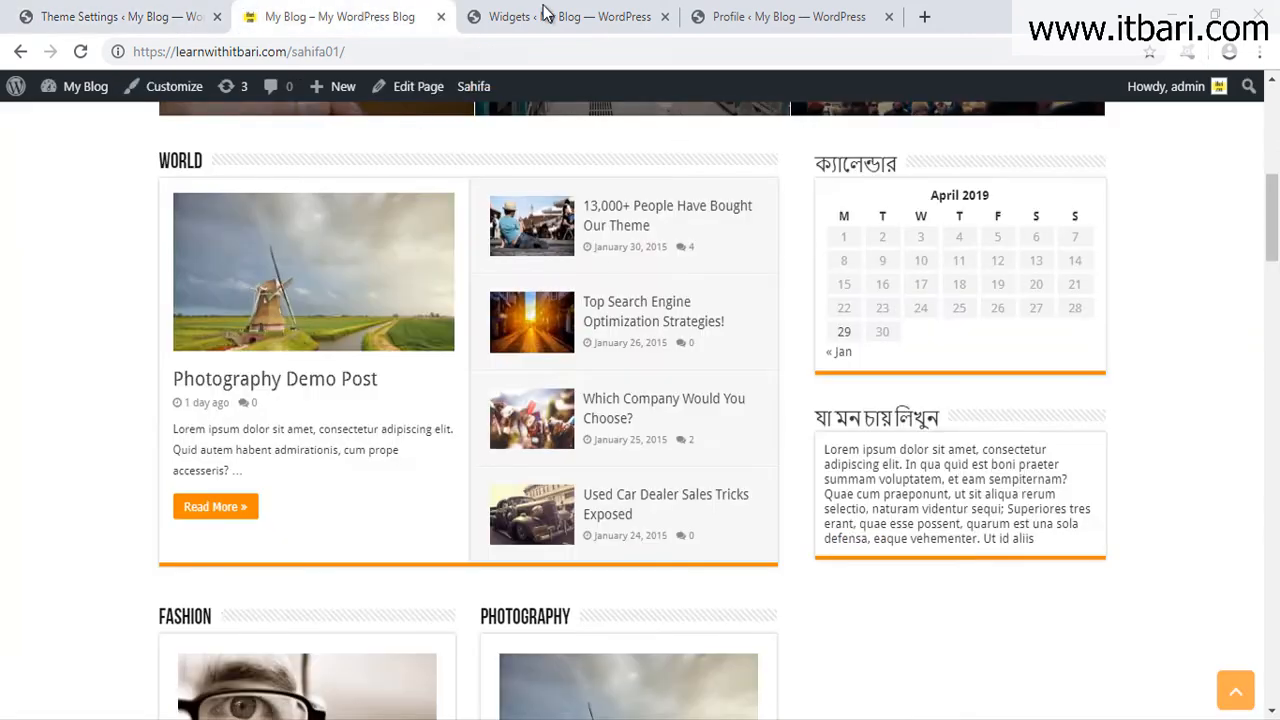
pyautogui.click(130, 18)
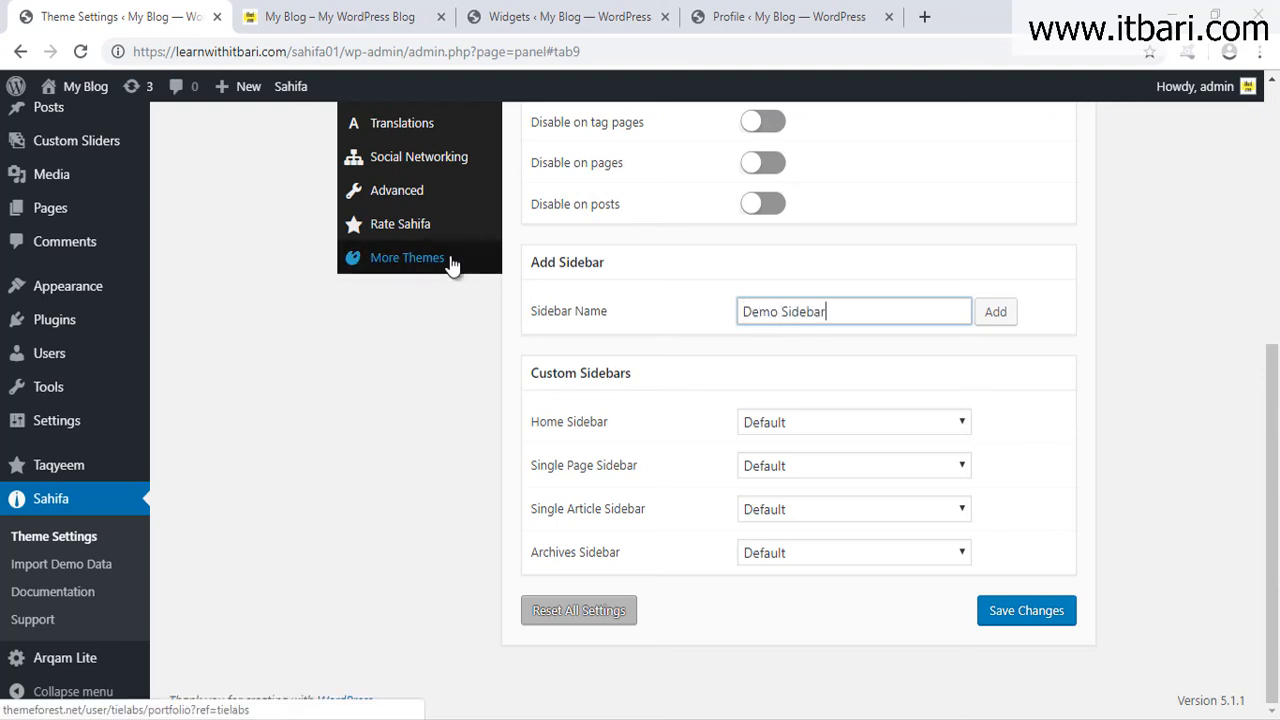
pyautogui.hotkey('ctrl', 'a')
pyautogui.press('Return')
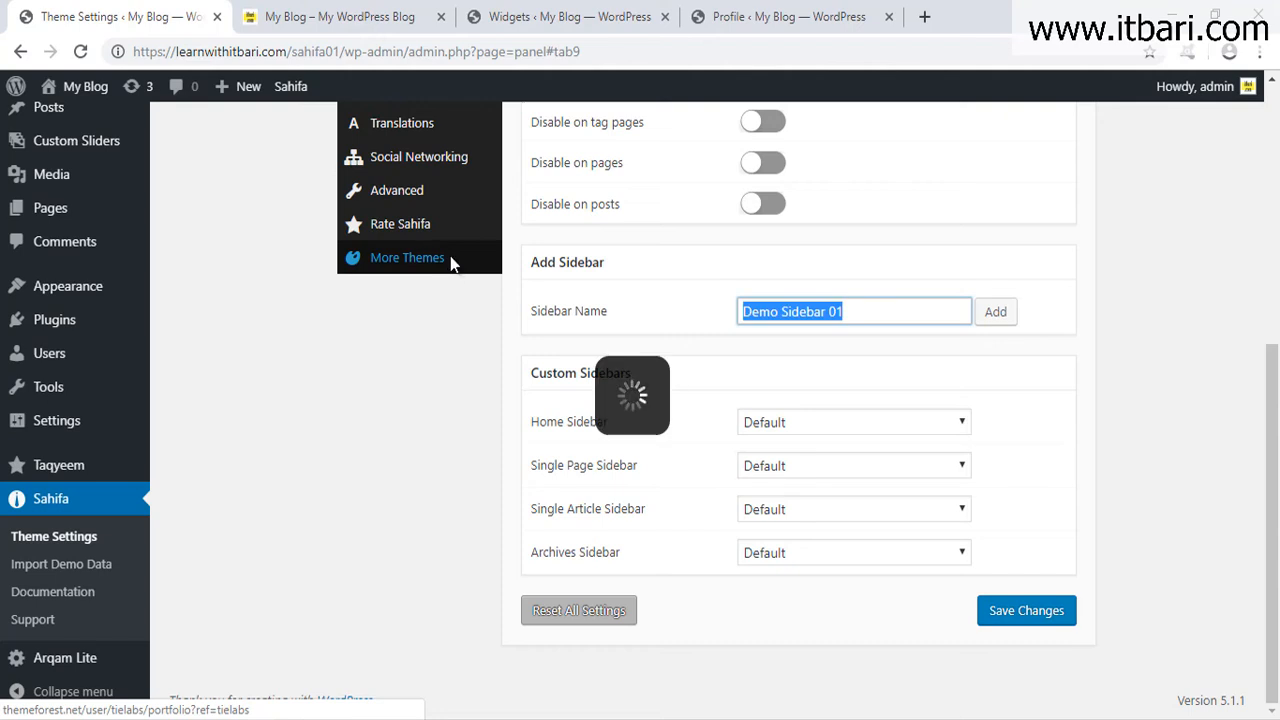
pyautogui.click(997, 316)
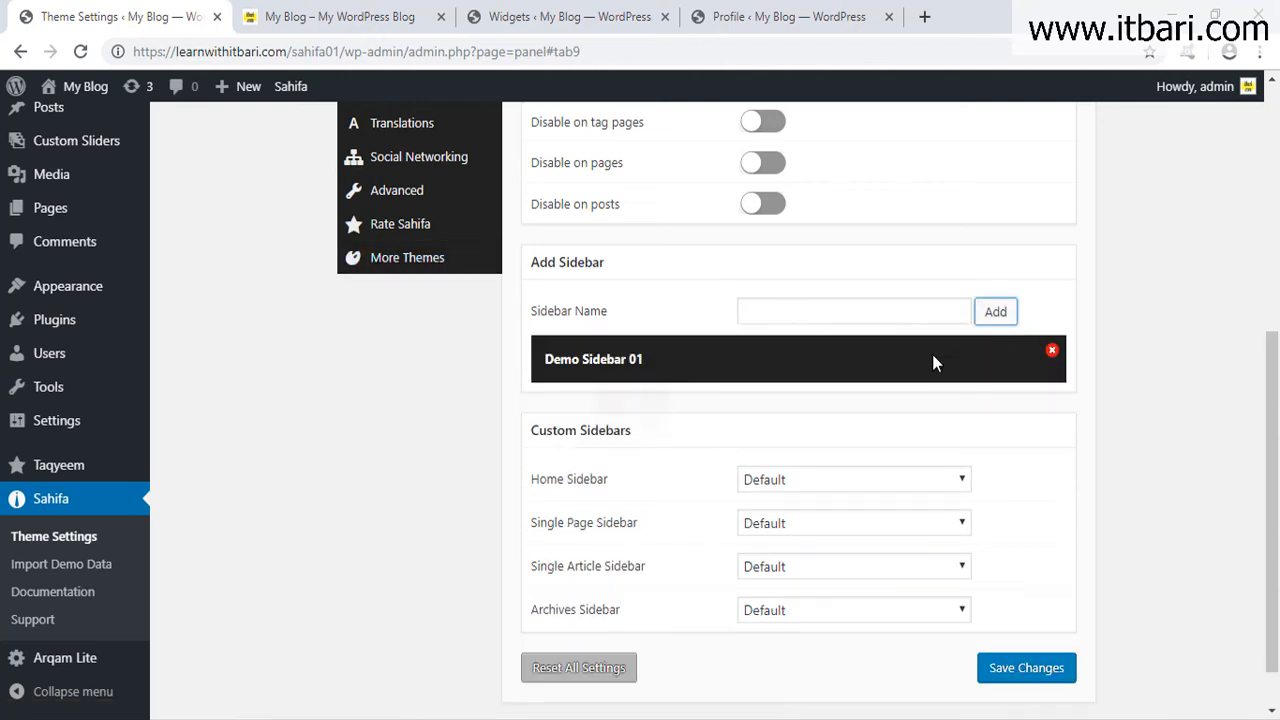
# Add a second custom sidebar named Demo Sidebar 02.
pyautogui.click(748, 318)
pyautogui.write('Demo Sidebar 0')
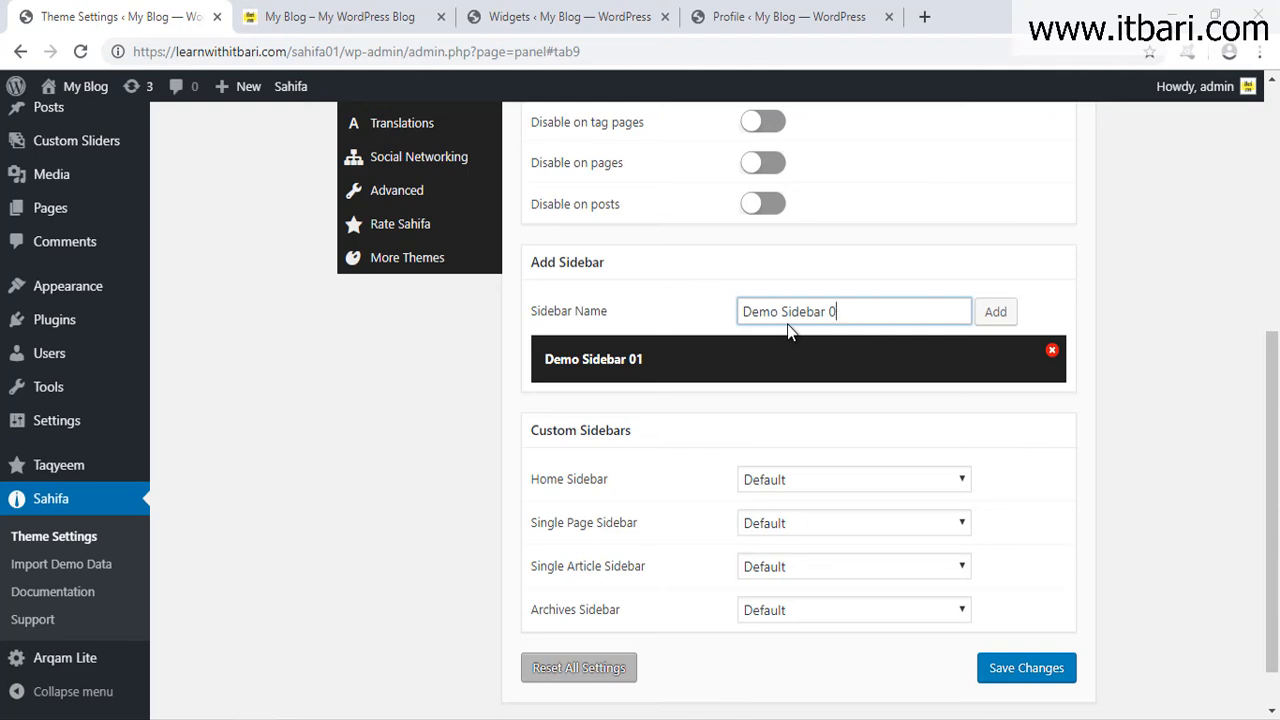
pyautogui.write('2')
pyautogui.click(993, 313)
# Add a third custom sidebar named Demo Sidebar 03 and save the theme settings.
pyautogui.click(851, 320)
pyautogui.write('Demo Sidebar 01')
pyautogui.press('BackSpace')
pyautogui.write('3')
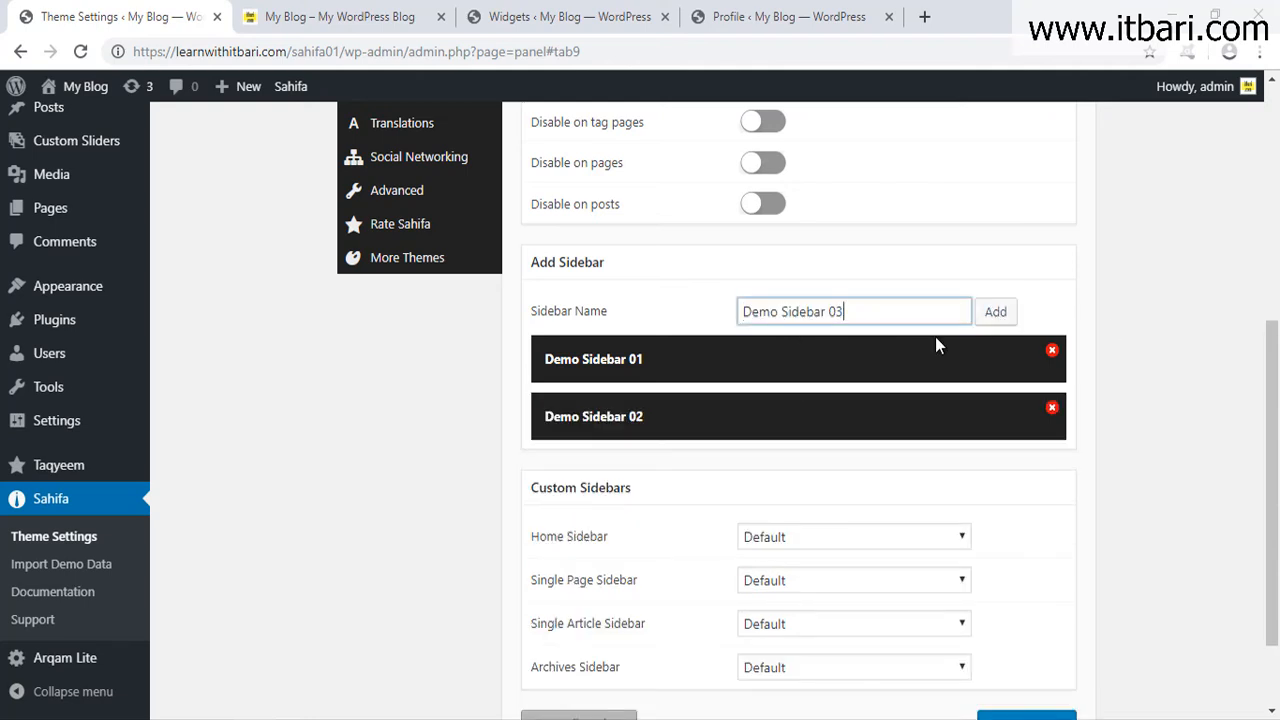
pyautogui.click(981, 316)
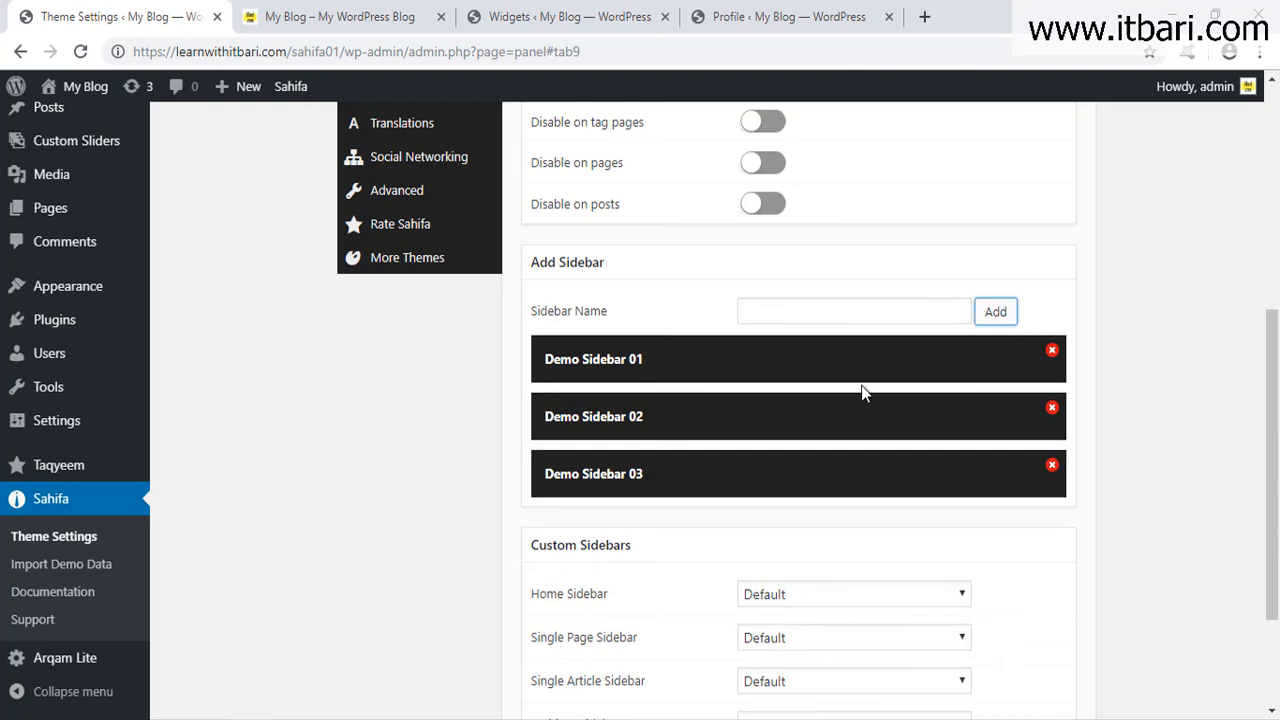
pyautogui.scroll(-3, 801, 457)
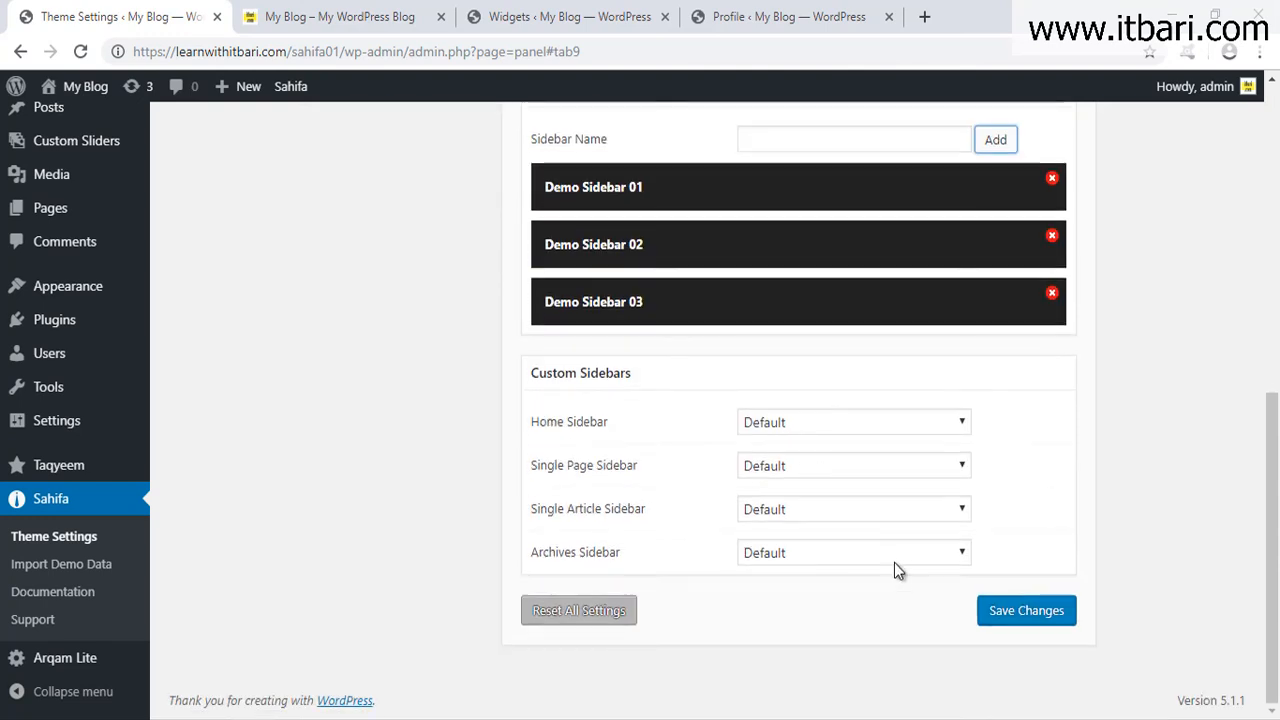
pyautogui.click(1048, 618)
# Reload the Widgets page and expand the Demo Sidebar 01, Demo Sidebar 02 and Demo Sidebar 03 areas.
pyautogui.click(512, 22)
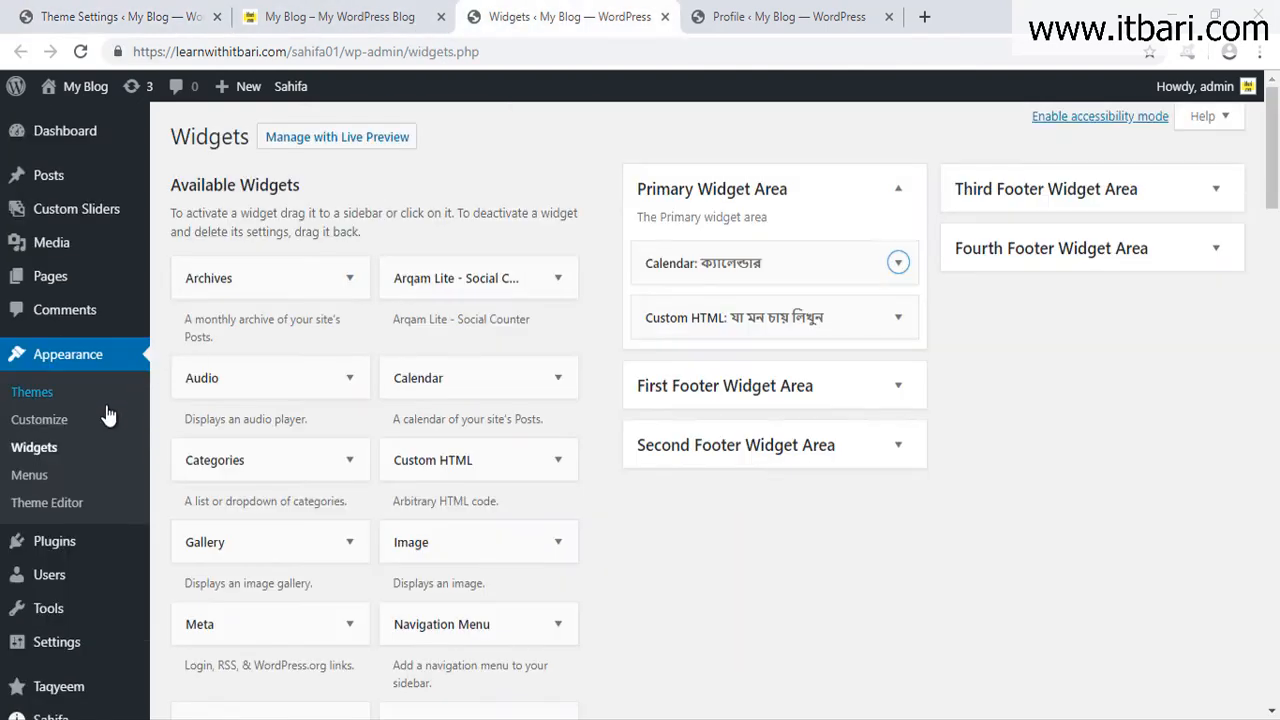
pyautogui.click(77, 53)
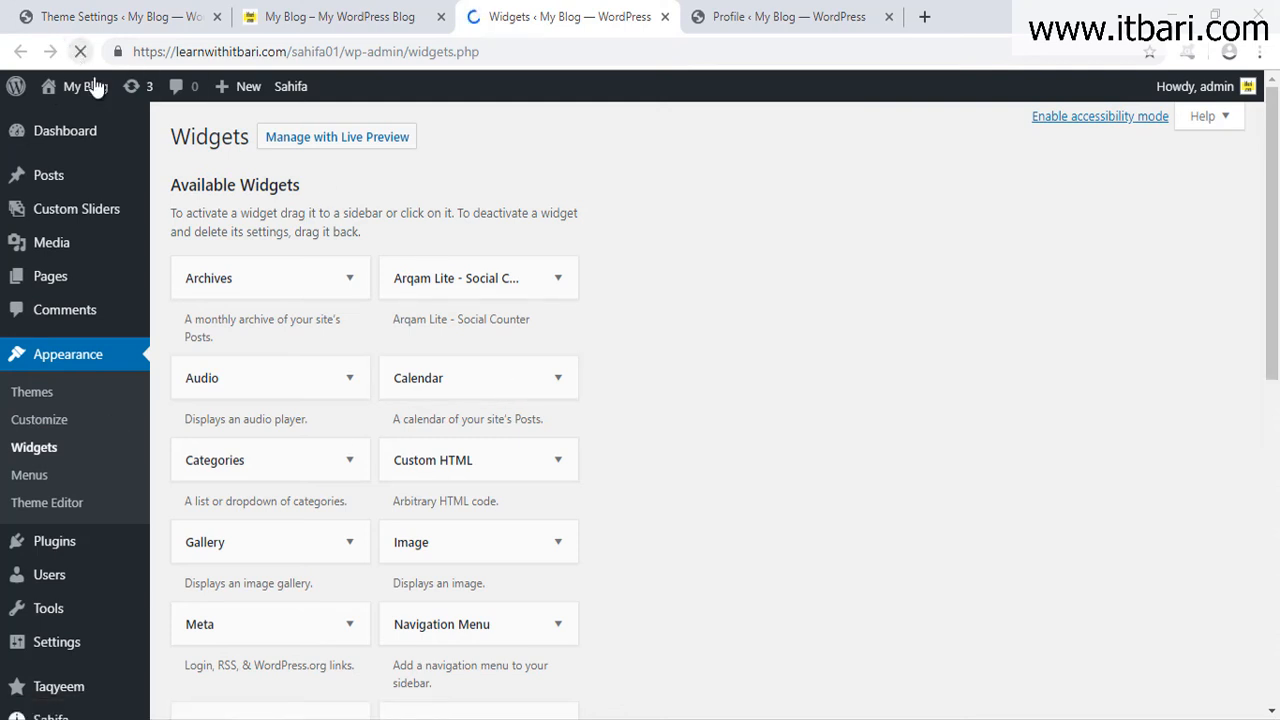
pyautogui.moveTo(597, 352)
pyautogui.mouseDown()
pyautogui.moveTo(623, 394)
pyautogui.moveTo(935, 556)
pyautogui.mouseUp()
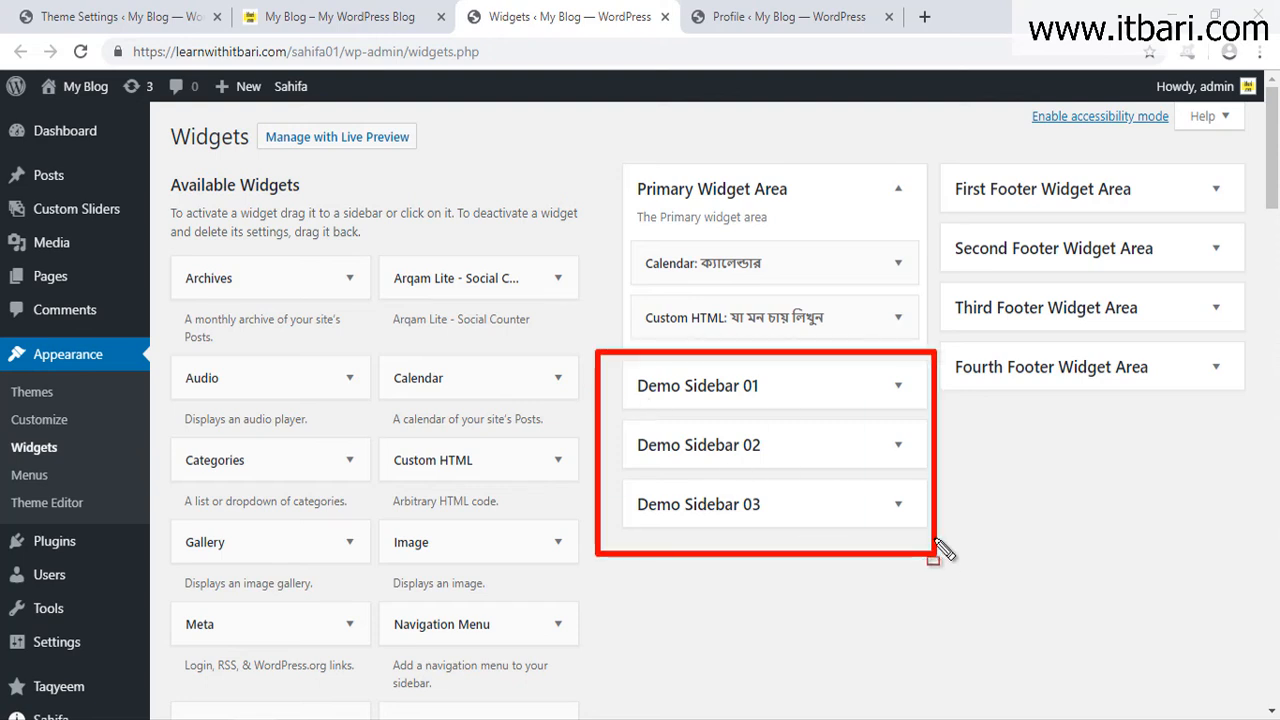
pyautogui.press('Escape')
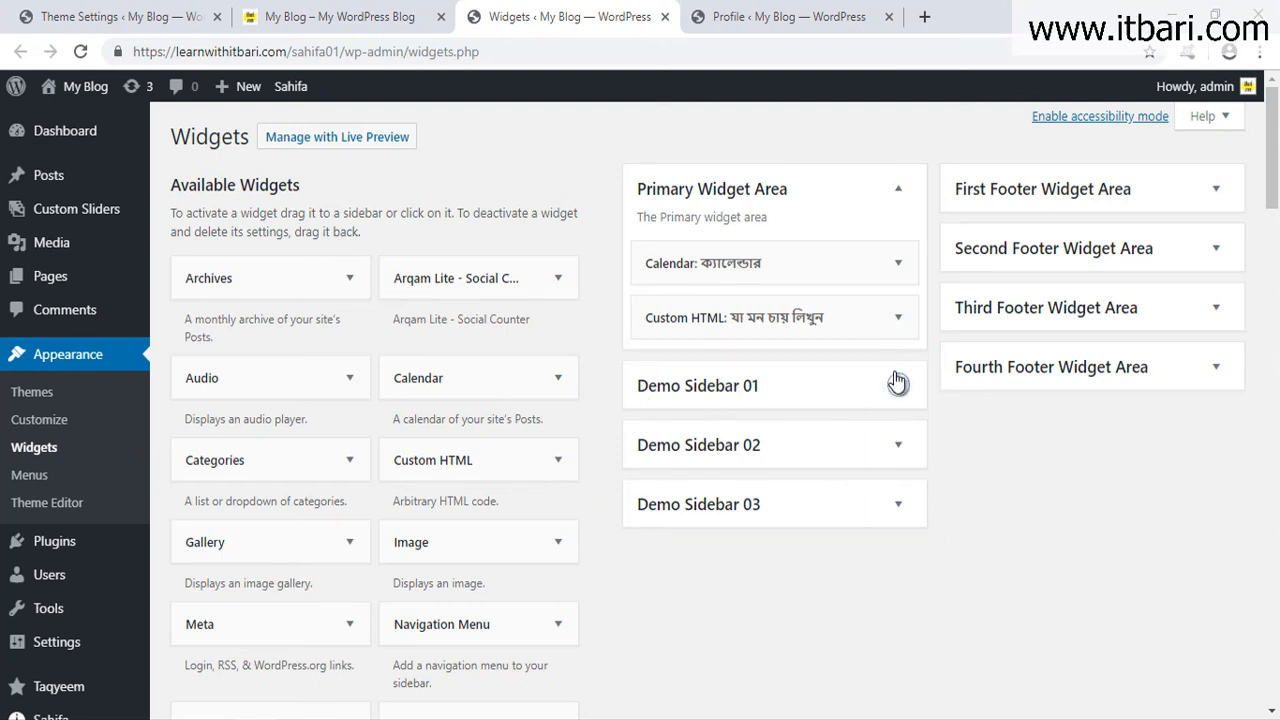
pyautogui.click(896, 382)
pyautogui.scroll(-1, 904, 405)
pyautogui.click(899, 429)
pyautogui.click(897, 571)
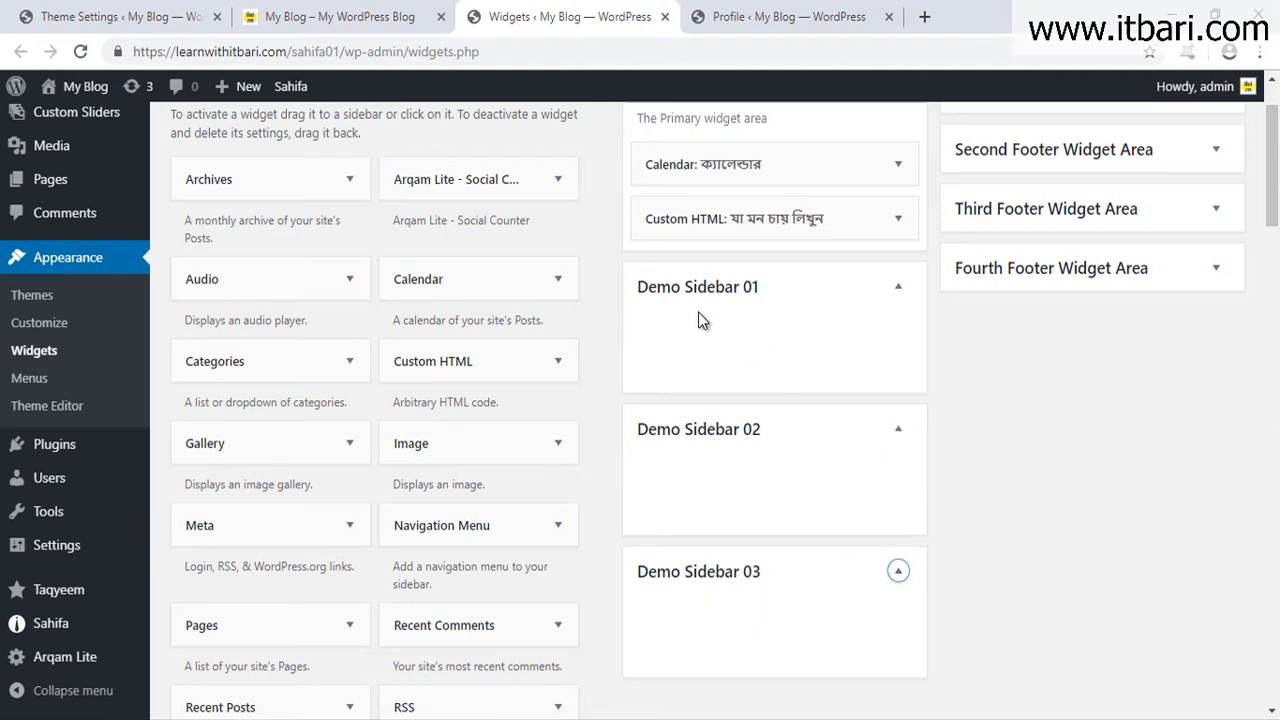
# Add a Custom HTML widget to Demo Sidebar 01 and title it ভালো আছেন?
pyautogui.moveTo(447, 392); pyautogui.dragTo(690, 350)
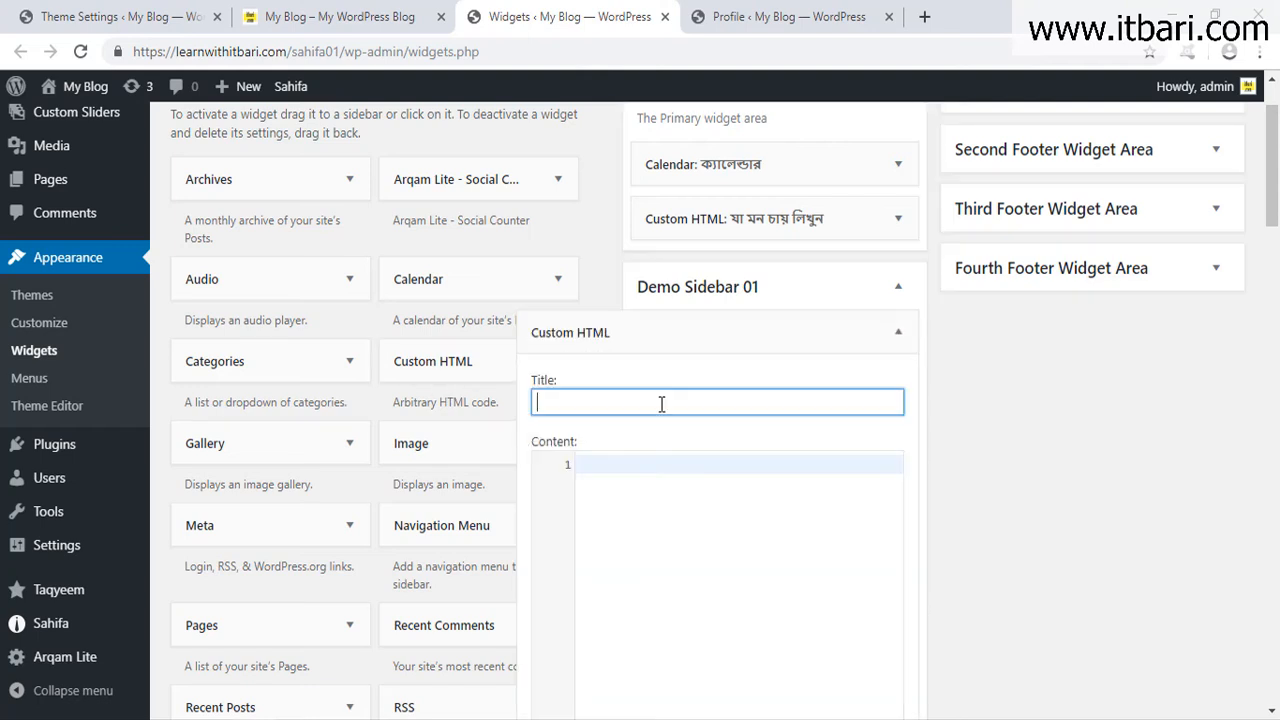
pyautogui.write('al')
pyautogui.press('BackSpace')
pyautogui.press('BackSpace')
pyautogui.write('valo achen')
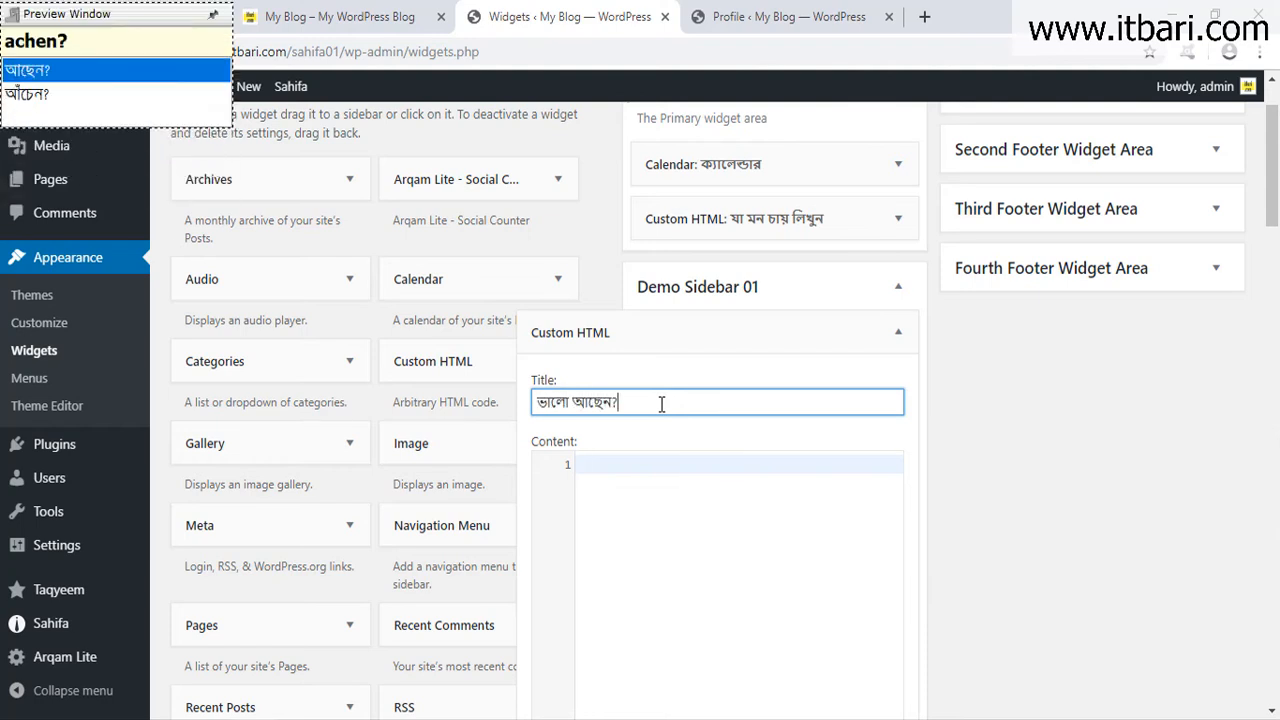
pyautogui.write('?')
# Open loripsum.net in a new browser tab and copy a passage of its placeholder text.
pyautogui.click(616, 547)
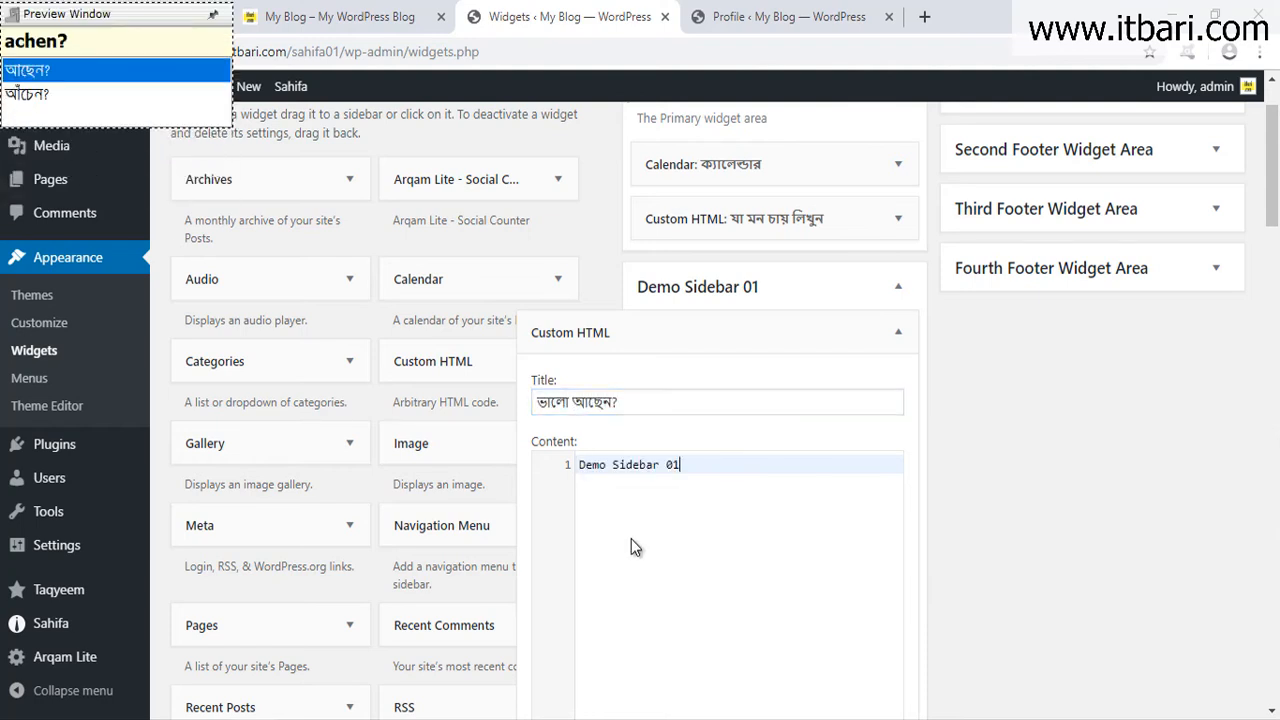
pyautogui.click(750, 17)
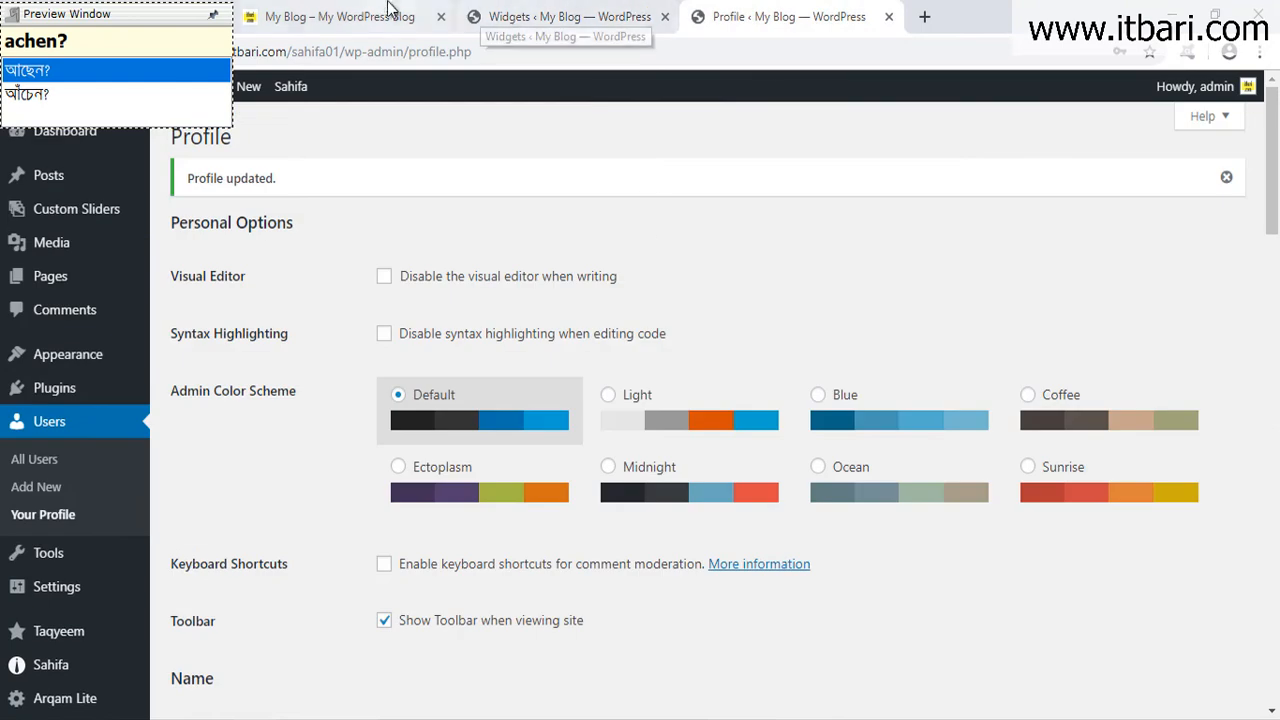
pyautogui.click(923, 17)
pyautogui.write('lore')
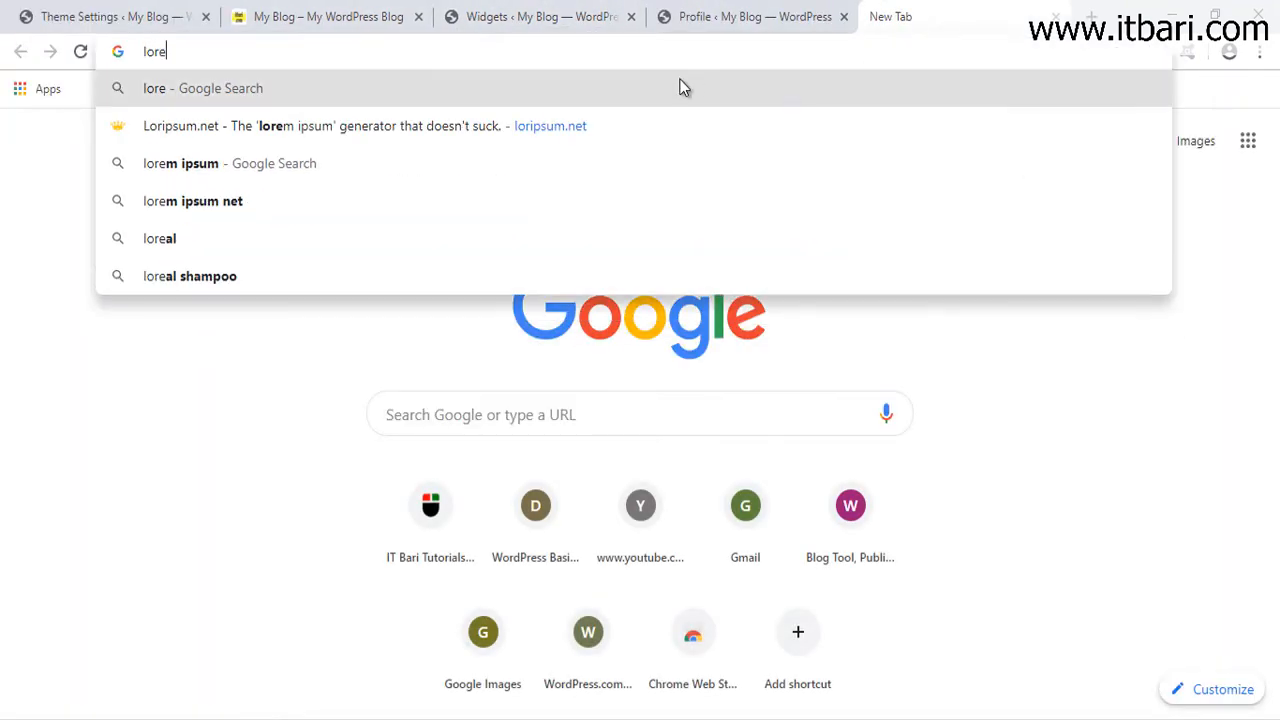
pyautogui.click(591, 120)
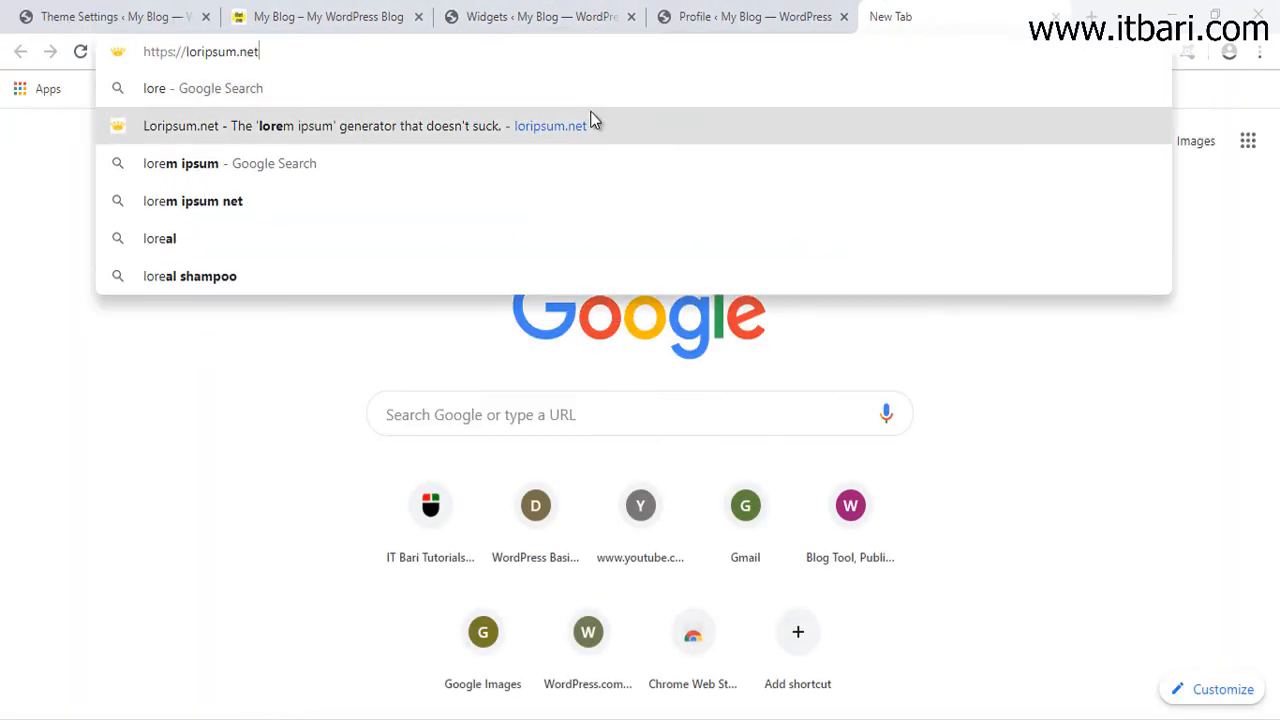
pyautogui.moveTo(679, 398); pyautogui.dragTo(551, 383)
pyautogui.hotkey('ctrl', 'c')
# Fill the content of Demo Sidebar 01's Custom HTML widget with the copied placeholder text, save the widget and collapse it.
pyautogui.click(700, 17)
pyautogui.click(330, 17)
pyautogui.click(570, 17)
pyautogui.click(705, 530)
pyautogui.hotkey('ctrl', 'v')
pyautogui.scroll(-3, 886, 557)
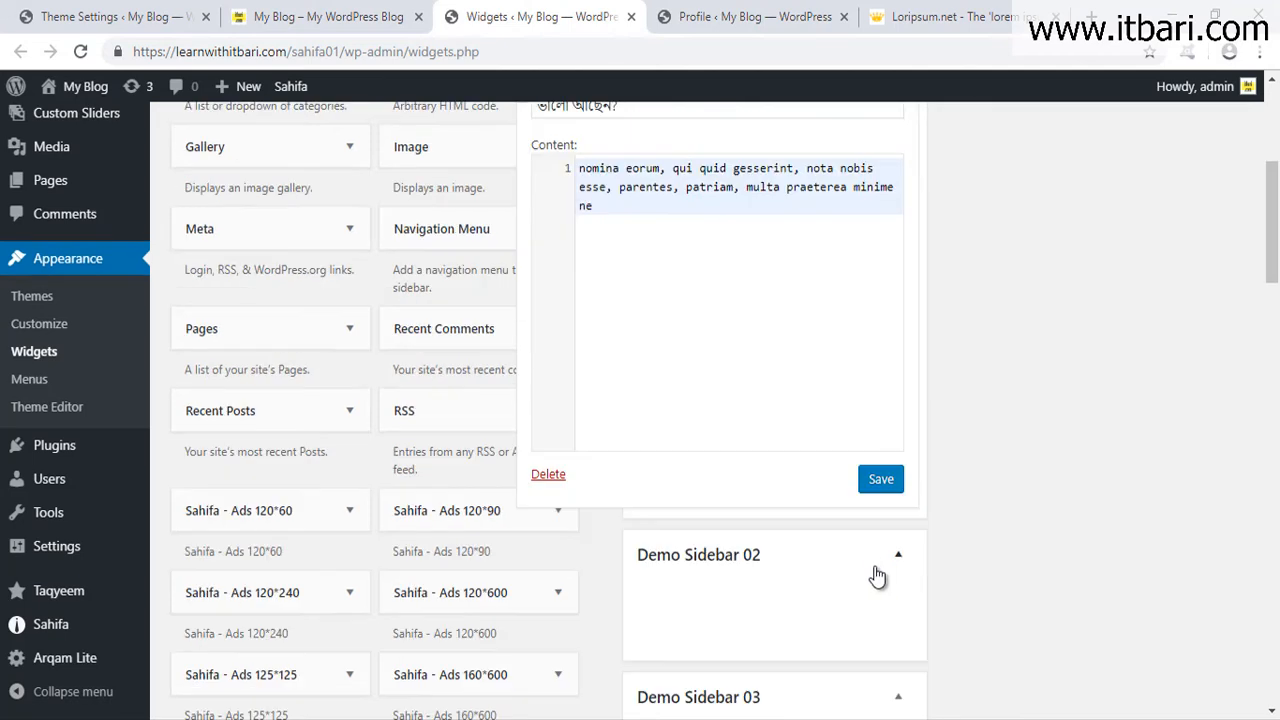
pyautogui.click(873, 479)
pyautogui.scroll(2, 894, 480)
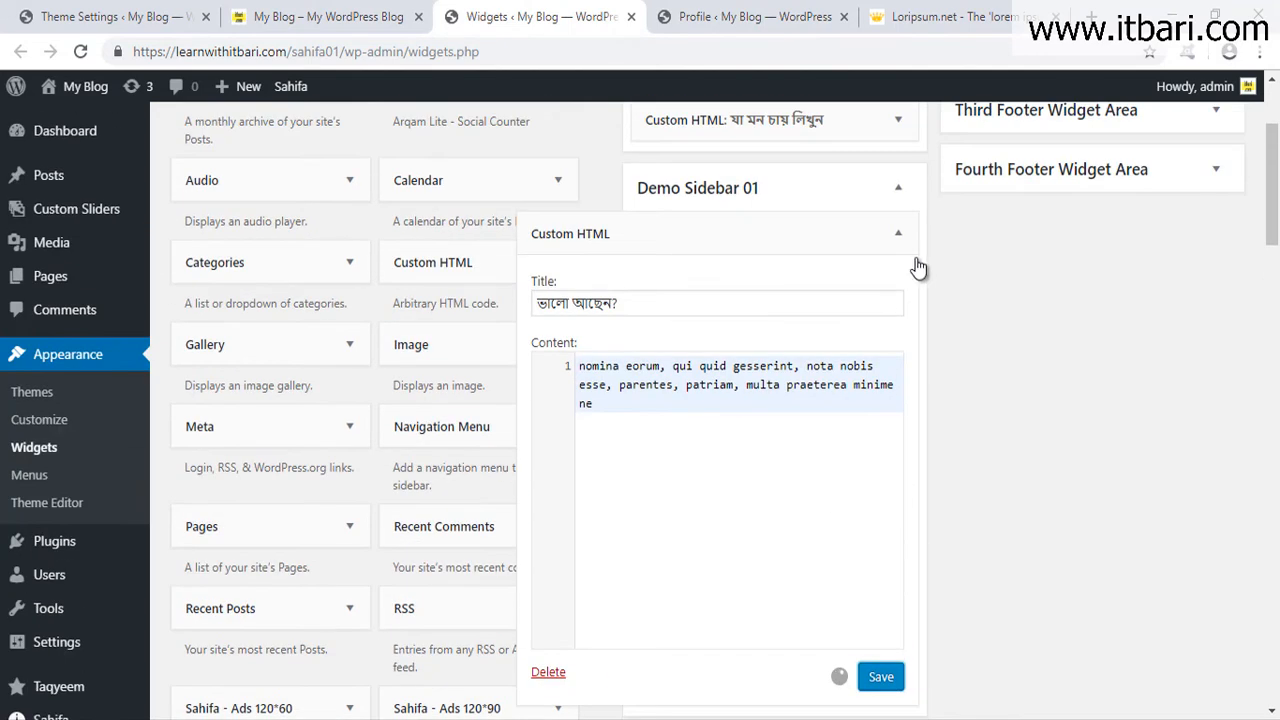
pyautogui.click(899, 236)
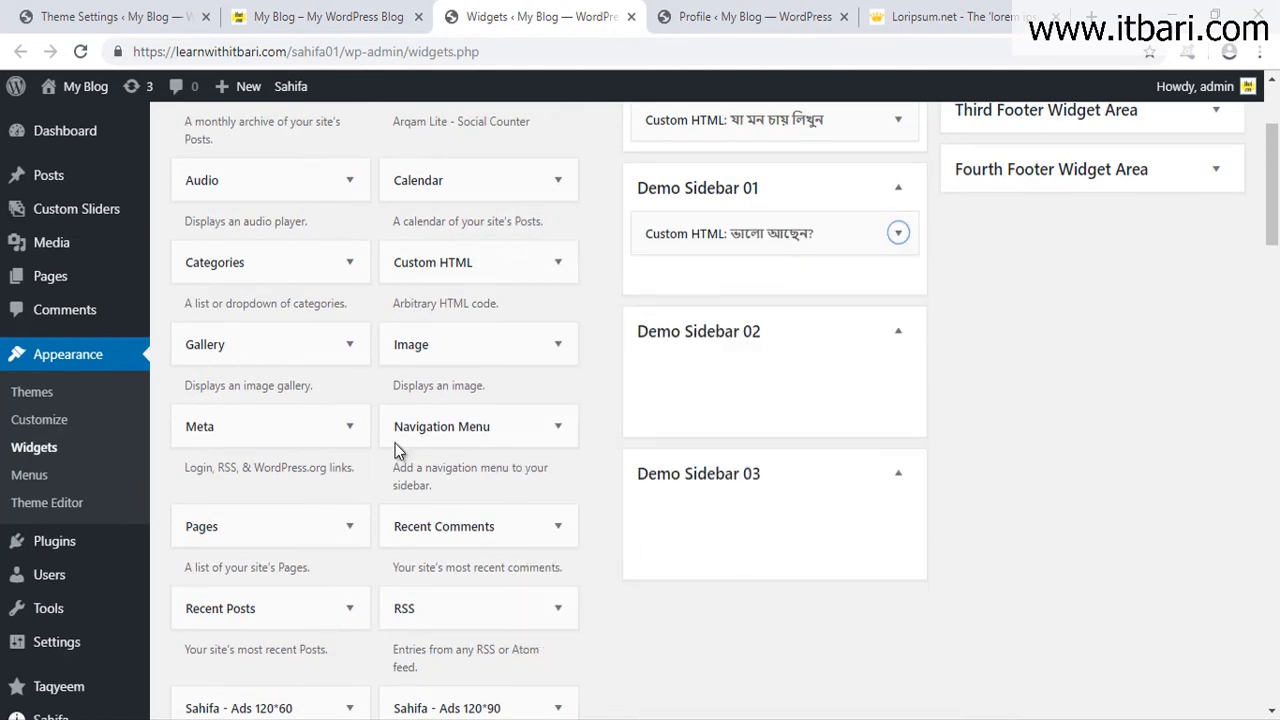
# Add a Meta widget to Demo Sidebar 01 below the Custom HTML widget and title it মেটা.
pyautogui.moveTo(251, 446); pyautogui.dragTo(707, 276)
pyautogui.click(779, 361)
pyautogui.write('meTA')
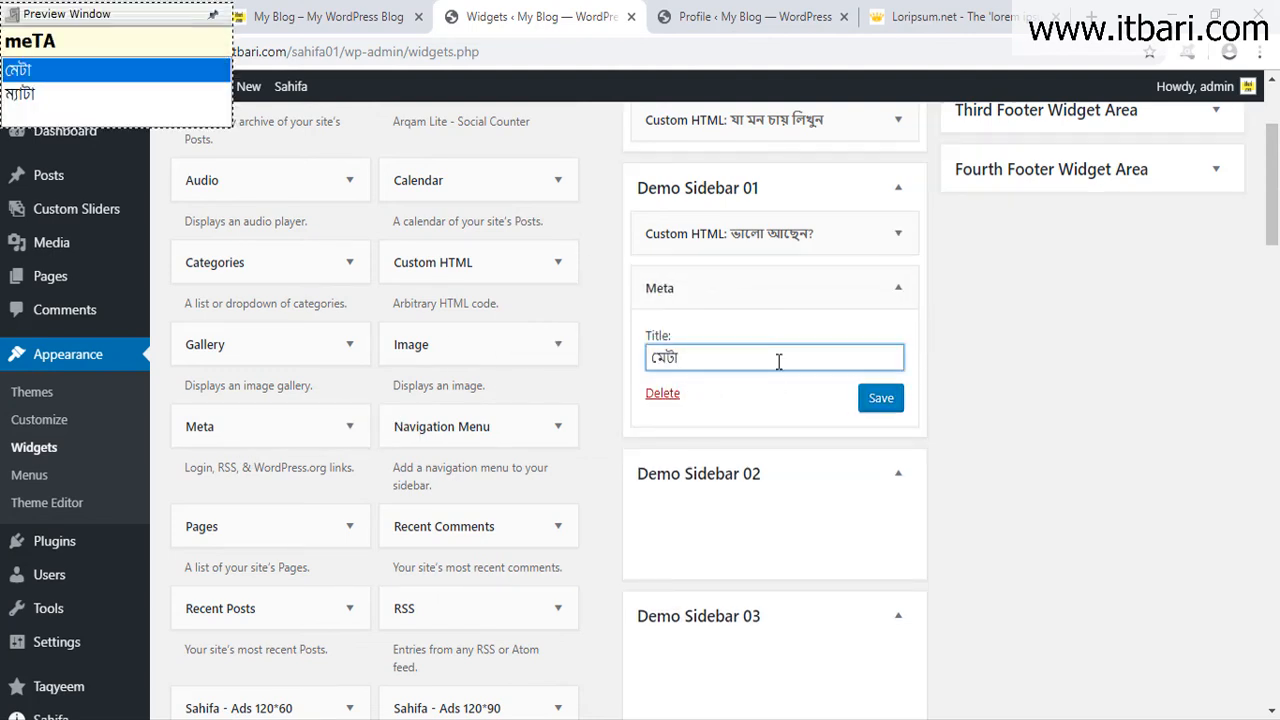
pyautogui.press('Return')
# Add a Recent Posts widget to Demo Sidebar 02, title it সাম্প্রতিক and collapse it.
pyautogui.scroll(-2, 780, 376)
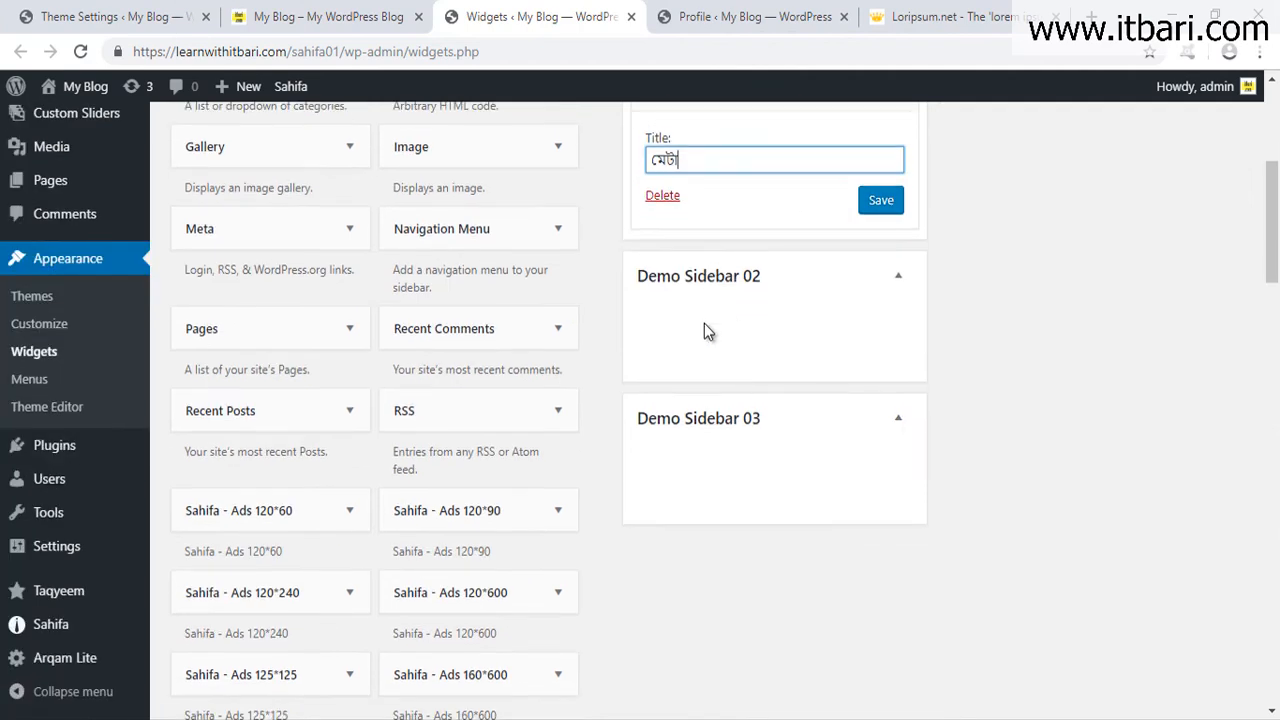
pyautogui.moveTo(254, 428); pyautogui.dragTo(750, 345)
pyautogui.click(737, 391)
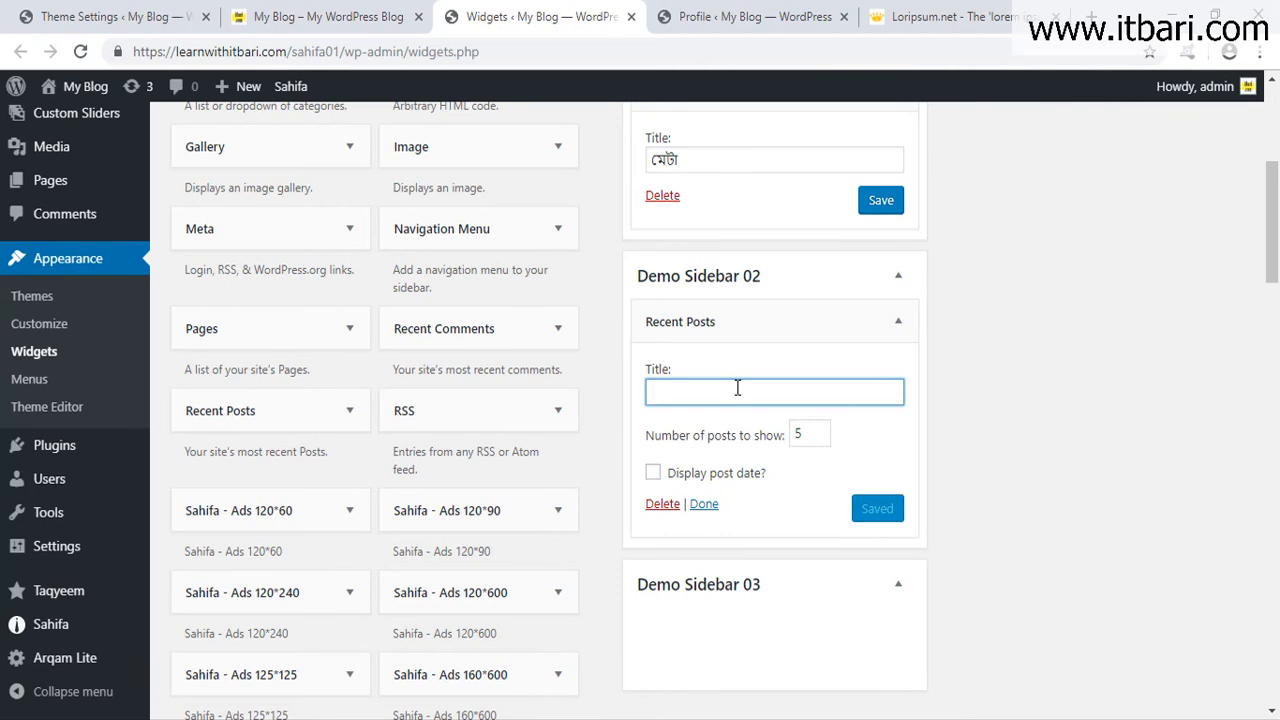
pyautogui.write('samp')
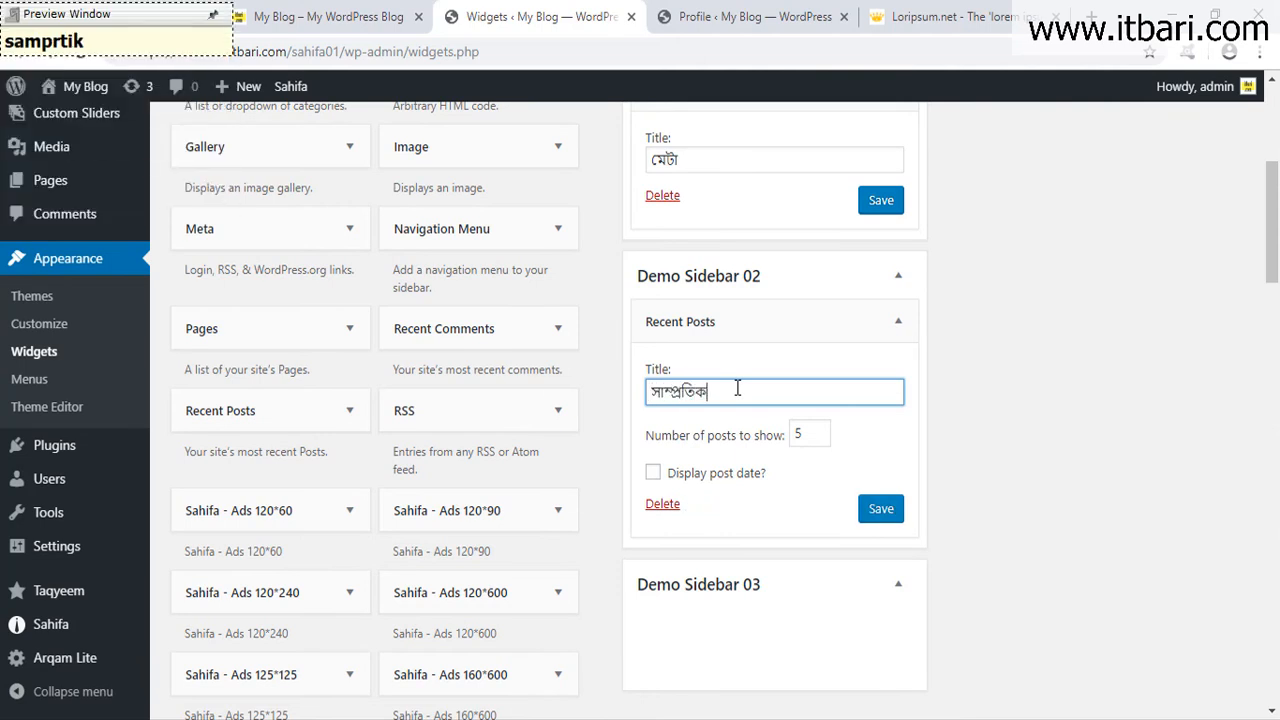
pyautogui.write('rti')
pyautogui.click(900, 321)
# Add the Sahifa - Ads 120*60 widget to Demo Sidebar 03.
pyautogui.scroll(-1, 764, 450)
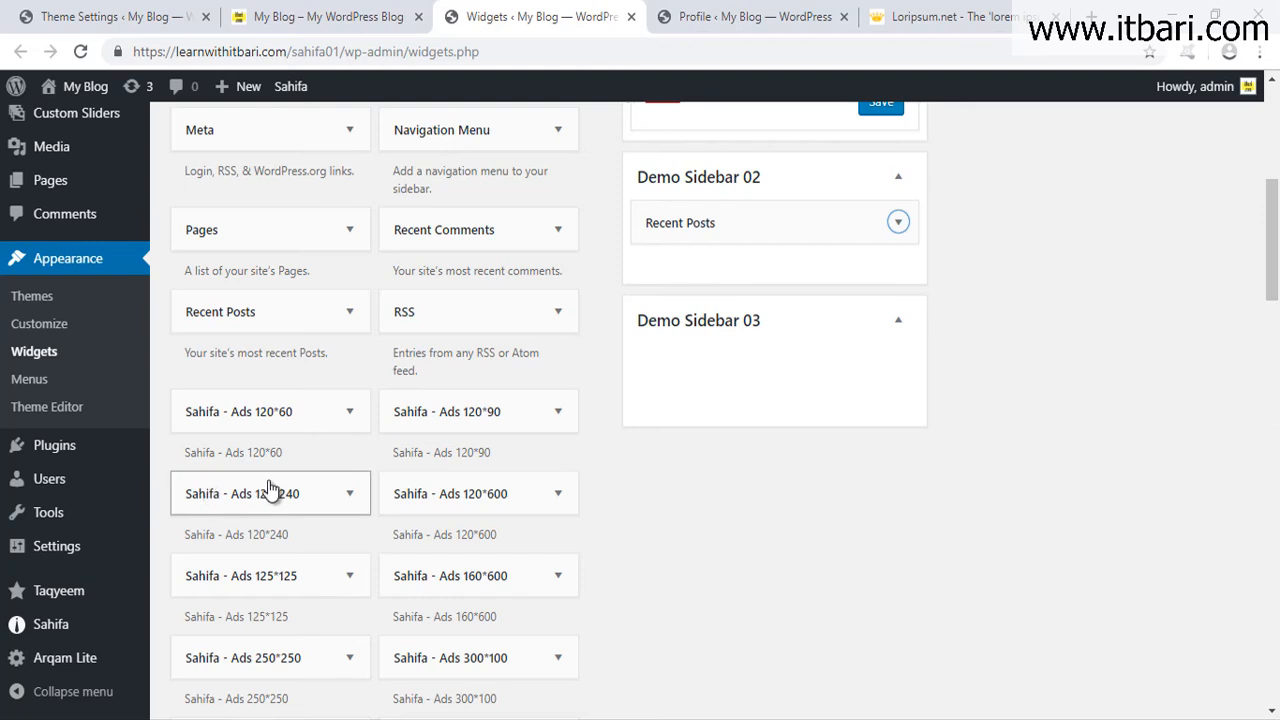
pyautogui.scroll(-1, 400, 495)
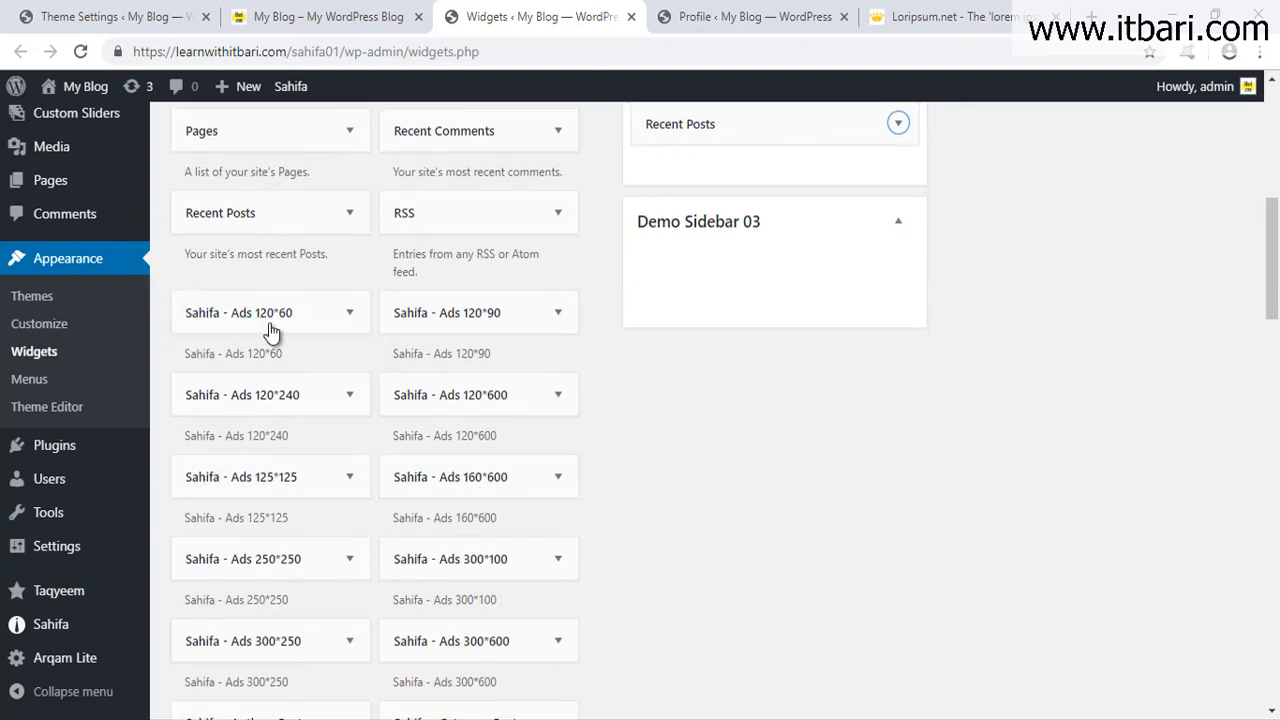
pyautogui.moveTo(250, 317); pyautogui.dragTo(754, 266)
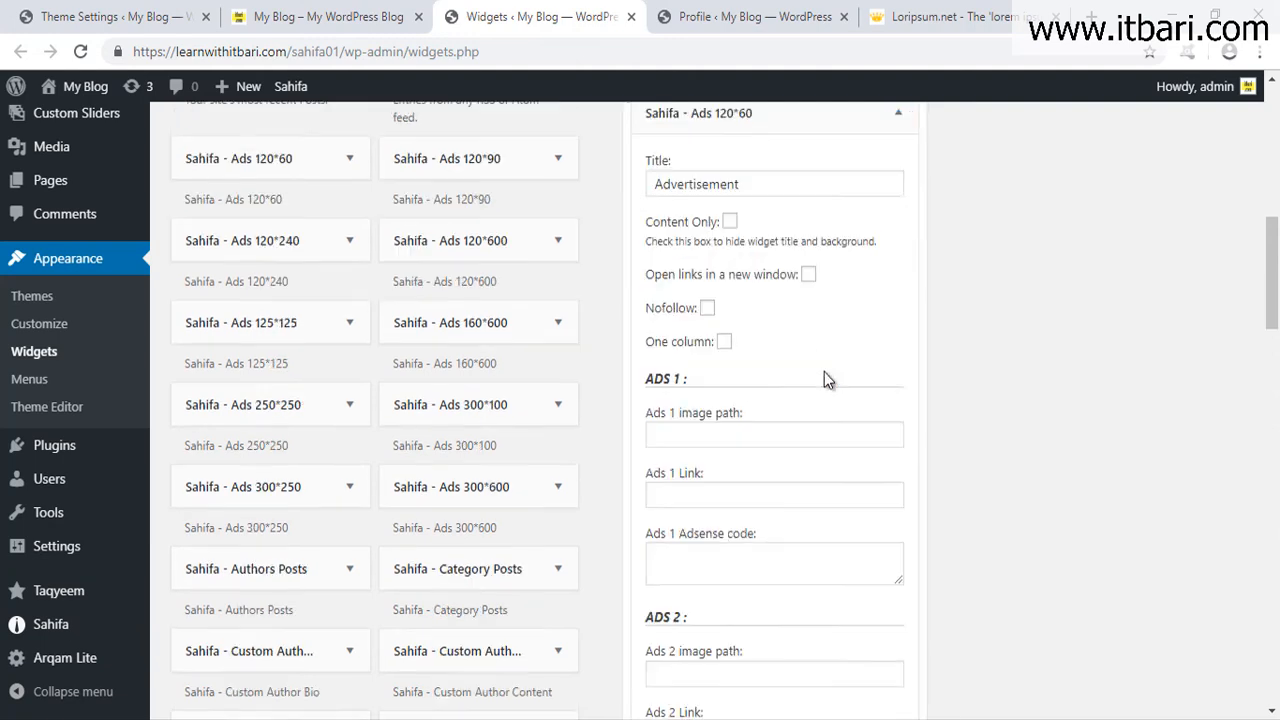
# Examine the image path, link and Adsense code fields for each ad in the Sahifa - Ads 120*60 widget.
pyautogui.scroll(-3, 617, 395)
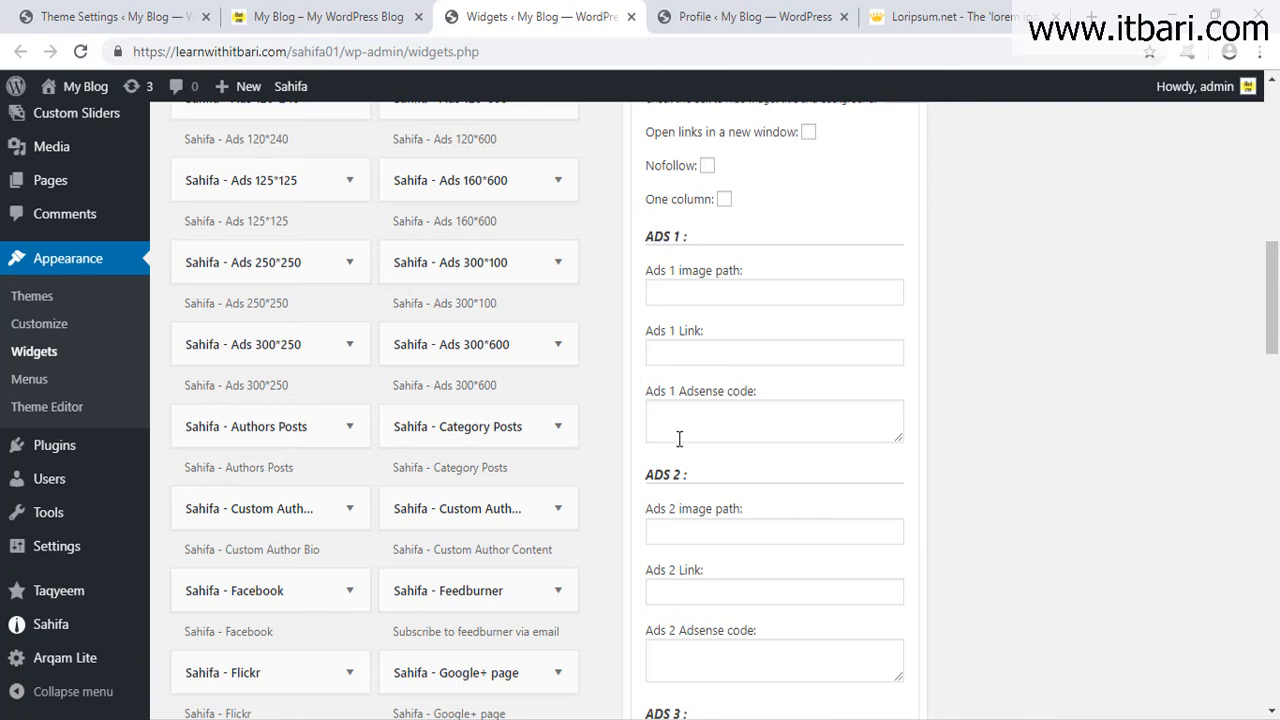
pyautogui.scroll(-1, 678, 465)
pyautogui.hotkey('ctrl', 'alt', 'd')
pyautogui.moveTo(628, 277); pyautogui.dragTo(932, 367)
pyautogui.moveTo(878, 323); pyautogui.dragTo(960, 323)
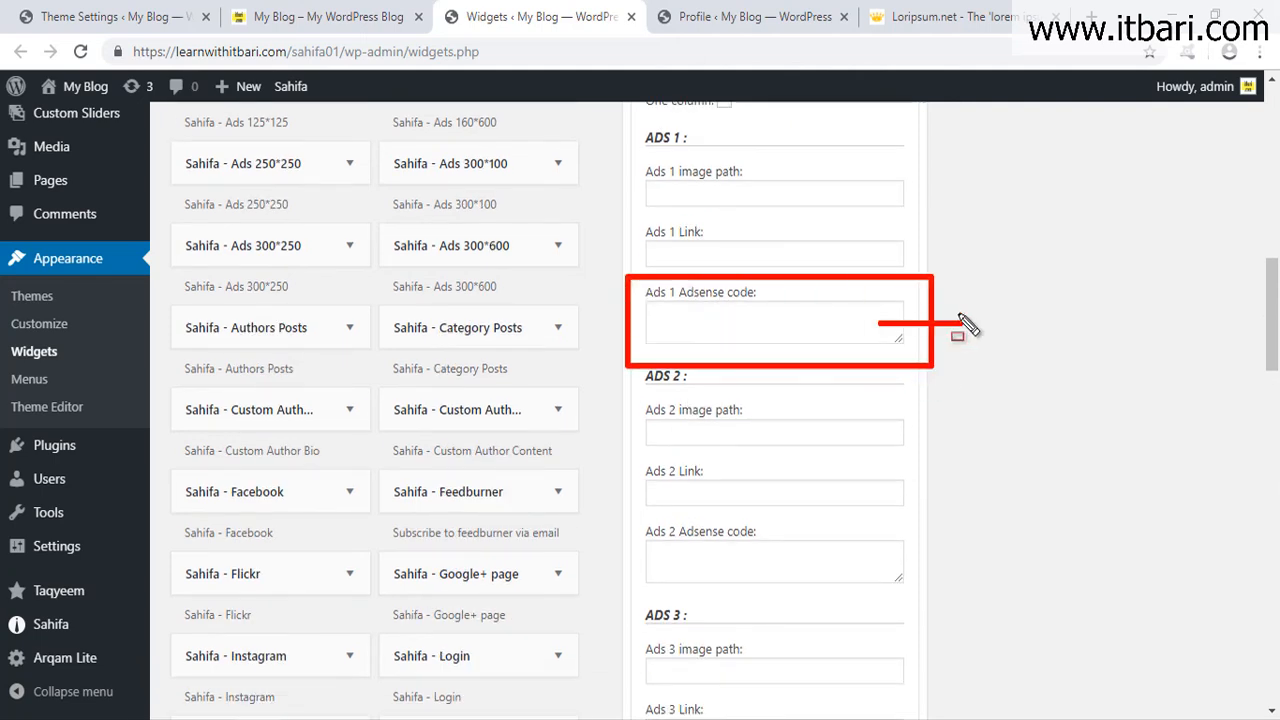
pyautogui.press('Escape')
pyautogui.scroll(4, 952, 381)
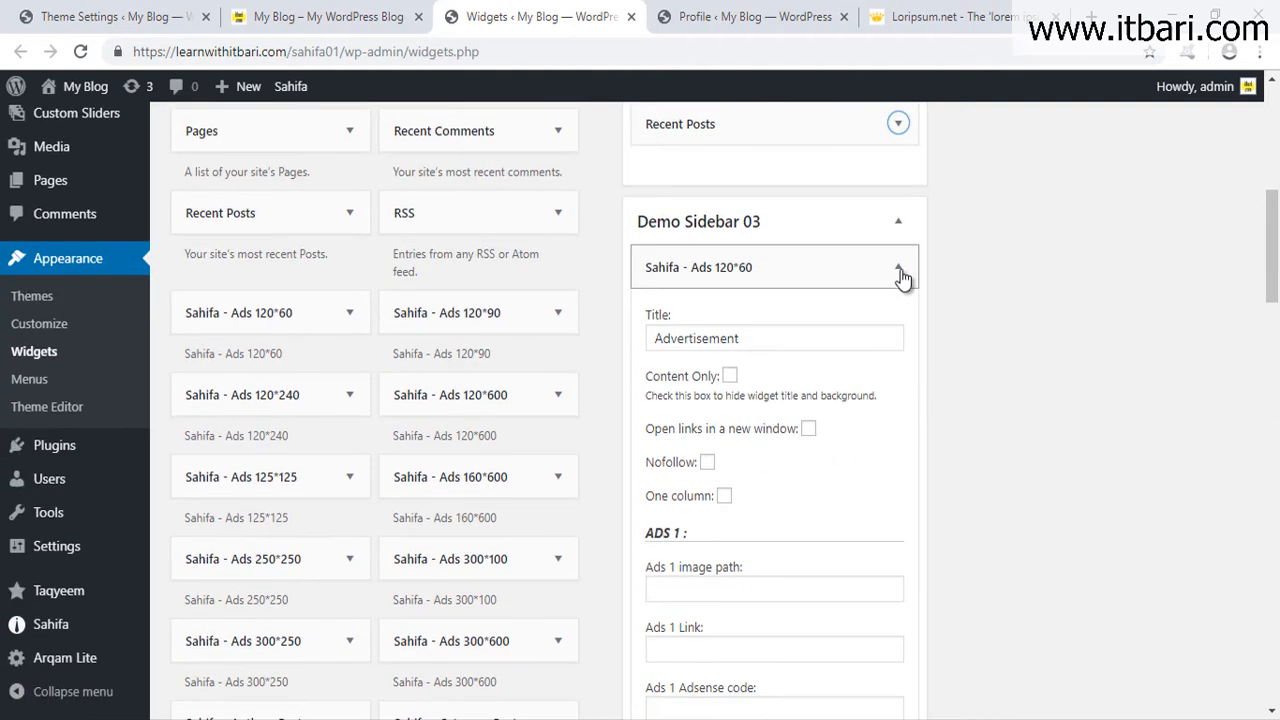
pyautogui.click(900, 277)
pyautogui.click(900, 277)
pyautogui.scroll(-7, 898, 445)
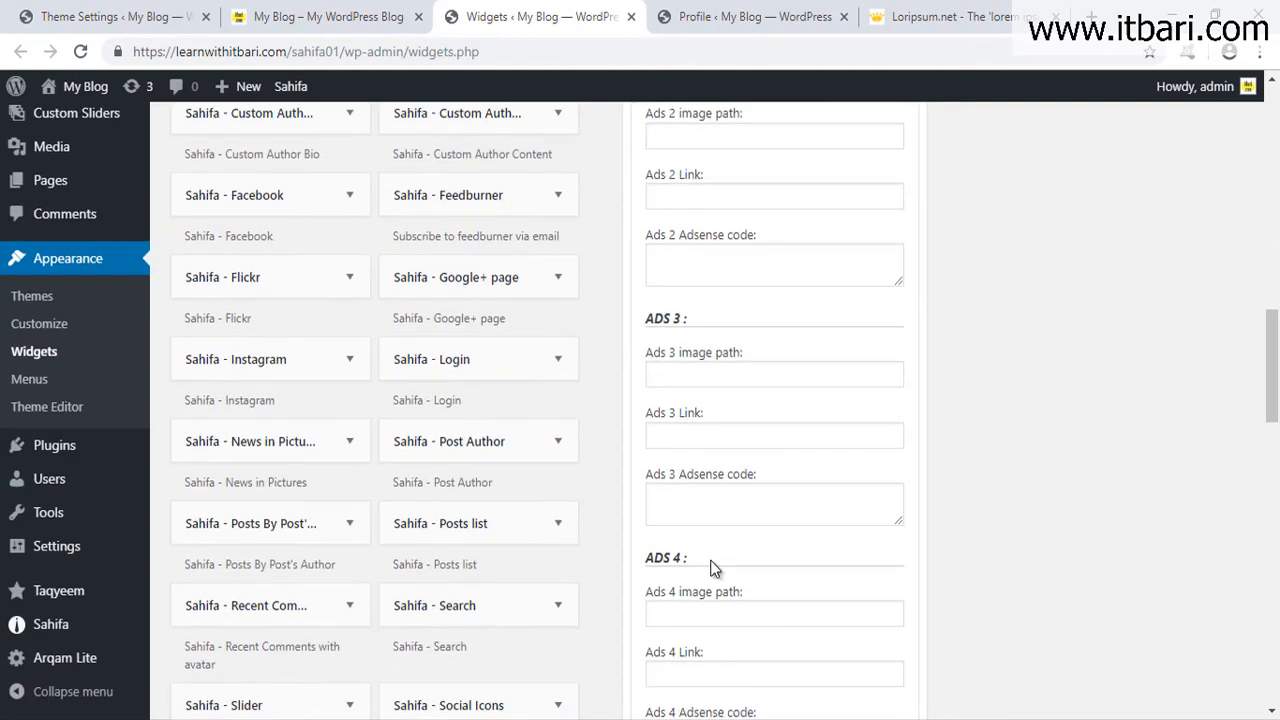
pyautogui.scroll(-15, 719, 549)
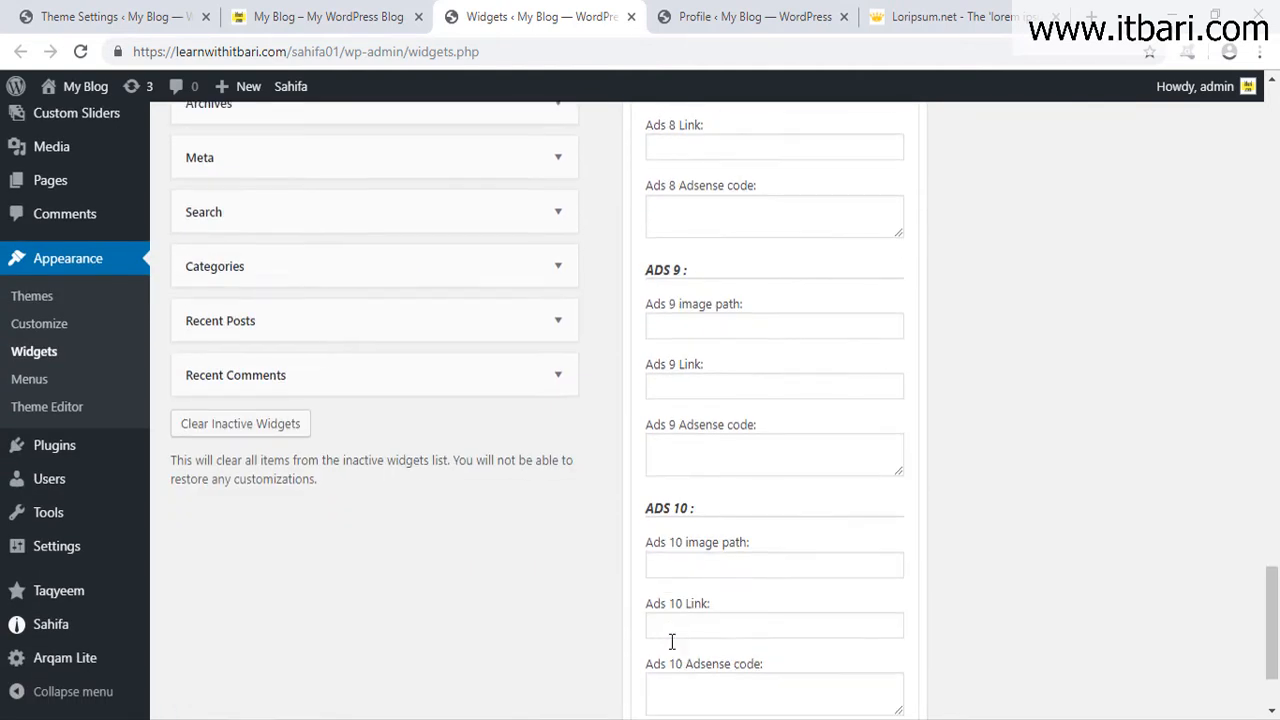
# Delete the Sahifa - Ads 120*60 widget from Demo Sidebar 03.
pyautogui.scroll(-2, 705, 380)
pyautogui.click(655, 622)
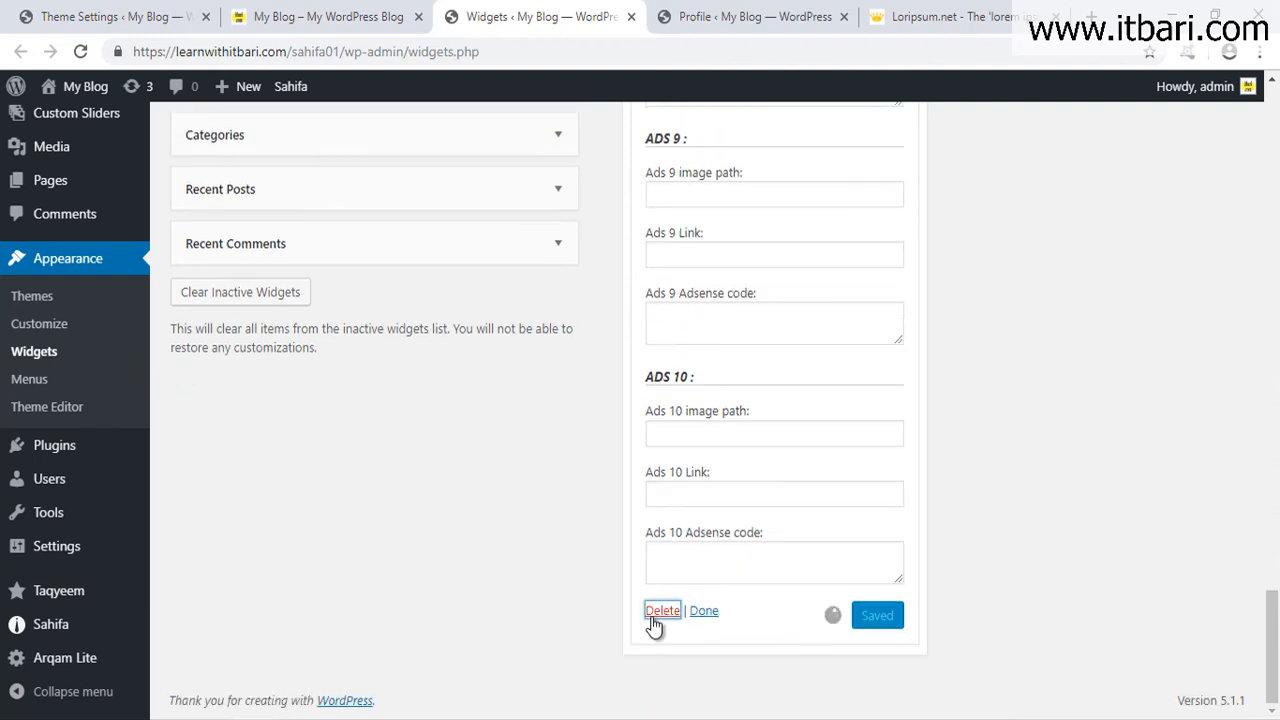
# Add a Categories widget to Demo Sidebar 03, title it ক্যাটাগরি and save it.
pyautogui.scroll(10, 666, 591)
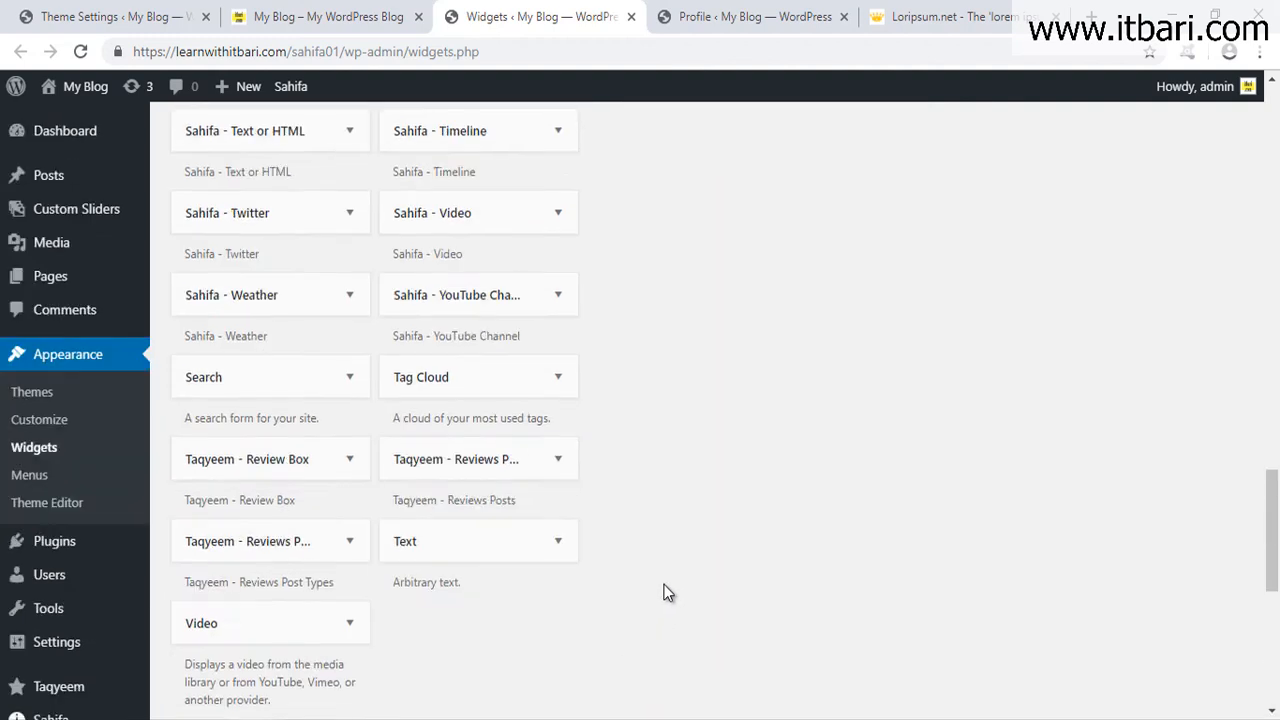
pyautogui.scroll(7, 668, 589)
pyautogui.scroll(-1, 677, 580)
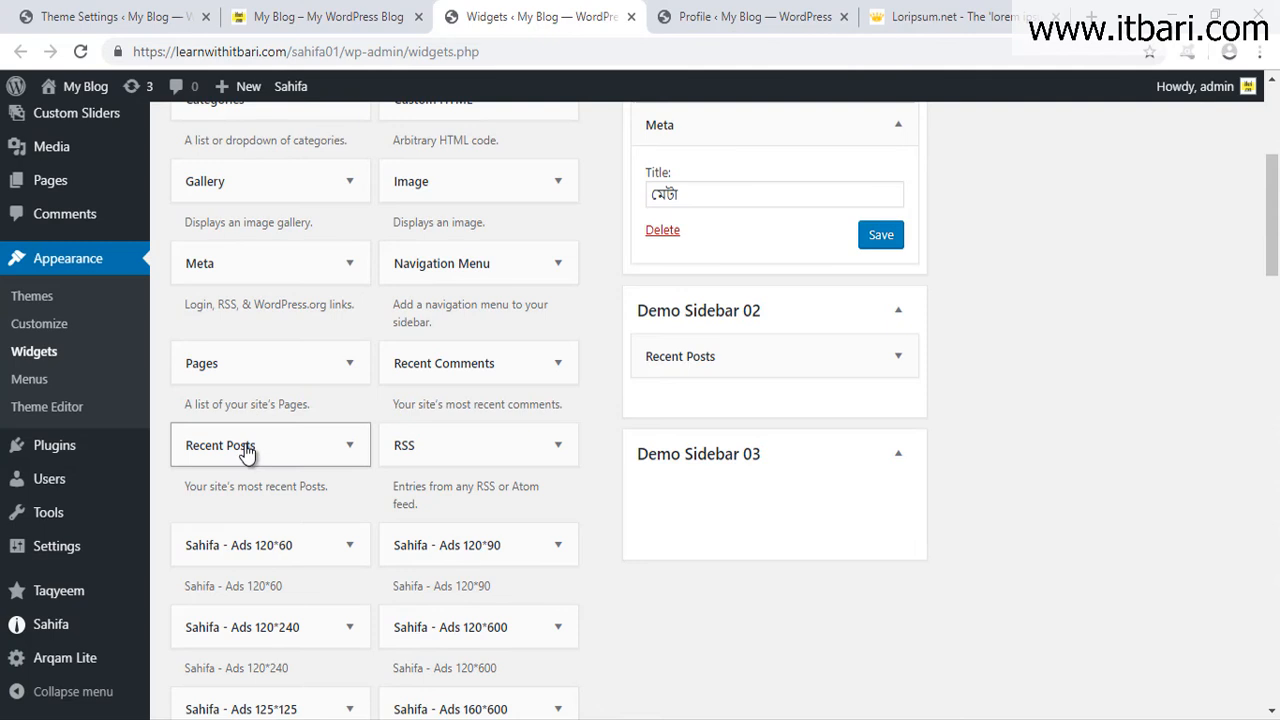
pyautogui.scroll(2, 270, 302)
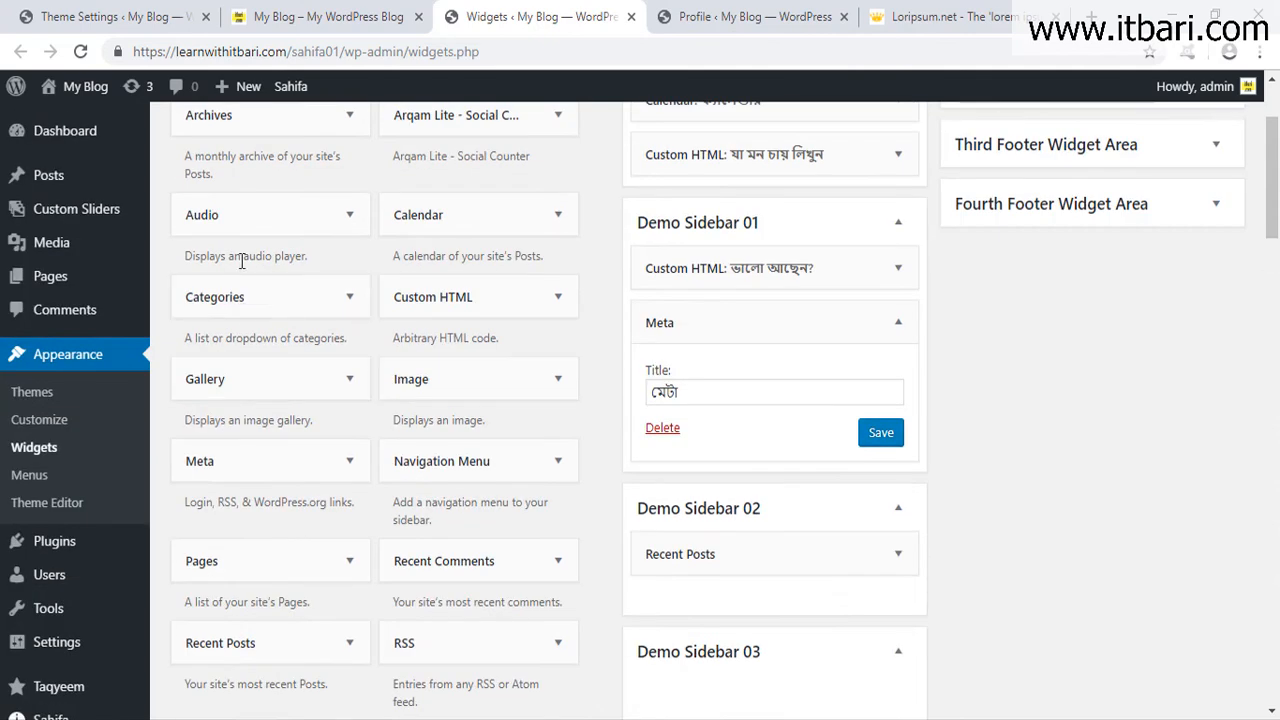
pyautogui.moveTo(241, 297); pyautogui.dragTo(754, 403)
pyautogui.click(820, 460)
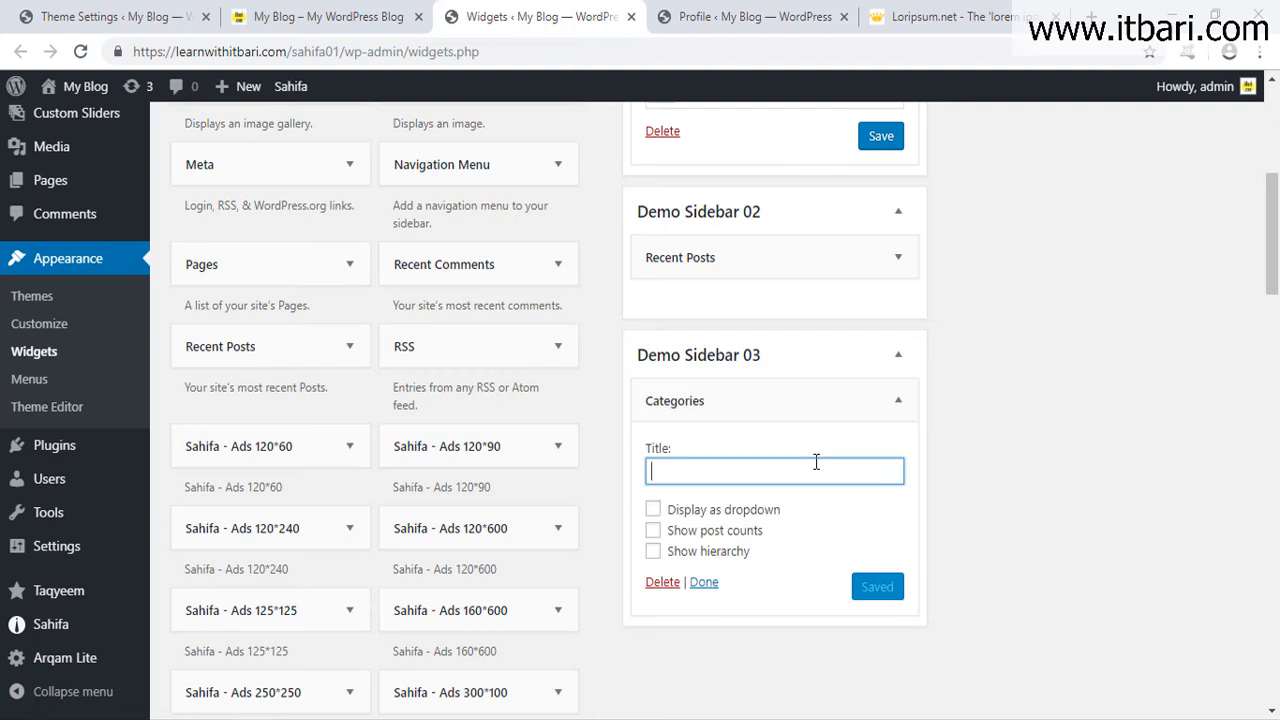
pyautogui.write('kZa')
pyautogui.hotkey('ctrl', 'a')
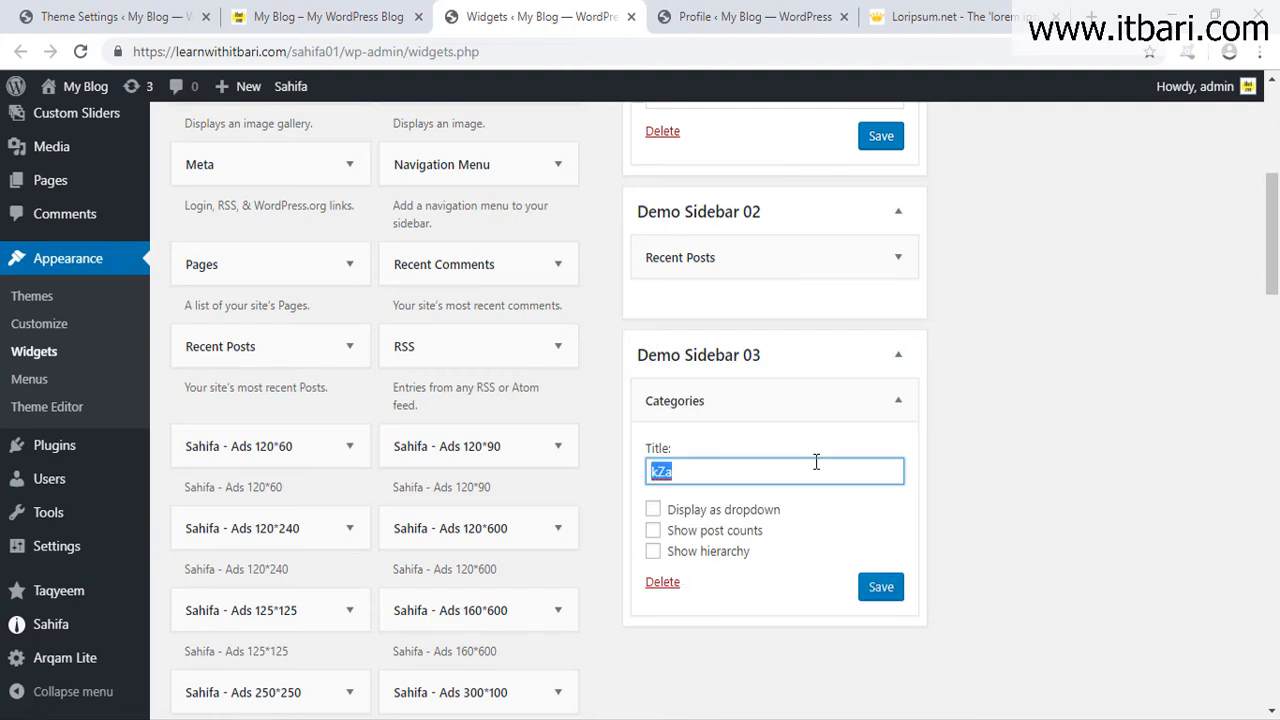
pyautogui.write('KZATAgori')
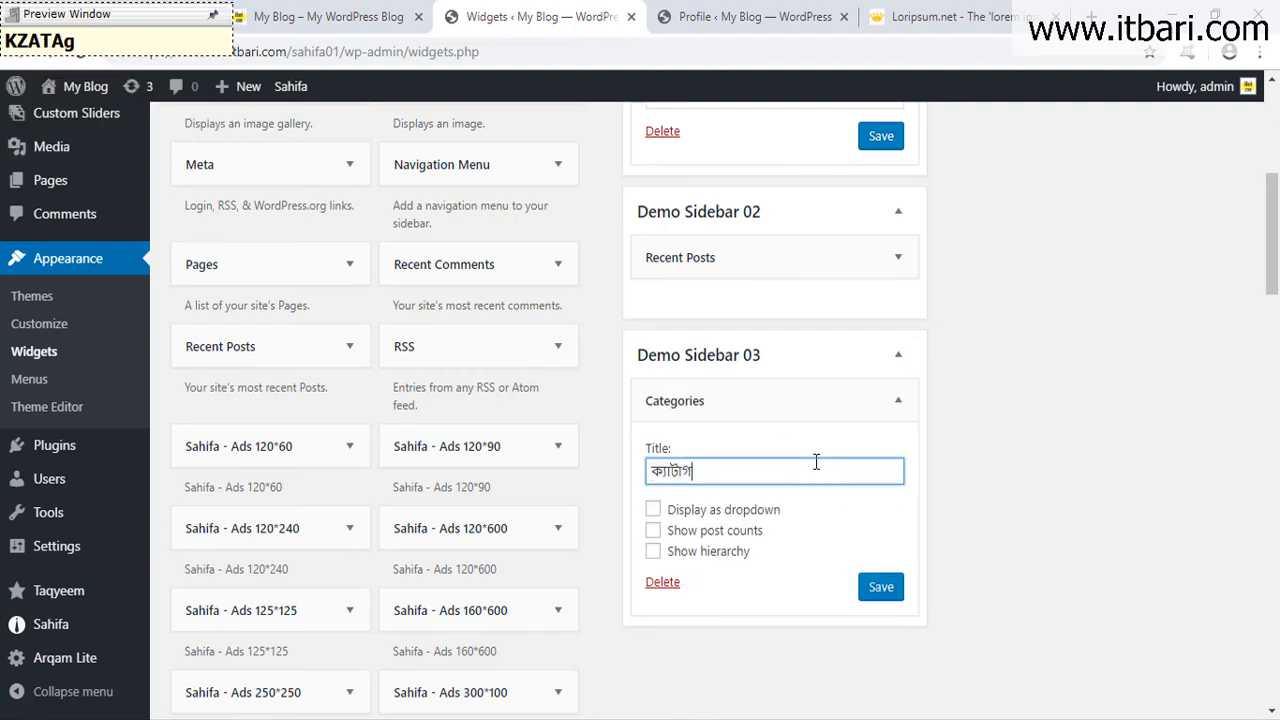
pyautogui.press('F12')
pyautogui.click(868, 592)
# Save the Meta widget in Demo Sidebar 01 and collapse all three demo sidebars.
pyautogui.scroll(1, 925, 285)
pyautogui.click(868, 240)
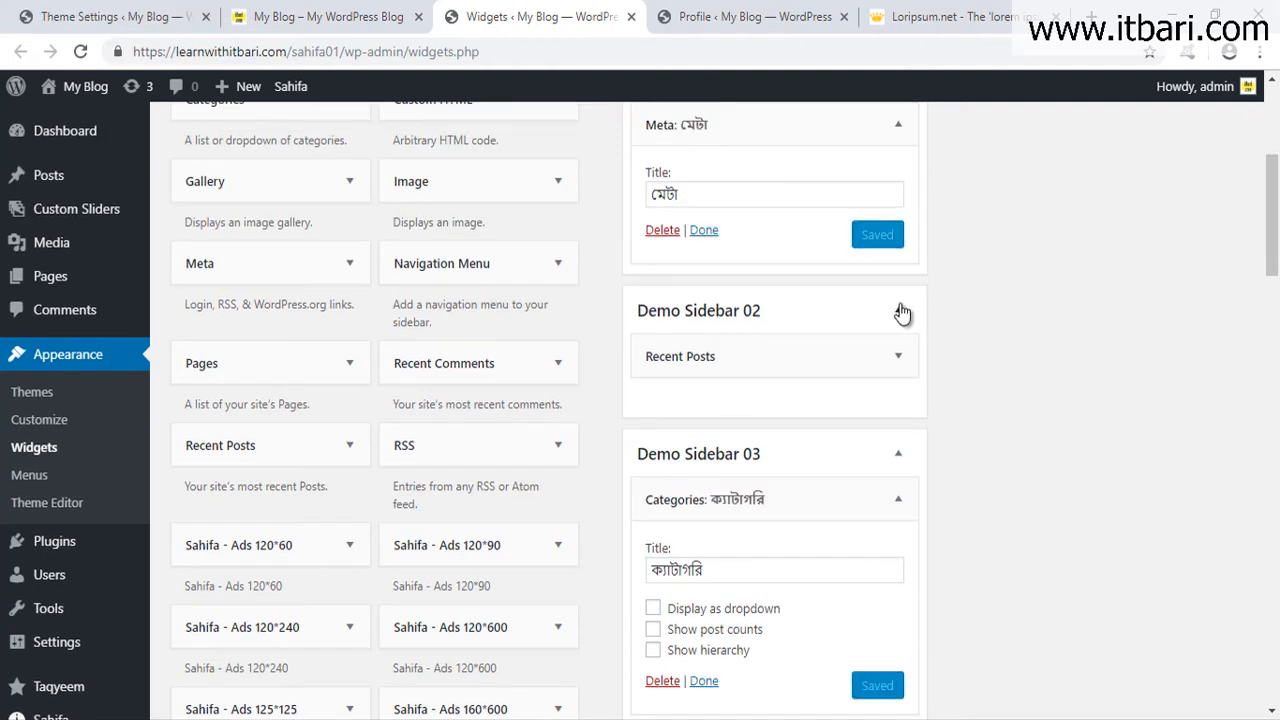
pyautogui.click(898, 310)
pyautogui.scroll(2, 900, 331)
pyautogui.click(898, 578)
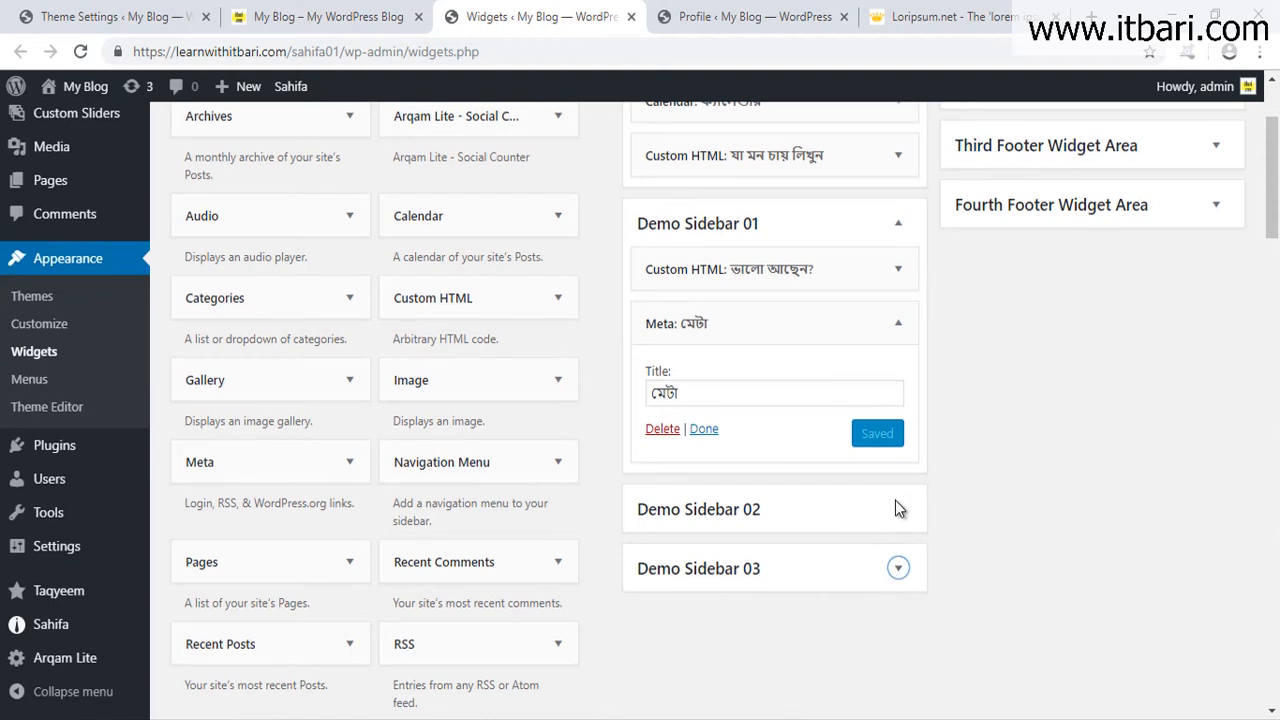
pyautogui.scroll(1, 894, 514)
pyautogui.click(900, 325)
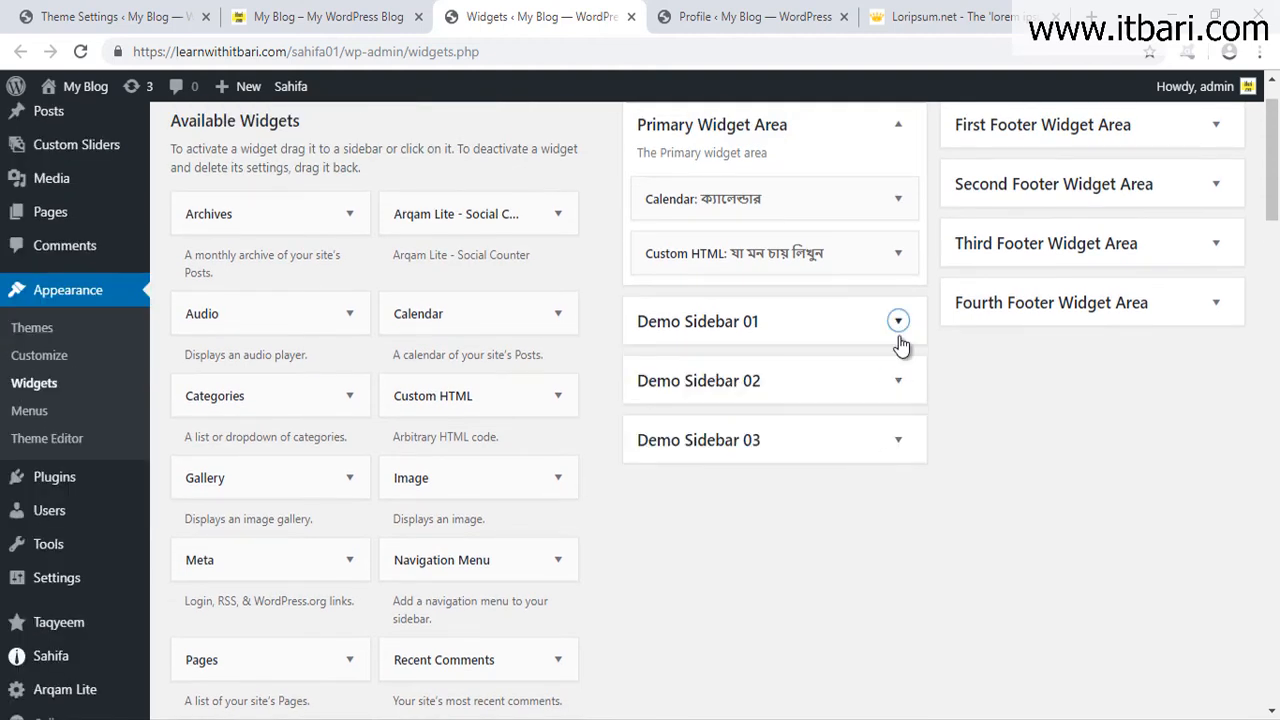
# Set the Home Sidebar to Demo Sidebar 02 in the Sahifa theme's custom sidebar settings and save the changes.
pyautogui.click(358, 20)
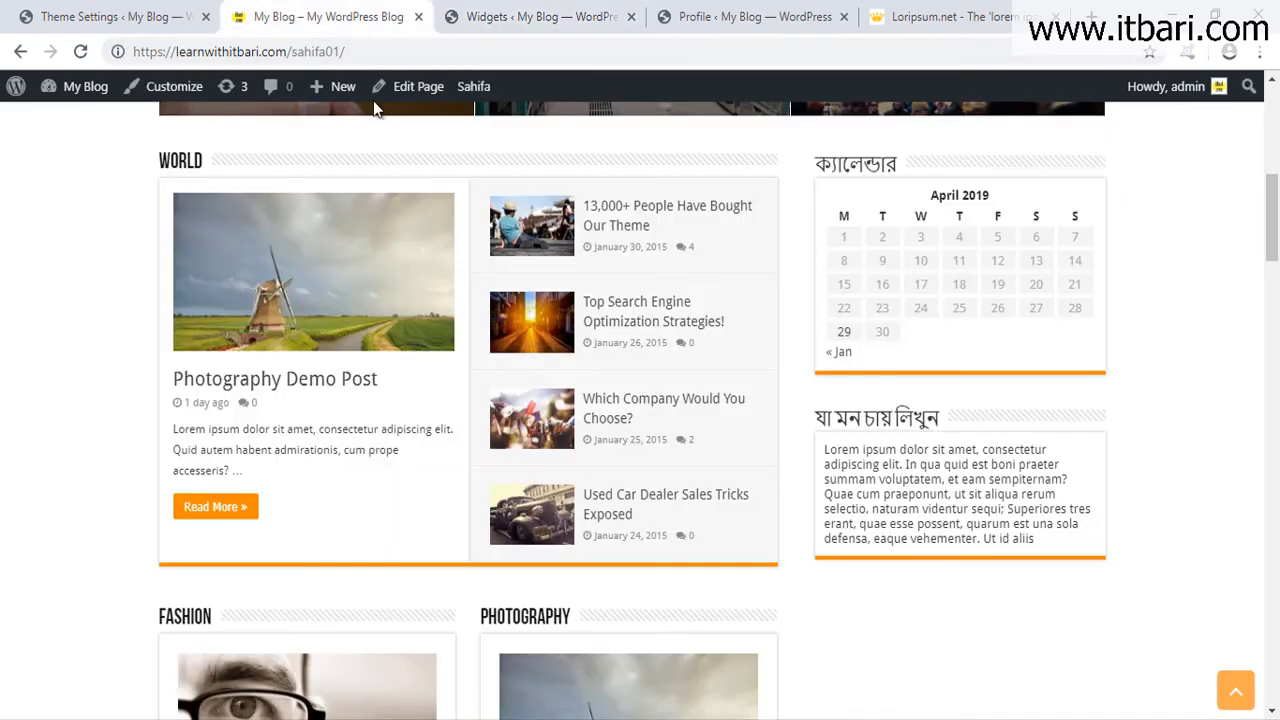
pyautogui.click(128, 22)
pyautogui.scroll(3, 640, 422)
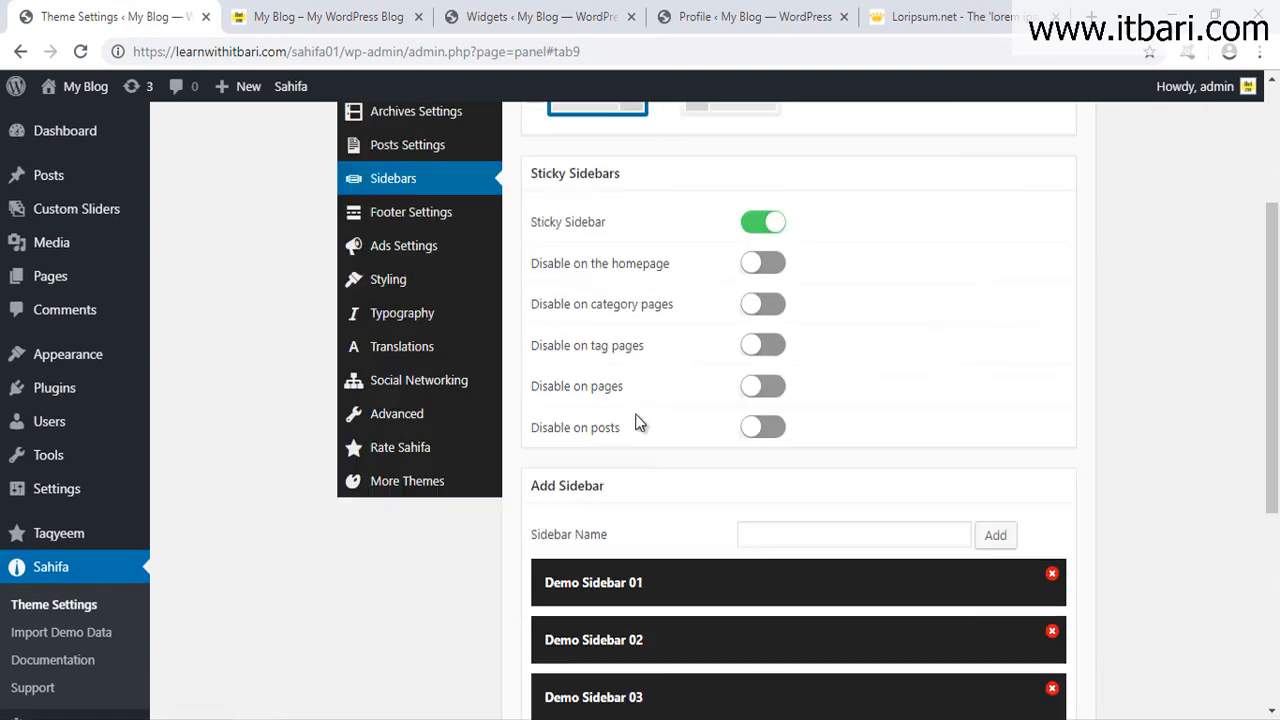
pyautogui.scroll(-4, 743, 410)
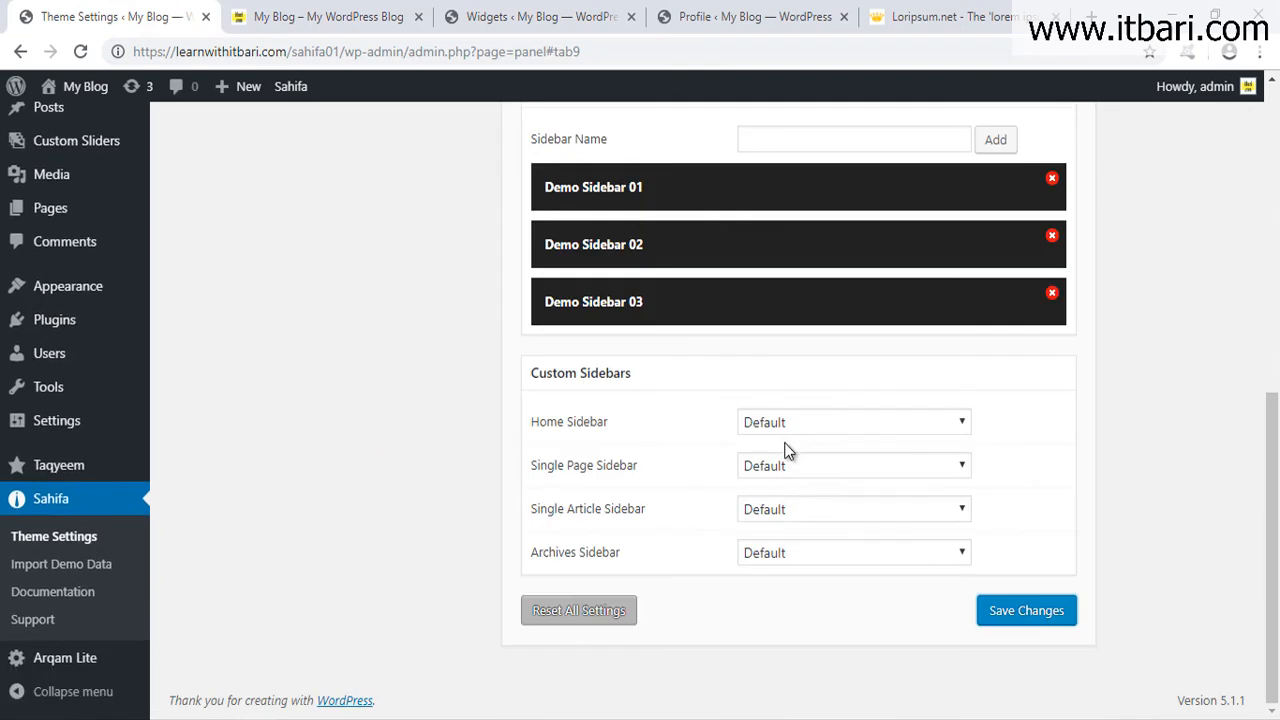
pyautogui.hotkey('ctrl', 'alt', 'd')
pyautogui.moveTo(487, 337); pyautogui.dragTo(1255, 674)
pyautogui.press('Escape')
pyautogui.click(813, 430)
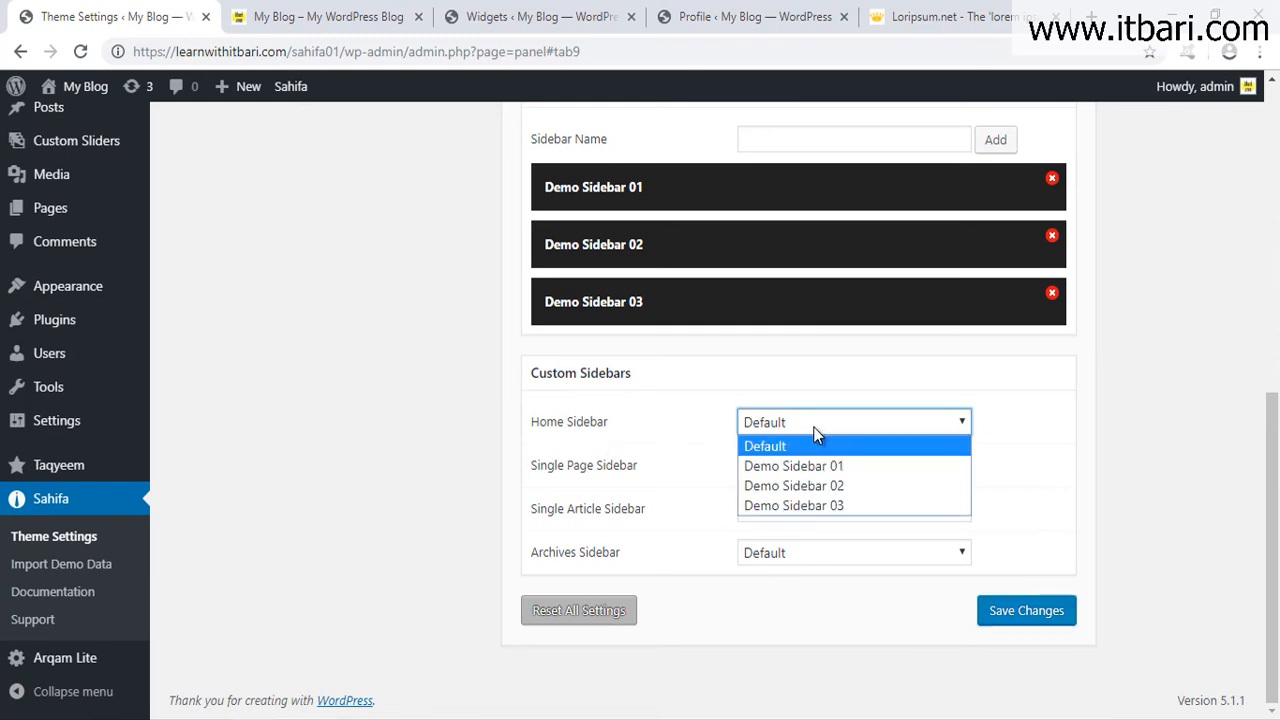
pyautogui.click(818, 484)
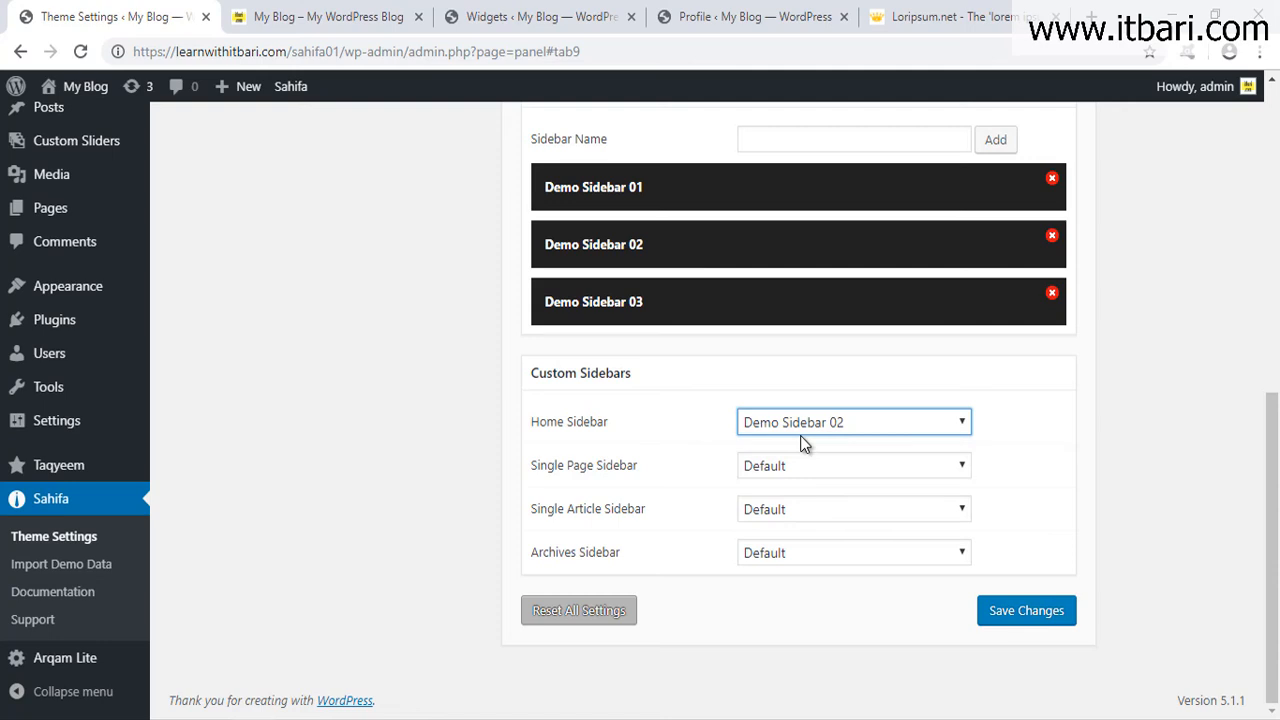
pyautogui.click(1007, 627)
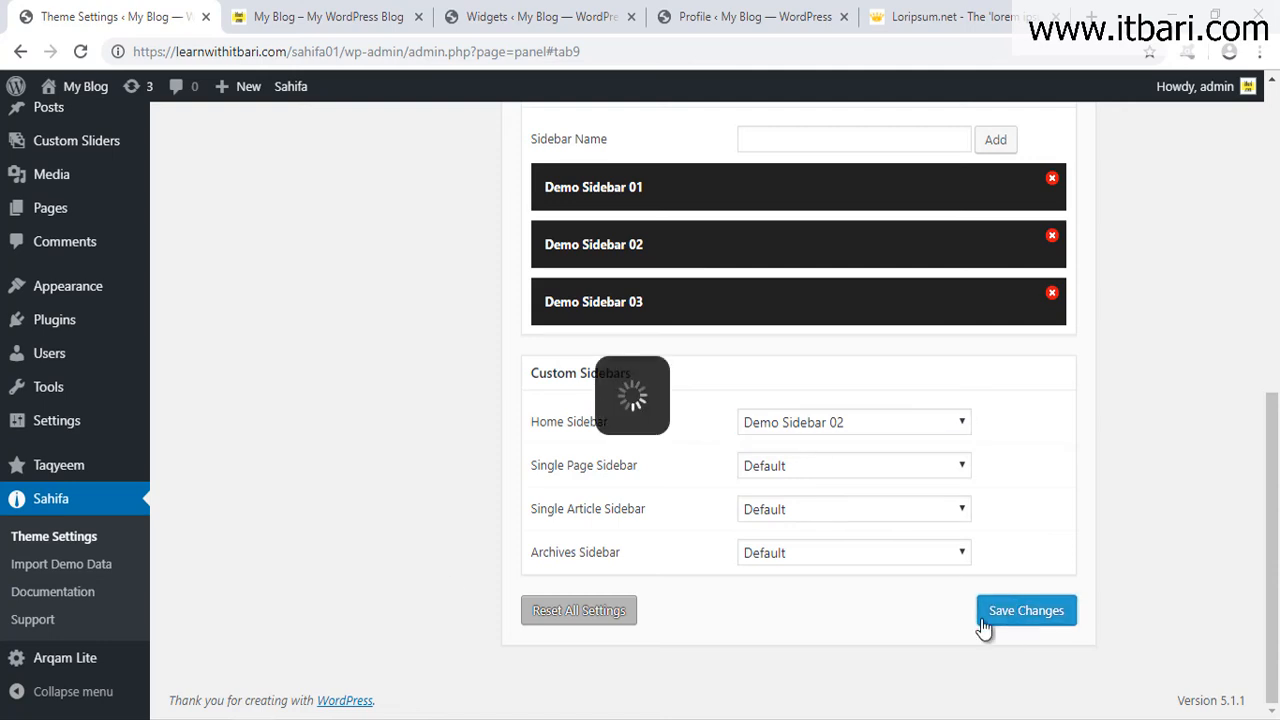
# Reload the blog's home page and check which widgets its sidebar shows against the theme's Home Sidebar setting.
pyautogui.click(297, 17)
pyautogui.click(82, 53)
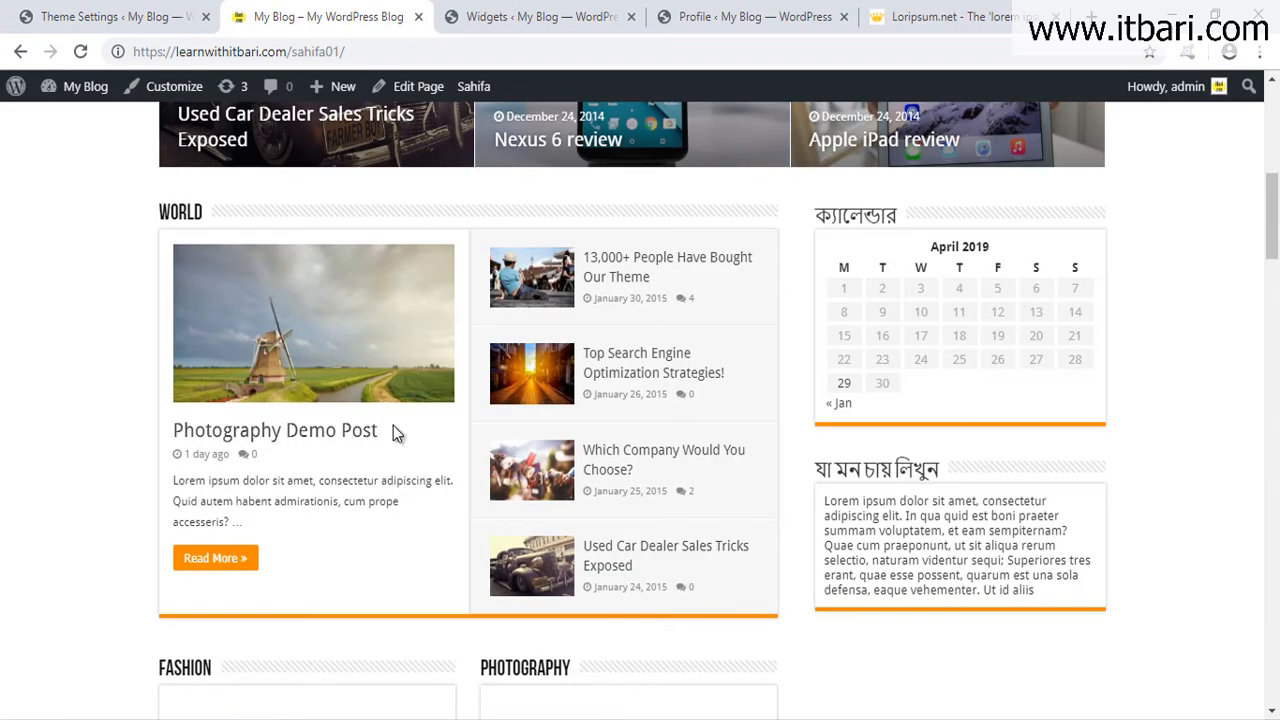
pyautogui.moveTo(800, 190)
pyautogui.mouseDown()
pyautogui.moveTo(866, 284)
pyautogui.moveTo(1094, 509)
pyautogui.moveTo(1118, 590)
pyautogui.mouseUp()
pyautogui.press('Escape')
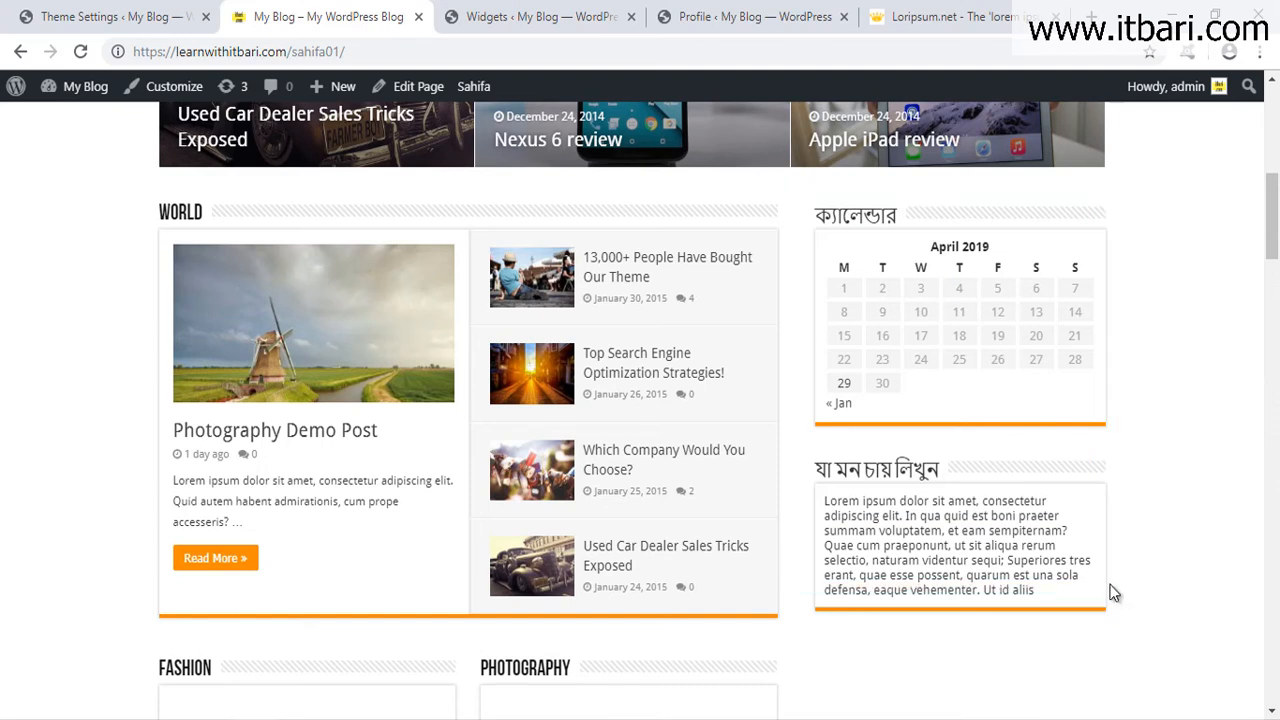
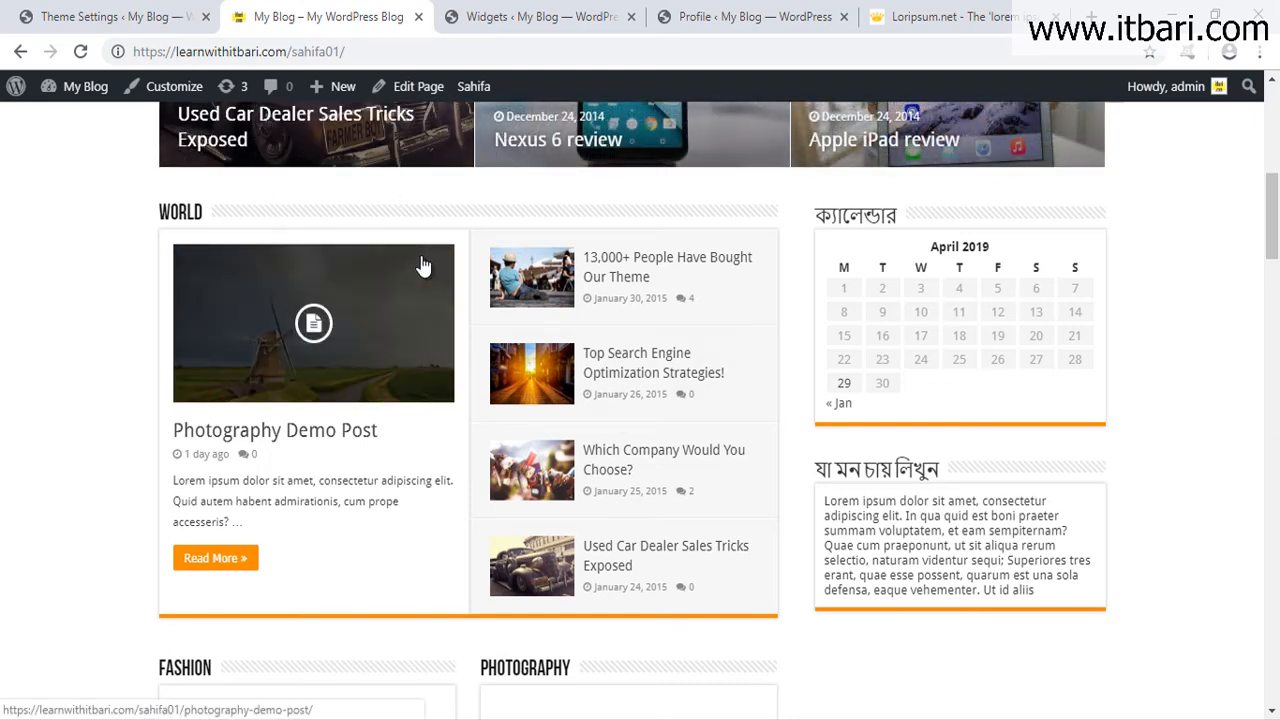
pyautogui.click(110, 16)
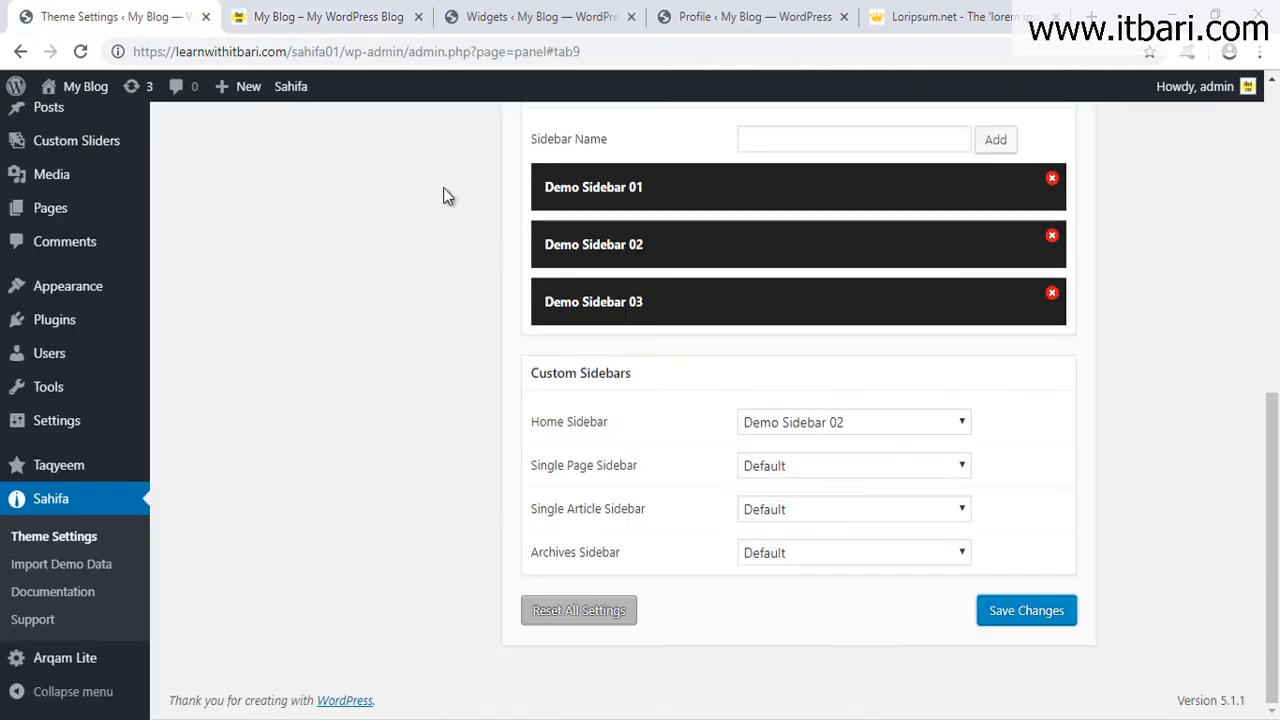
pyautogui.click(302, 16)
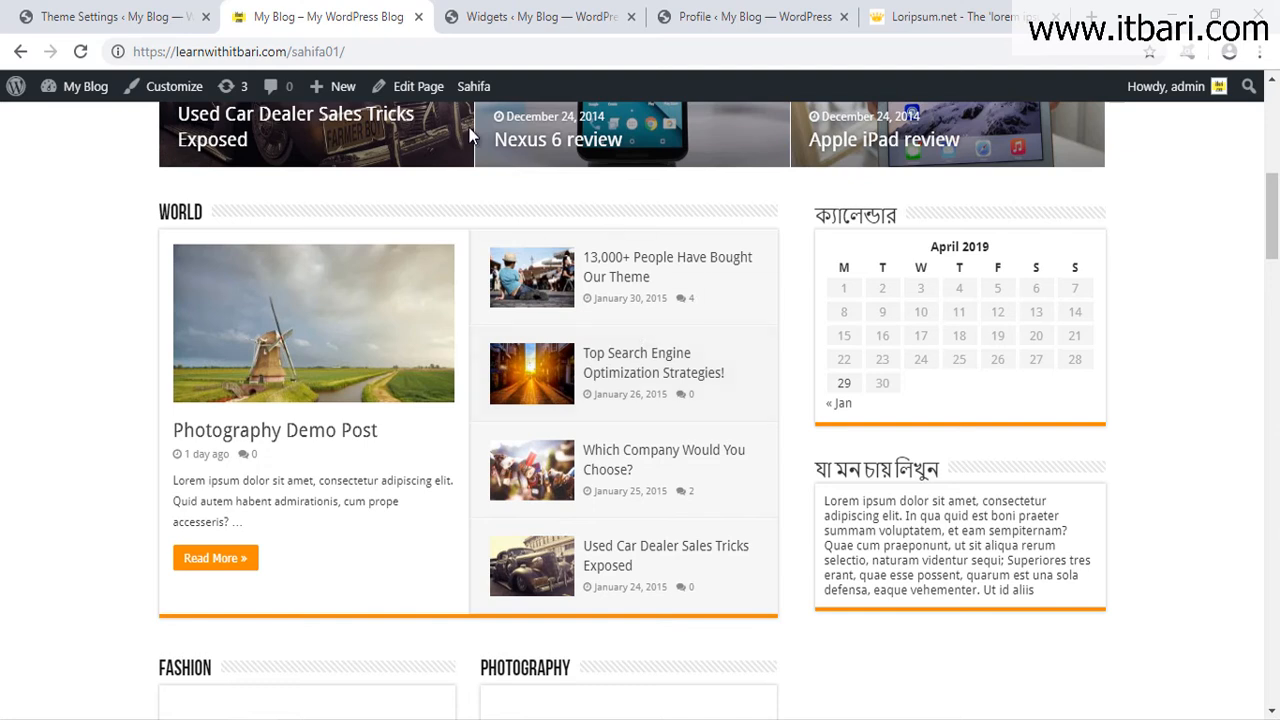
# Open the blog's home page for editing and review its Page Builder blocks.
pyautogui.click(415, 95)
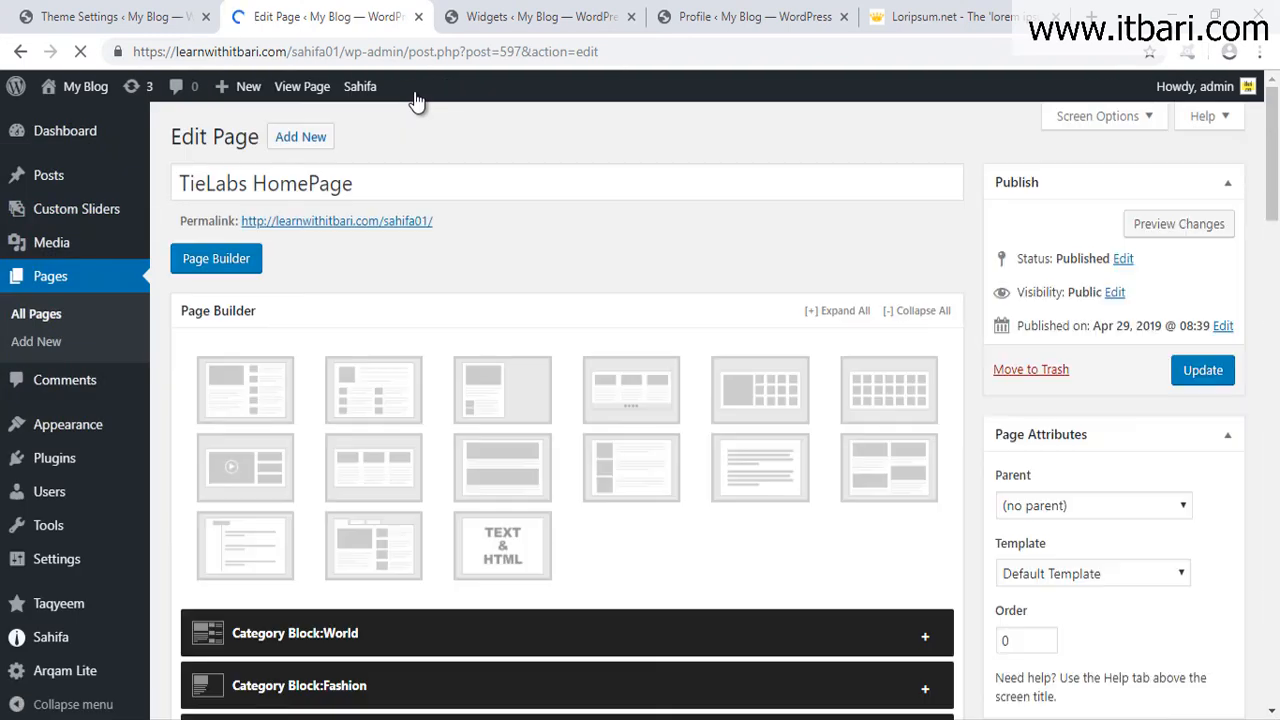
pyautogui.scroll(-8, 683, 449)
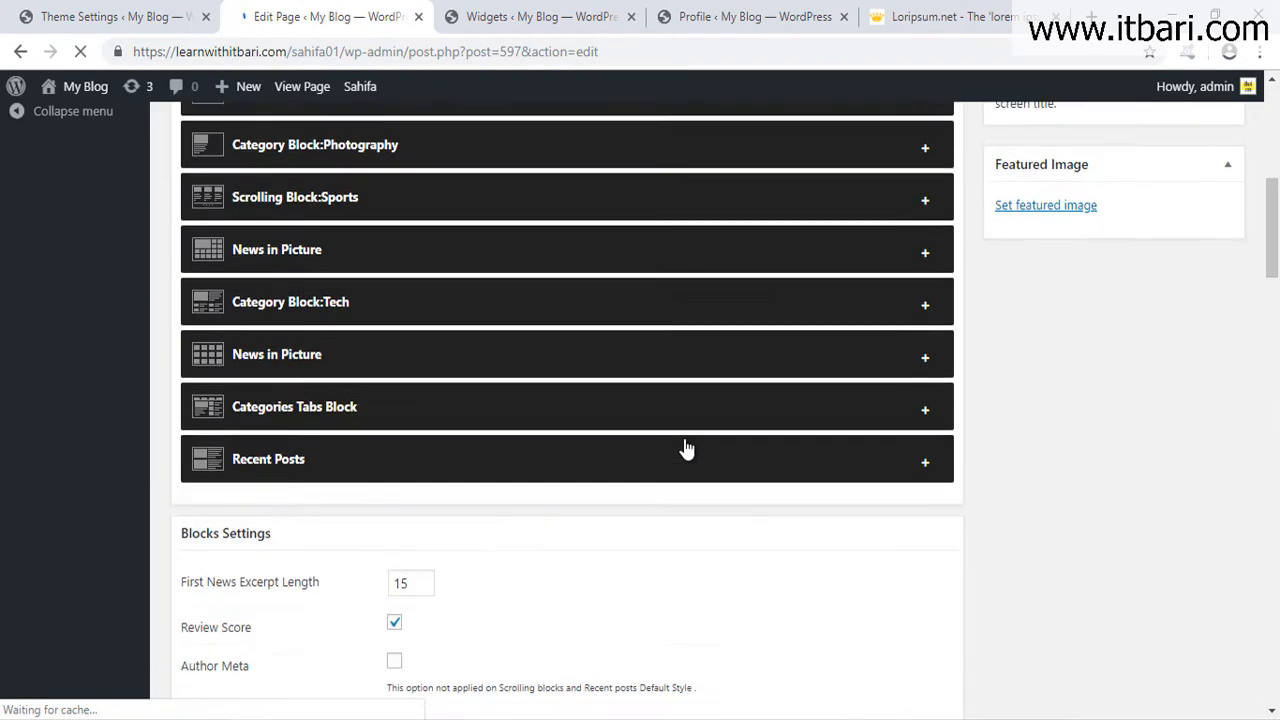
pyautogui.scroll(-3, 684, 438)
pyautogui.scroll(7, 684, 438)
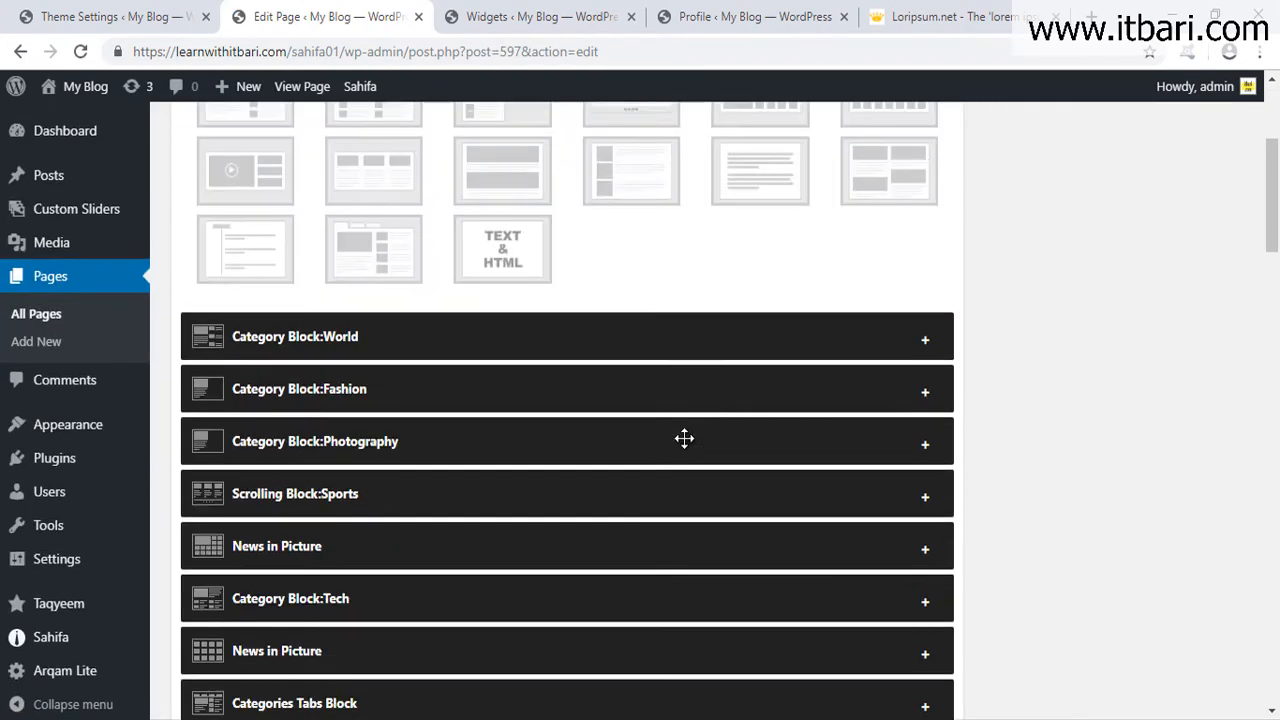
pyautogui.moveTo(155, 301); pyautogui.dragTo(1047, 670)
pyautogui.press('Escape')
# Choose Demo Sidebar 02 as the home page's sidebar in its Sahifa page options and update the page.
pyautogui.scroll(-3, 1038, 621)
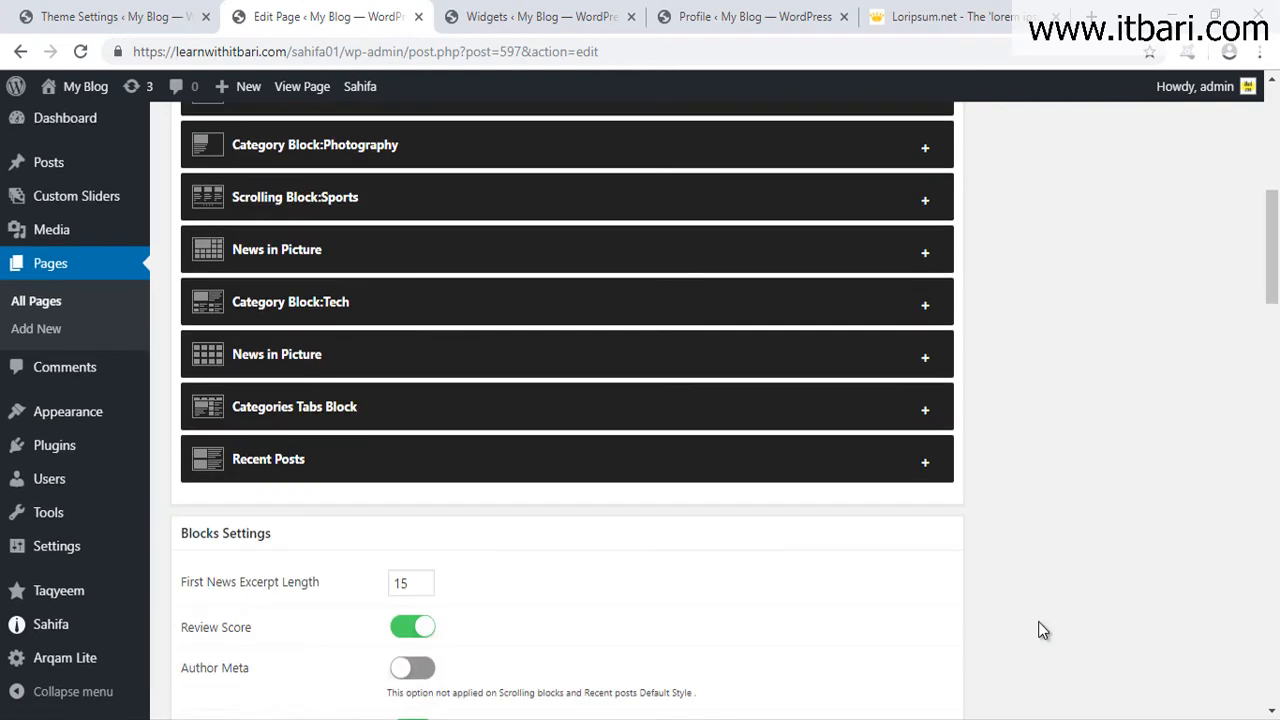
pyautogui.scroll(-8, 1038, 621)
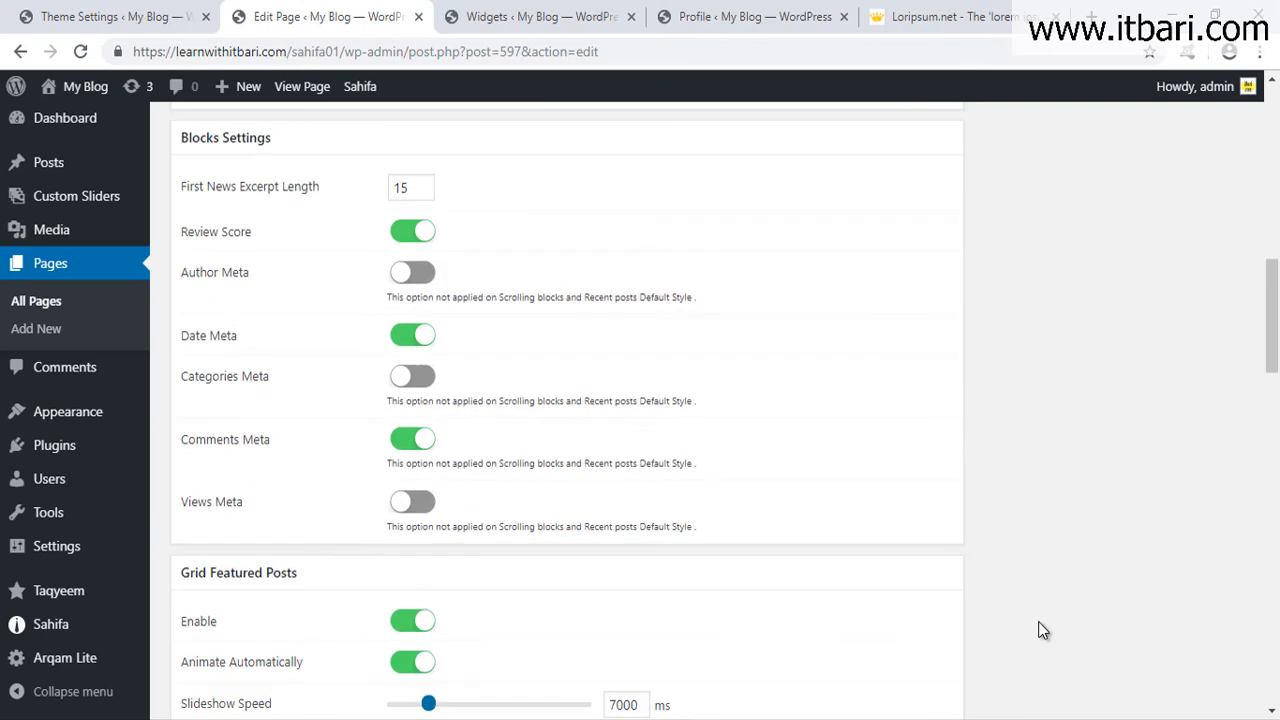
pyautogui.scroll(-1, 1038, 630)
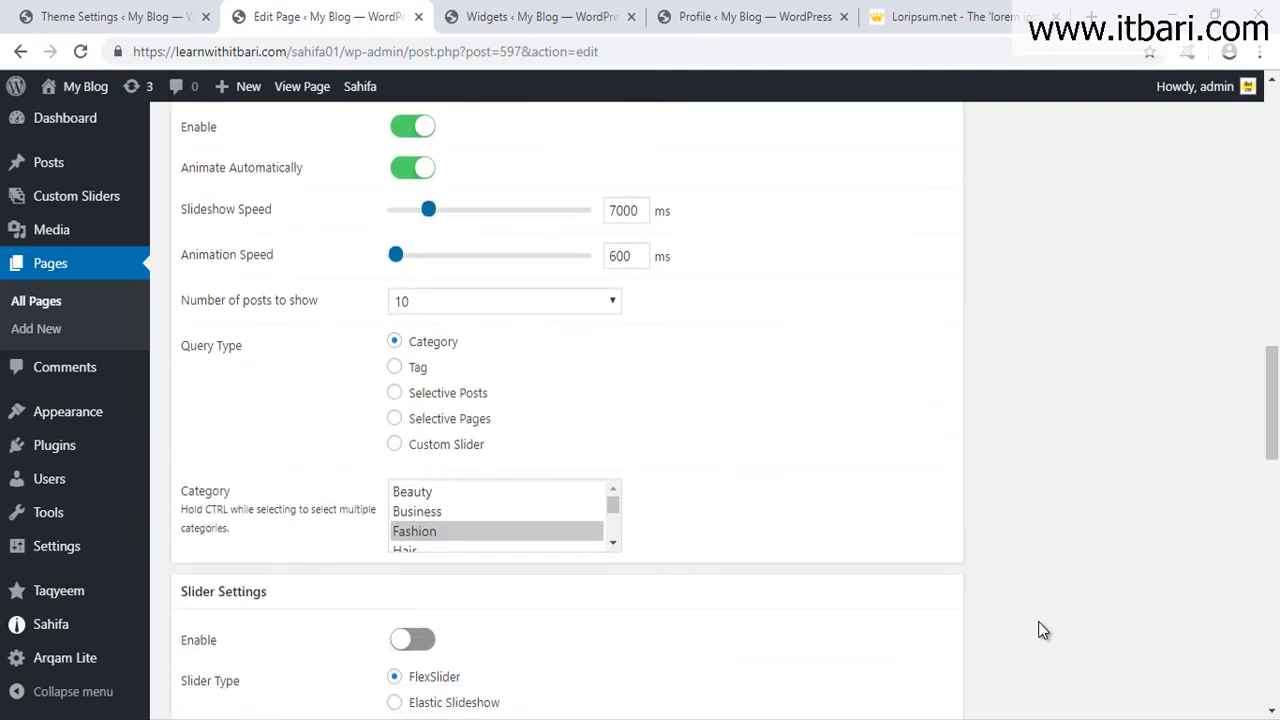
pyautogui.scroll(-1, 1038, 630)
pyautogui.scroll(-4, 781, 513)
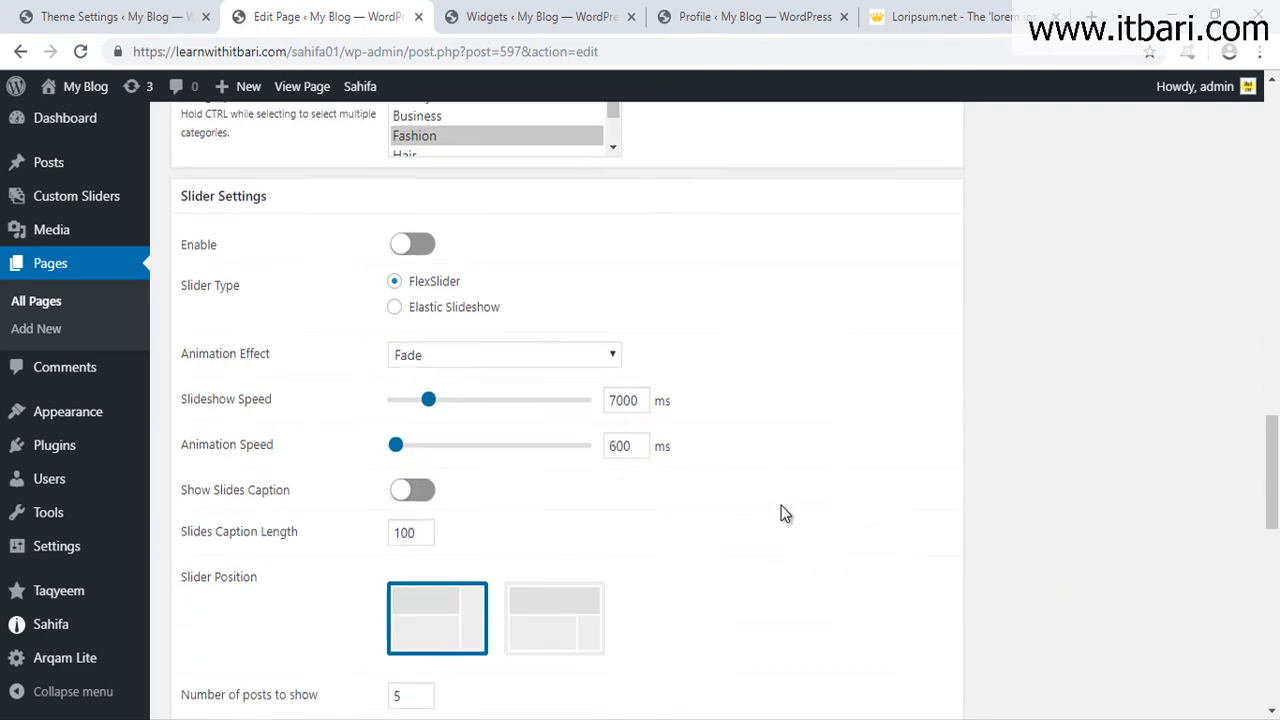
pyautogui.scroll(-5, 781, 513)
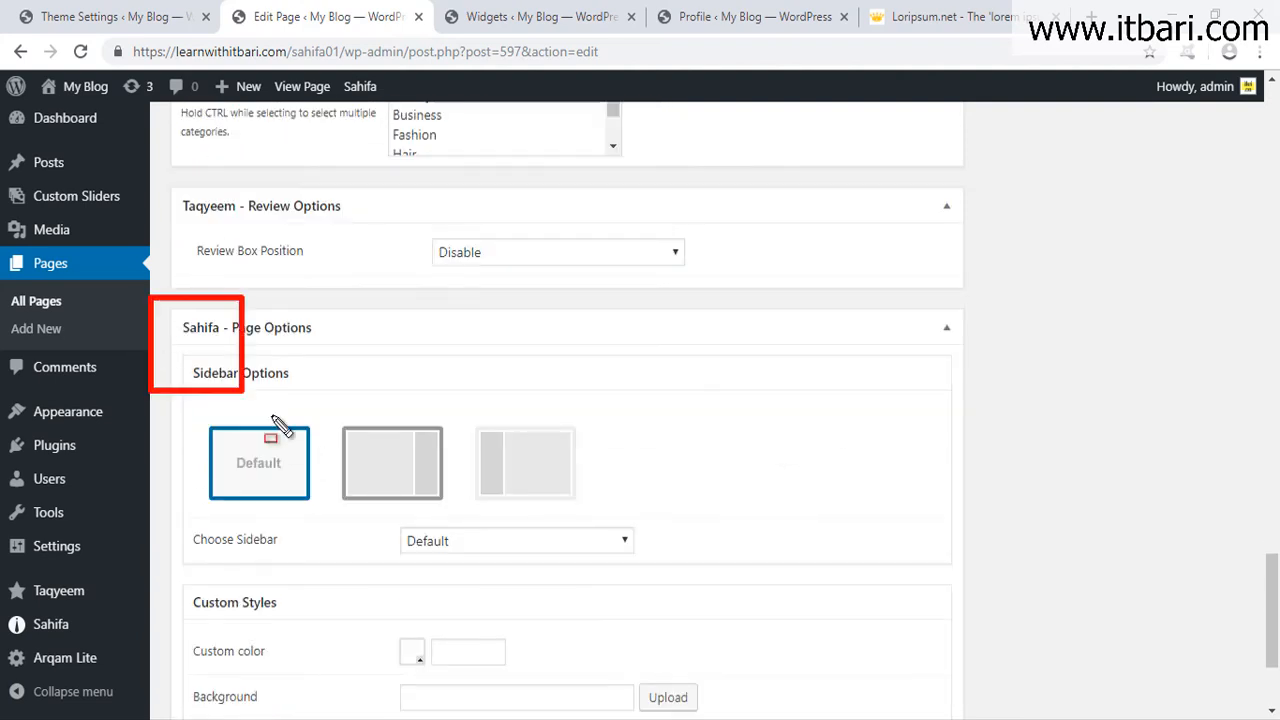
pyautogui.scroll(-2, 760, 585)
pyautogui.moveTo(376, 321); pyautogui.dragTo(730, 381)
pyautogui.press('Escape')
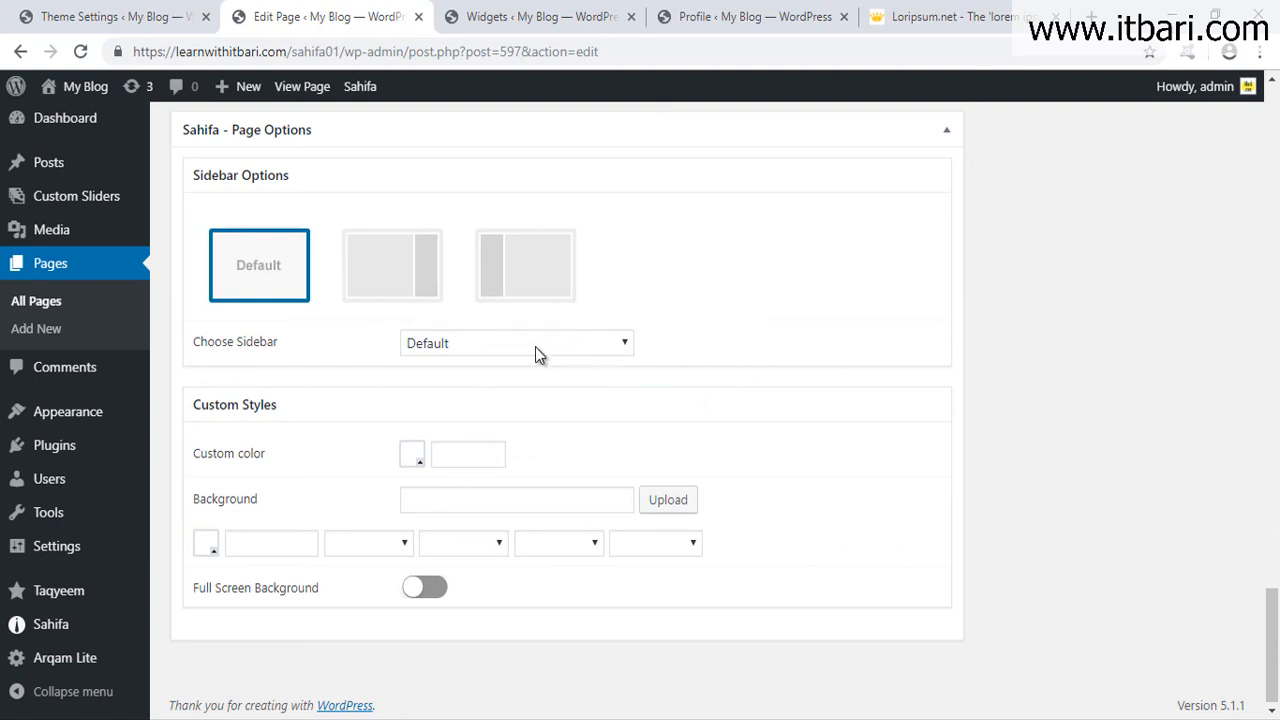
pyautogui.click(535, 347)
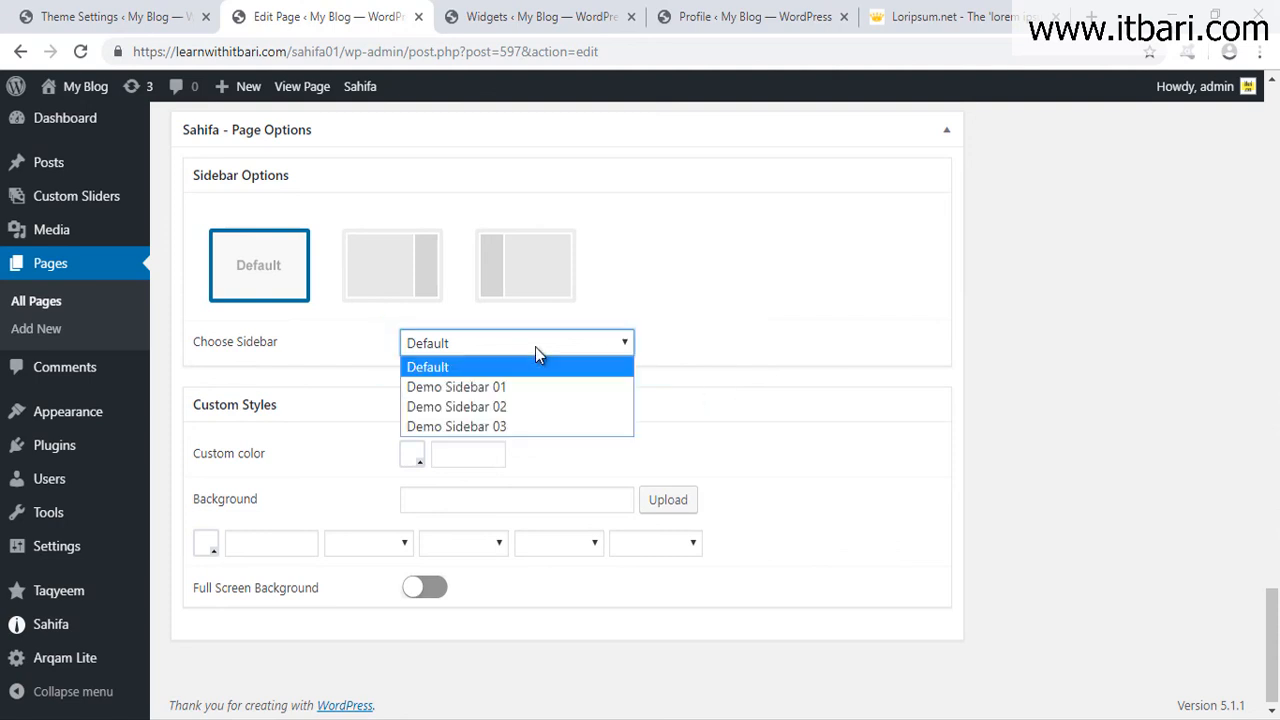
pyautogui.click(510, 406)
pyautogui.scroll(20, 1009, 369)
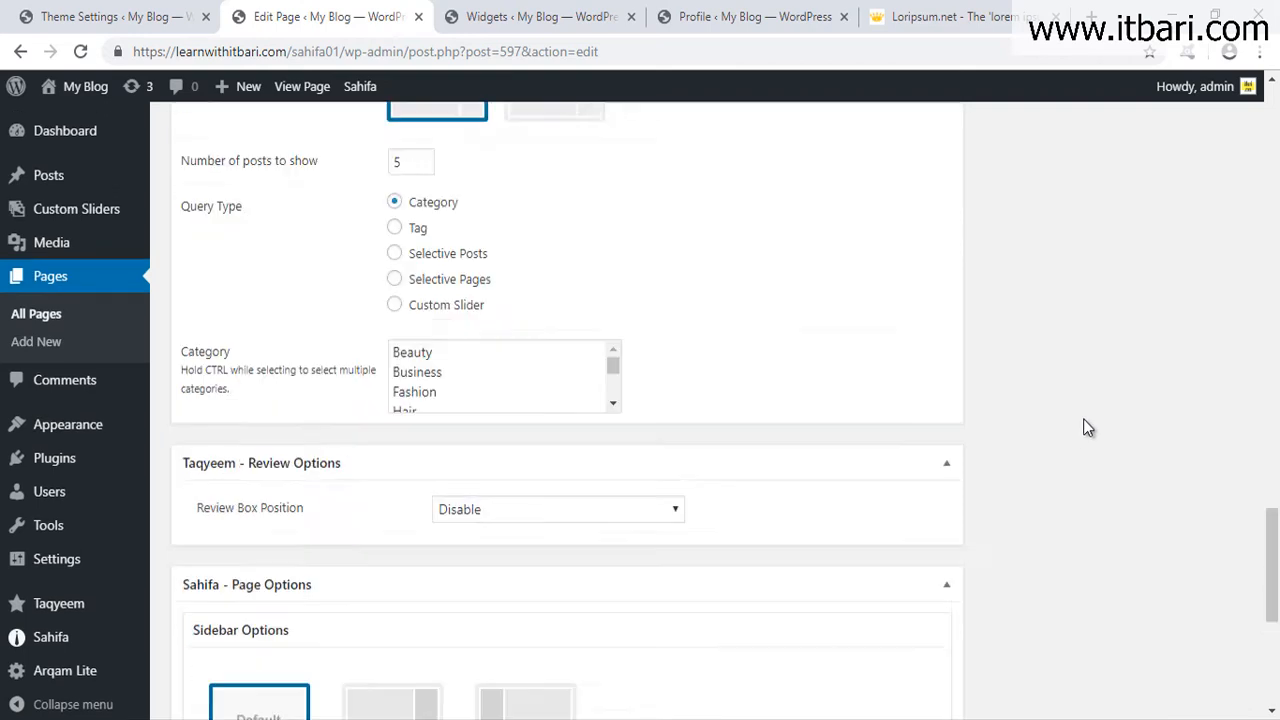
pyautogui.scroll(5, 1099, 252)
pyautogui.click(1194, 394)
# Open the home page's permalink in a new tab and check the widgets in its sidebar.
pyautogui.keyDown('ctrl'); pyautogui.click(389, 222); pyautogui.keyUp('ctrl')
pyautogui.click(455, 28)
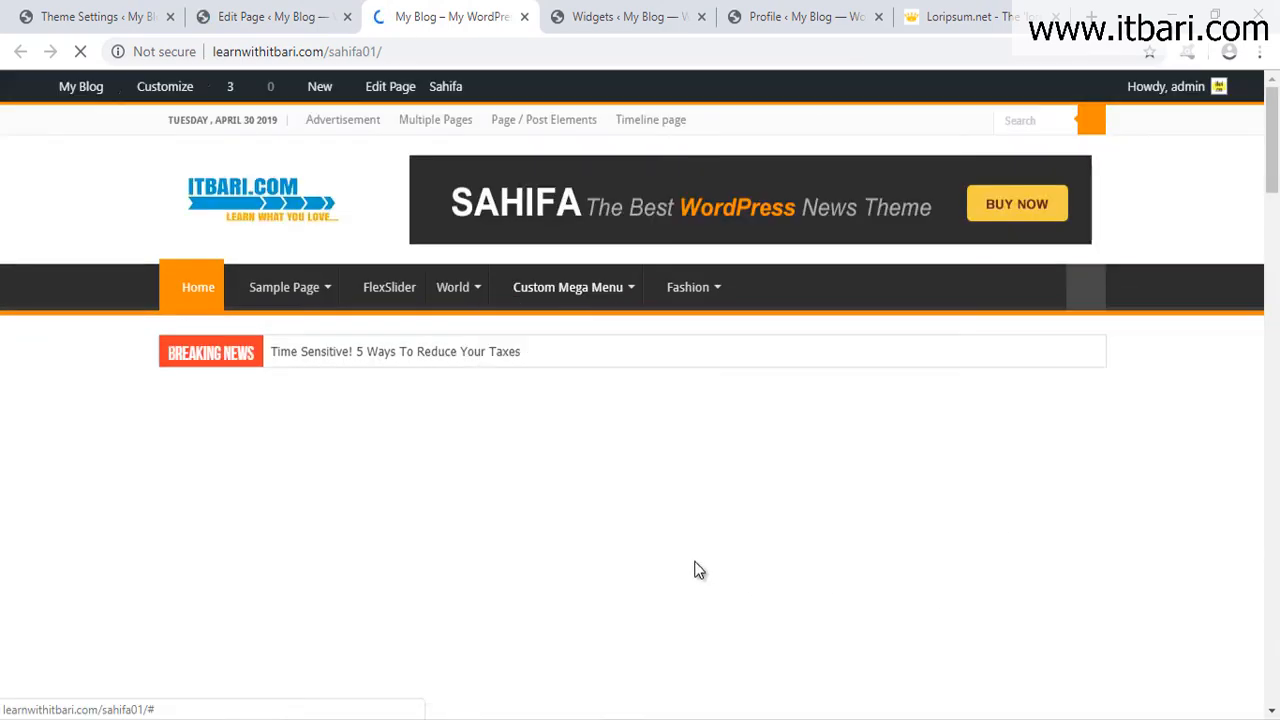
pyautogui.scroll(-8, 1001, 500)
pyautogui.scroll(2, 1001, 500)
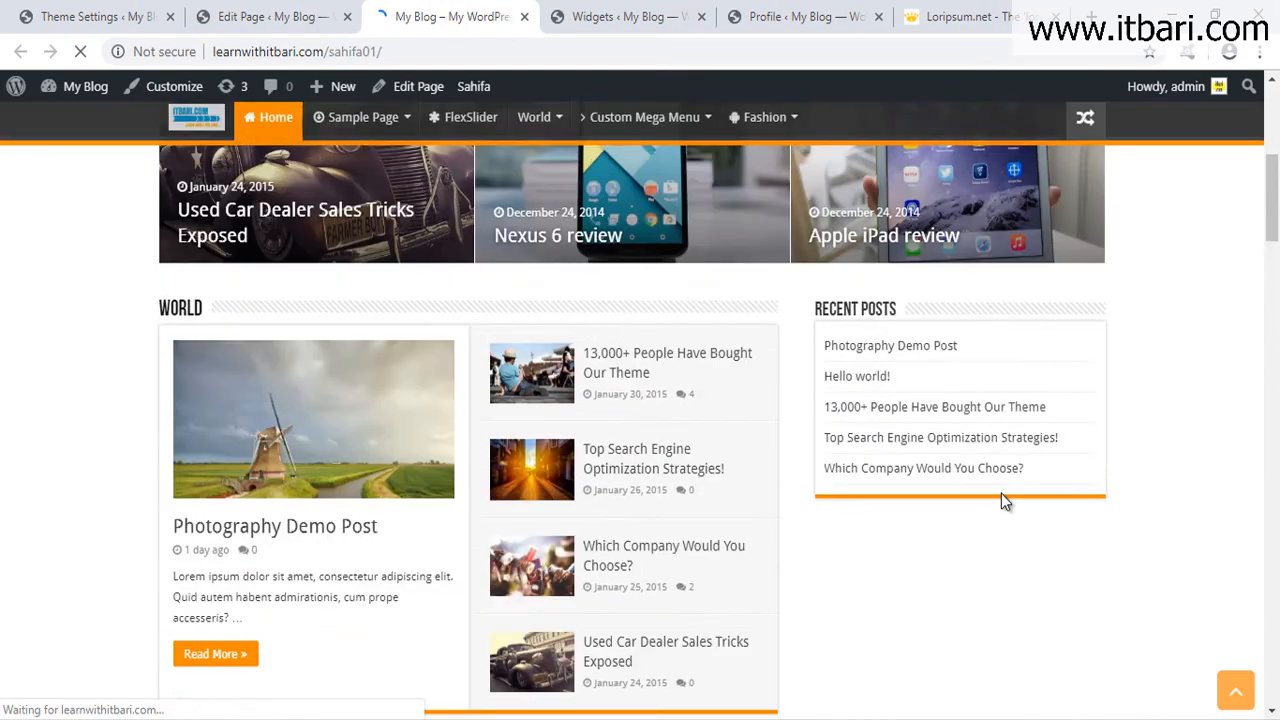
pyautogui.moveTo(793, 276); pyautogui.dragTo(1118, 528)
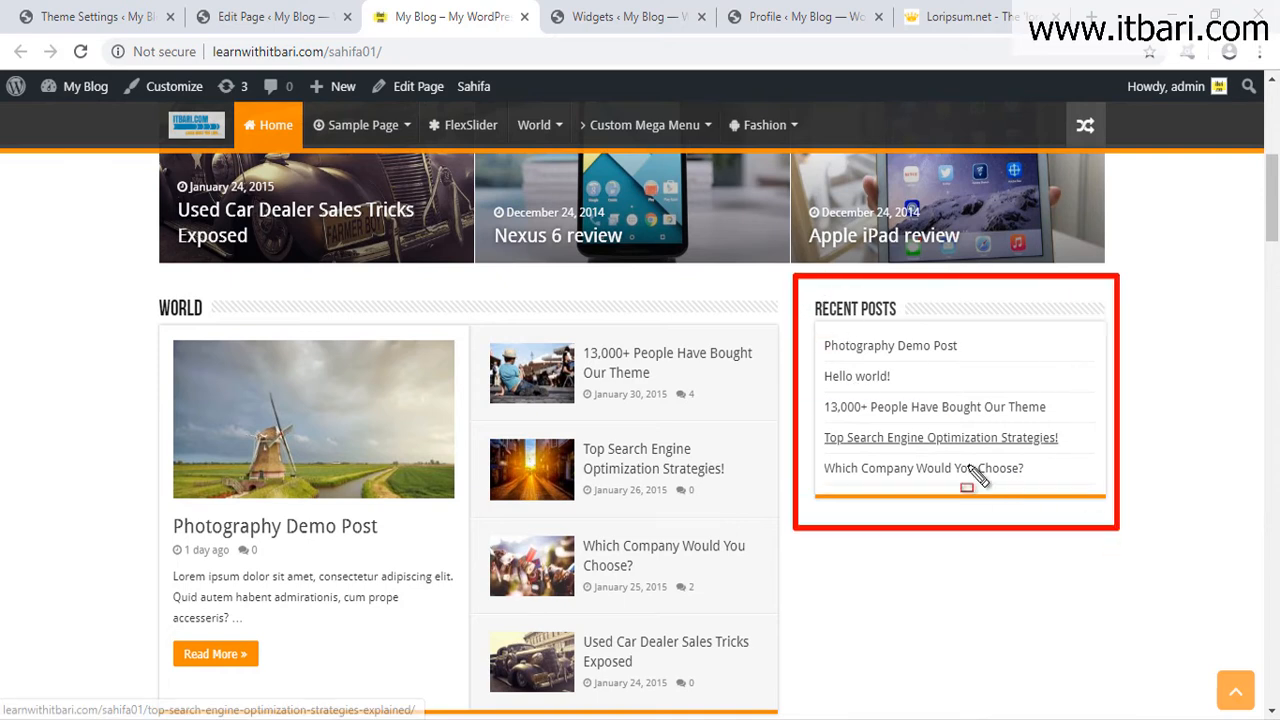
# Check the widgets in Demo Sidebar 02 on the Widgets page against the home page's sidebar.
pyautogui.click(636, 14)
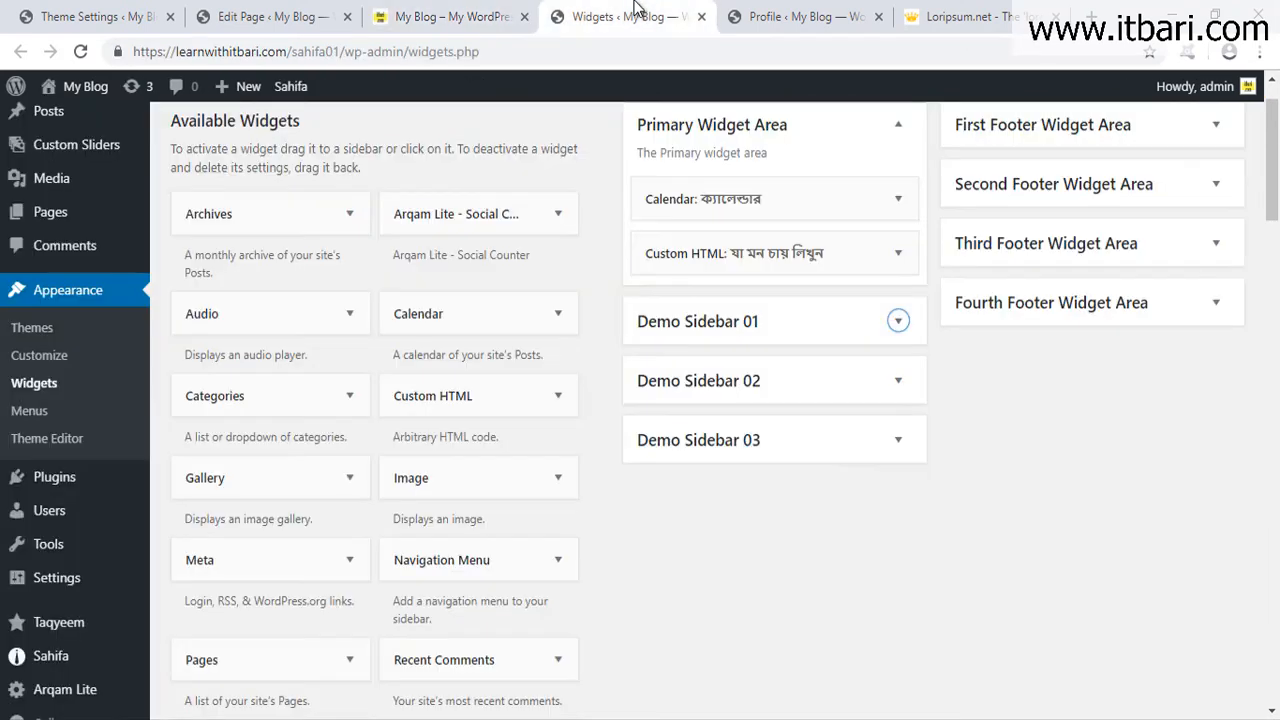
pyautogui.click(898, 382)
pyautogui.click(897, 383)
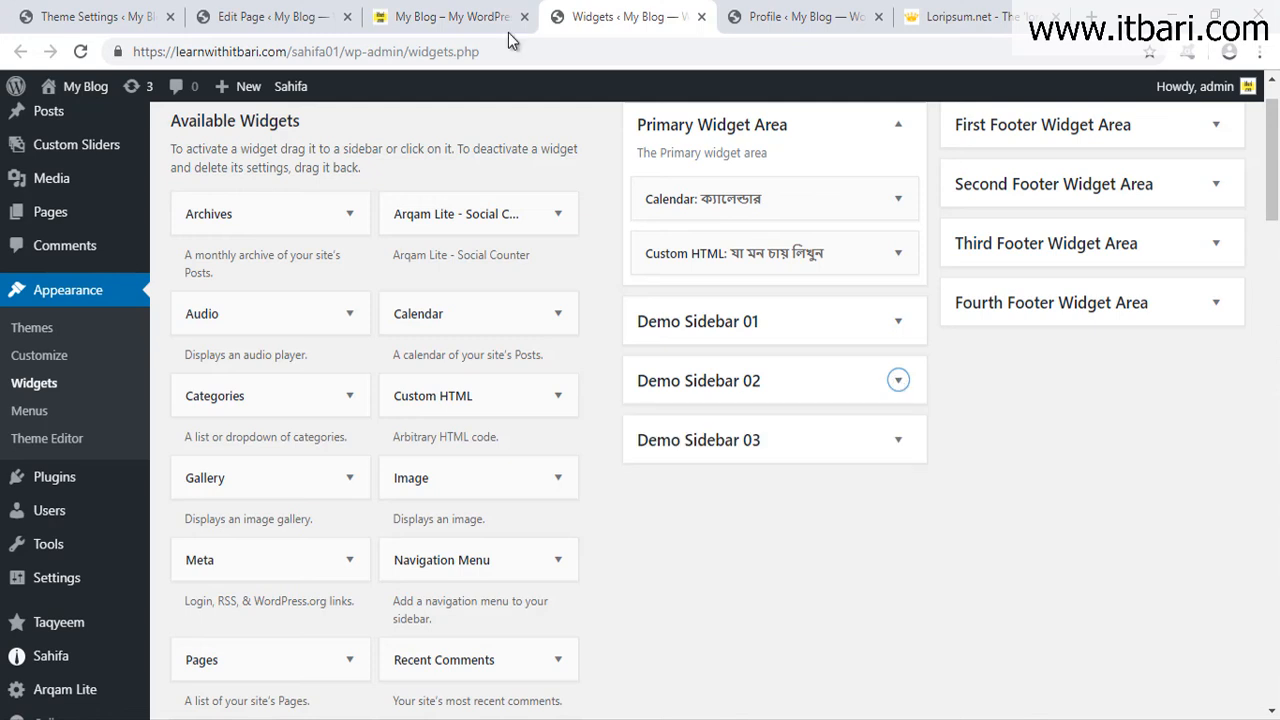
pyautogui.click(450, 16)
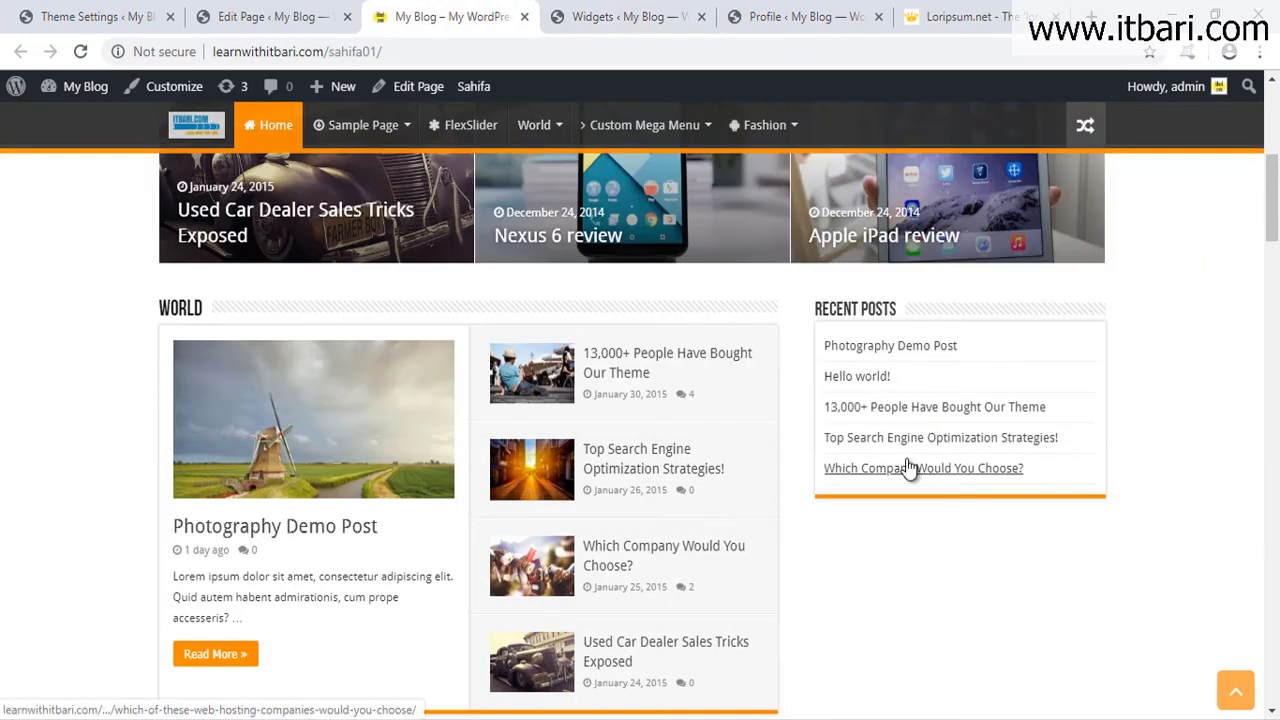
# Set the Single Article Sidebar to Demo Sidebar 03 in the theme's custom sidebar settings.
pyautogui.click(105, 17)
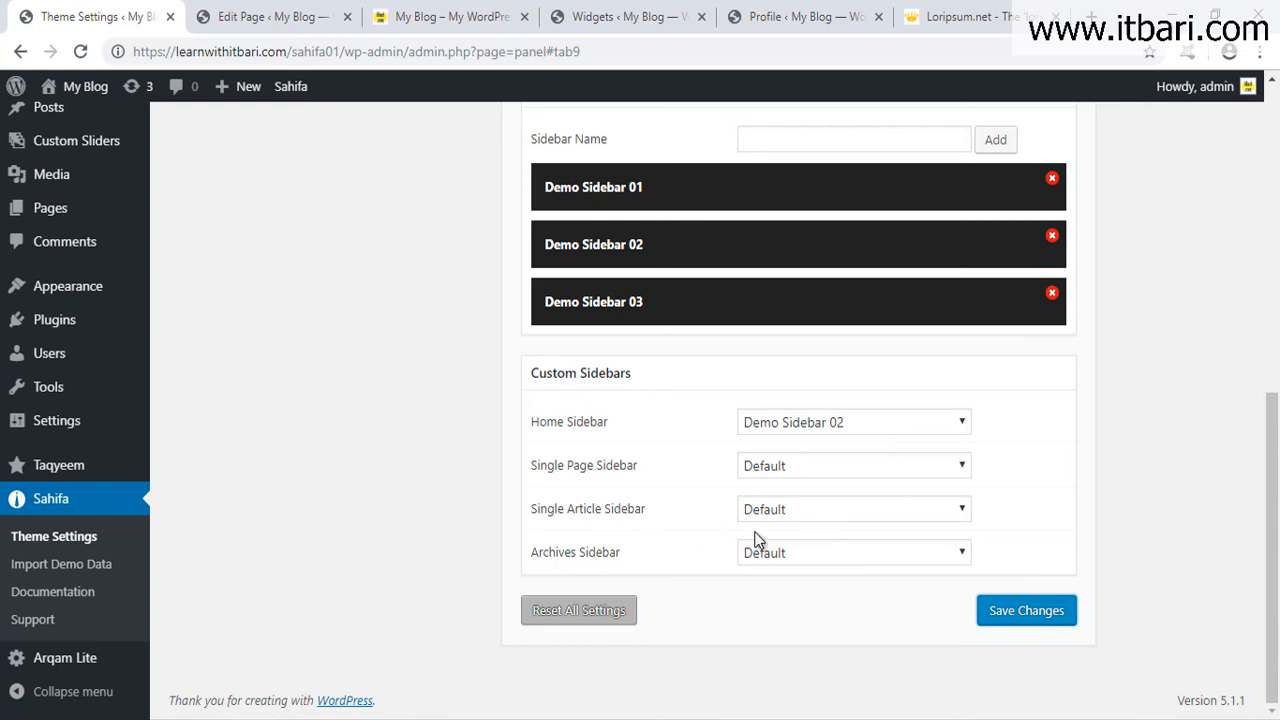
pyautogui.click(805, 514)
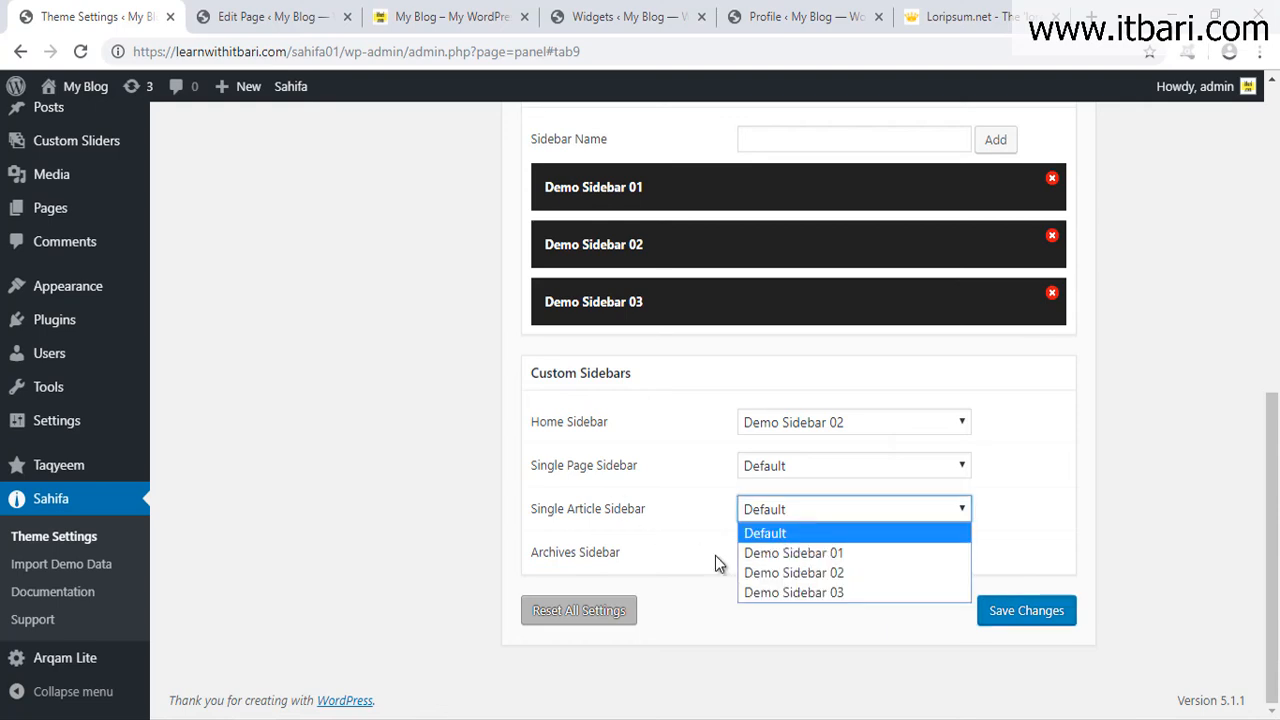
pyautogui.click(793, 596)
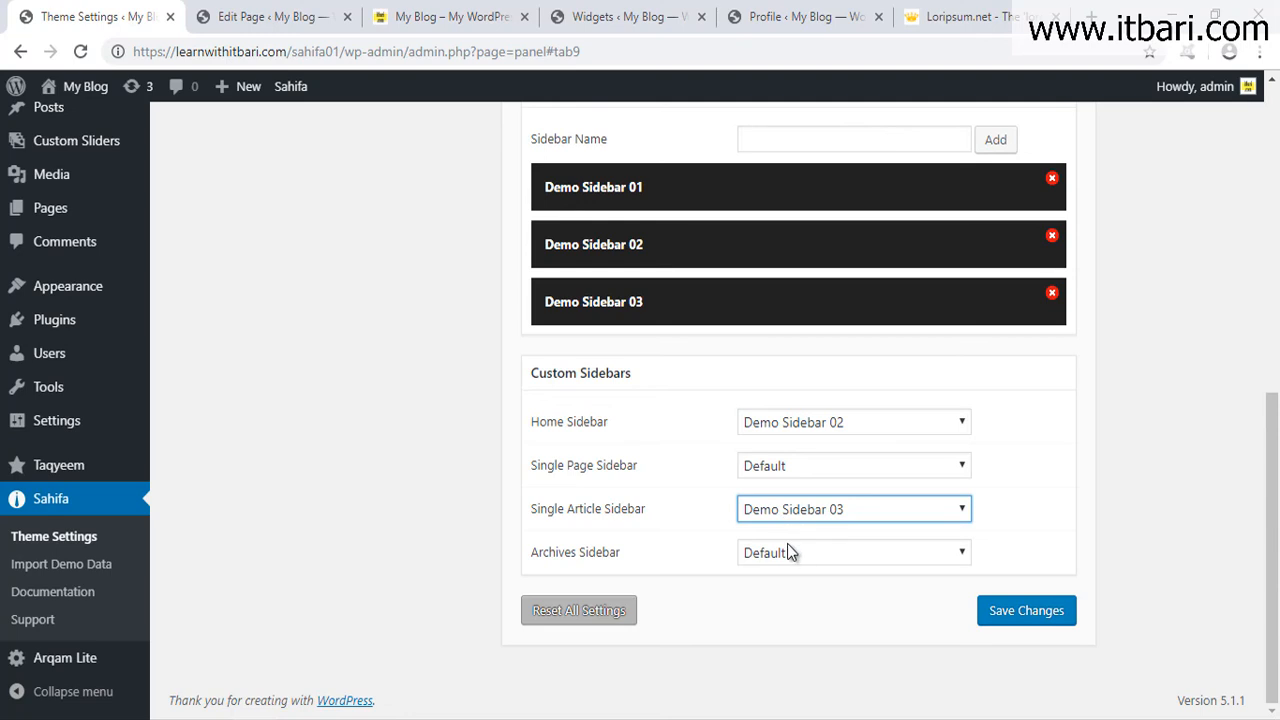
# Open the post "13,000+ People Have Bought Our Theme" from the home page and examine its sidebar.
pyautogui.click(455, 16)
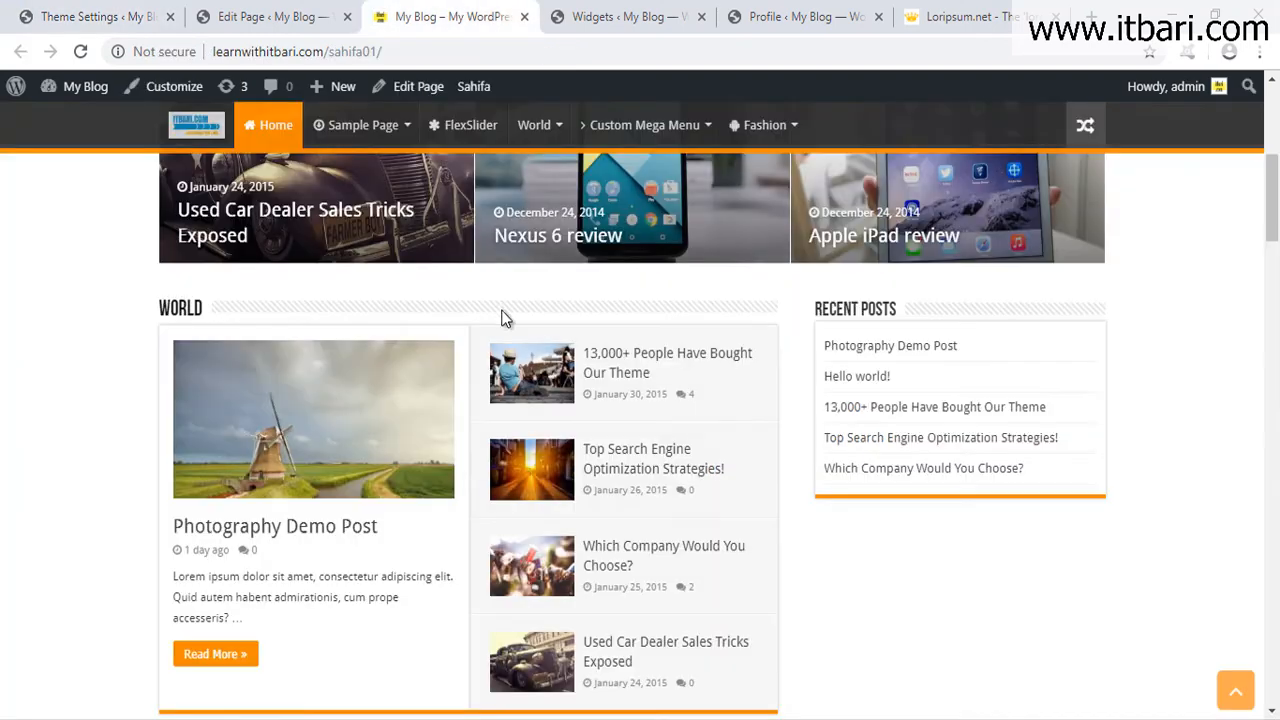
pyautogui.click(625, 363)
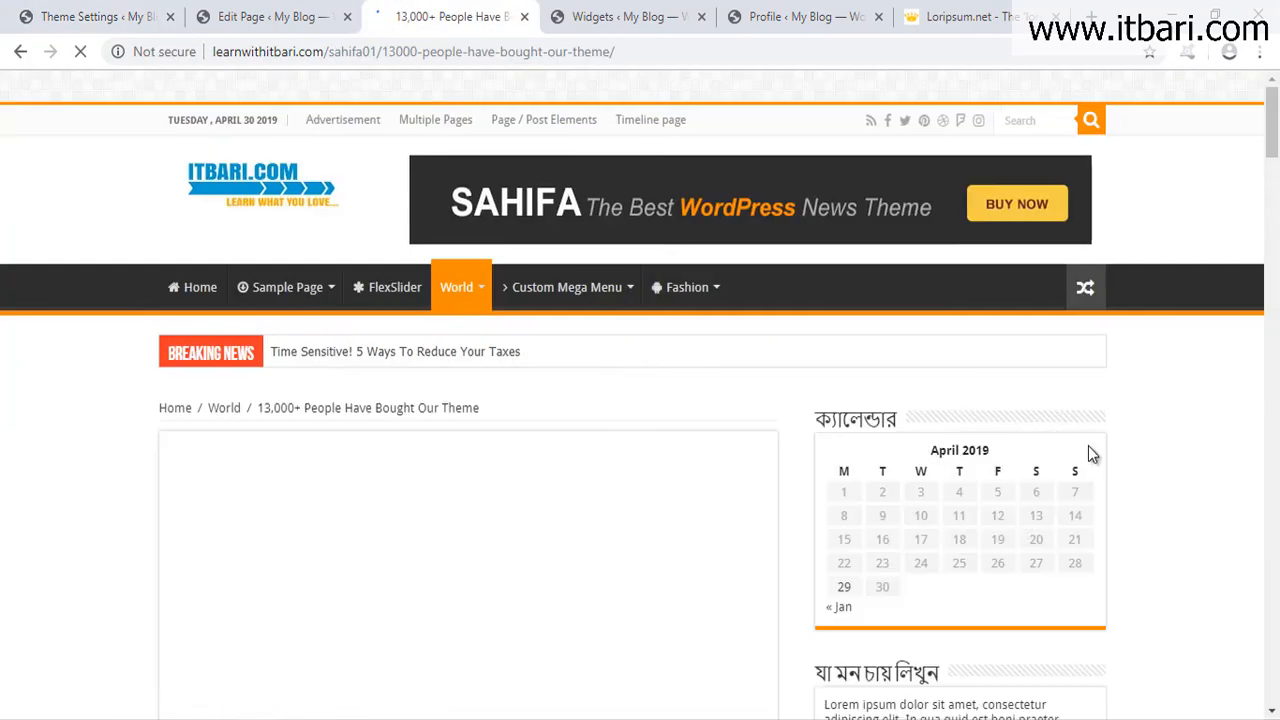
pyautogui.scroll(-2, 1092, 453)
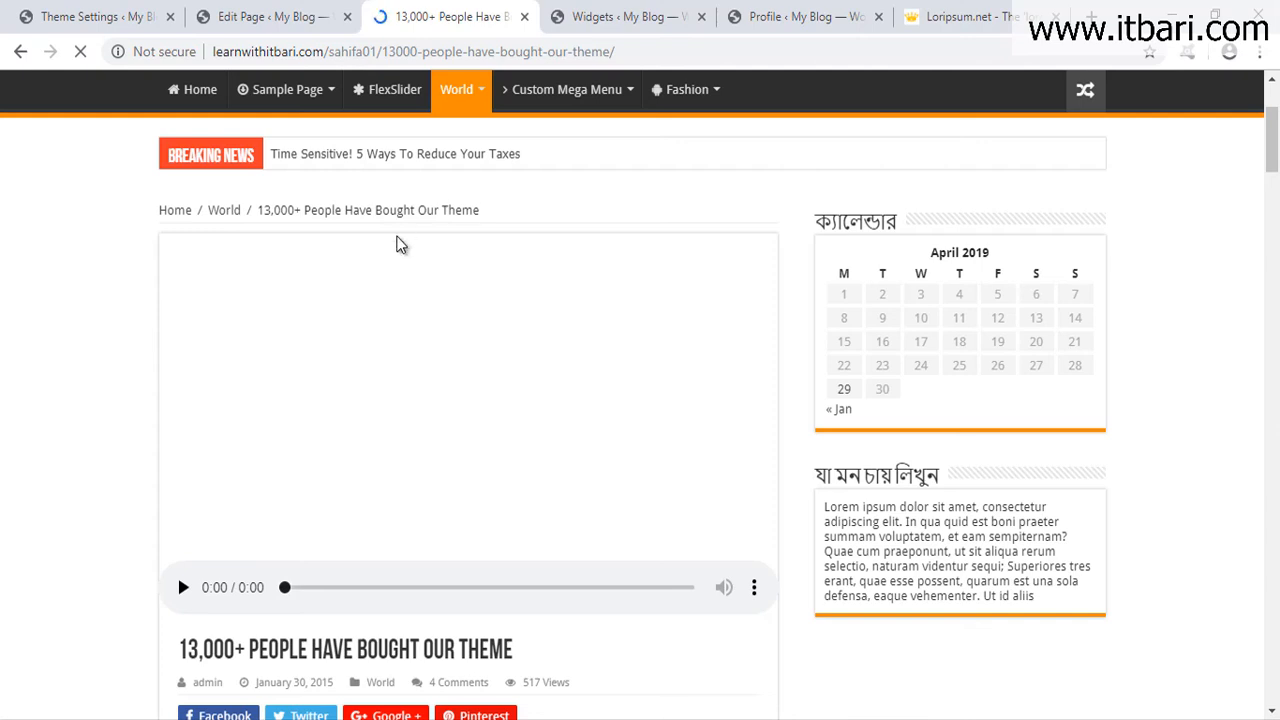
pyautogui.moveTo(776, 178); pyautogui.dragTo(1181, 648)
# Save the theme settings and reload the opened post to check its sidebar.
pyautogui.click(130, 14)
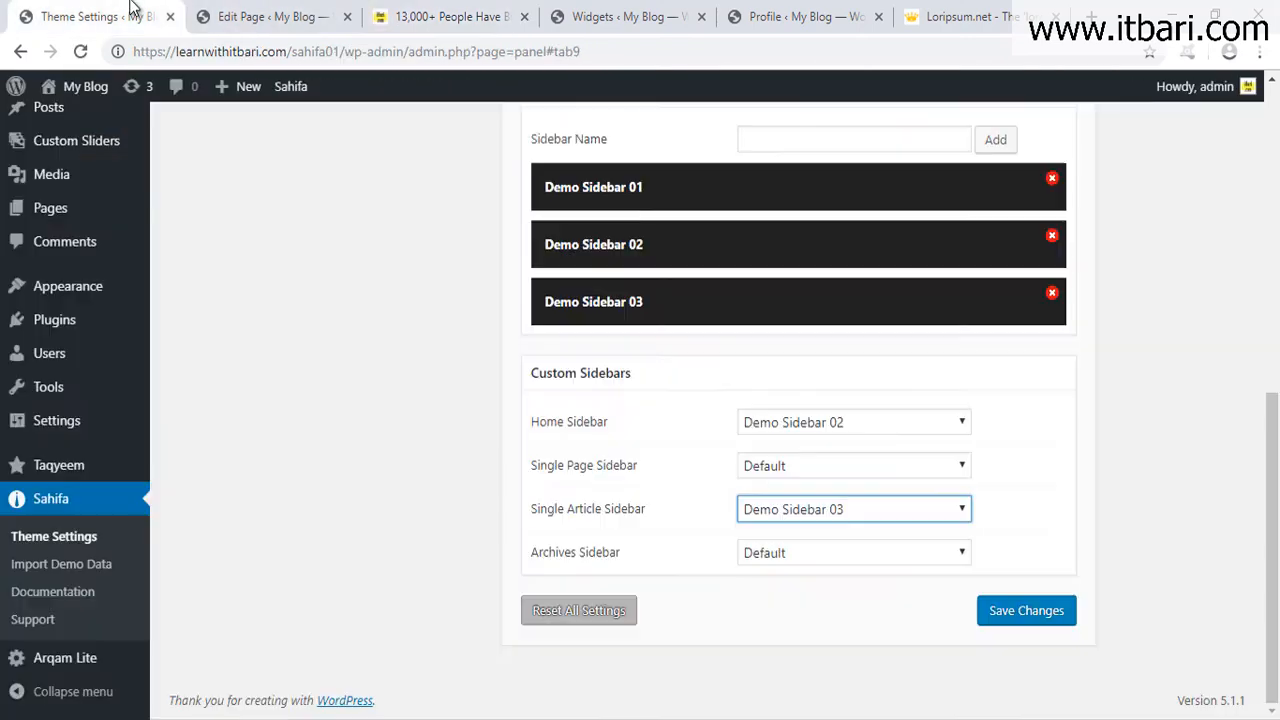
pyautogui.click(1054, 624)
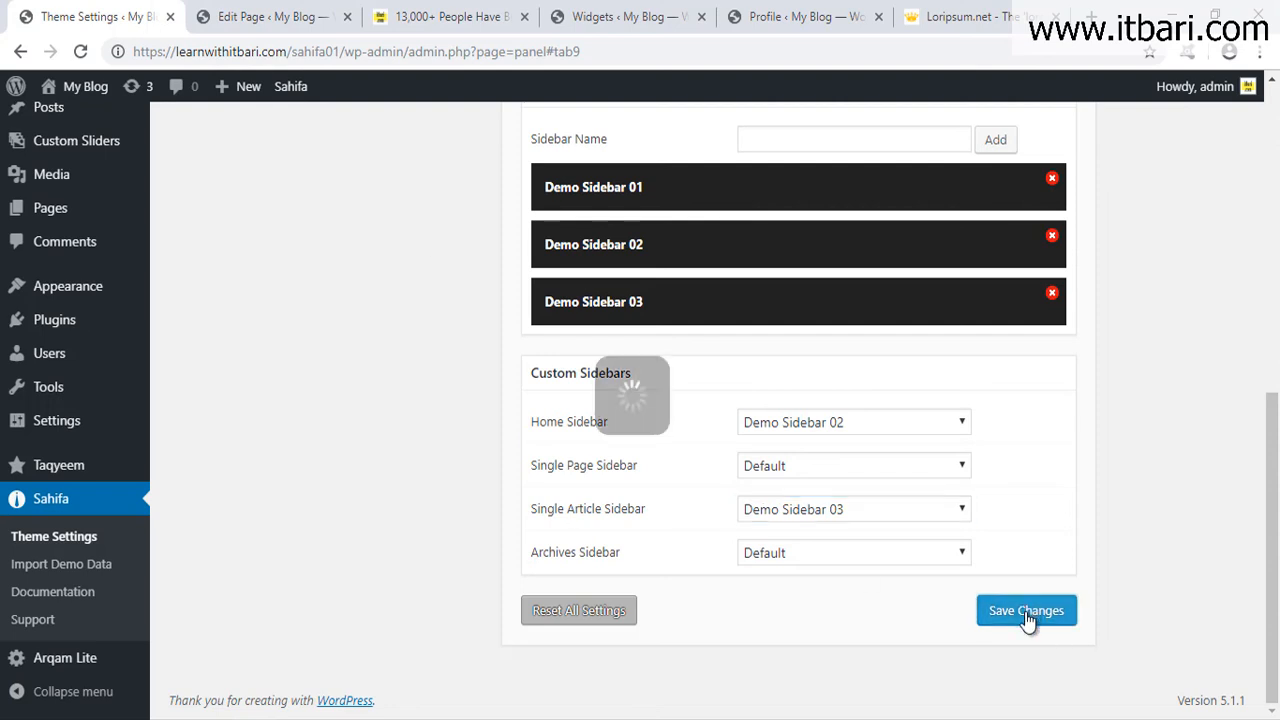
pyautogui.click(418, 8)
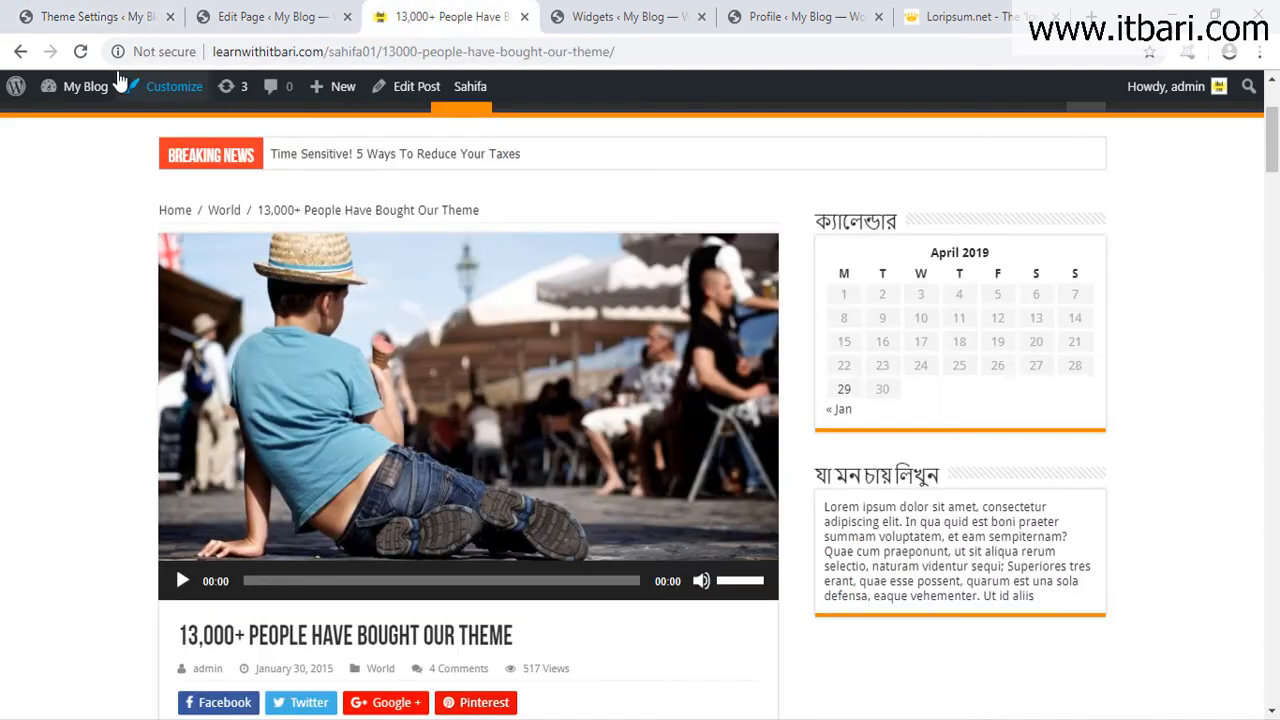
pyautogui.click(74, 59)
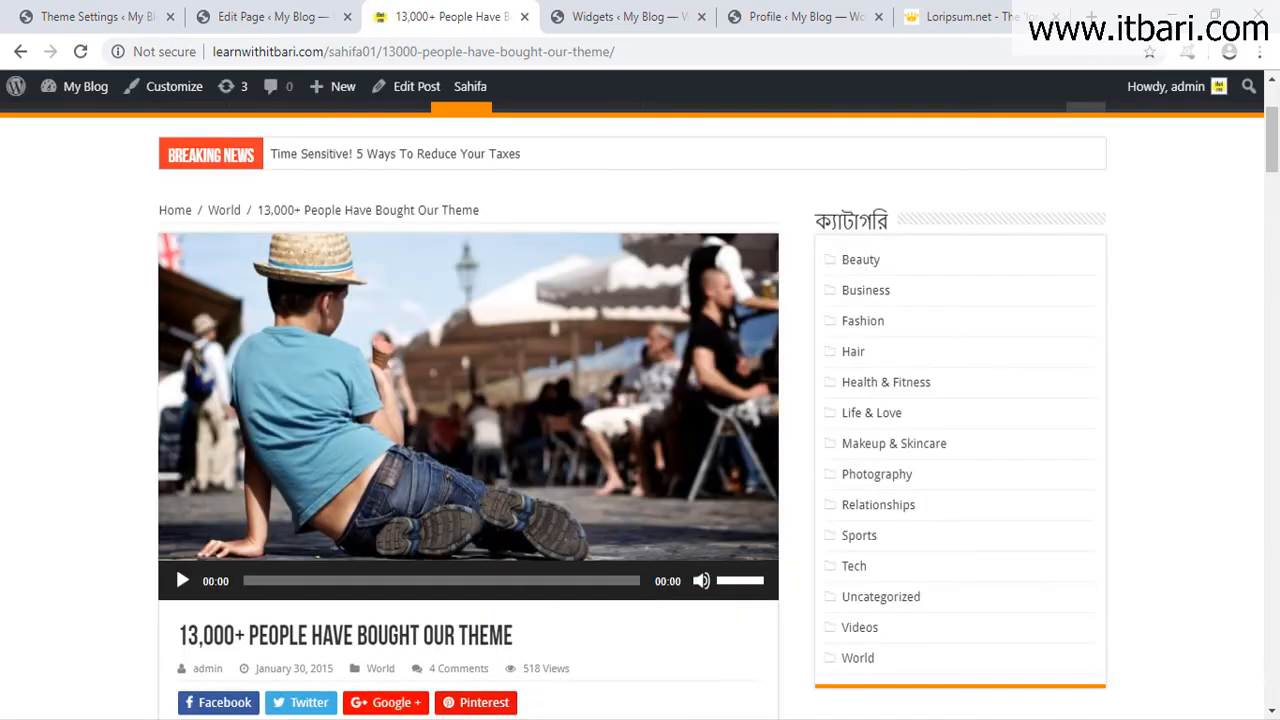
pyautogui.moveTo(781, 197); pyautogui.dragTo(1144, 679)
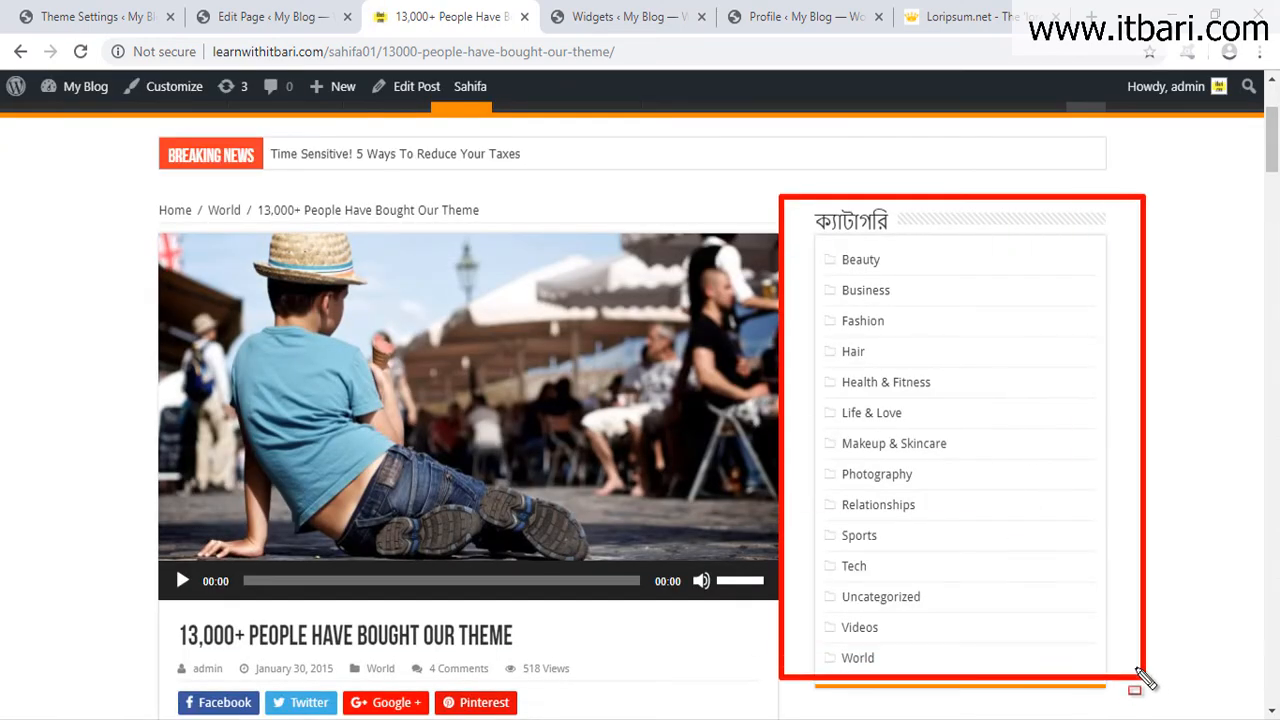
pyautogui.press('Escape')
# Compare the widgets in Demo Sidebar 03 on the Widgets page with the opened post's sidebar.
pyautogui.click(652, 16)
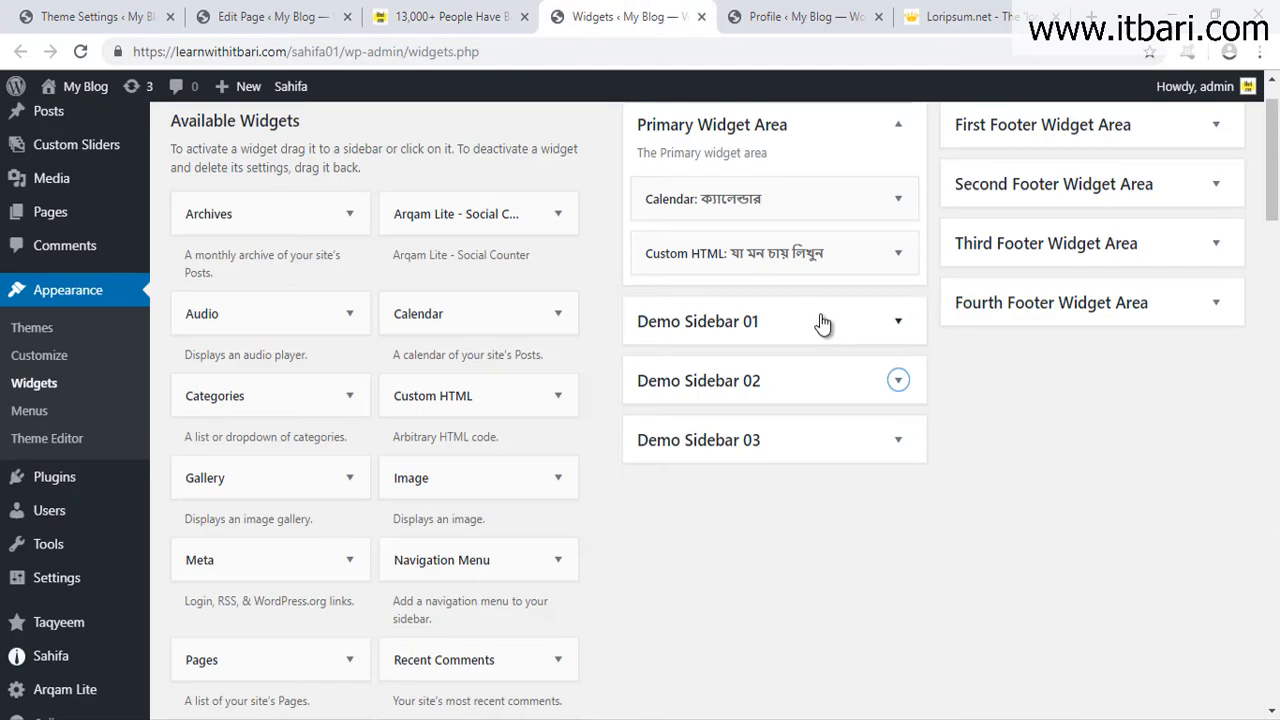
pyautogui.click(903, 445)
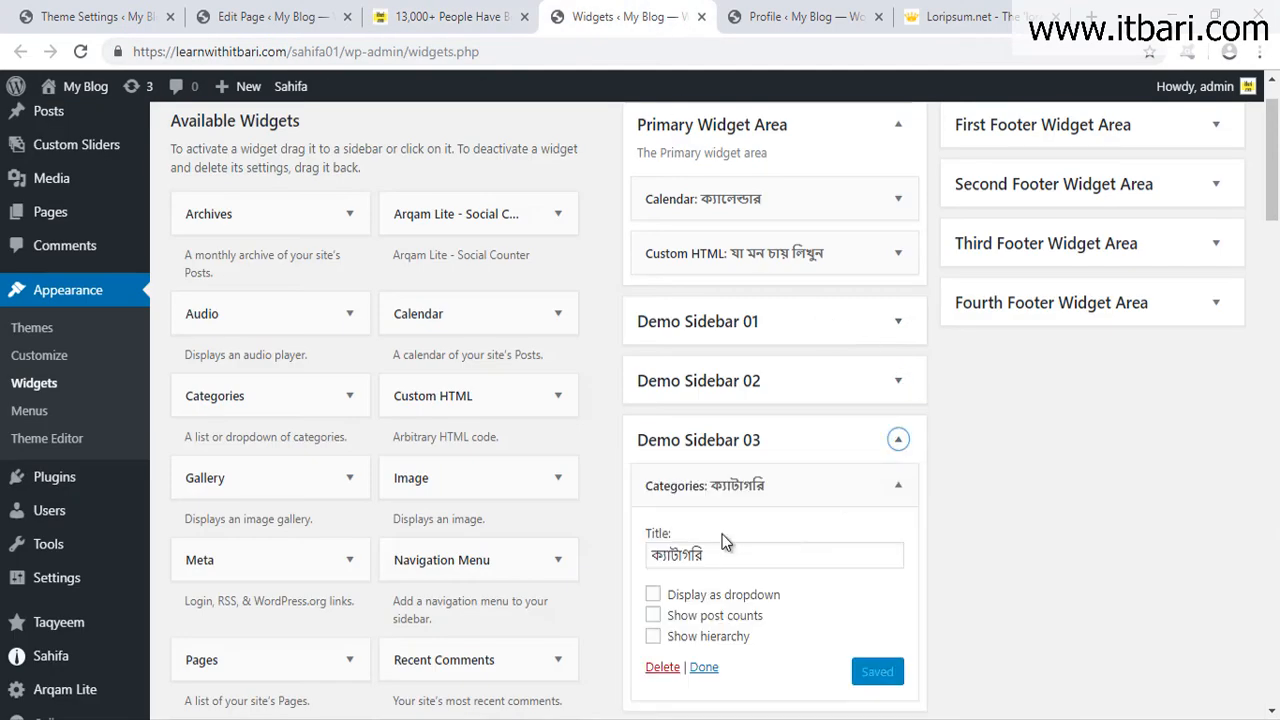
pyautogui.click(894, 455)
pyautogui.click(502, 26)
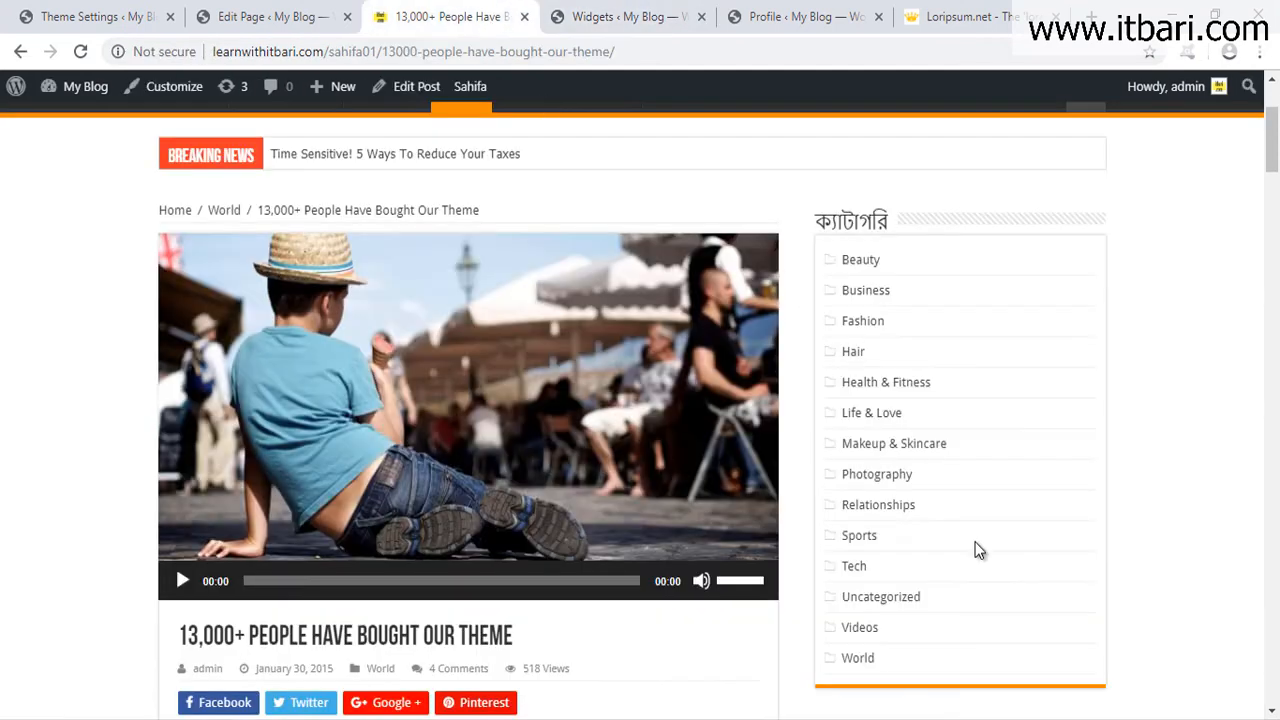
# Return the post's tab to the blog's home page and review the Single Article Sidebar setting in the theme settings.
pyautogui.press('F5')
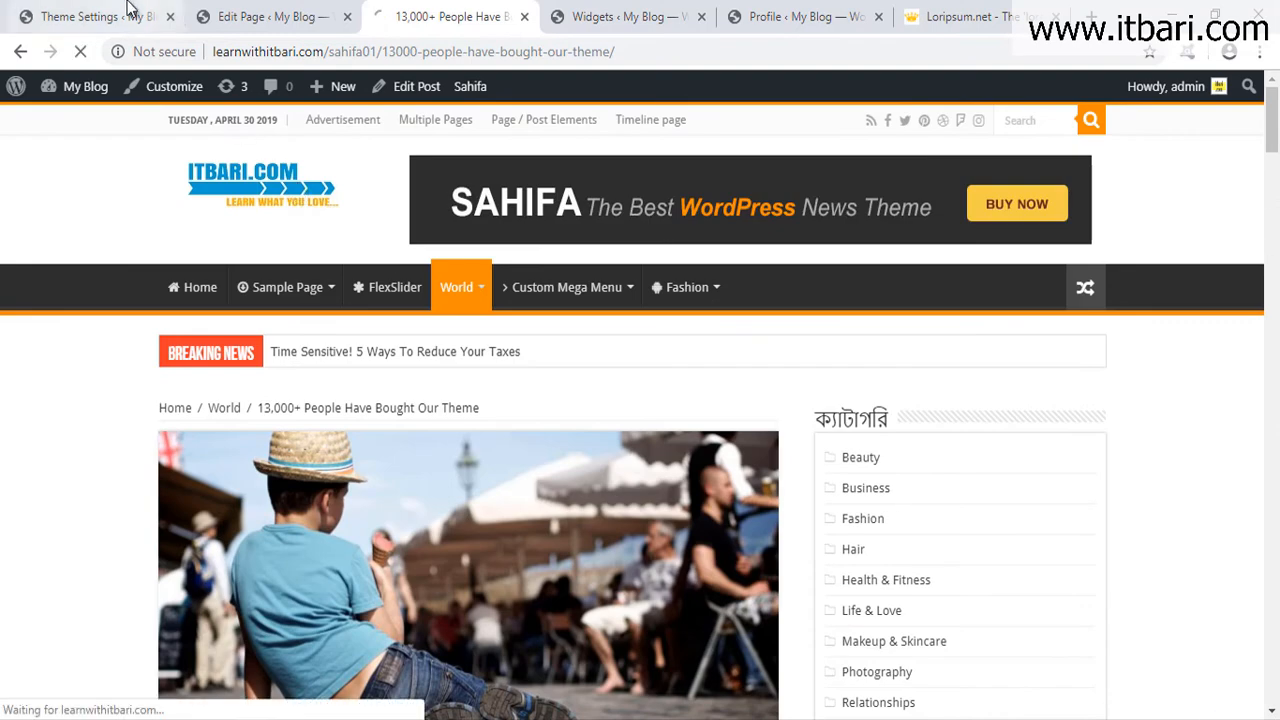
pyautogui.click(137, 12)
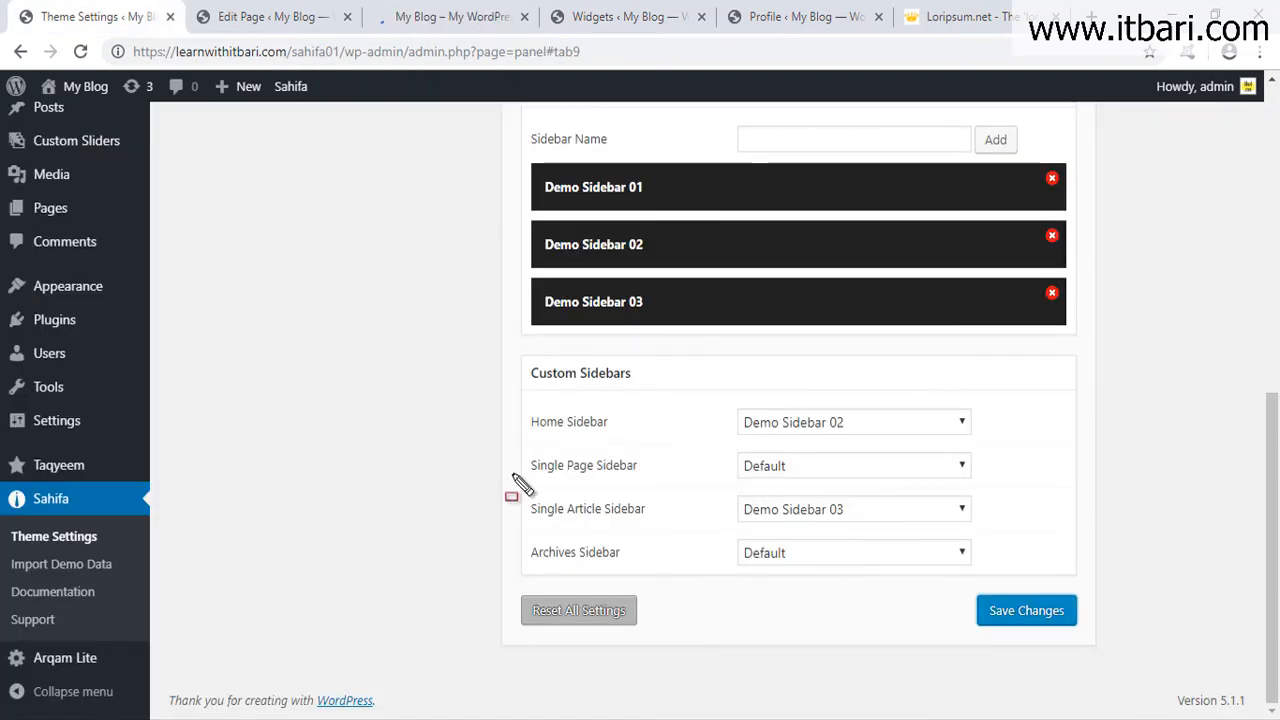
pyautogui.moveTo(508, 474); pyautogui.dragTo(1022, 560)
pyautogui.moveTo(984, 509); pyautogui.dragTo(1068, 510)
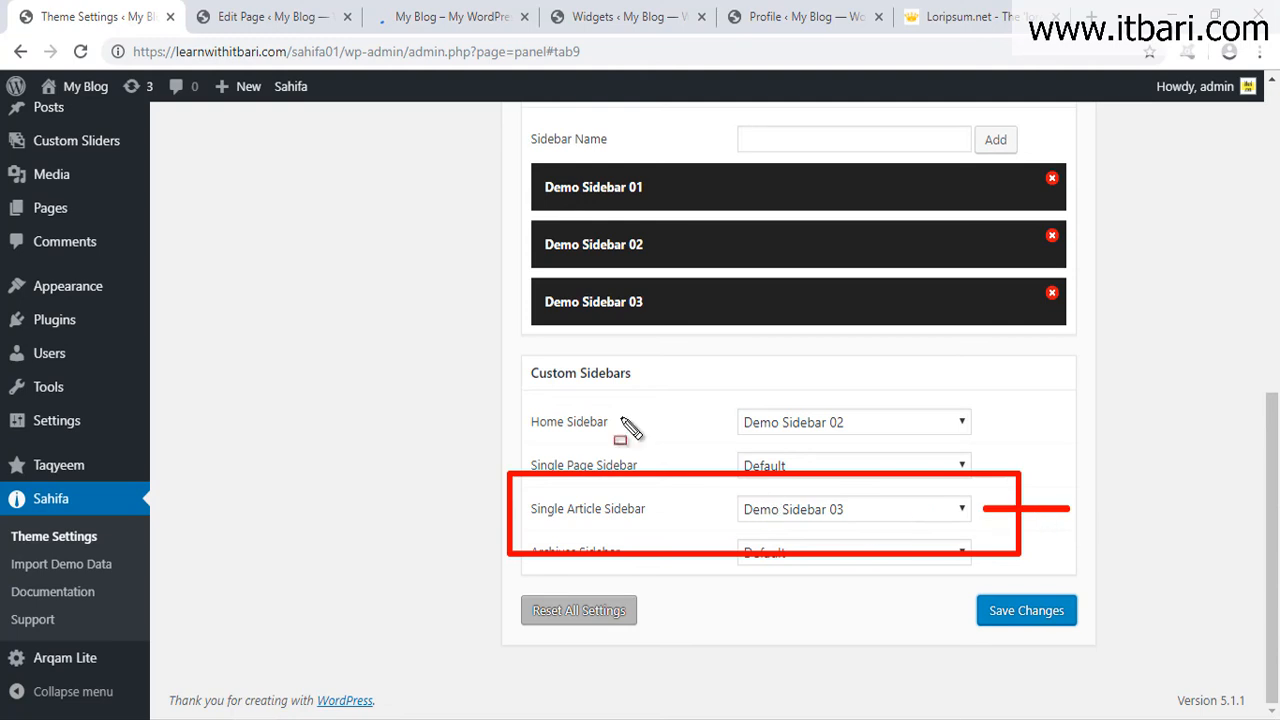
# Open the post "Imagine Losing 20 Pounds In 14 Days!" from the home page's Fashion block and check its sidebar.
pyautogui.click(457, 14)
pyautogui.scroll(-10, 571, 437)
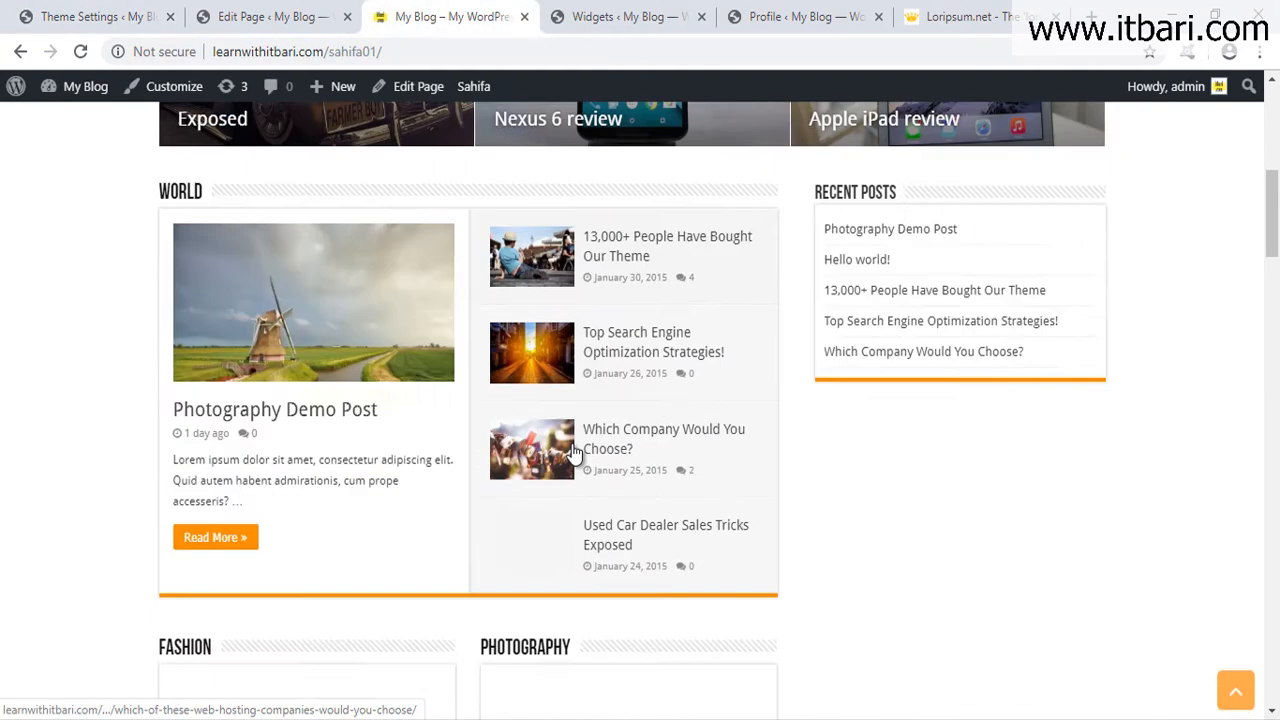
pyautogui.scroll(-3, 573, 451)
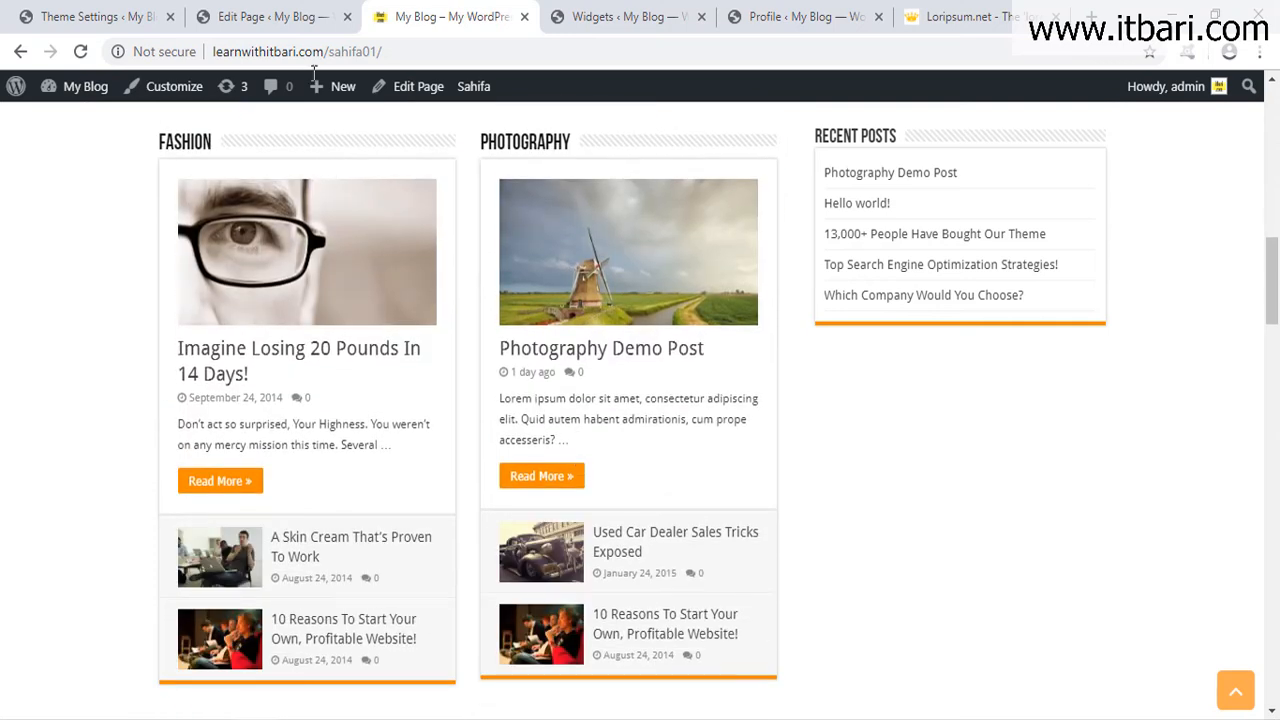
pyautogui.click(270, 16)
pyautogui.scroll(-10, 600, 450)
pyautogui.click(451, 14)
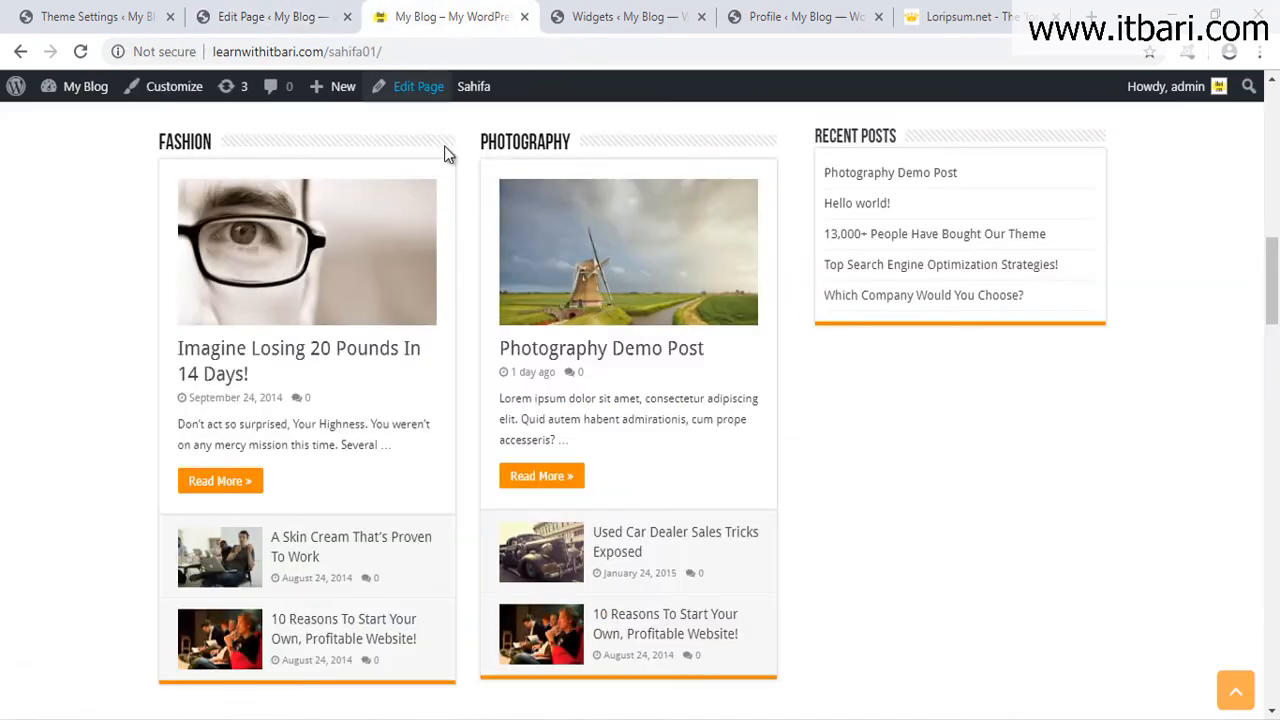
pyautogui.click(300, 362)
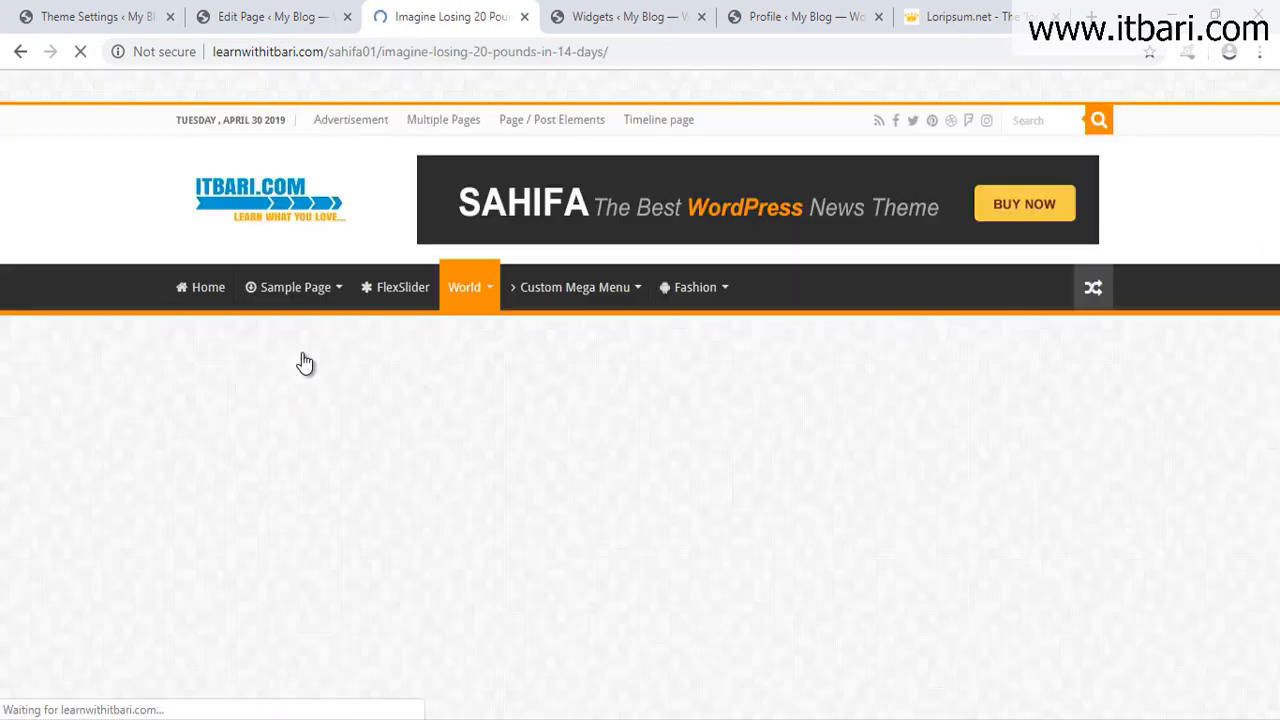
pyautogui.scroll(-3, 1157, 535)
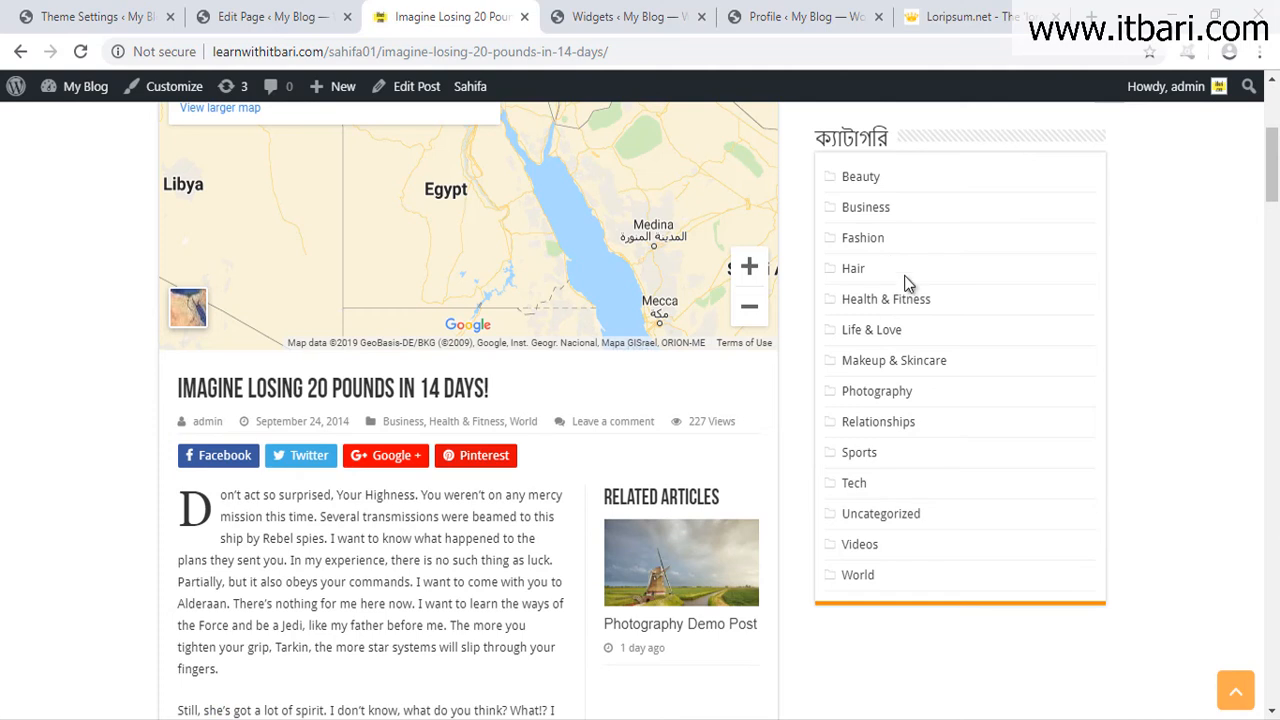
pyautogui.scroll(4, 949, 406)
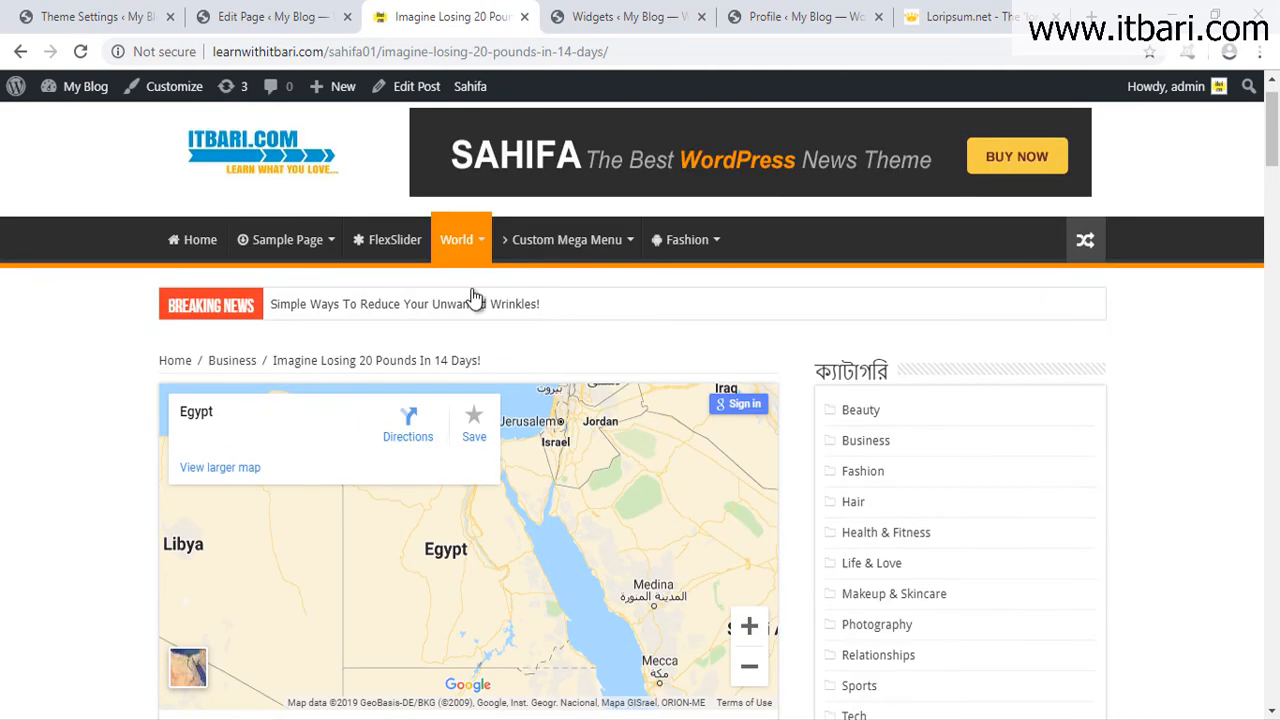
# Open the post for editing, logging in again with the account password and Remember Me enabled.
pyautogui.click(415, 96)
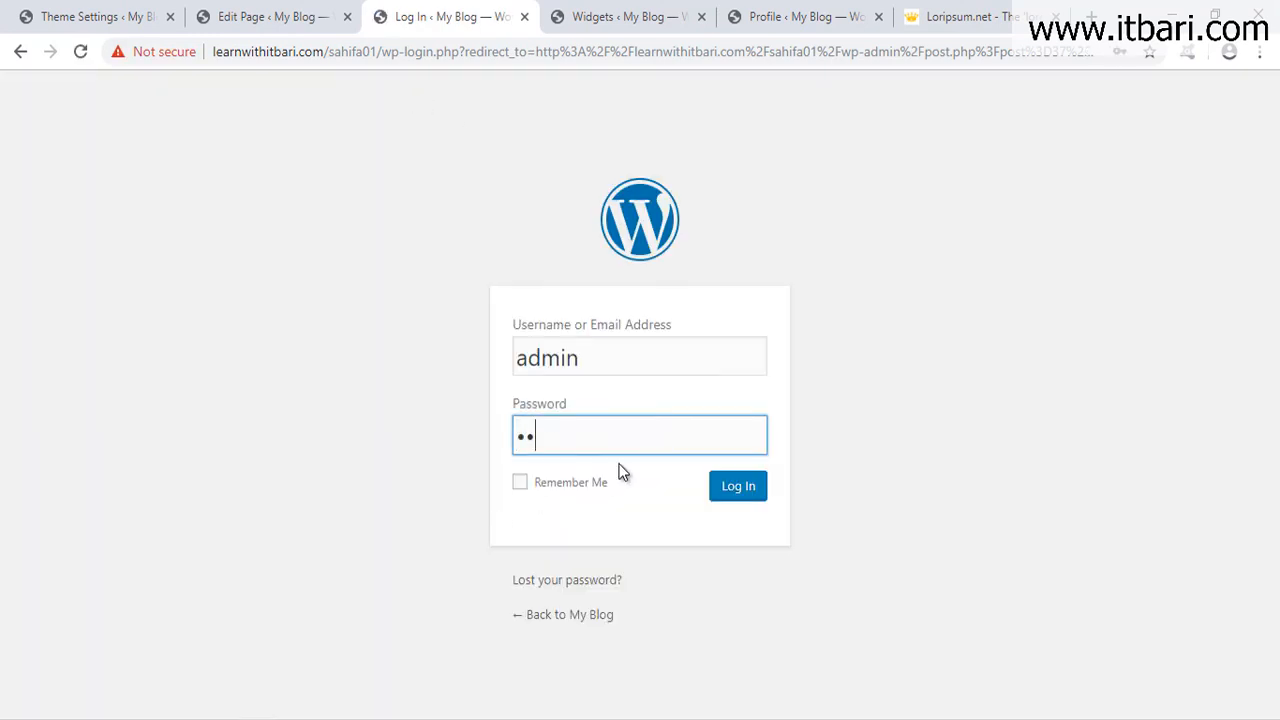
pyautogui.press('Tab')
pyautogui.press('space')
pyautogui.press('Return')
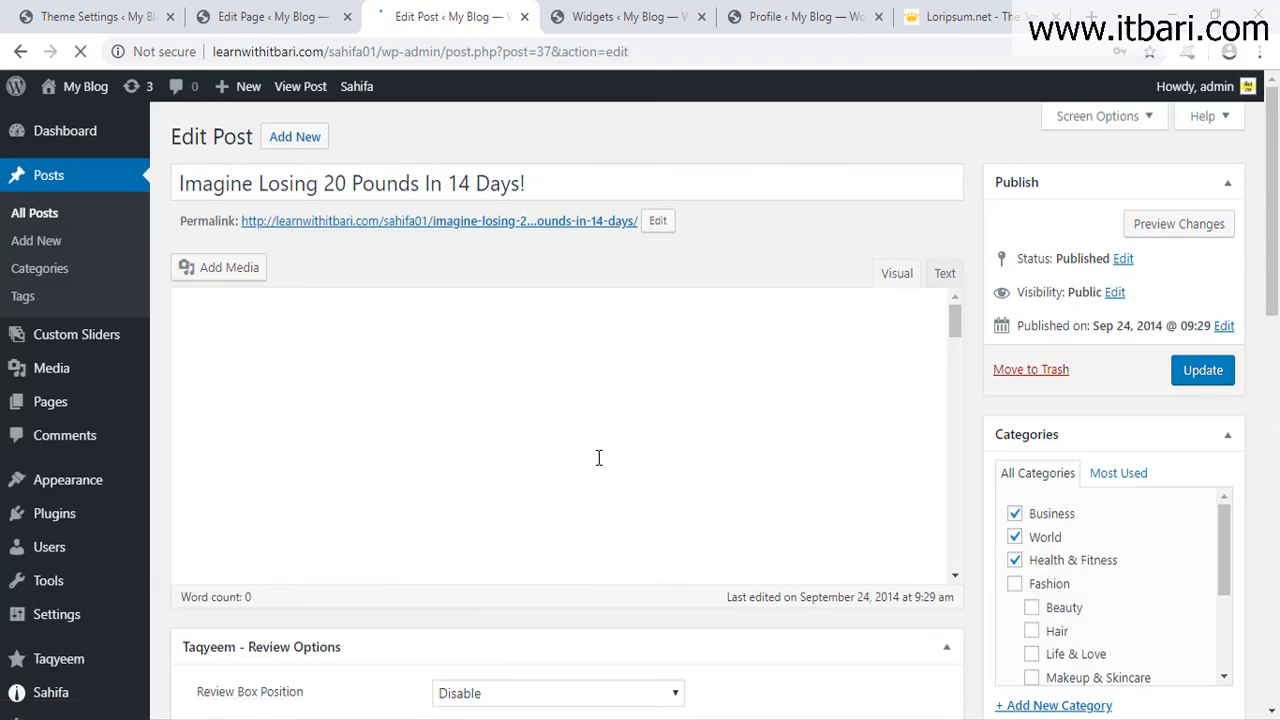
# Select the left-sidebar layout in the Sidebar Options of the post's Sahifa post options.
pyautogui.scroll(-5, 655, 455)
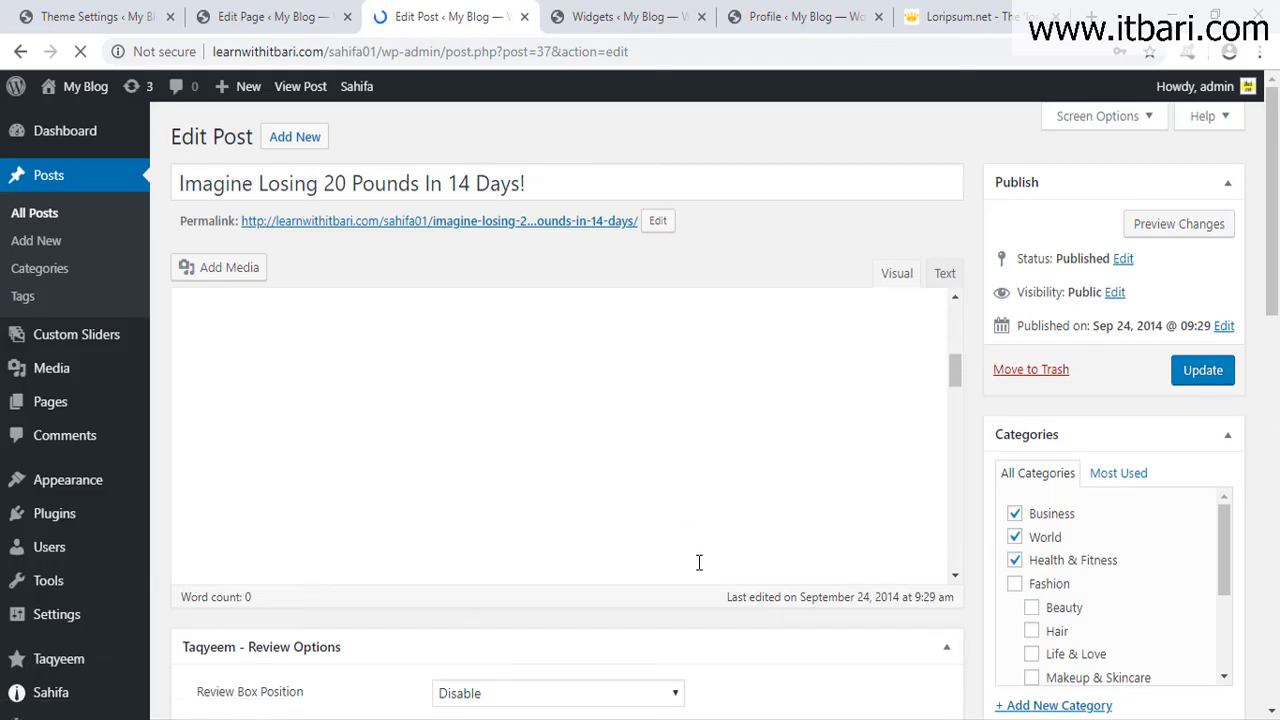
pyautogui.scroll(-8, 795, 661)
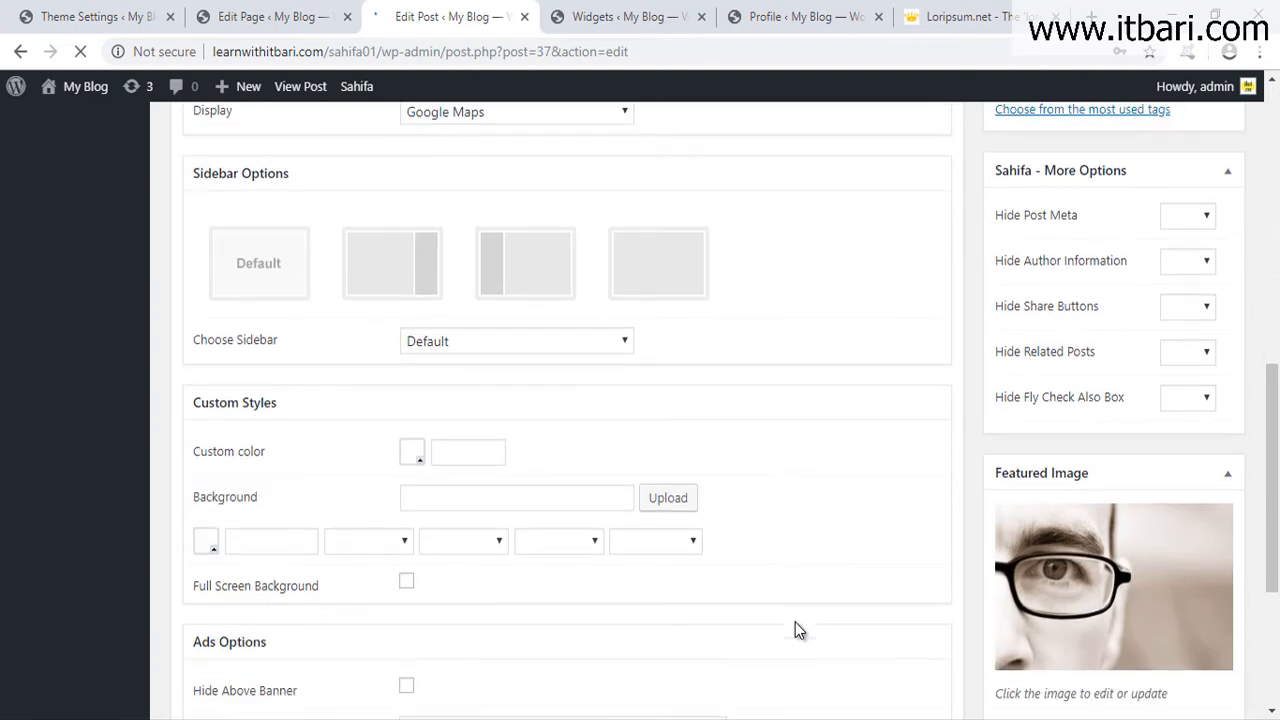
pyautogui.moveTo(157, 143)
pyautogui.mouseDown()
pyautogui.moveTo(771, 363)
pyautogui.moveTo(997, 390)
pyautogui.mouseUp()
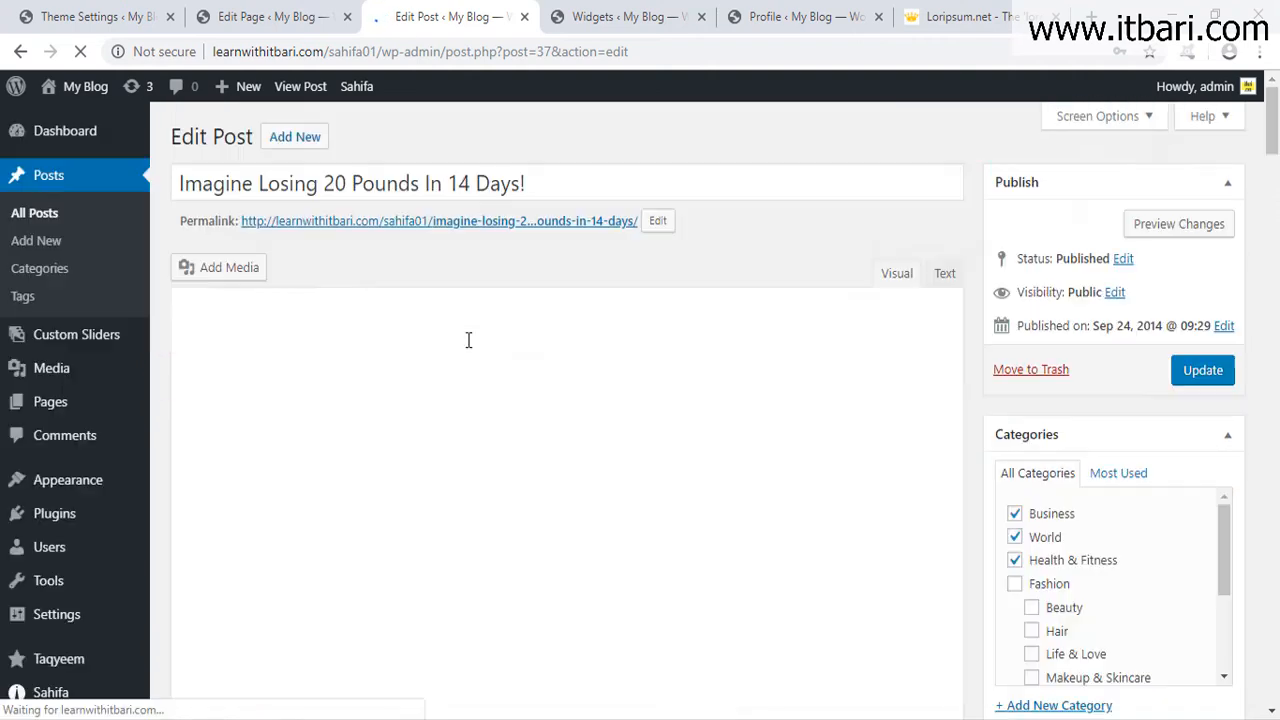
pyautogui.click(1150, 82)
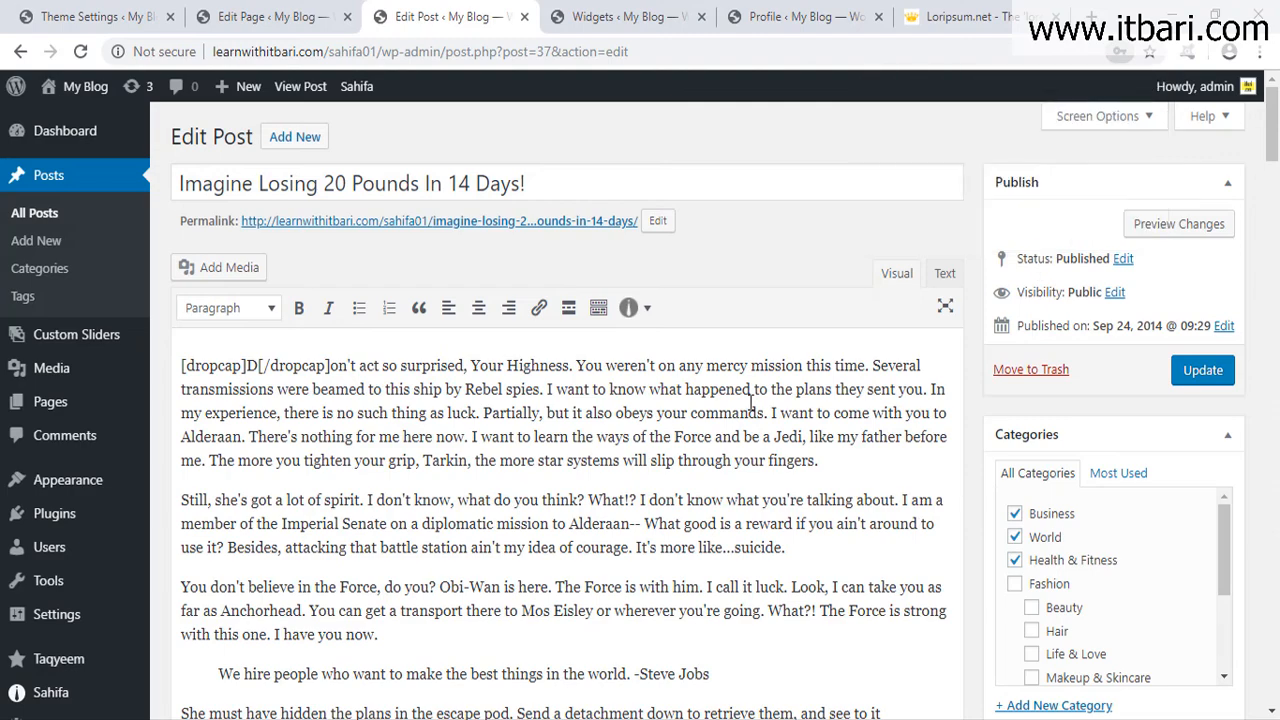
pyautogui.scroll(-10, 1094, 414)
pyautogui.scroll(-10, 1095, 413)
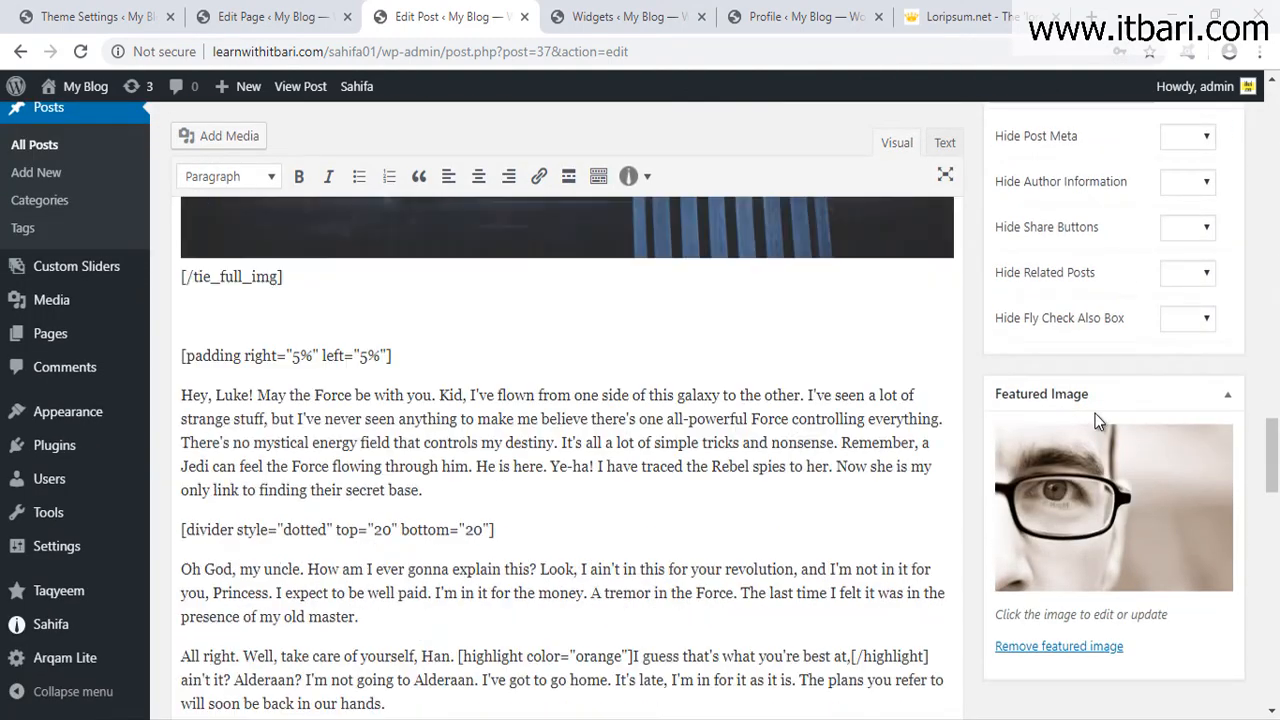
pyautogui.scroll(5, 1095, 413)
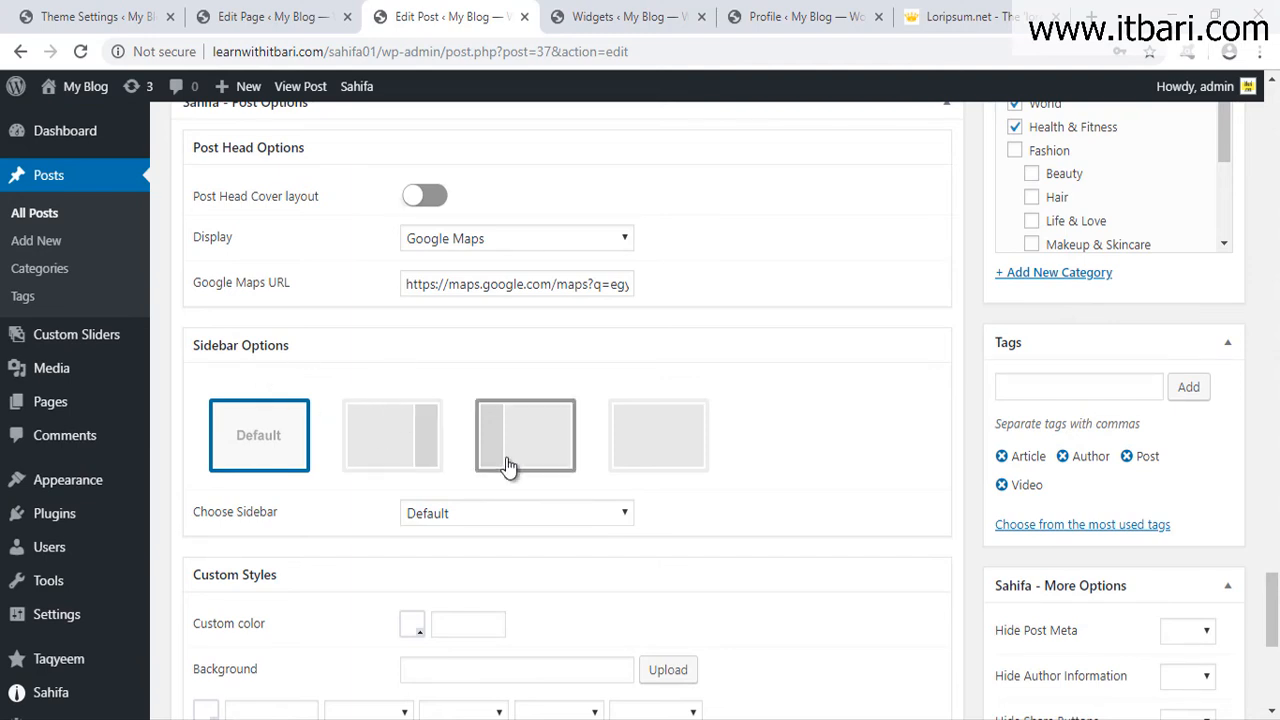
pyautogui.click(543, 459)
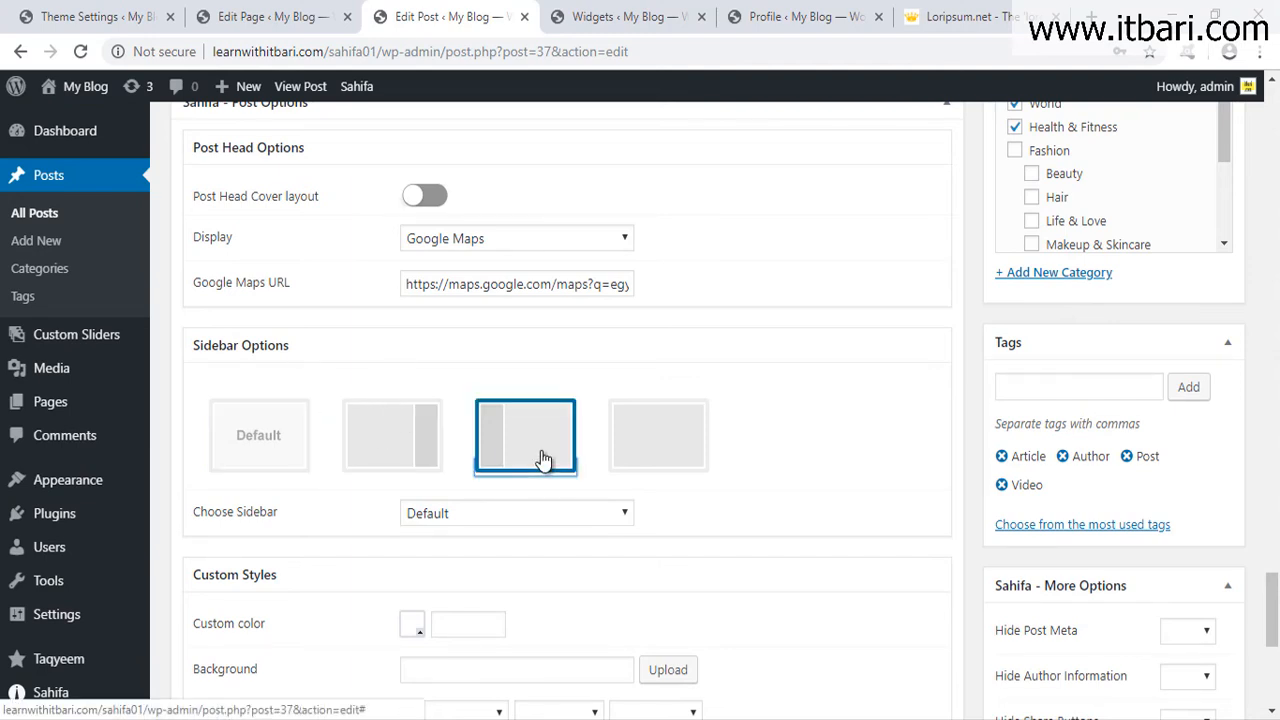
# Assign Demo Sidebar 01 as the post's sidebar in its Sidebar Options and update the post.
pyautogui.click(524, 525)
pyautogui.click(518, 552)
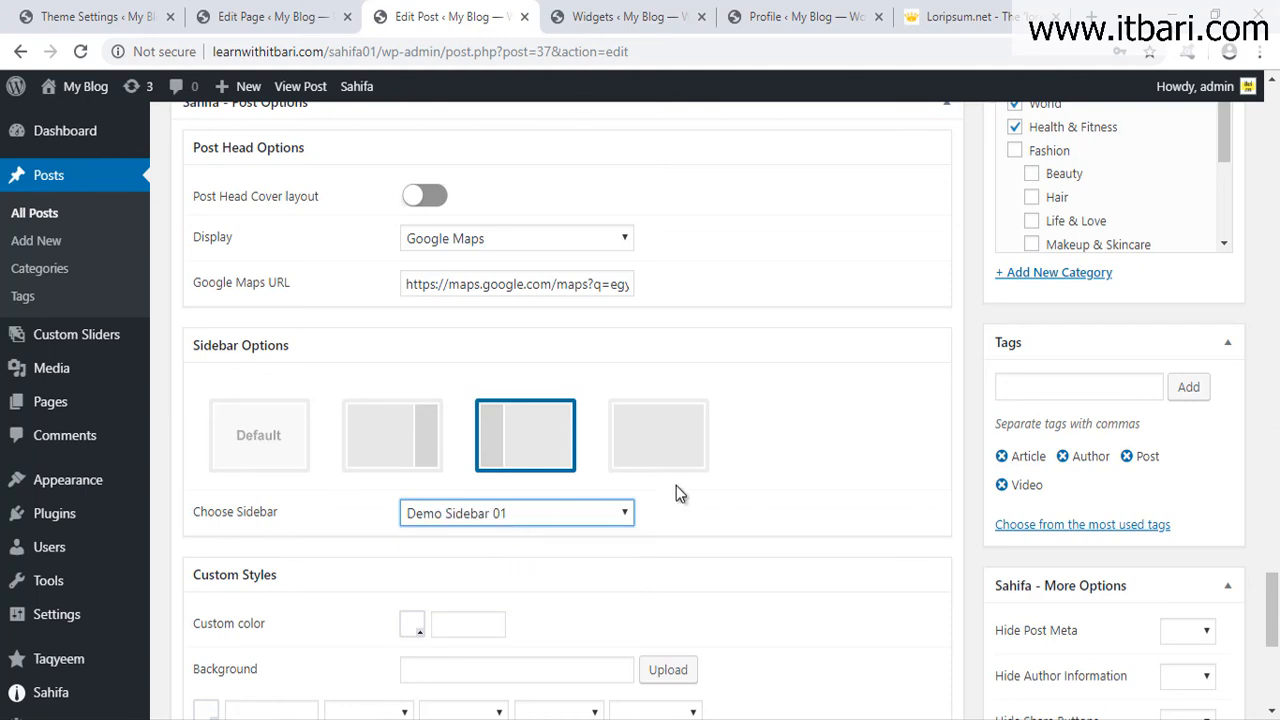
pyautogui.scroll(10, 760, 510)
pyautogui.click(1180, 325)
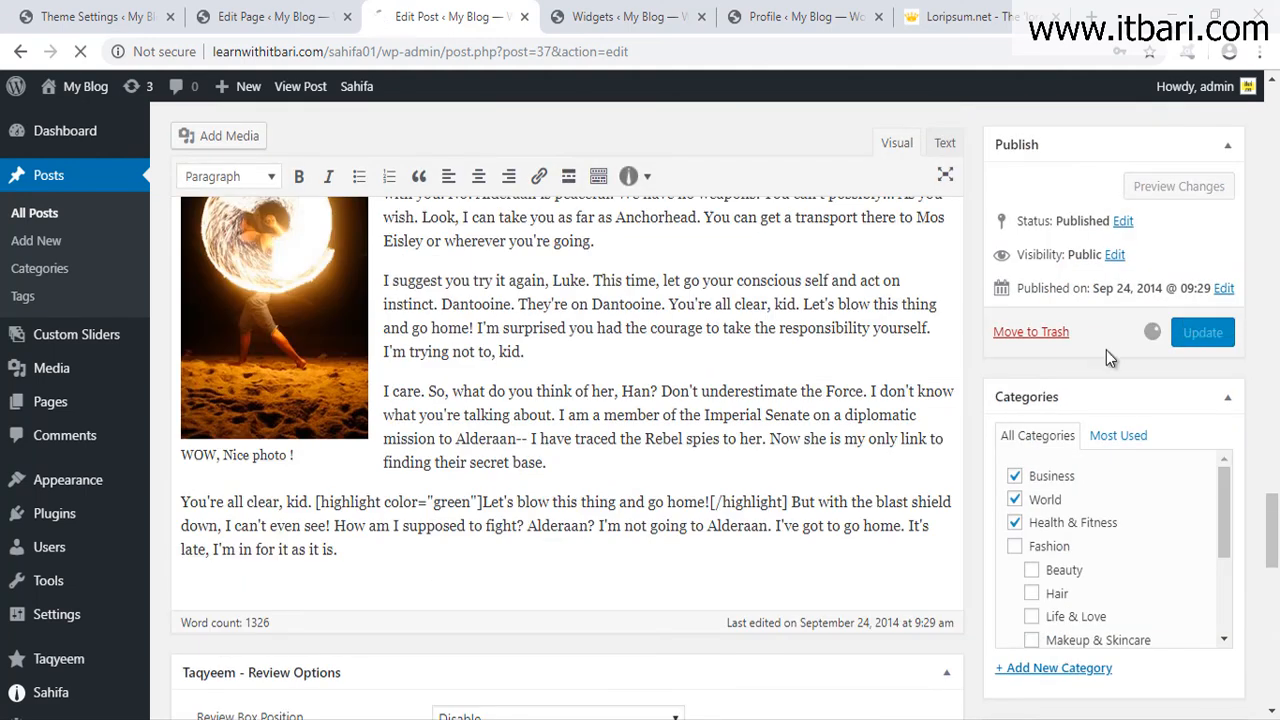
pyautogui.scroll(2, 1016, 358)
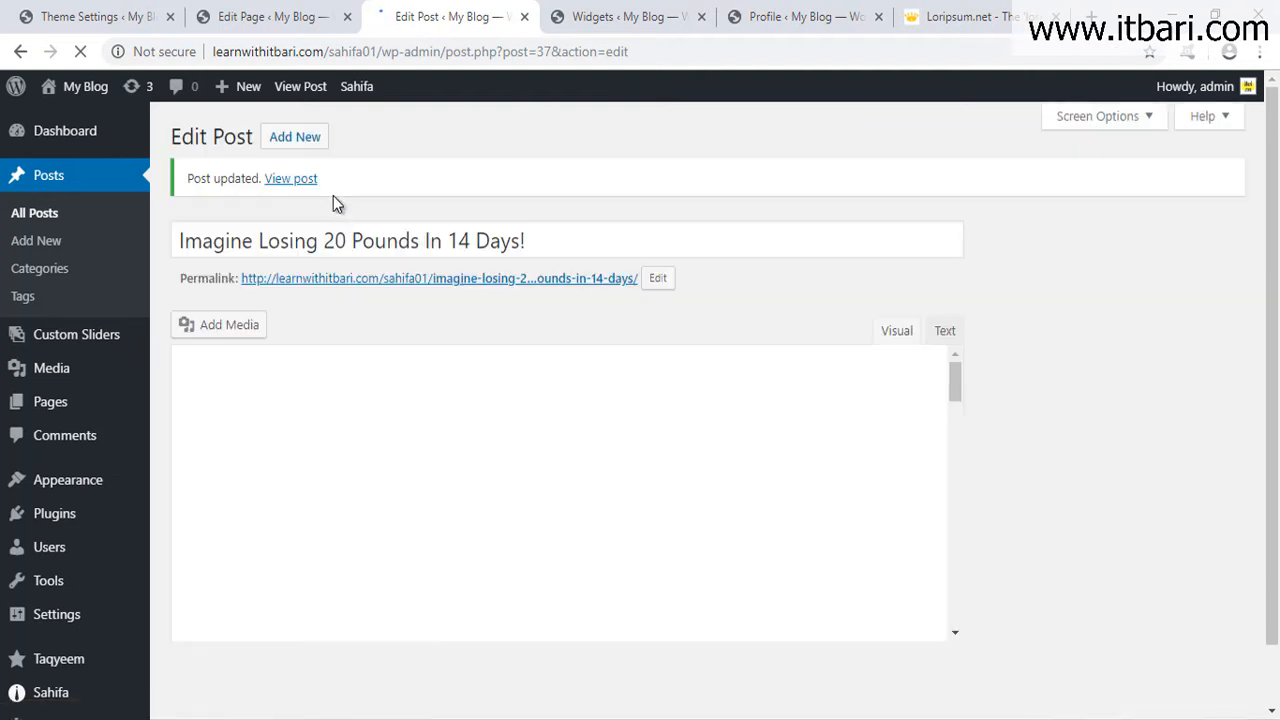
# Open the updated post from its permalink in a new tab and check its sidebar's position and widgets.
pyautogui.rightClick(340, 279)
pyautogui.click(400, 294)
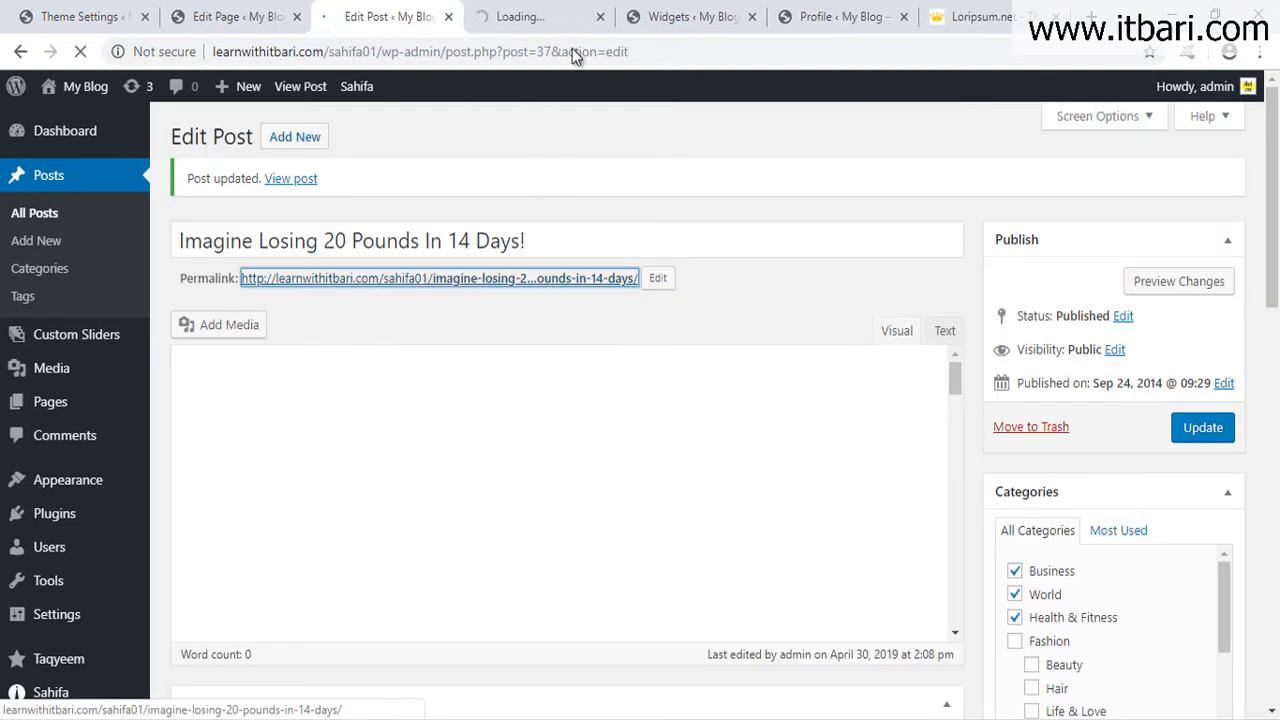
pyautogui.click(572, 10)
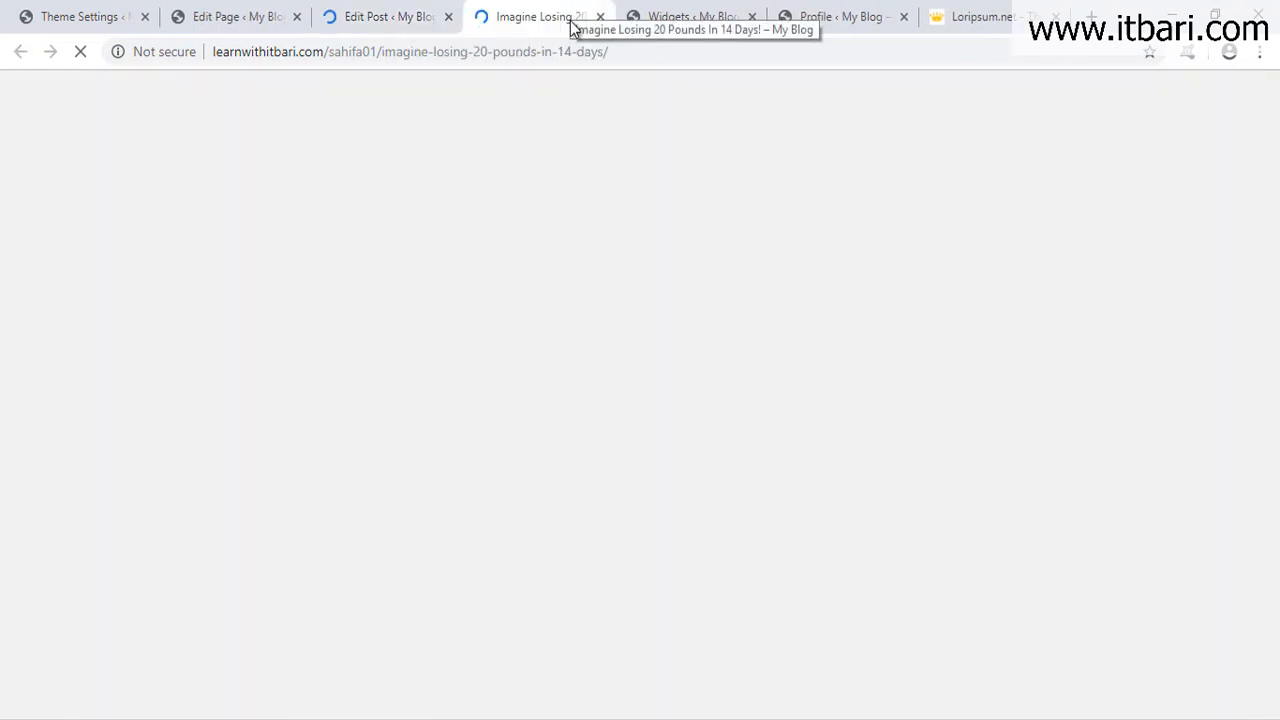
pyautogui.moveTo(608, 286)
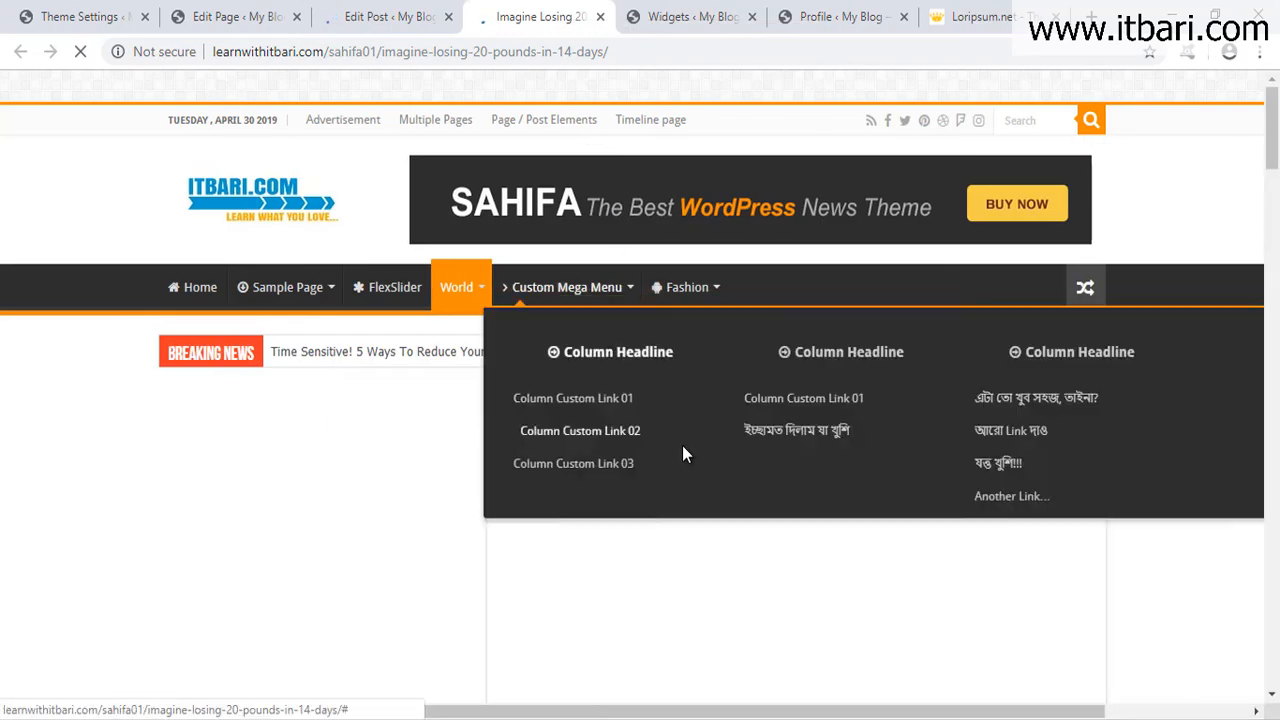
pyautogui.scroll(-1, 526, 551)
pyautogui.scroll(-2, 574, 517)
pyautogui.hotkey('ctrl', 'alt', 'd')
pyautogui.moveTo(128, 132)
pyautogui.mouseDown()
pyautogui.moveTo(467, 514)
pyautogui.moveTo(486, 559)
pyautogui.mouseUp()
pyautogui.press('Escape')
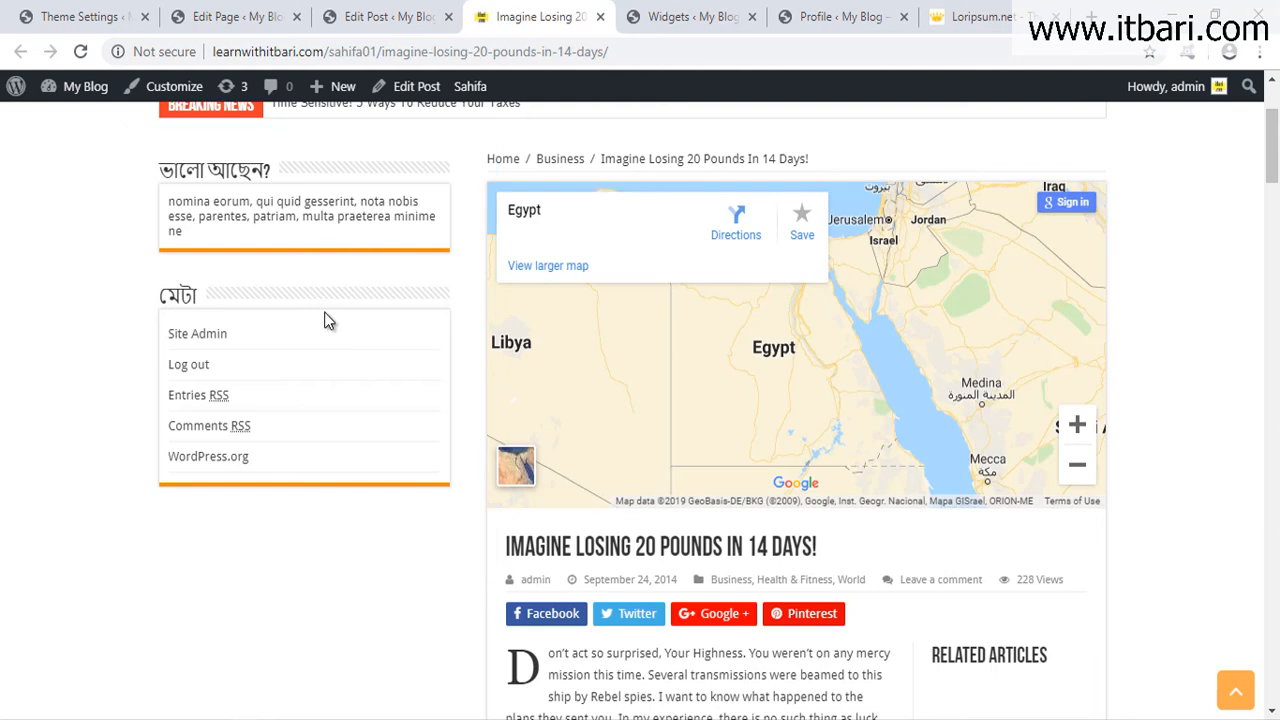
# Close the post's editing tab and review the Single Page, Single Article and Archives Sidebar options in the theme settings.
pyautogui.click(448, 17)
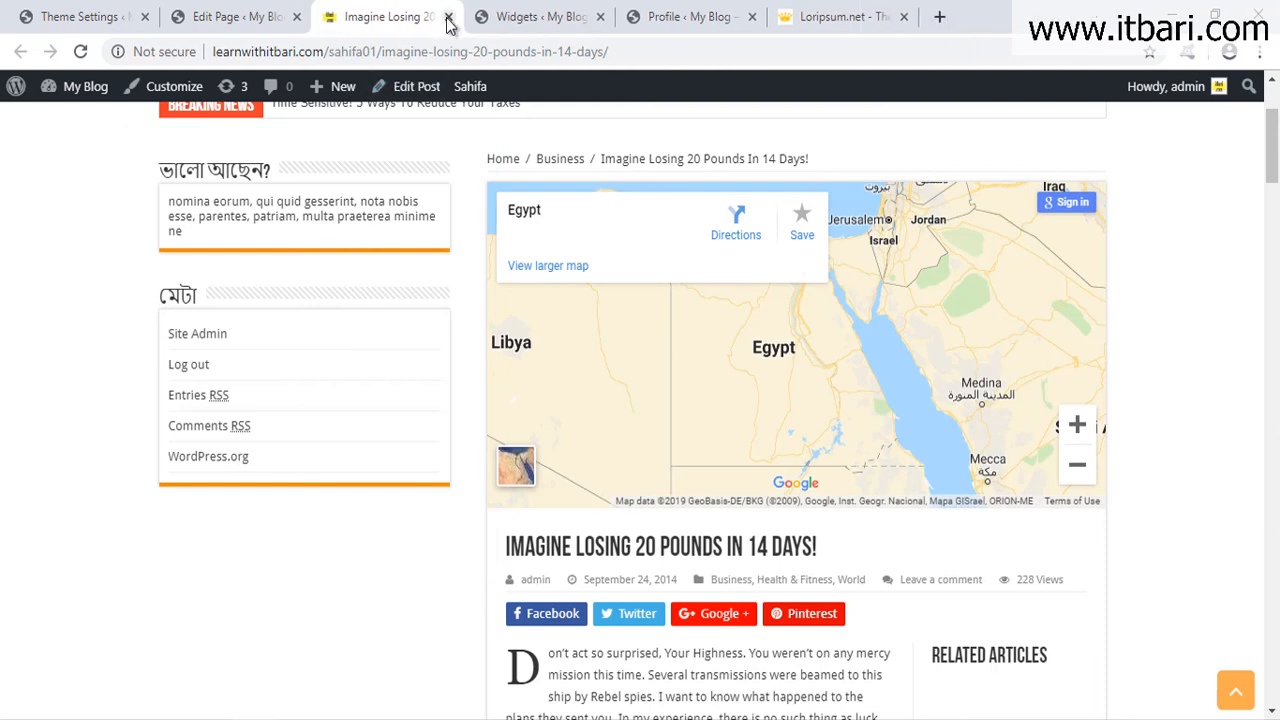
pyautogui.click(132, 20)
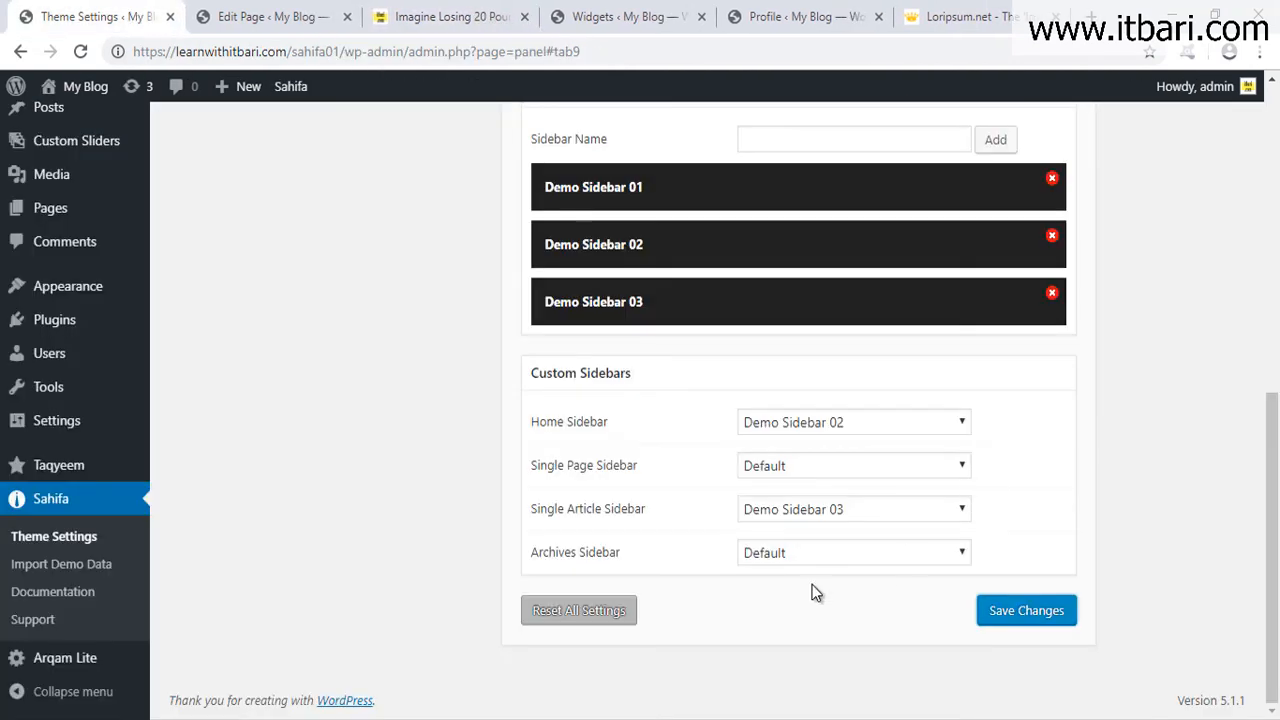
pyautogui.moveTo(478, 436)
pyautogui.mouseDown()
pyautogui.moveTo(626, 488)
pyautogui.moveTo(1079, 509)
pyautogui.mouseUp()
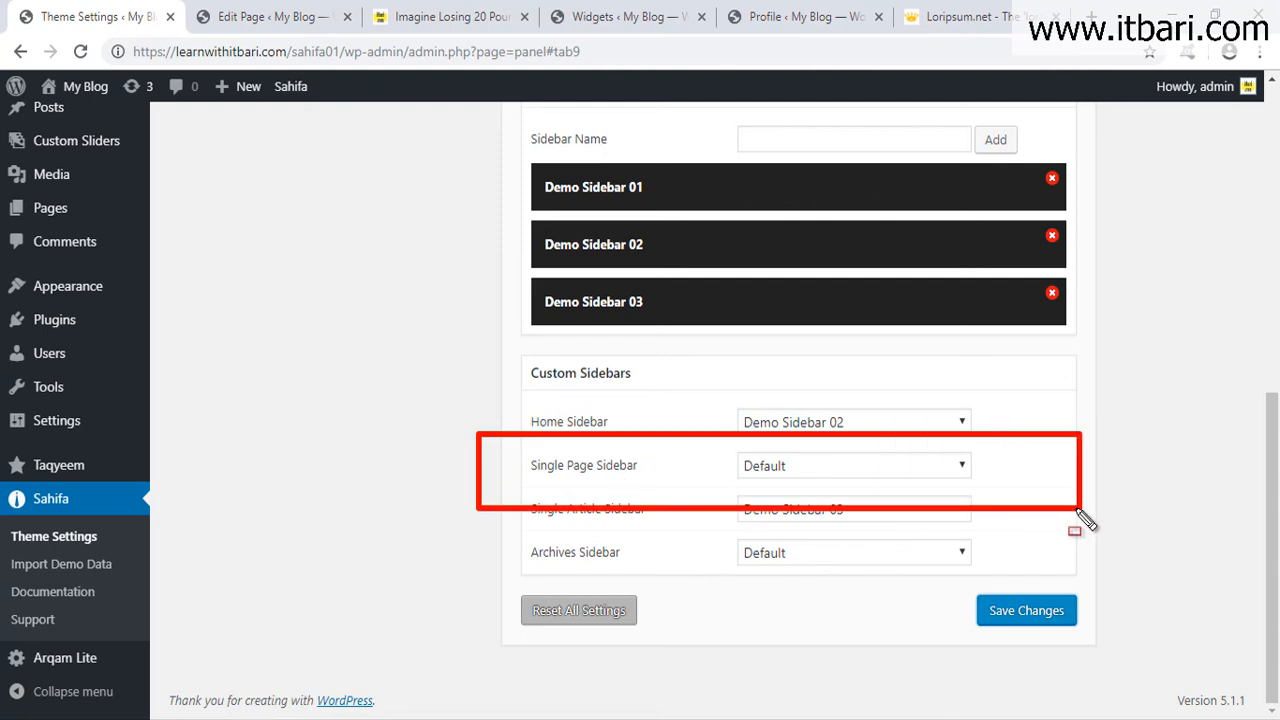
pyautogui.moveTo(493, 484); pyautogui.dragTo(1035, 532)
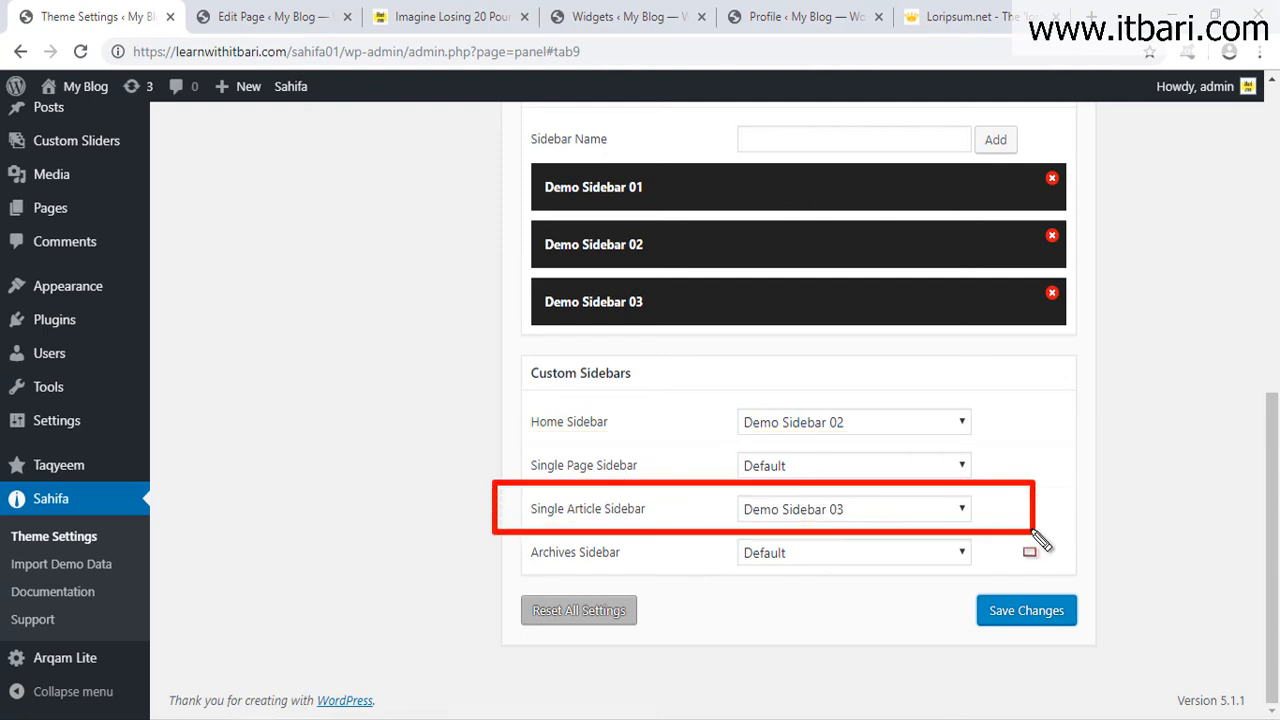
pyautogui.moveTo(495, 529)
pyautogui.mouseDown()
pyautogui.moveTo(1022, 592)
pyautogui.moveTo(1009, 586)
pyautogui.mouseUp()
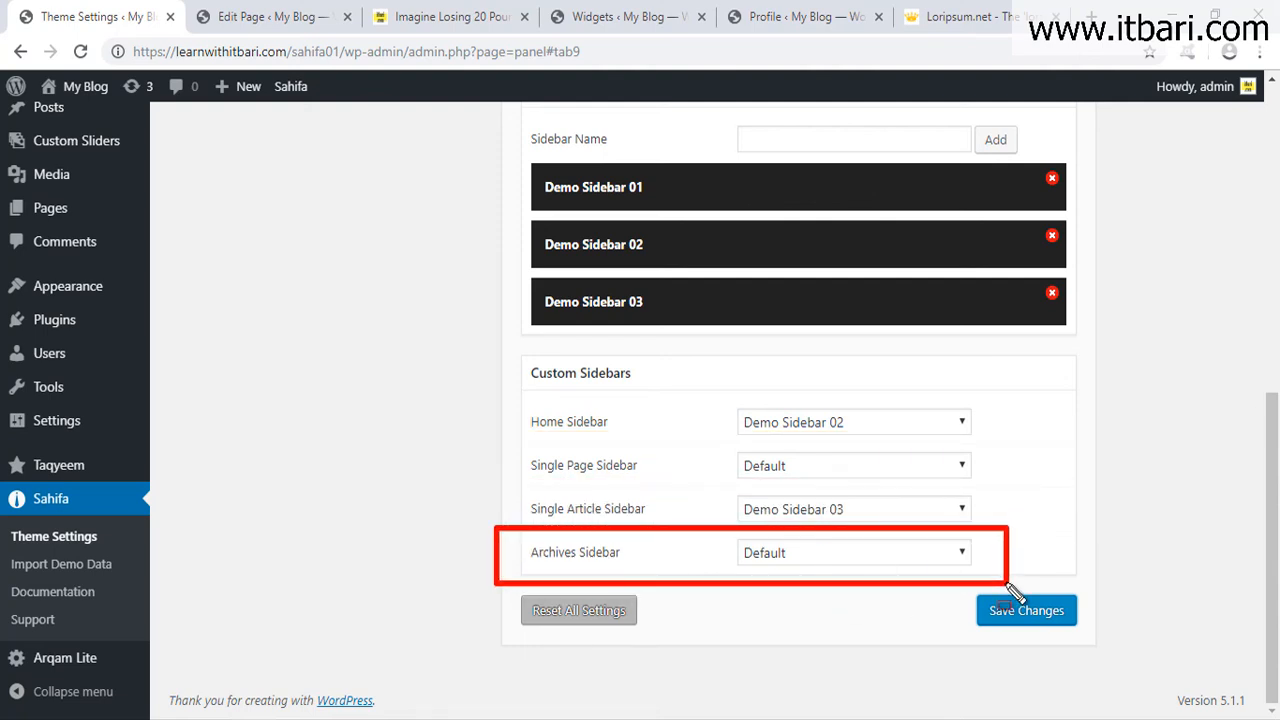
pyautogui.press('Escape')
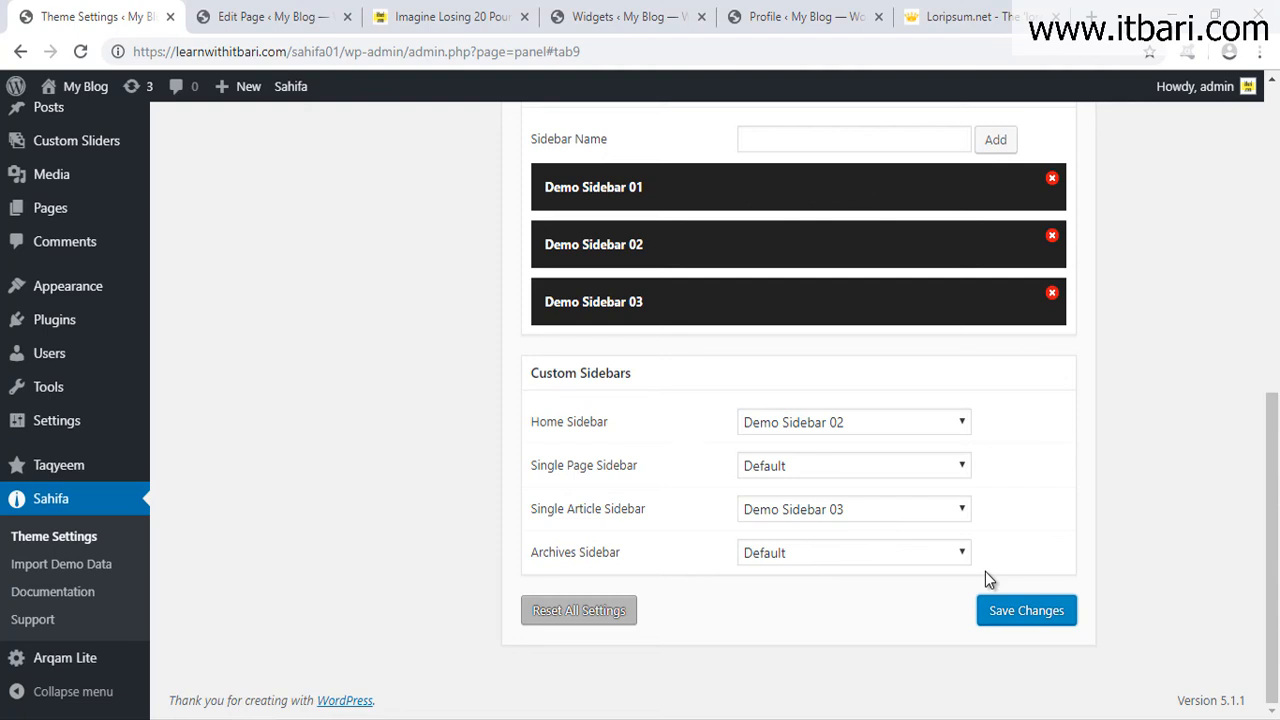
# Examine the whole Sidebars settings page, from Default Sidebar Position and Sticky Sidebars to Add Sidebar and Custom Sidebars.
pyautogui.scroll(1, 849, 457)
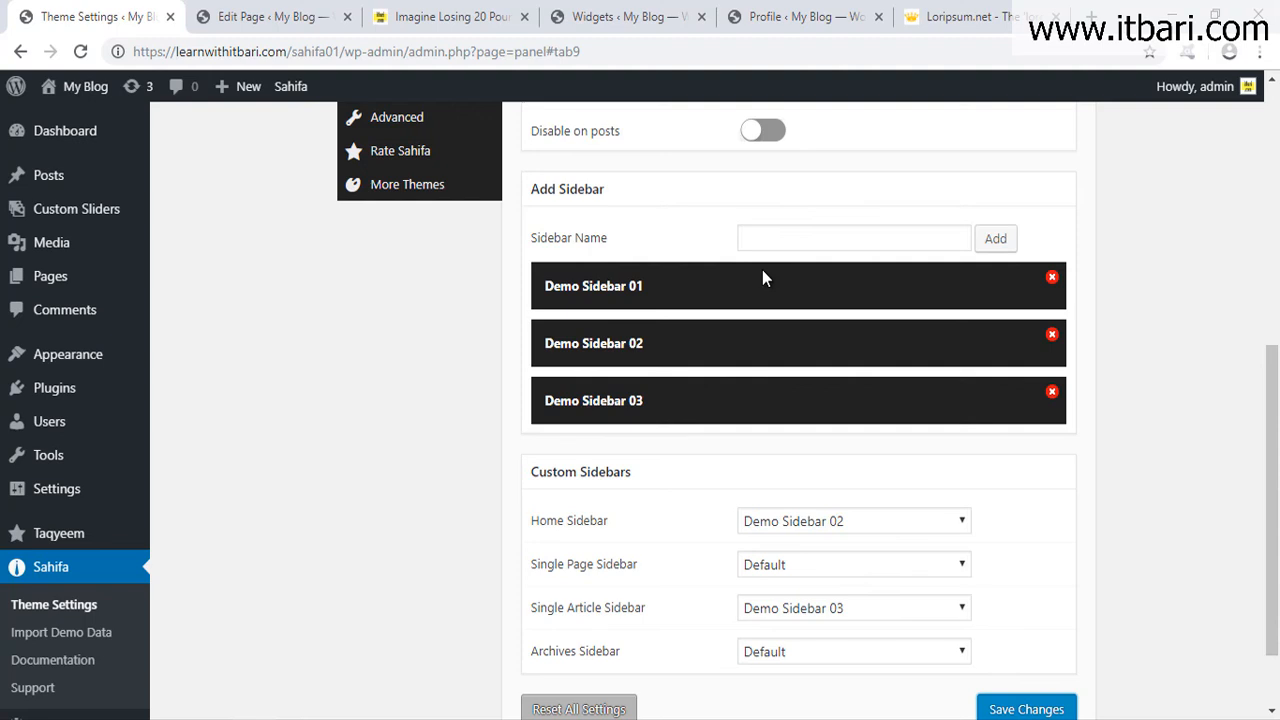
pyautogui.scroll(-1, 771, 323)
pyautogui.scroll(6, 777, 354)
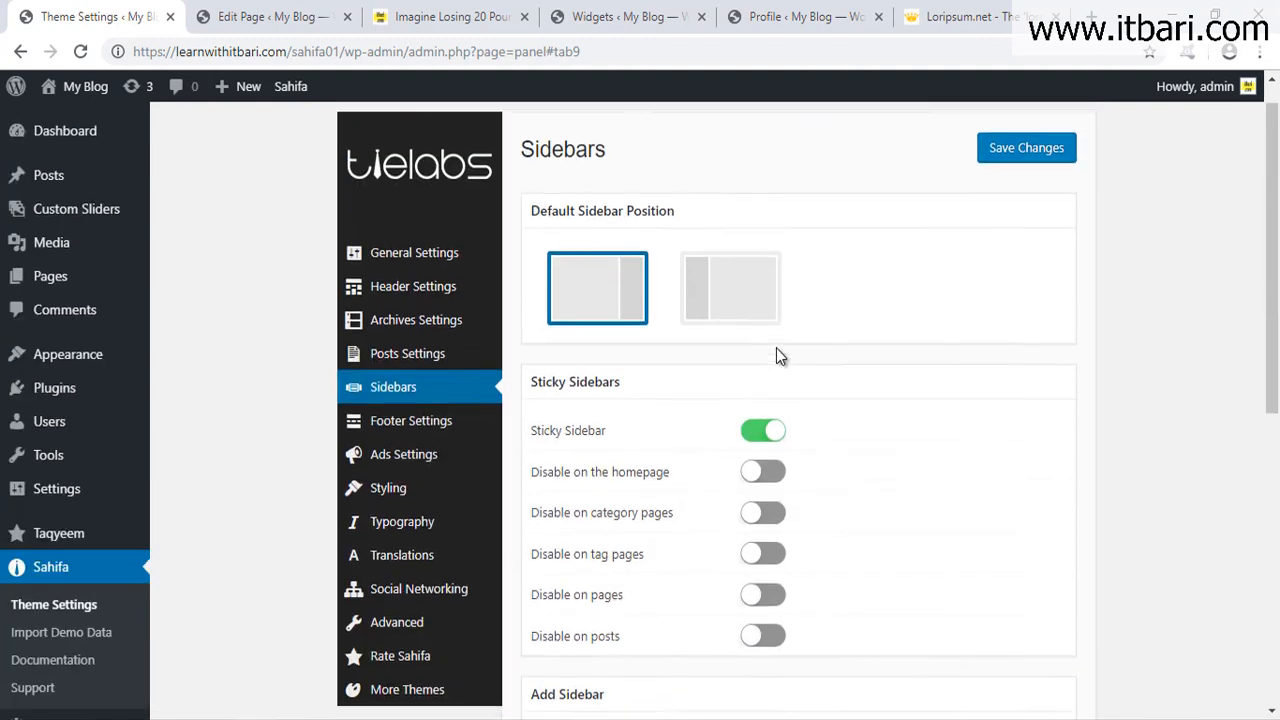
pyautogui.scroll(-2, 974, 355)
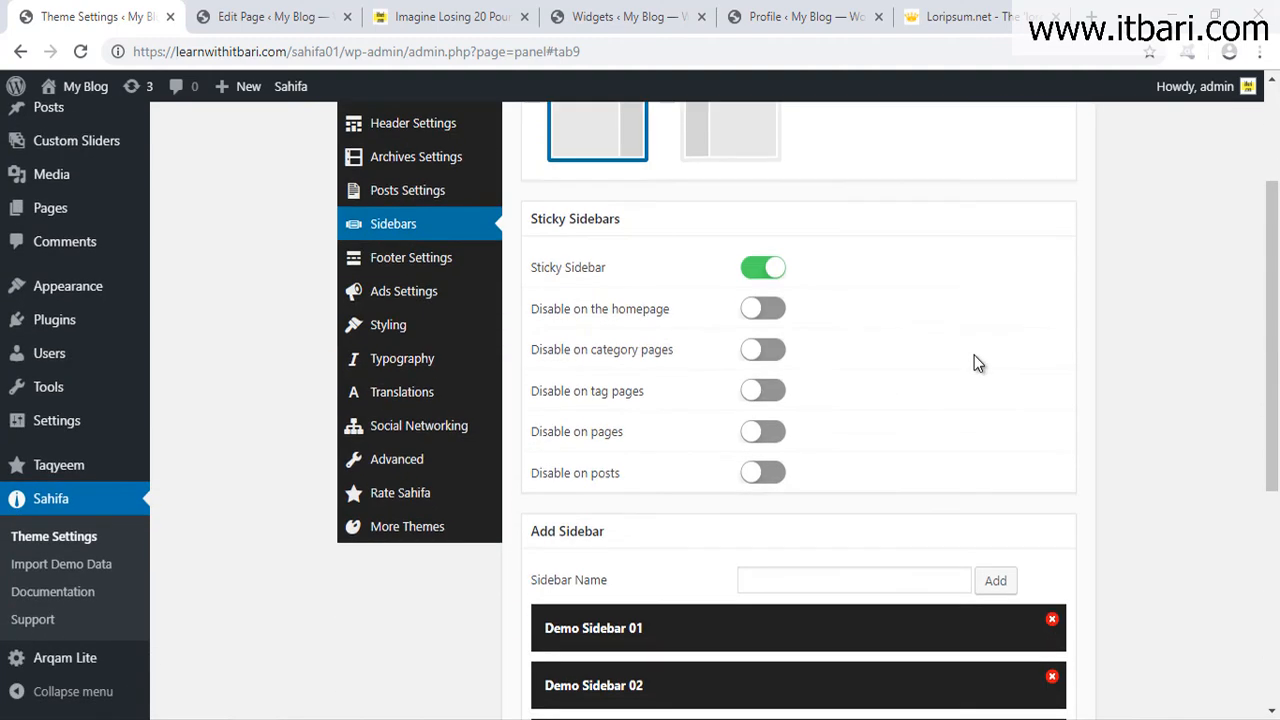
pyautogui.scroll(-4, 972, 354)
pyautogui.scroll(3, 960, 362)
pyautogui.scroll(3, 958, 360)
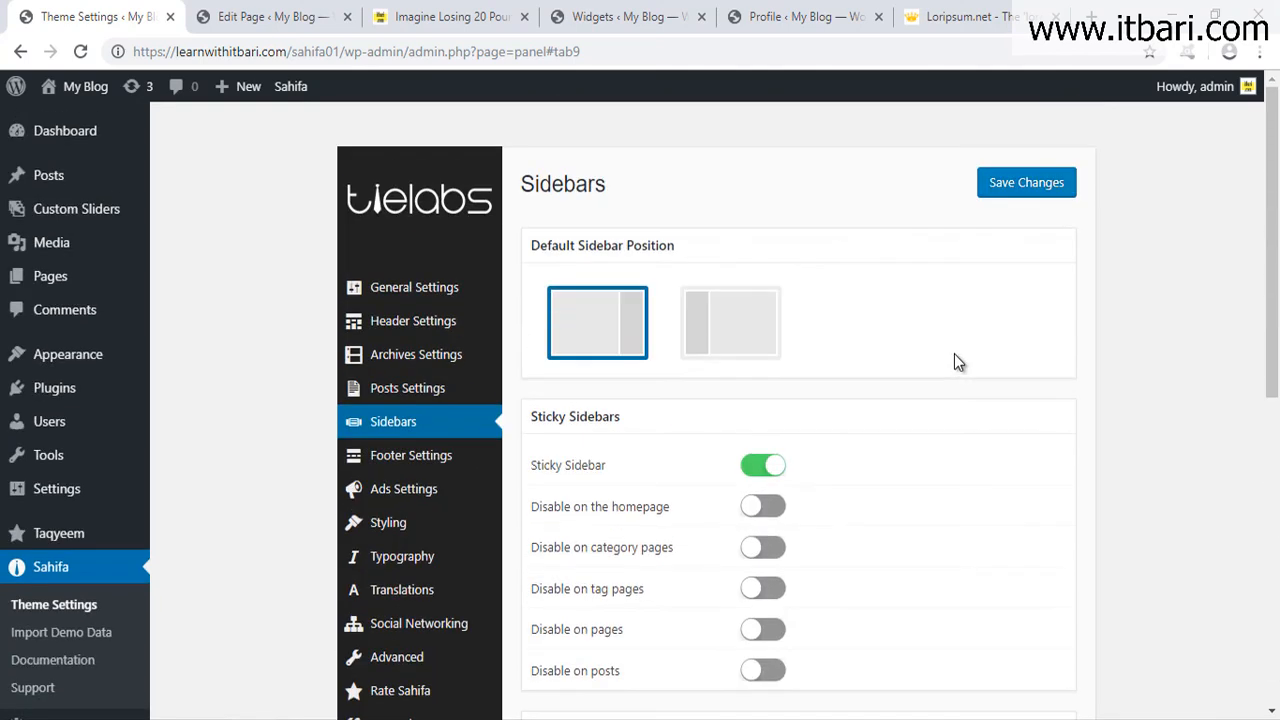
pyautogui.scroll(-2, 951, 352)
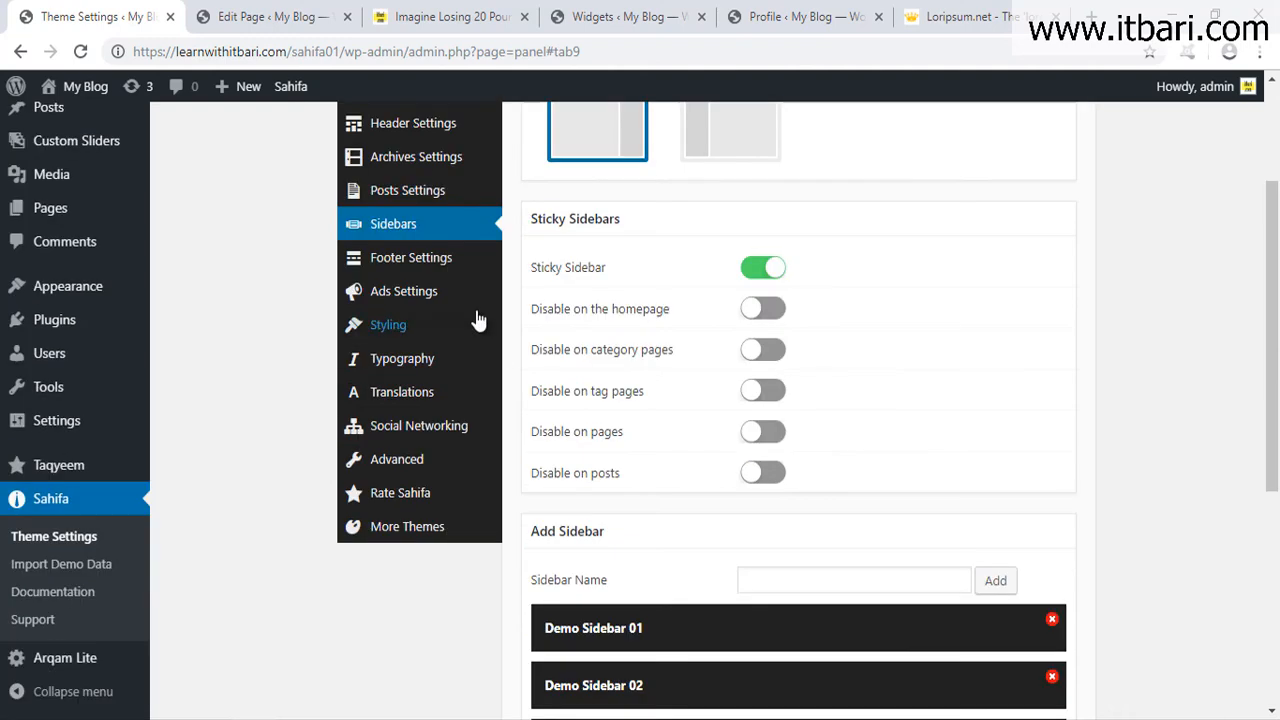
# Open the theme's Footer Settings and look through the available footer options.
pyautogui.click(437, 258)
pyautogui.scroll(2, 958, 460)
pyautogui.scroll(-5, 958, 460)
pyautogui.scroll(5, 958, 460)
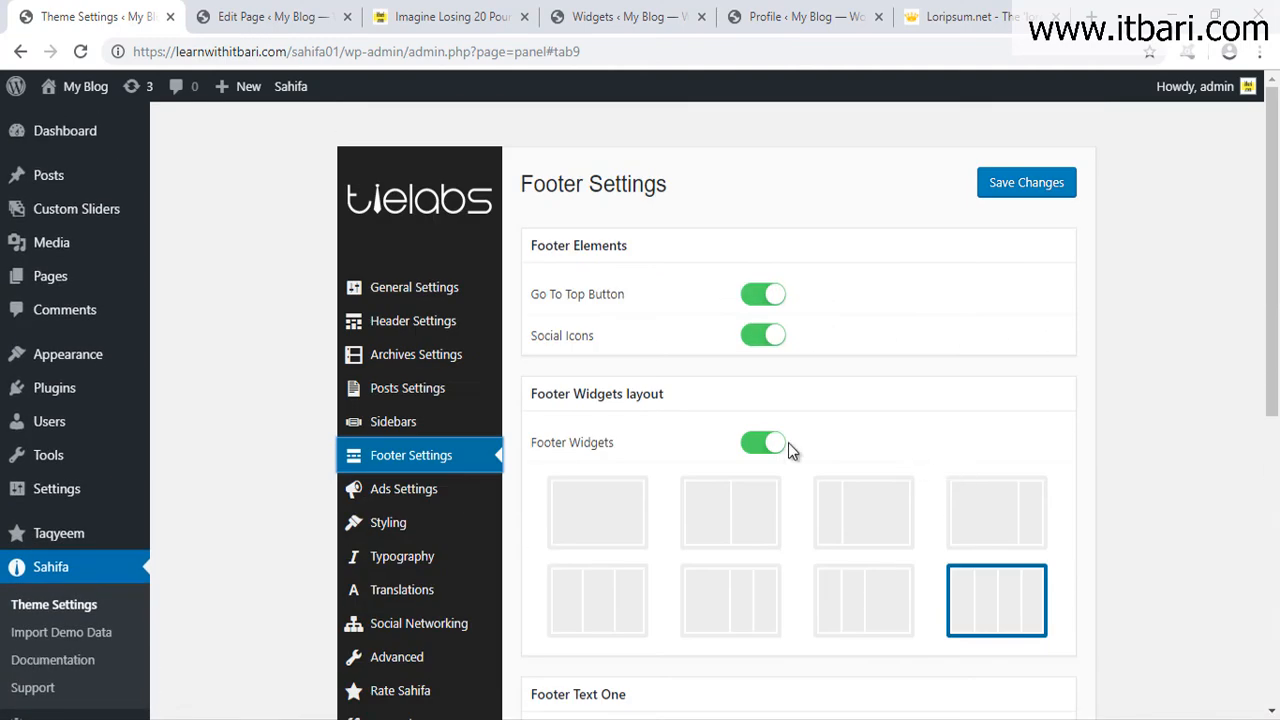
# Bring the post's tab to the blog's home page and close the Edit Page, Widgets and Profile tabs, discarding unsaved changes.
pyautogui.click(440, 17)
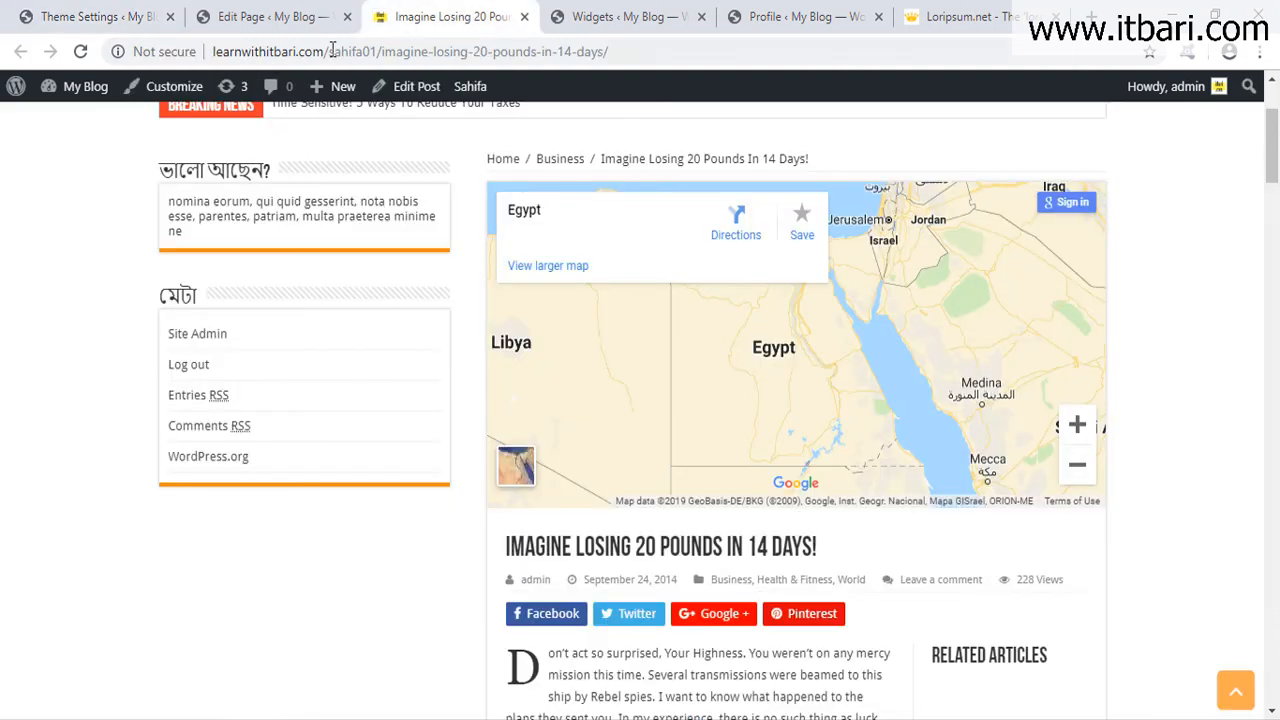
pyautogui.scroll(3, 257, 200)
pyautogui.click(347, 16)
pyautogui.click(522, 28)
pyautogui.click(522, 26)
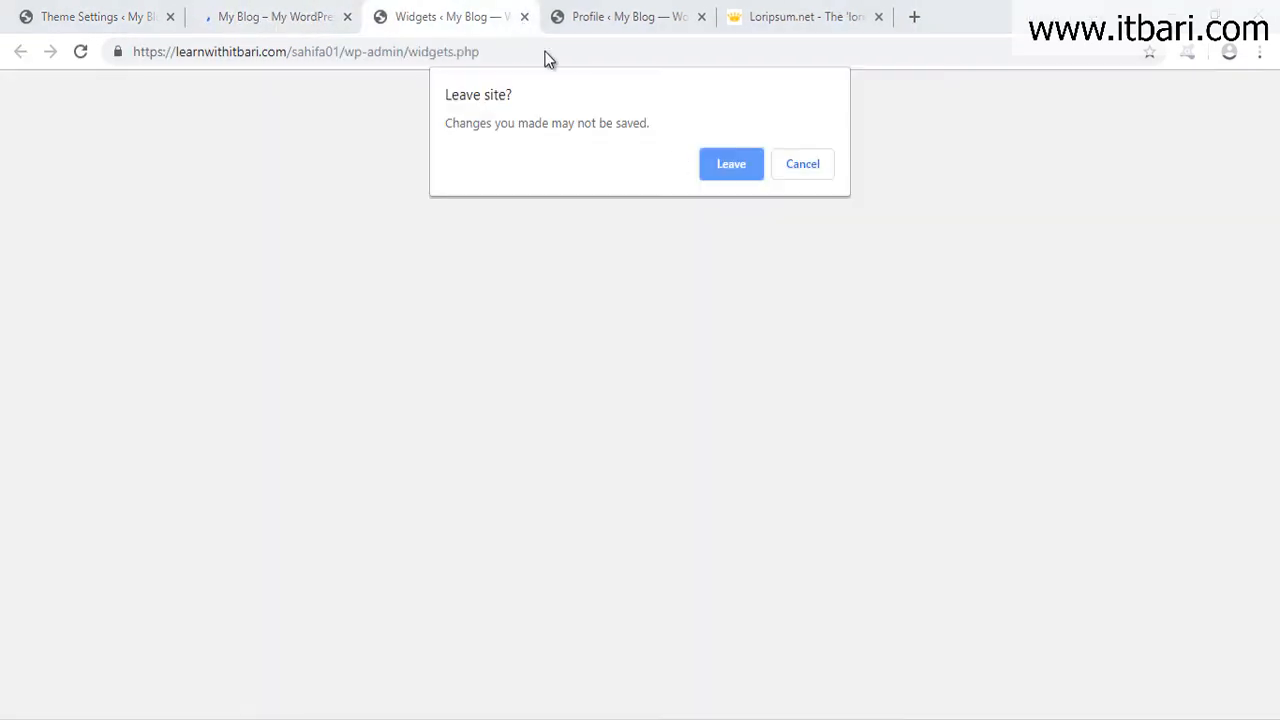
pyautogui.click(758, 168)
pyautogui.click(665, 17)
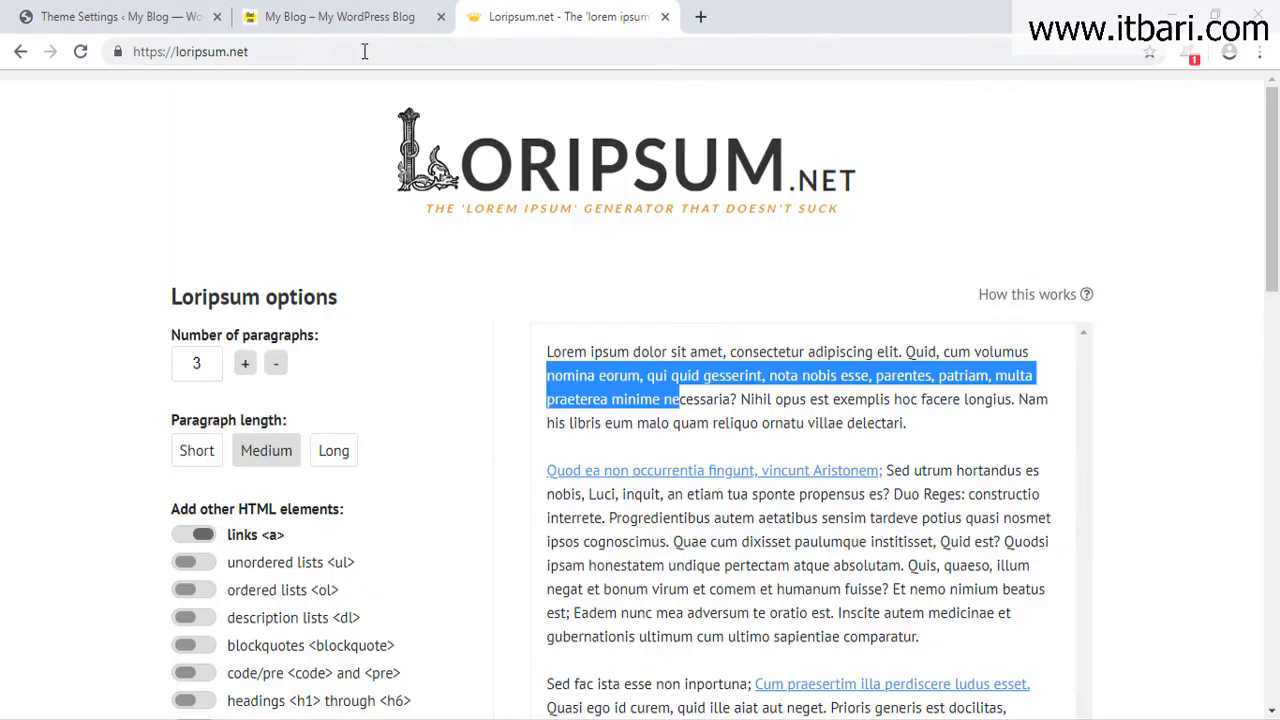
# Look over the blog's home page and try its go-to-top button.
pyautogui.click(340, 16)
pyautogui.scroll(-10, 723, 509)
pyautogui.scroll(10, 824, 471)
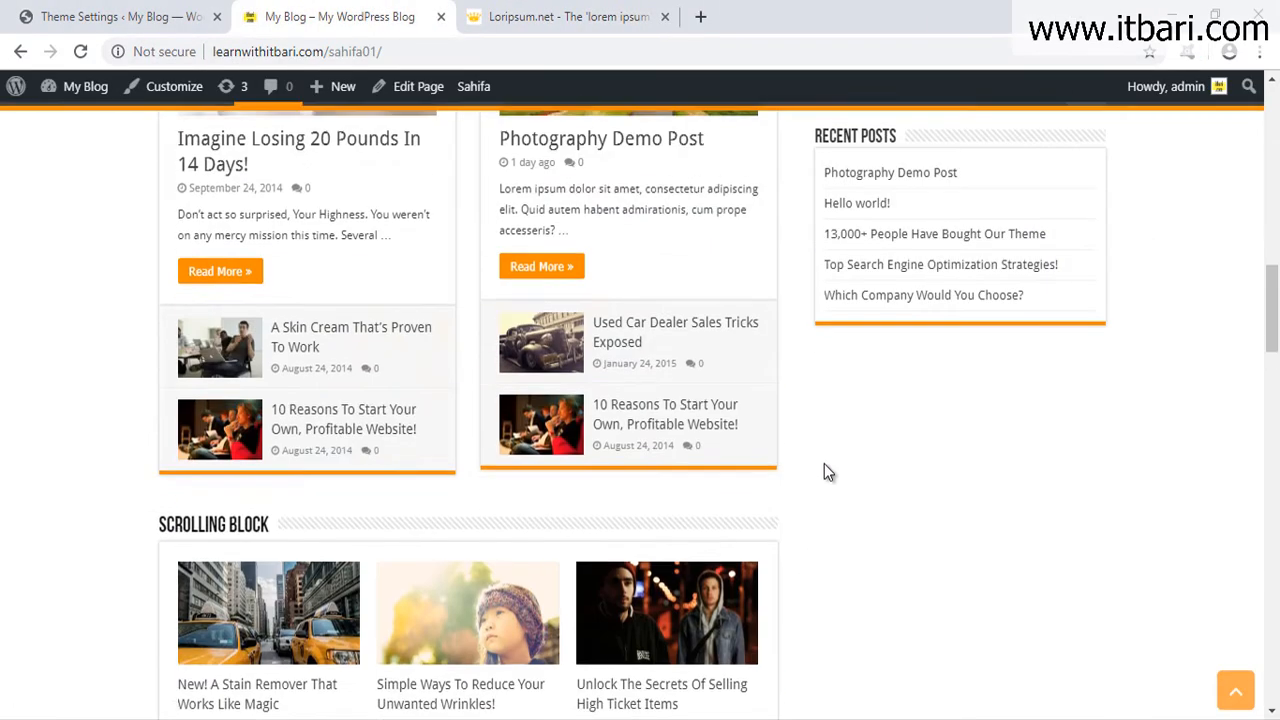
pyautogui.scroll(-3, 824, 471)
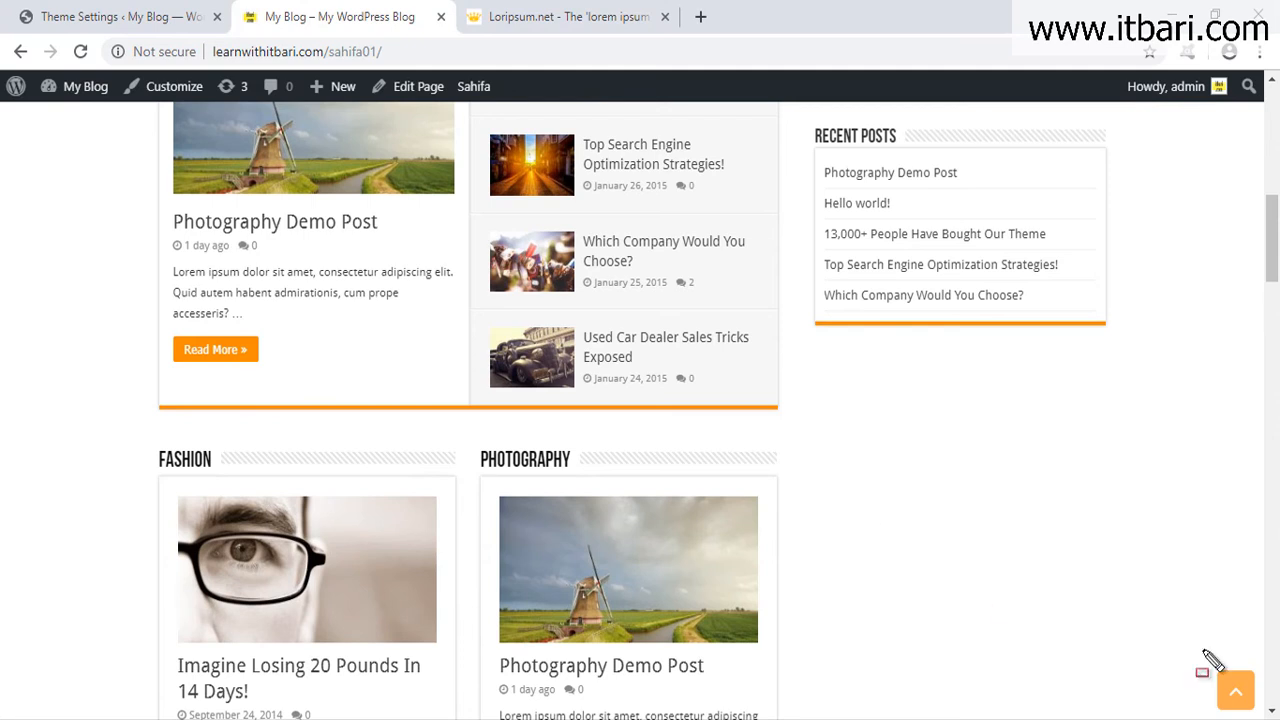
pyautogui.moveTo(1188, 652); pyautogui.dragTo(1270, 718)
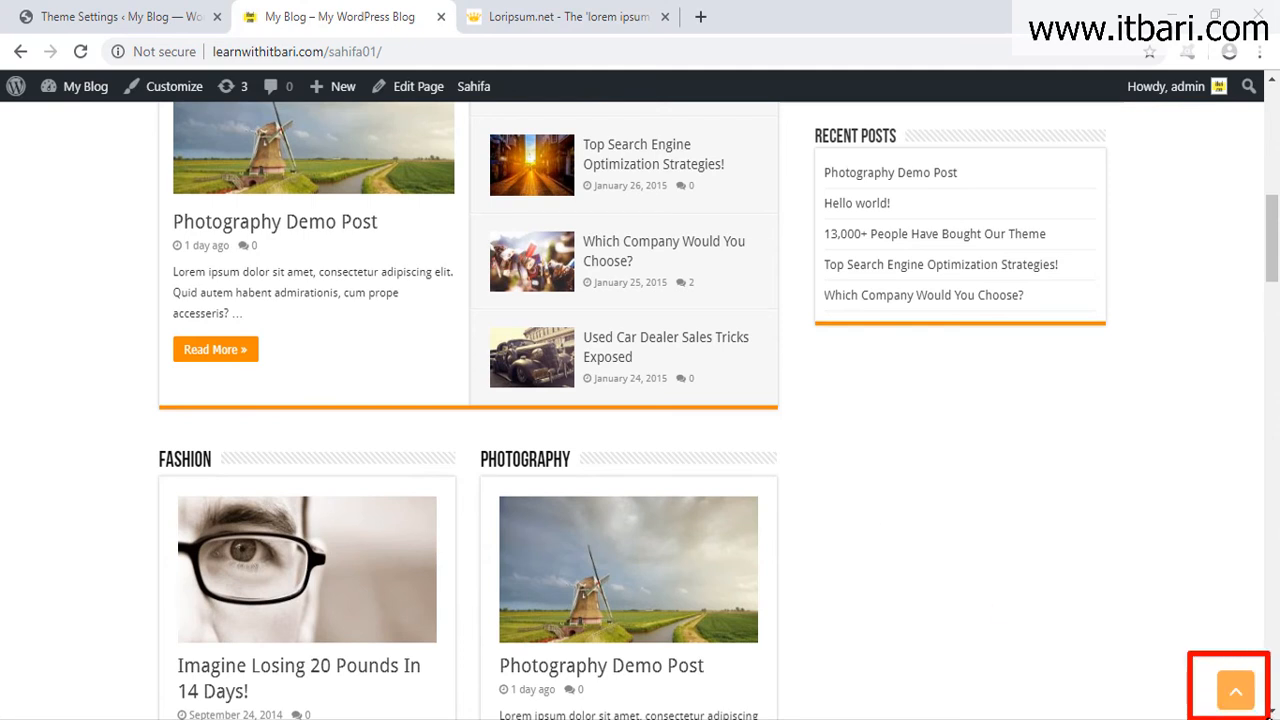
pyautogui.click(1236, 690)
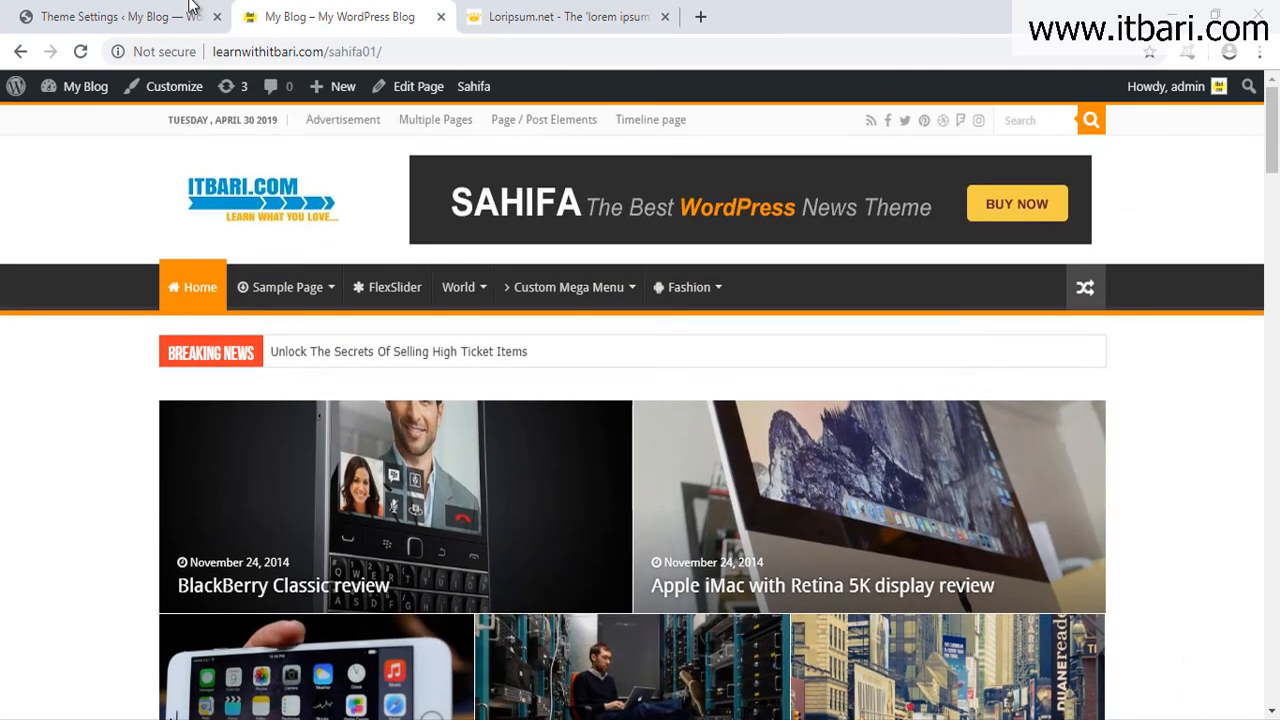
# Compare the Footer Elements options with the social icons in the home page's footer.
pyautogui.click(200, 10)
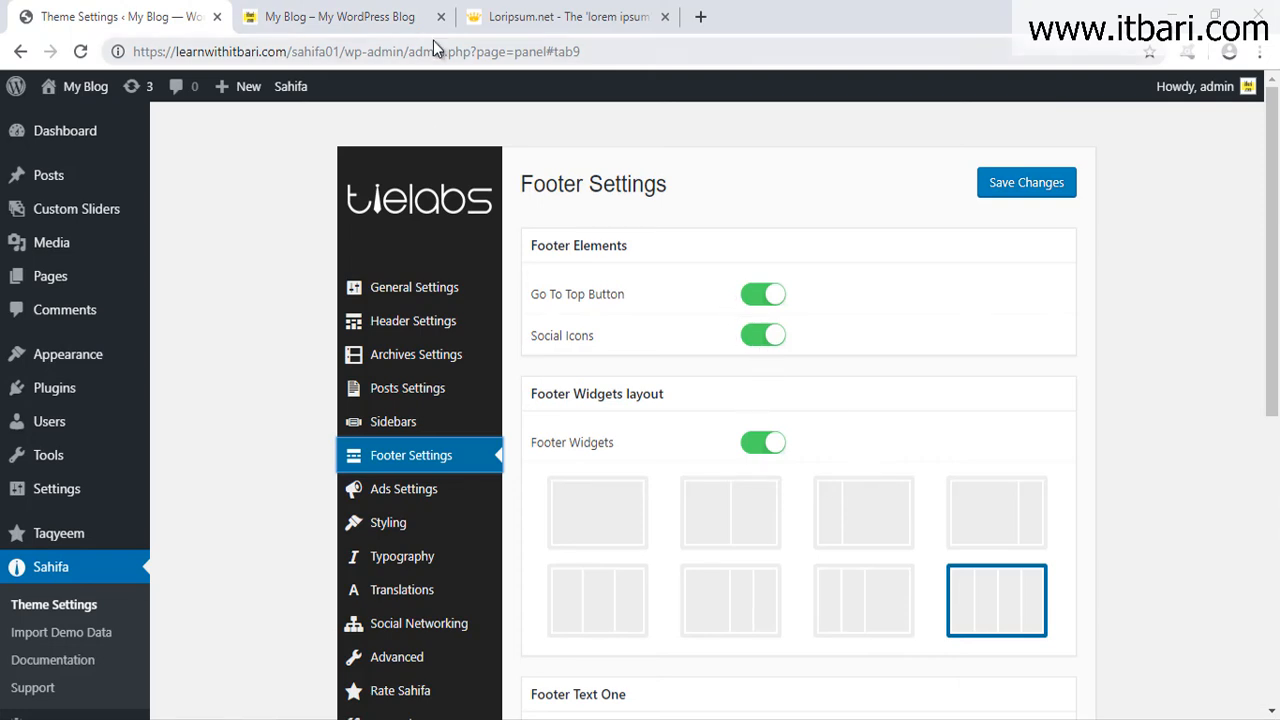
pyautogui.click(390, 17)
pyautogui.scroll(-20, 640, 400)
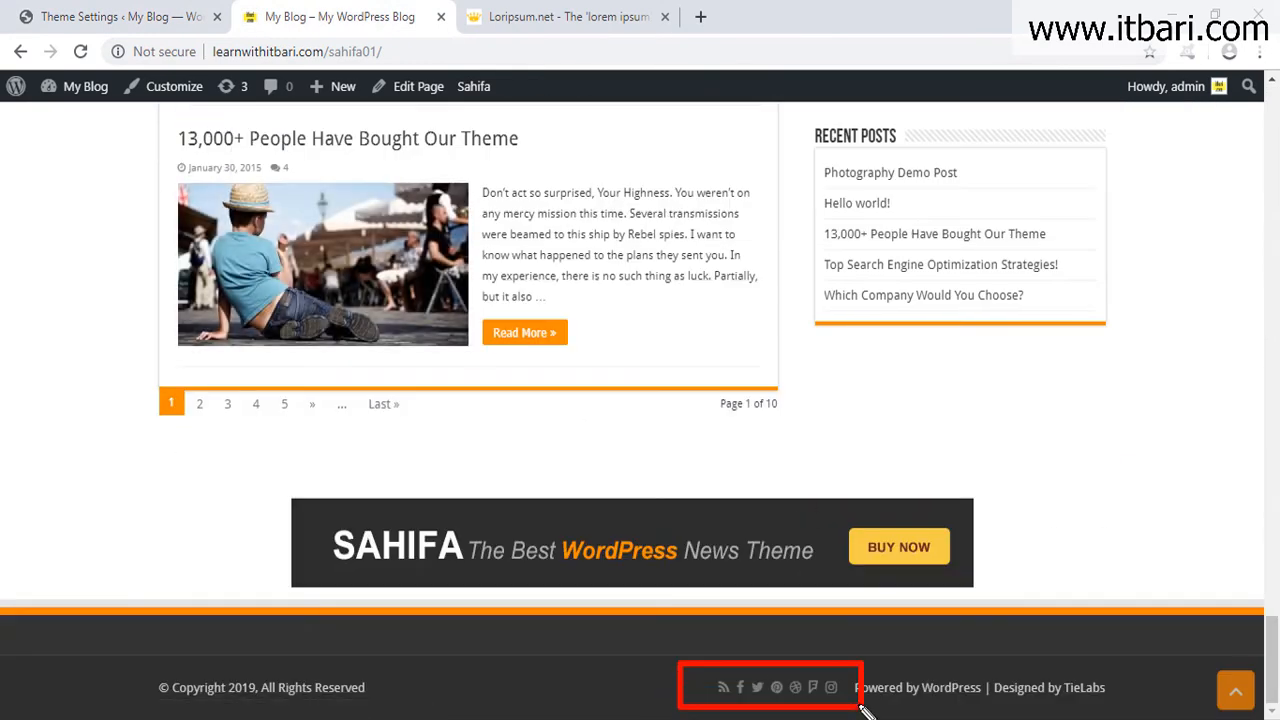
# Try to turn off Social Icons and Go To Top Button in the Footer Elements and save the changes.
pyautogui.click(180, 10)
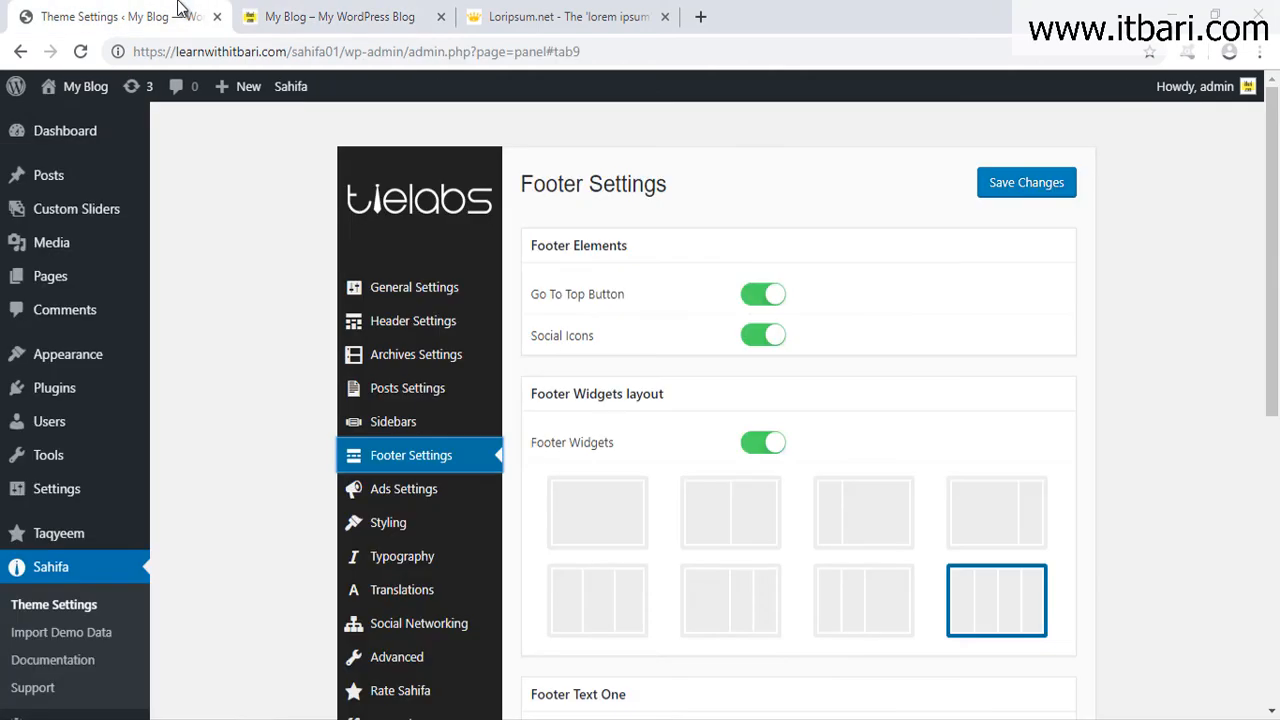
pyautogui.click(766, 335)
pyautogui.click(766, 293)
pyautogui.click(1030, 184)
# Reload the blog's home page to check its footer icons and go-to-top button.
pyautogui.click(313, 22)
pyautogui.press('F5')
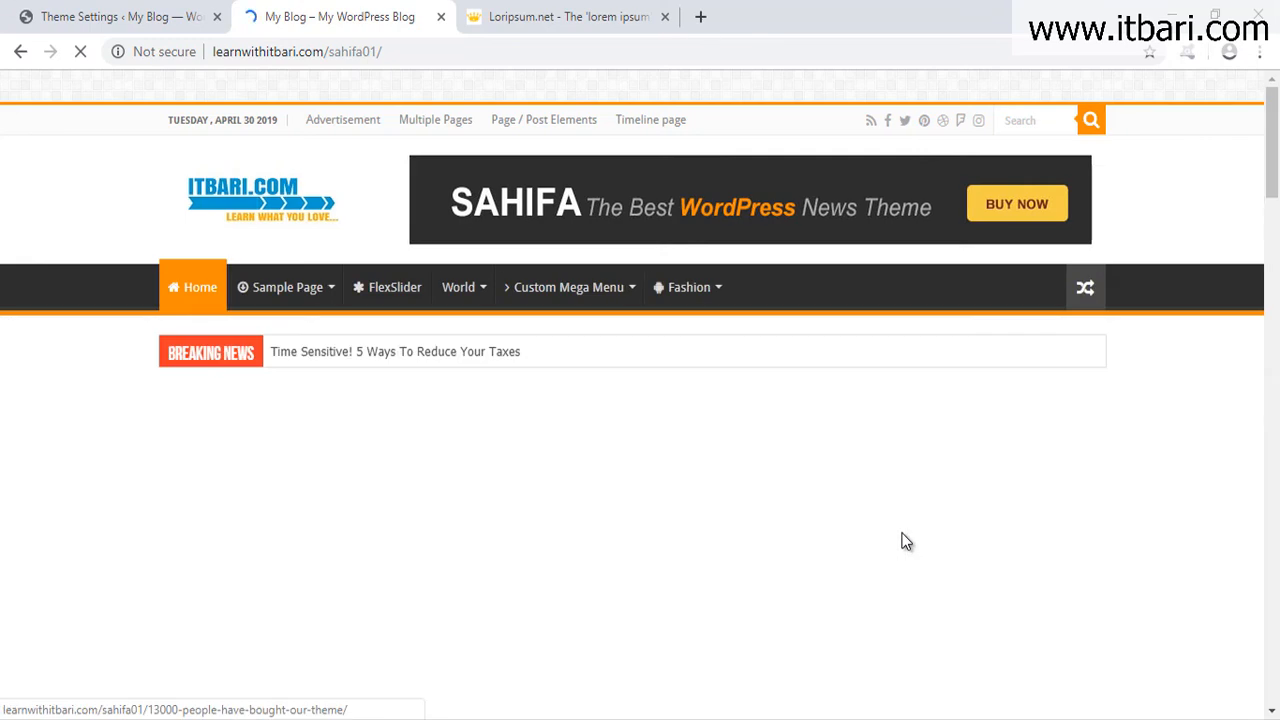
pyautogui.press('F5')
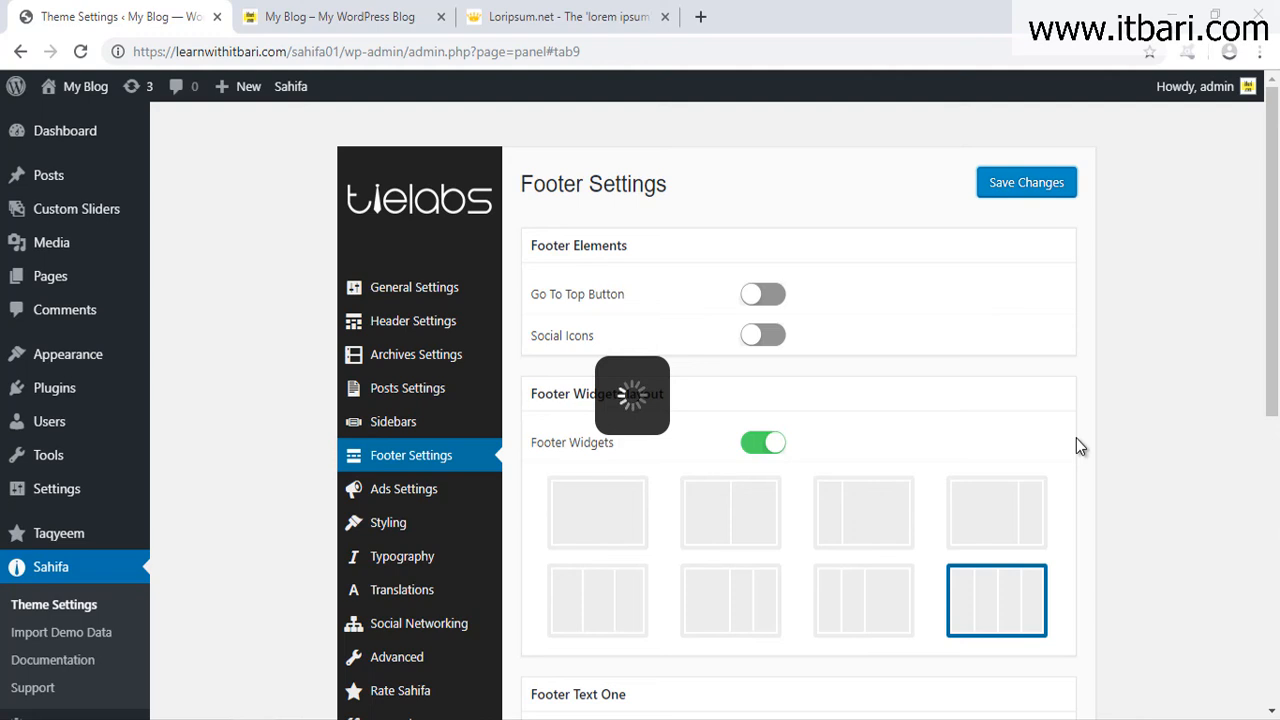
# Reload the theme settings page and reopen the Footer Settings.
pyautogui.click(79, 51)
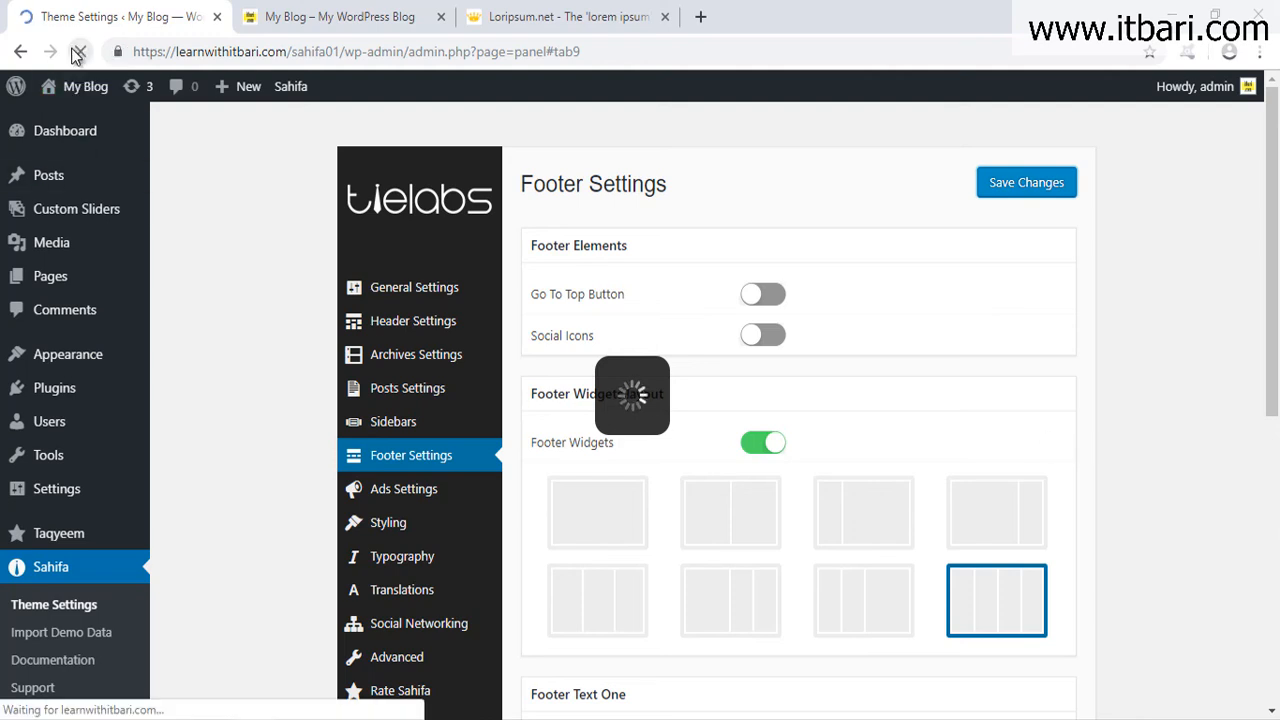
pyautogui.scroll(-2, 449, 346)
pyautogui.scroll(2, 623, 420)
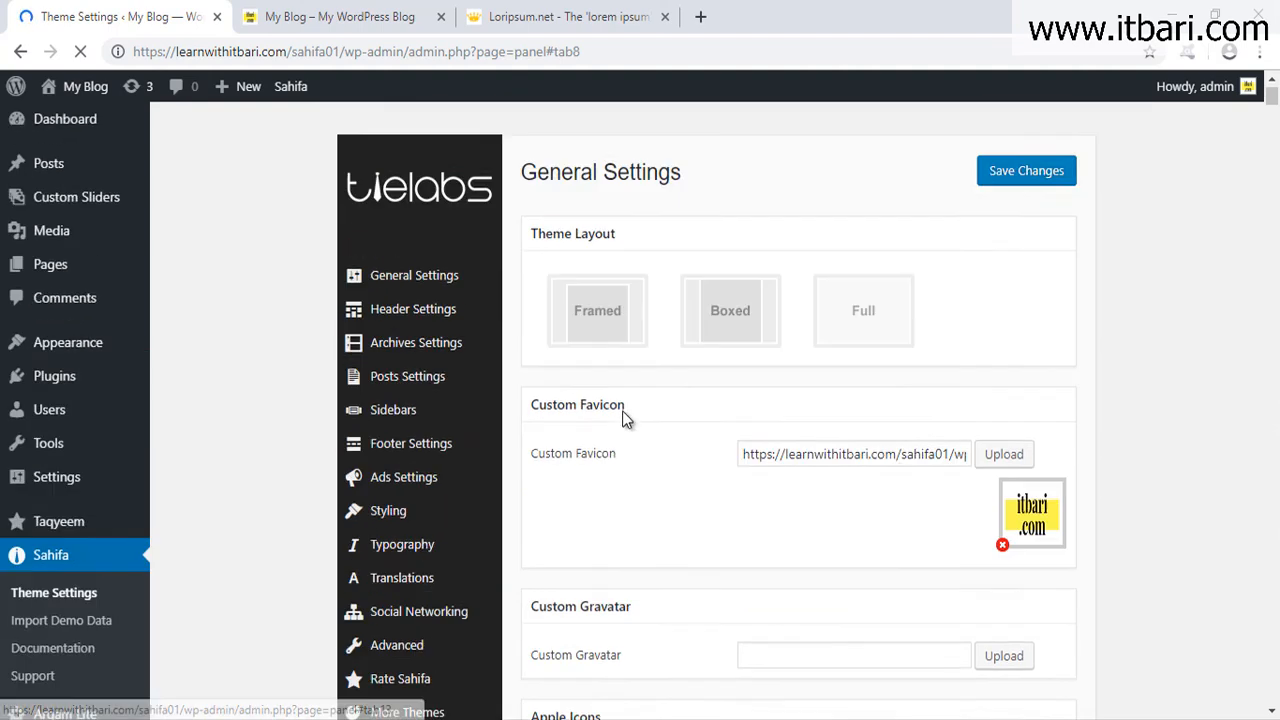
pyautogui.click(412, 455)
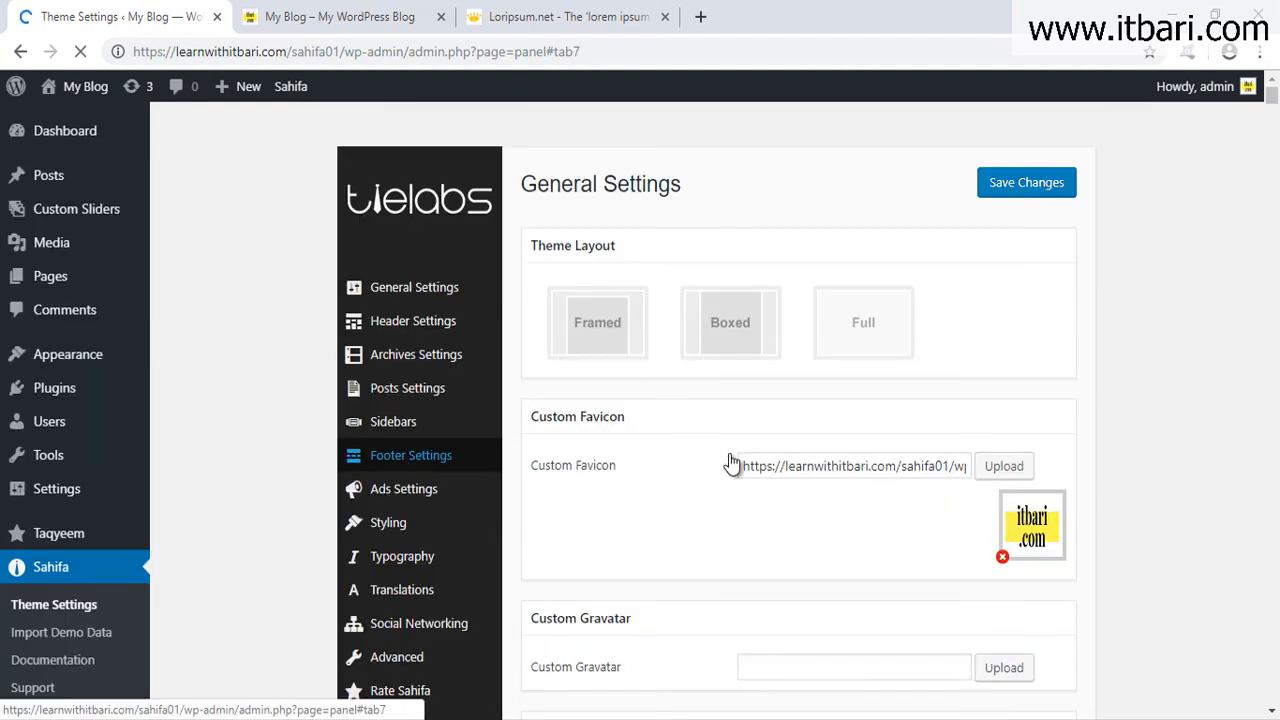
pyautogui.click(498, 462)
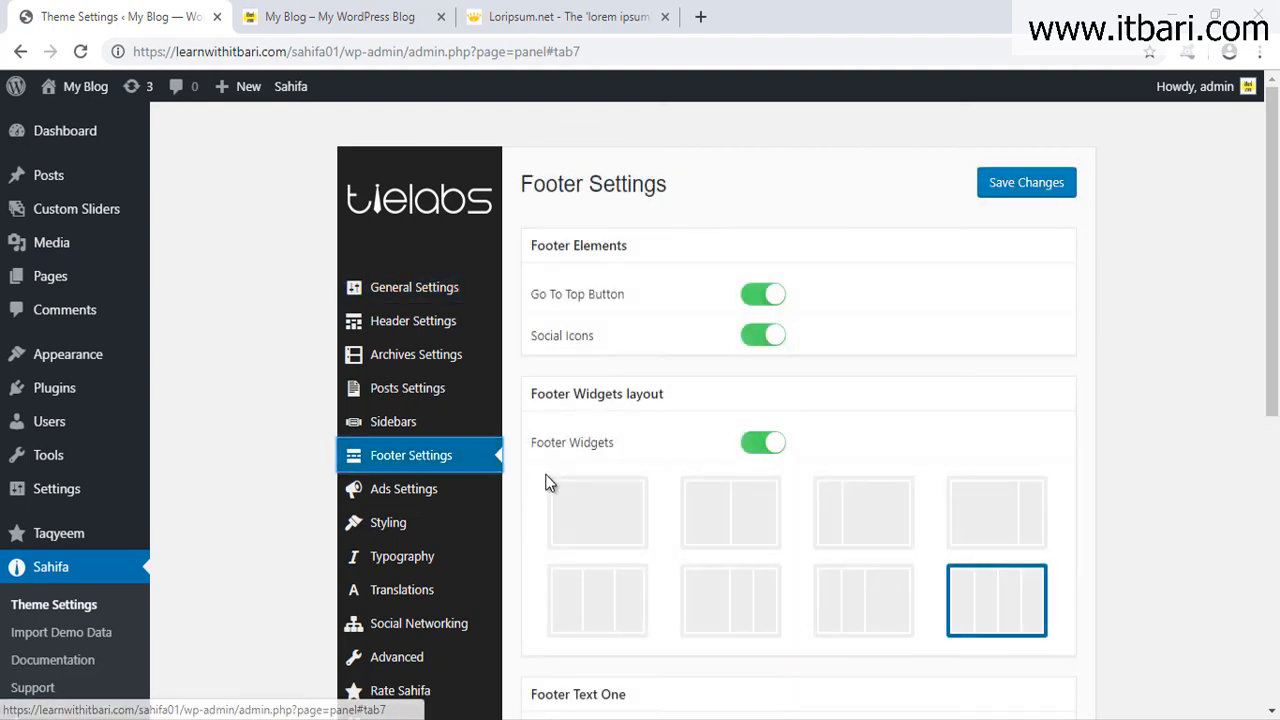
# Turn off the Go To Top Button and Social Icons, save the changes, and check the footer on the reloaded home page.
pyautogui.click(763, 296)
pyautogui.click(994, 192)
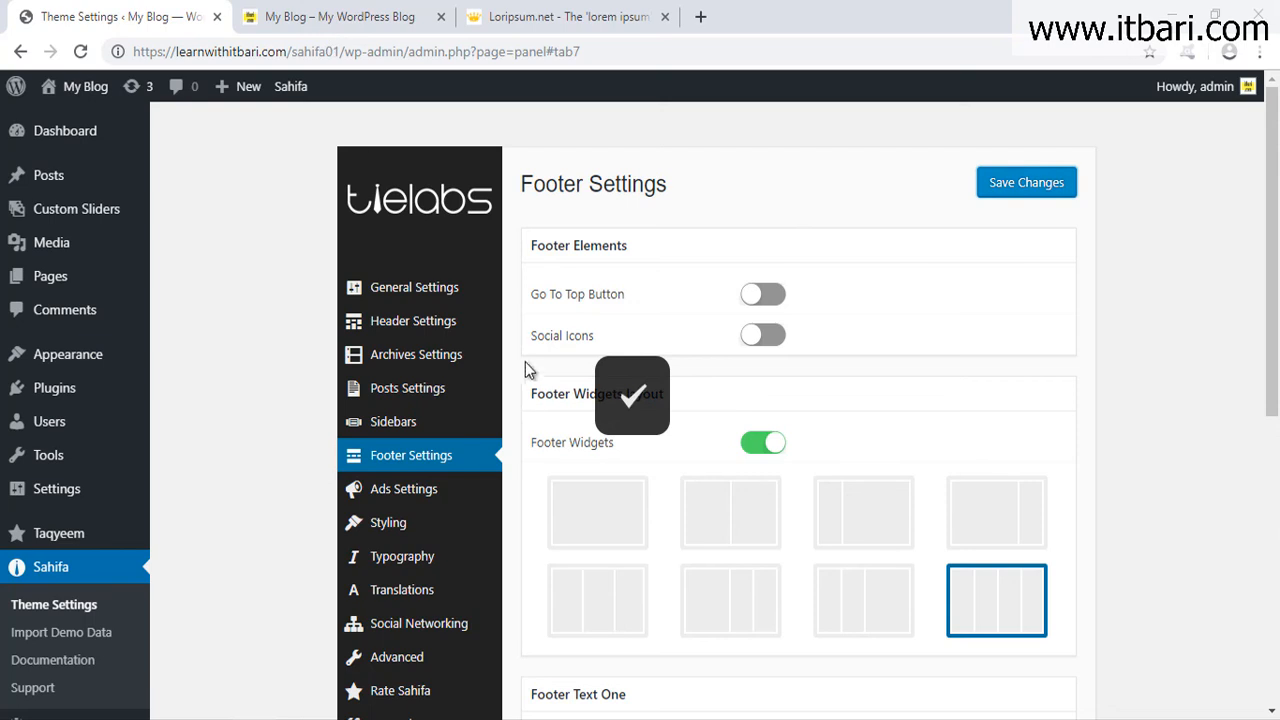
pyautogui.click(330, 17)
pyautogui.click(80, 51)
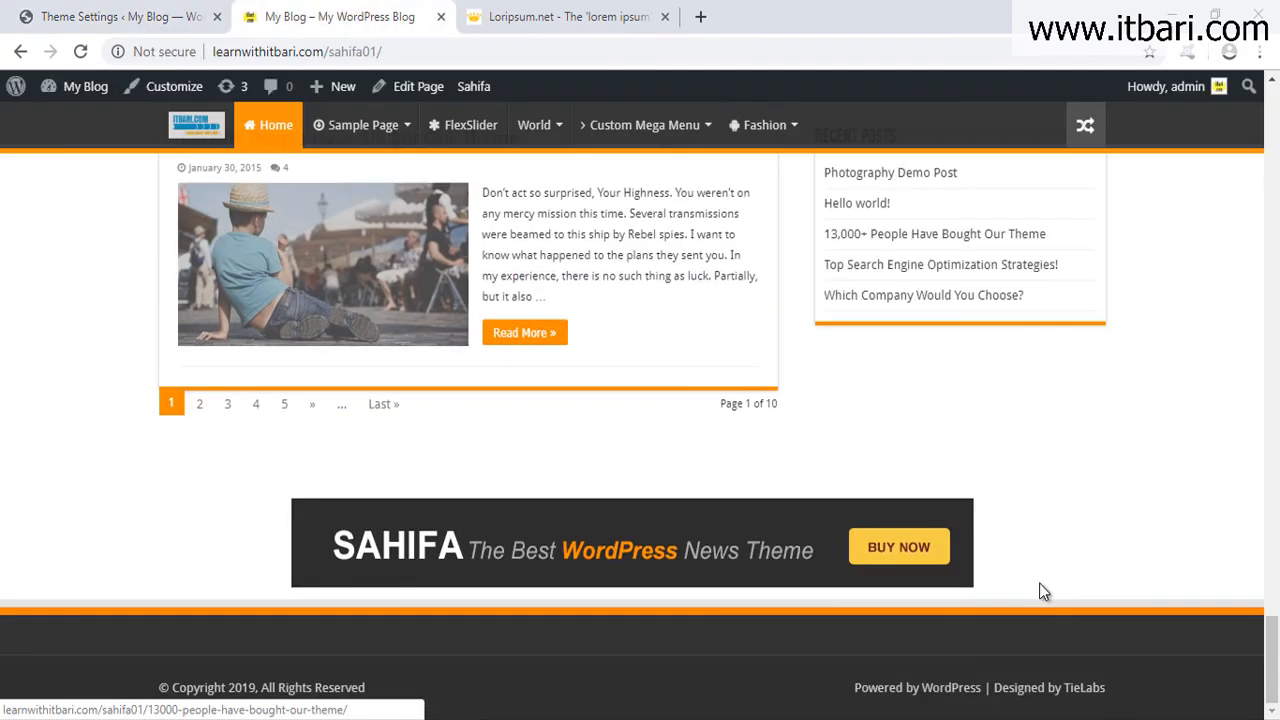
pyautogui.scroll(9, 1205, 620)
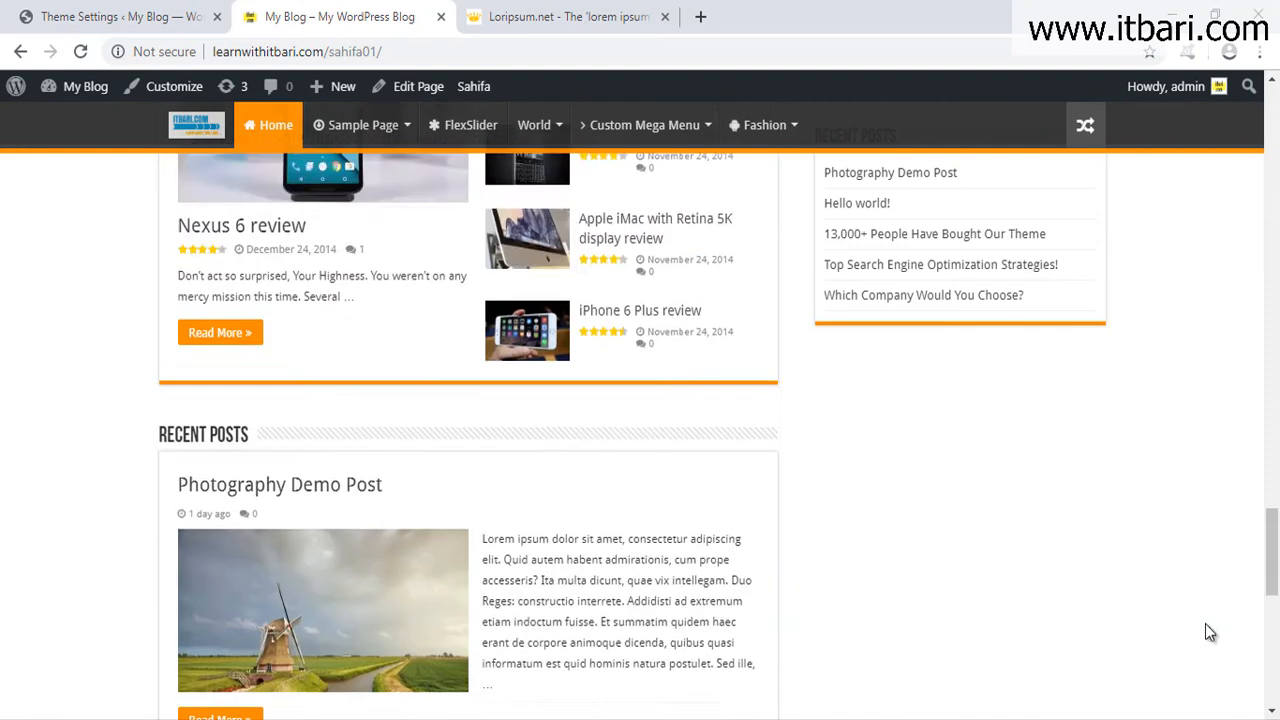
pyautogui.scroll(-7, 1205, 623)
pyautogui.scroll(-2, 1203, 640)
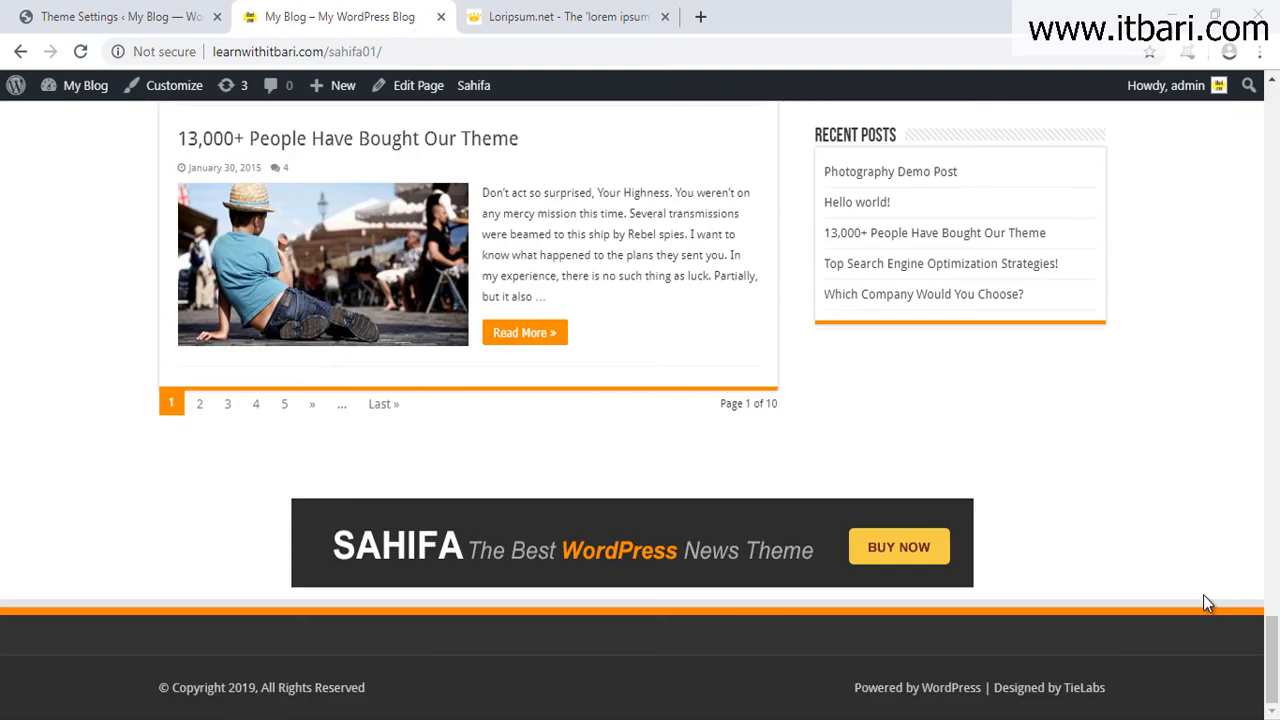
# Turn the Go To Top Button and Social Icons back on in the Footer Elements of the theme settings.
pyautogui.click(150, 16)
pyautogui.click(763, 336)
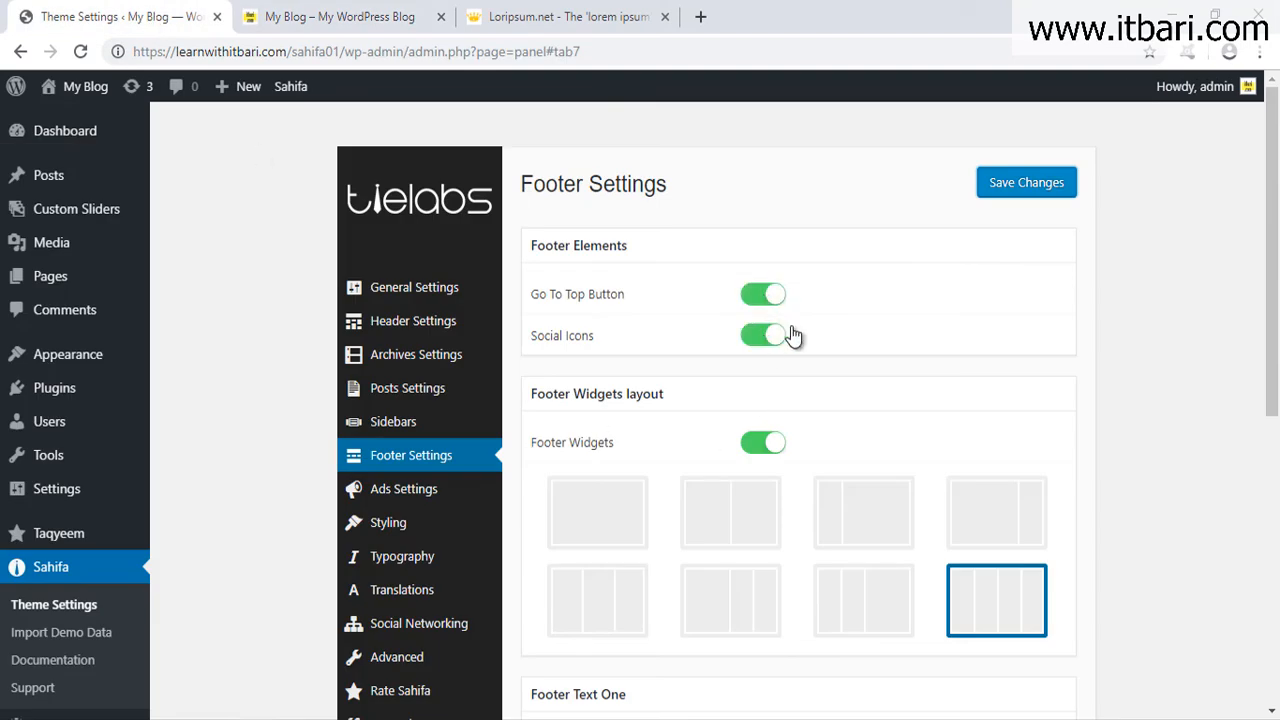
pyautogui.scroll(-2, 826, 398)
pyautogui.scroll(2, 829, 420)
pyautogui.scroll(-2, 620, 445)
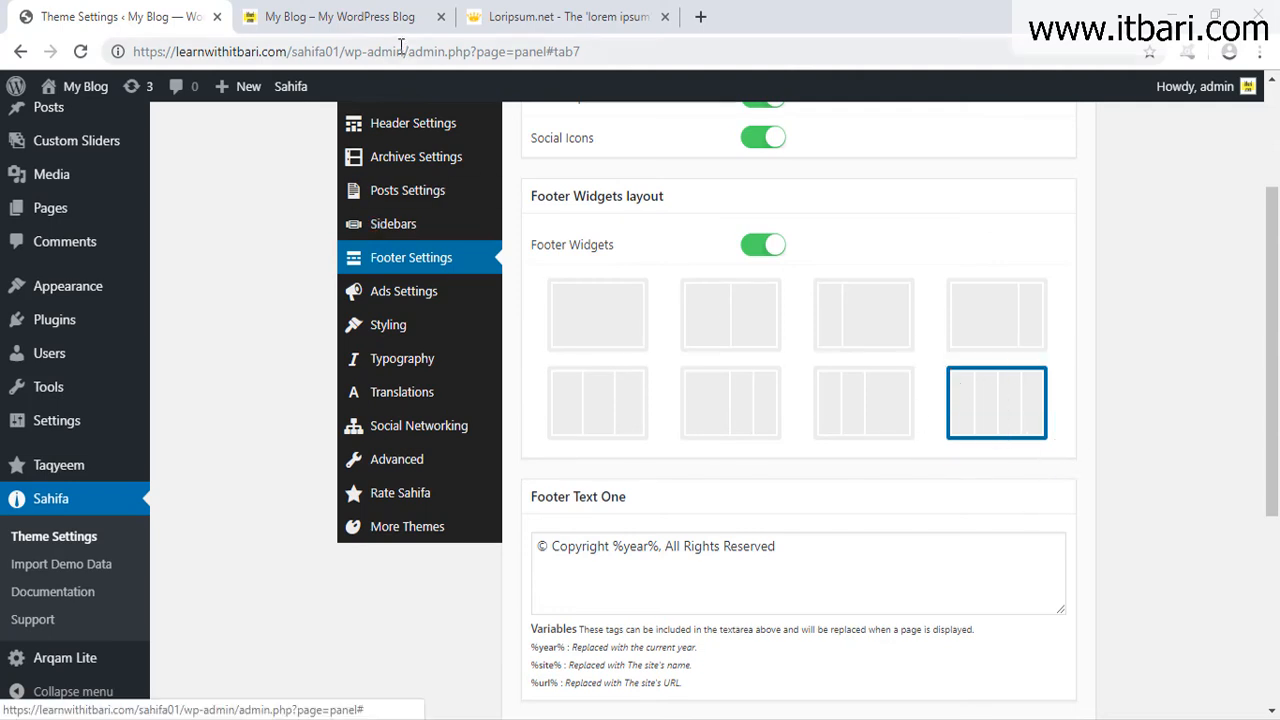
# Open the Appearance section's Widgets page in a separate browser tab, placed beside the blog's home page.
pyautogui.click(420, 16)
pyautogui.click(40, 14)
pyautogui.moveTo(40, 287)
pyautogui.rightClick(169, 343)
pyautogui.click(215, 362)
pyautogui.moveTo(379, 17); pyautogui.dragTo(528, 34)
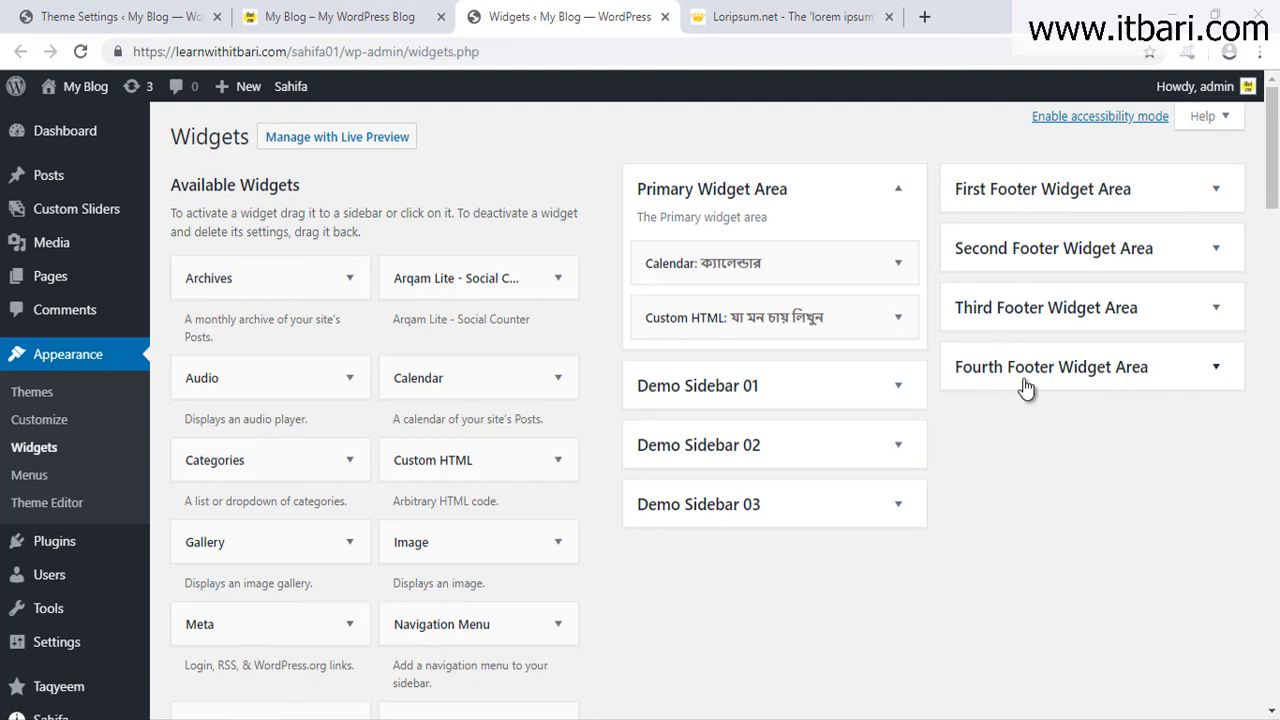
# Compare the footer widget areas with the home page's footer and the four-column Footer Widgets layout.
pyautogui.click(366, 10)
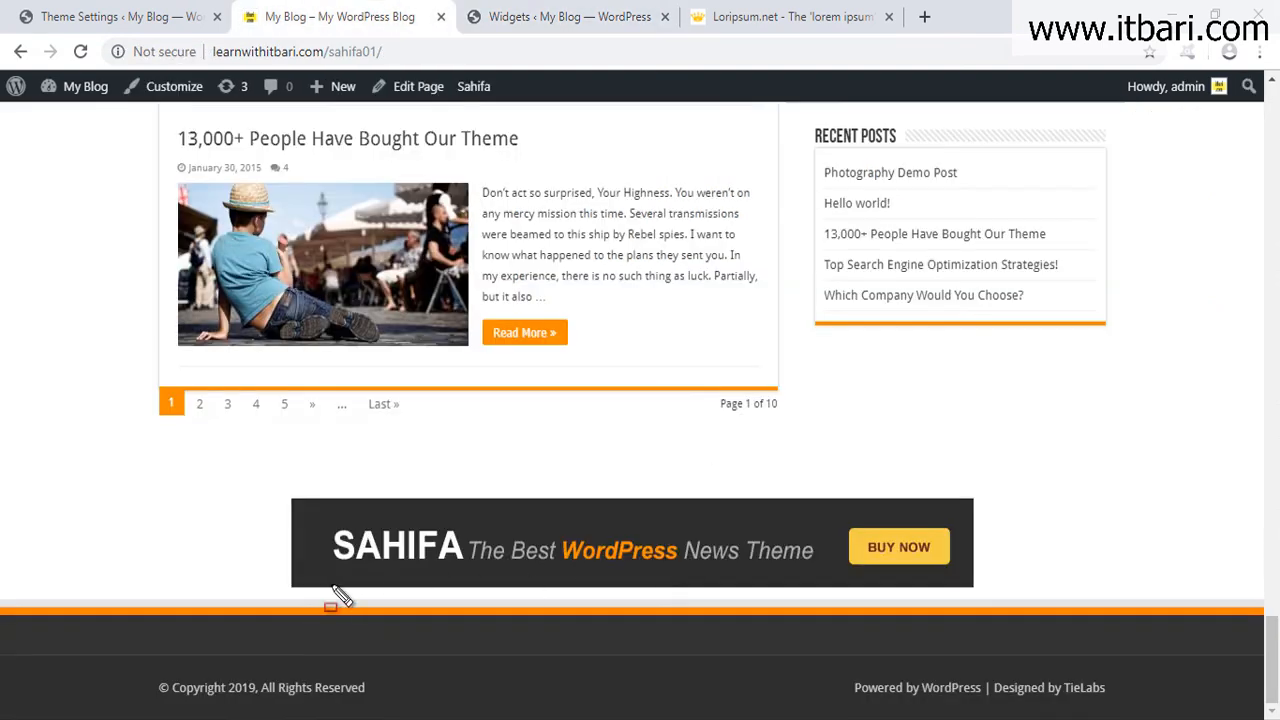
pyautogui.moveTo(136, 610)
pyautogui.mouseDown()
pyautogui.moveTo(1278, 669)
pyautogui.moveTo(1168, 660)
pyautogui.mouseUp()
pyautogui.press('Escape')
pyautogui.click(135, 10)
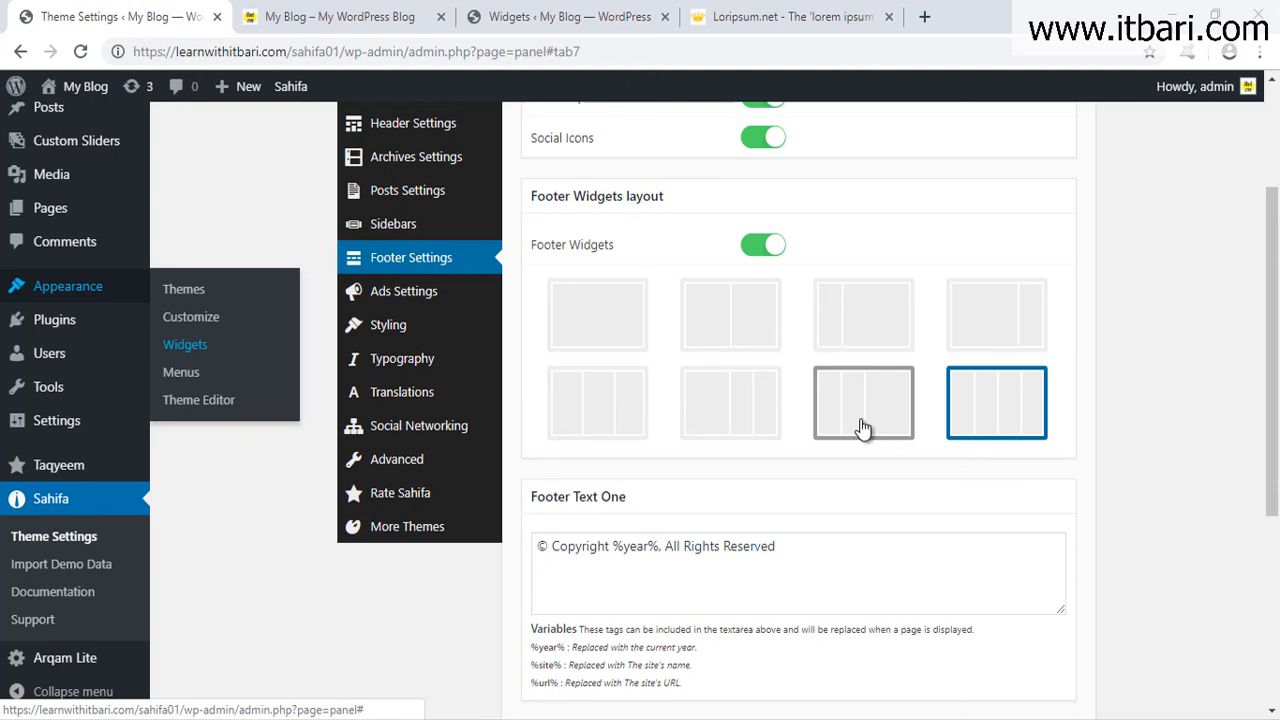
pyautogui.click(510, 16)
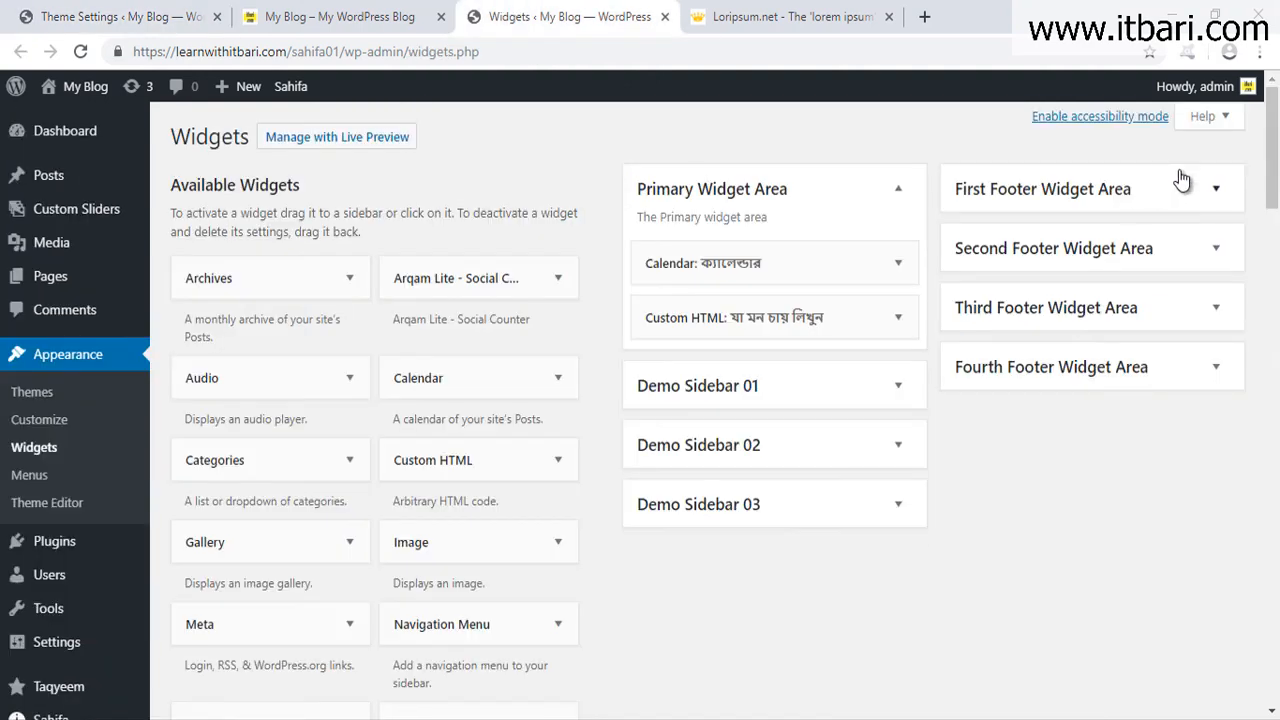
pyautogui.click(1216, 188)
# Choose the layout with two equal columns for the Footer Widgets and save the changes.
pyautogui.click(172, 20)
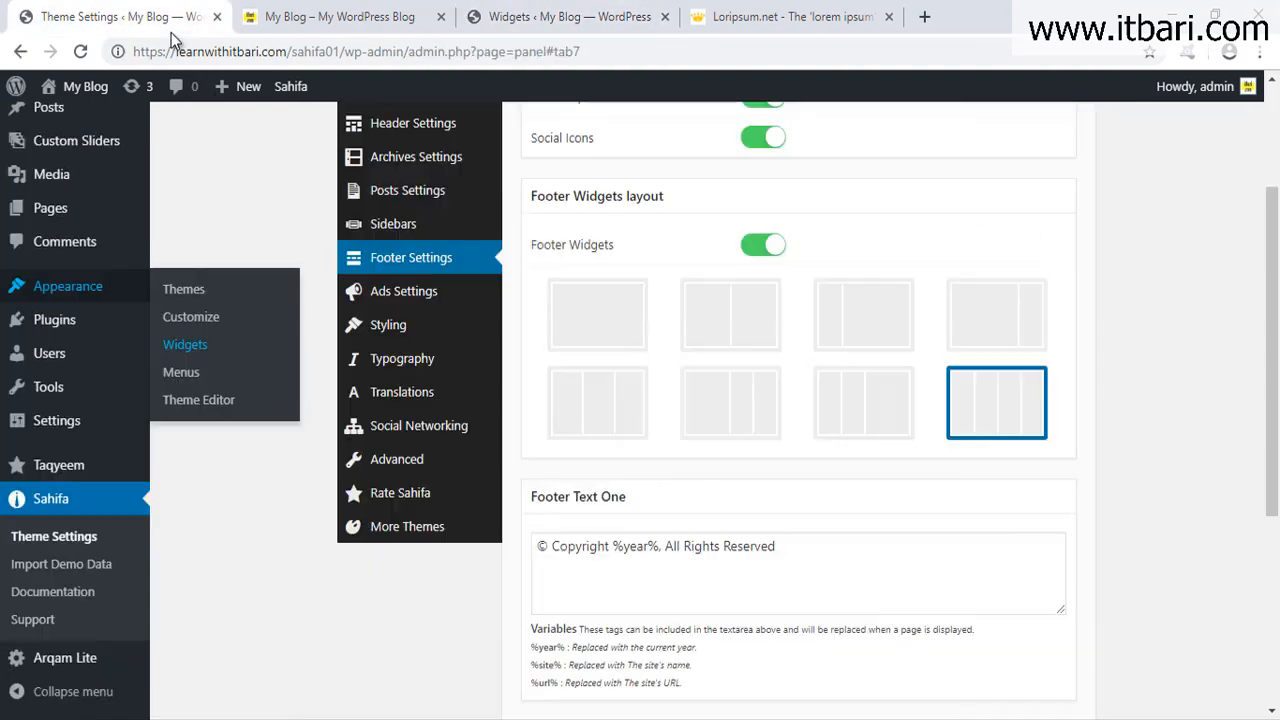
pyautogui.click(720, 323)
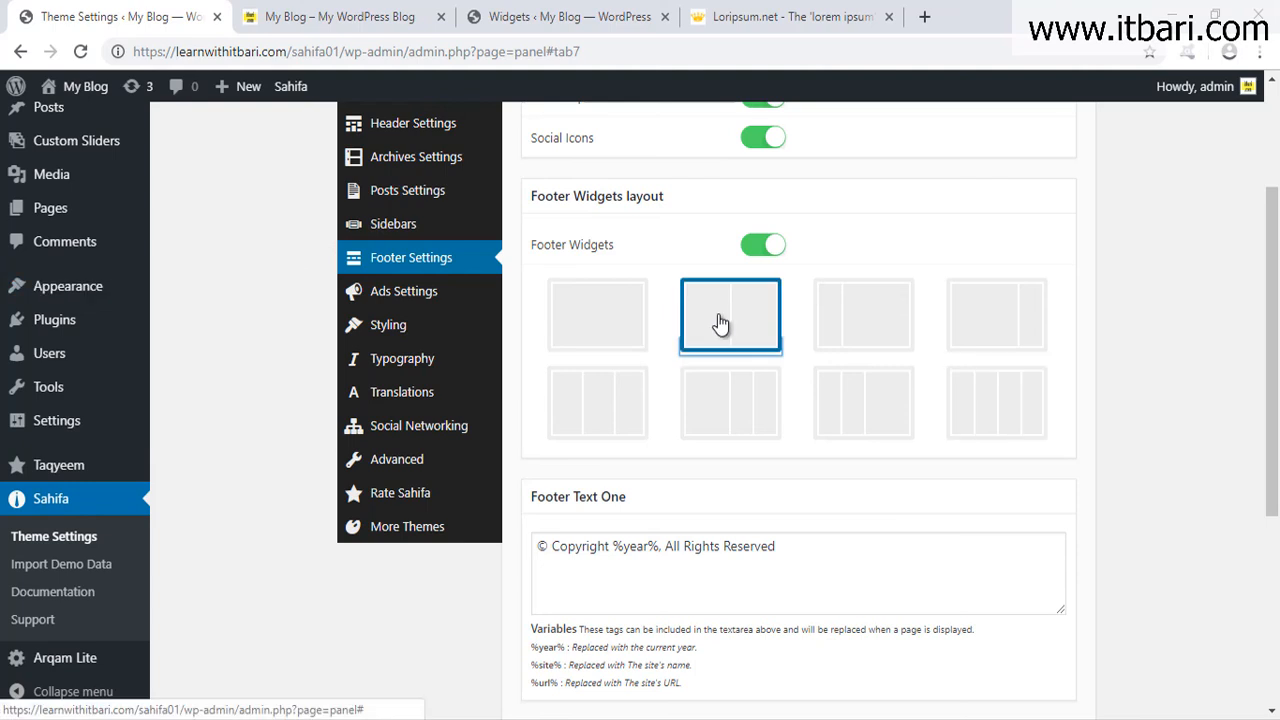
pyautogui.scroll(-5, 720, 323)
pyautogui.click(1006, 609)
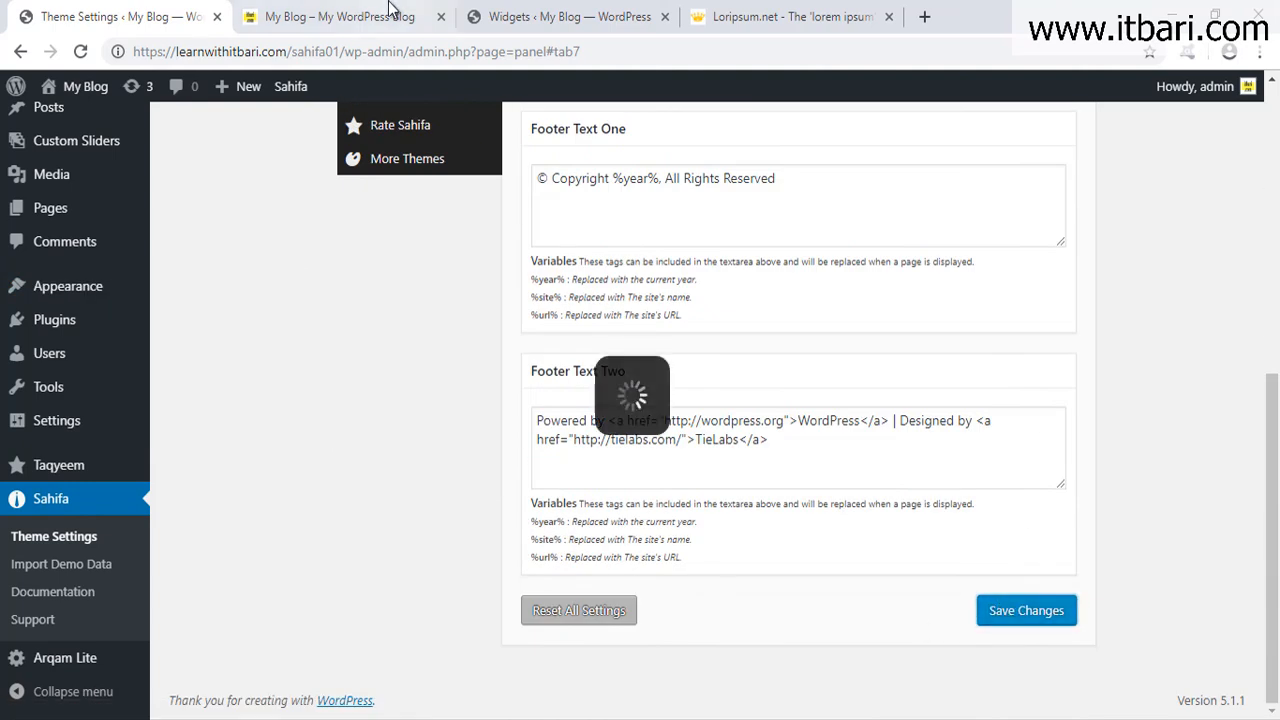
# Reload the Widgets page and compare its footer widget areas with the two-column Footer Widgets layout.
pyautogui.click(545, 16)
pyautogui.click(81, 51)
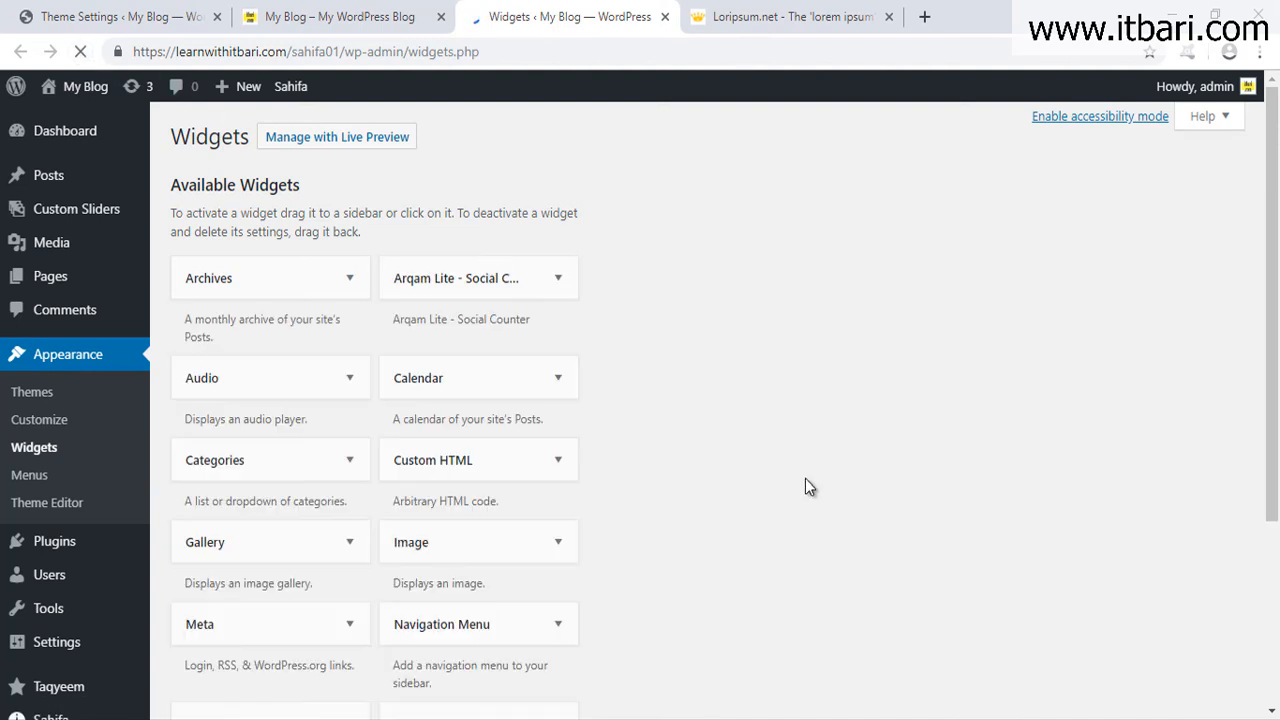
pyautogui.click(118, 17)
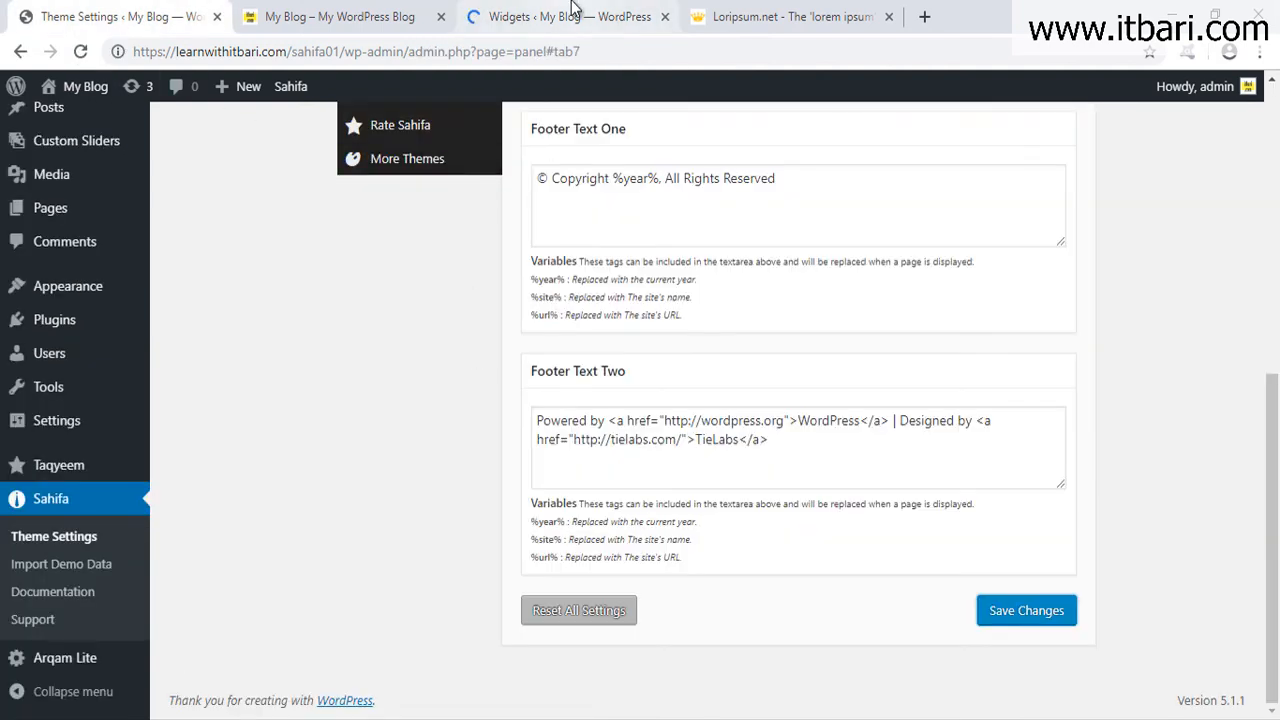
pyautogui.click(571, 16)
pyautogui.click(60, 16)
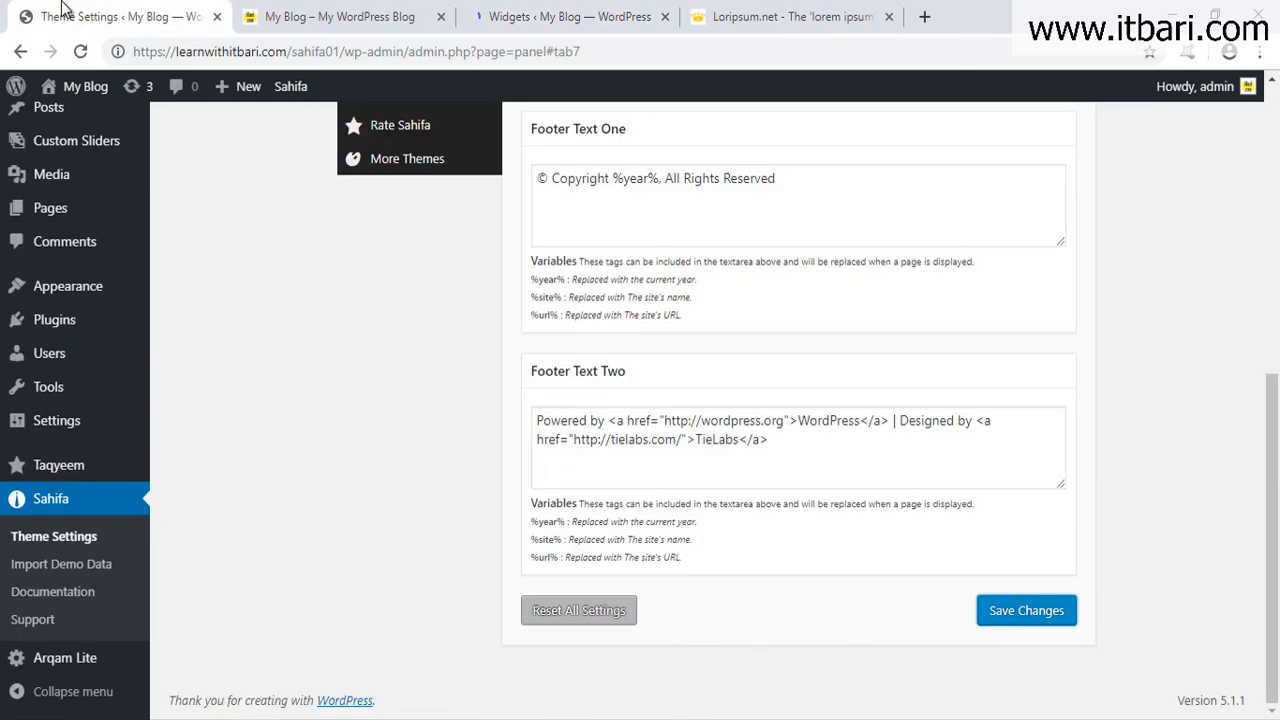
pyautogui.scroll(5, 449, 437)
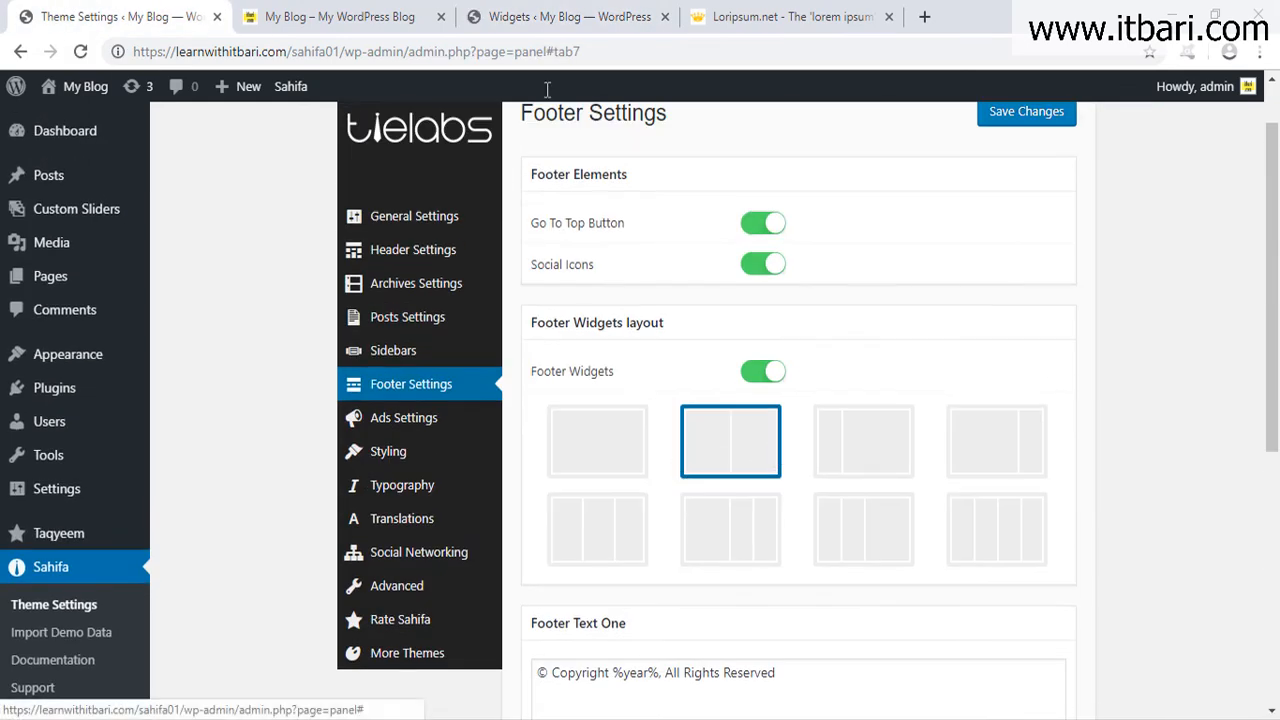
pyautogui.click(548, 17)
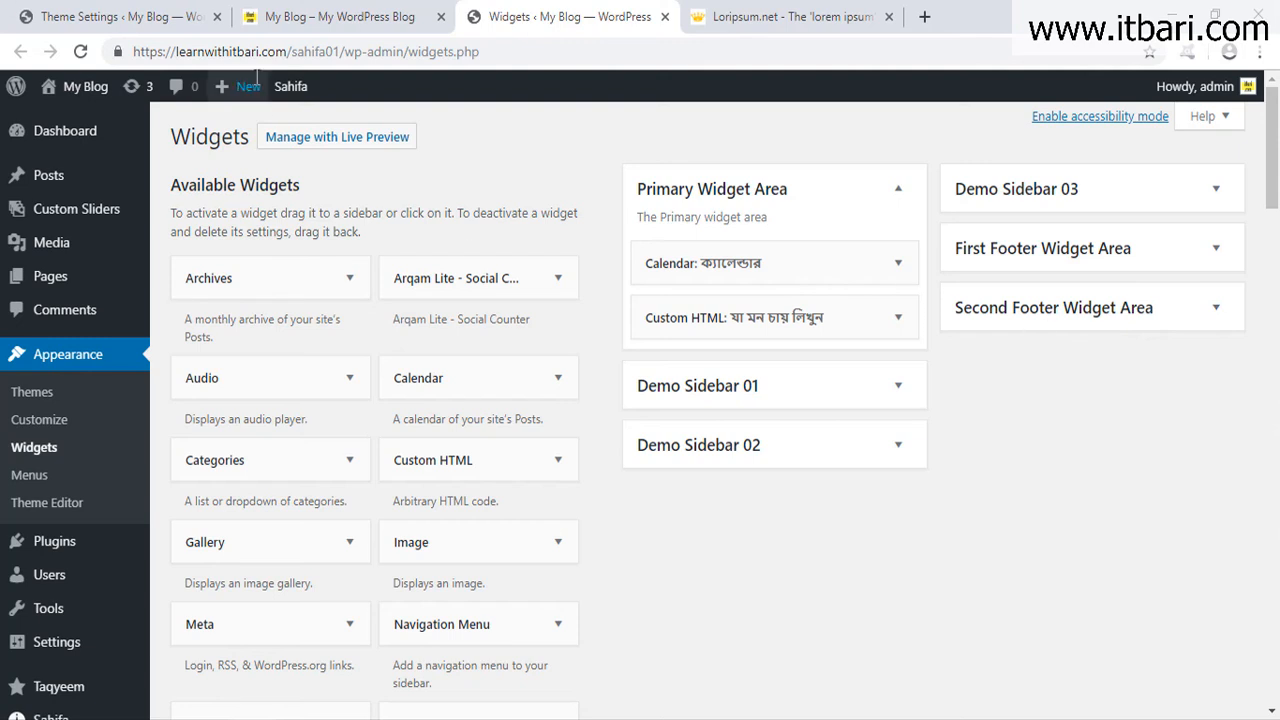
pyautogui.click(151, 20)
pyautogui.click(490, 10)
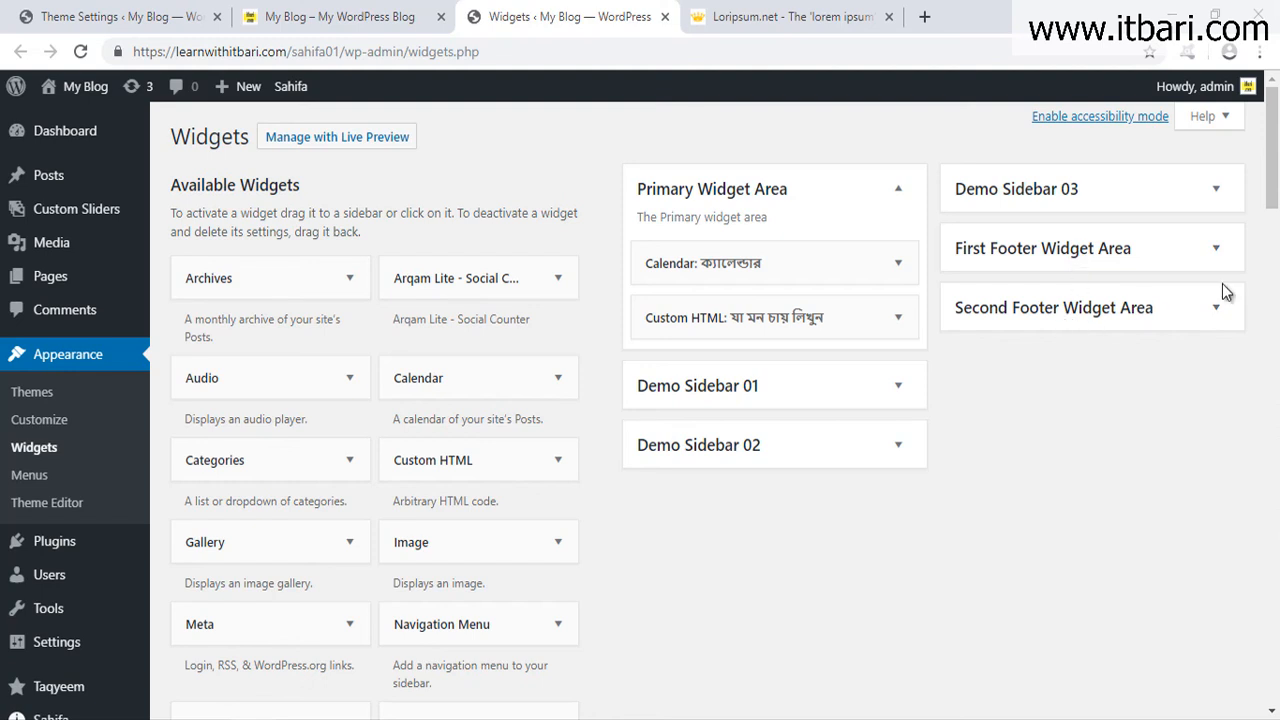
# Choose the three-column Footer Widgets layout with two narrow columns followed by a wide one and save the changes.
pyautogui.click(131, 12)
pyautogui.click(870, 524)
pyautogui.scroll(-4, 870, 524)
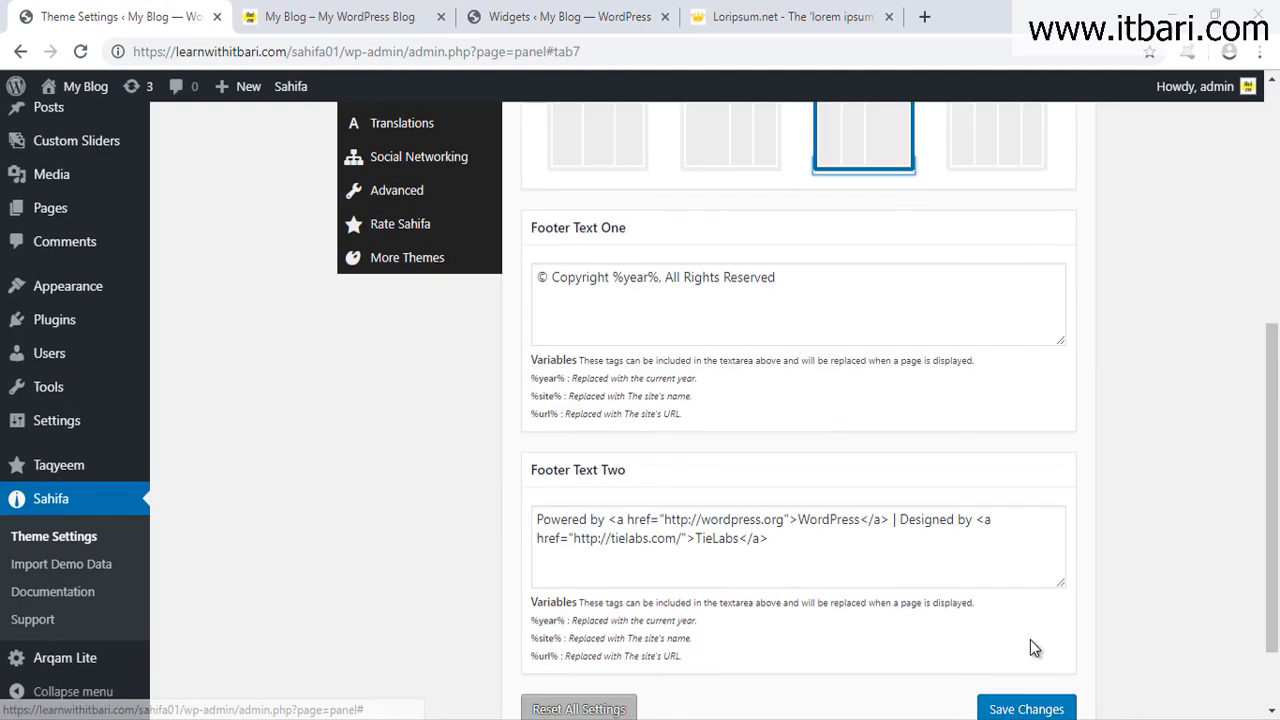
pyautogui.click(1026, 706)
# Reload the Widgets page and compare its footer widget areas with the three-column Footer Widgets layout.
pyautogui.click(630, 12)
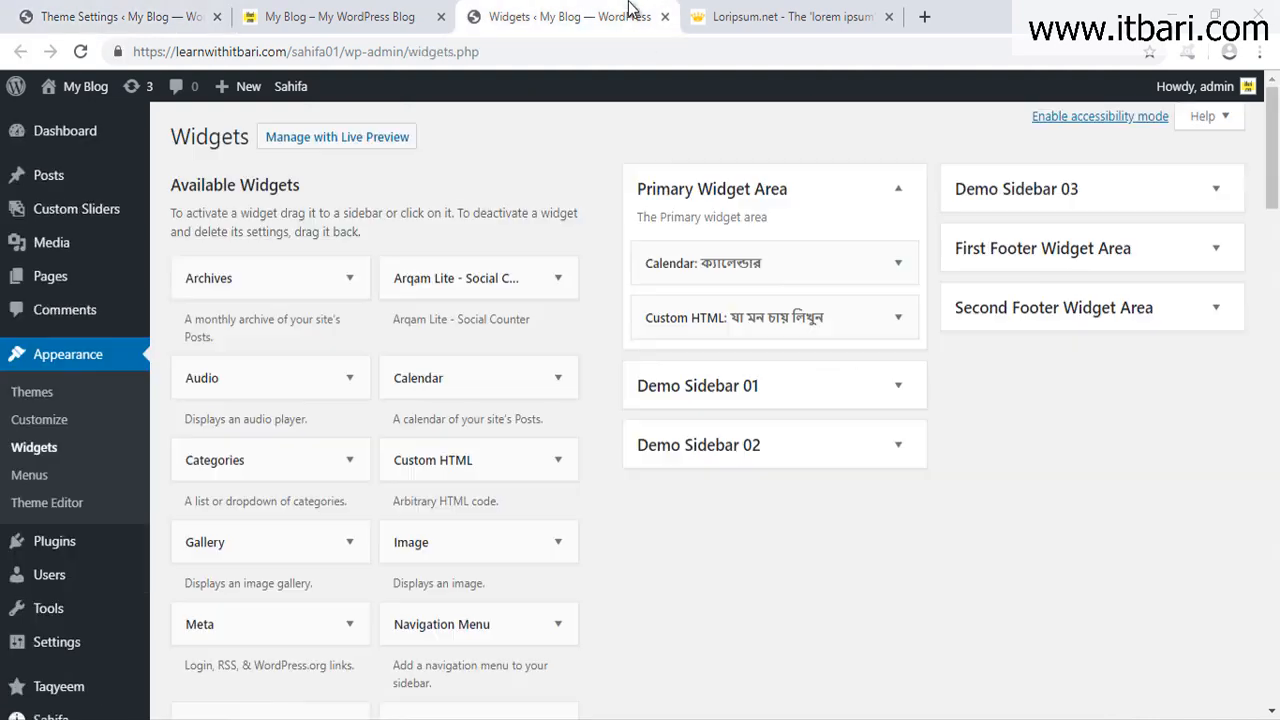
pyautogui.click(80, 51)
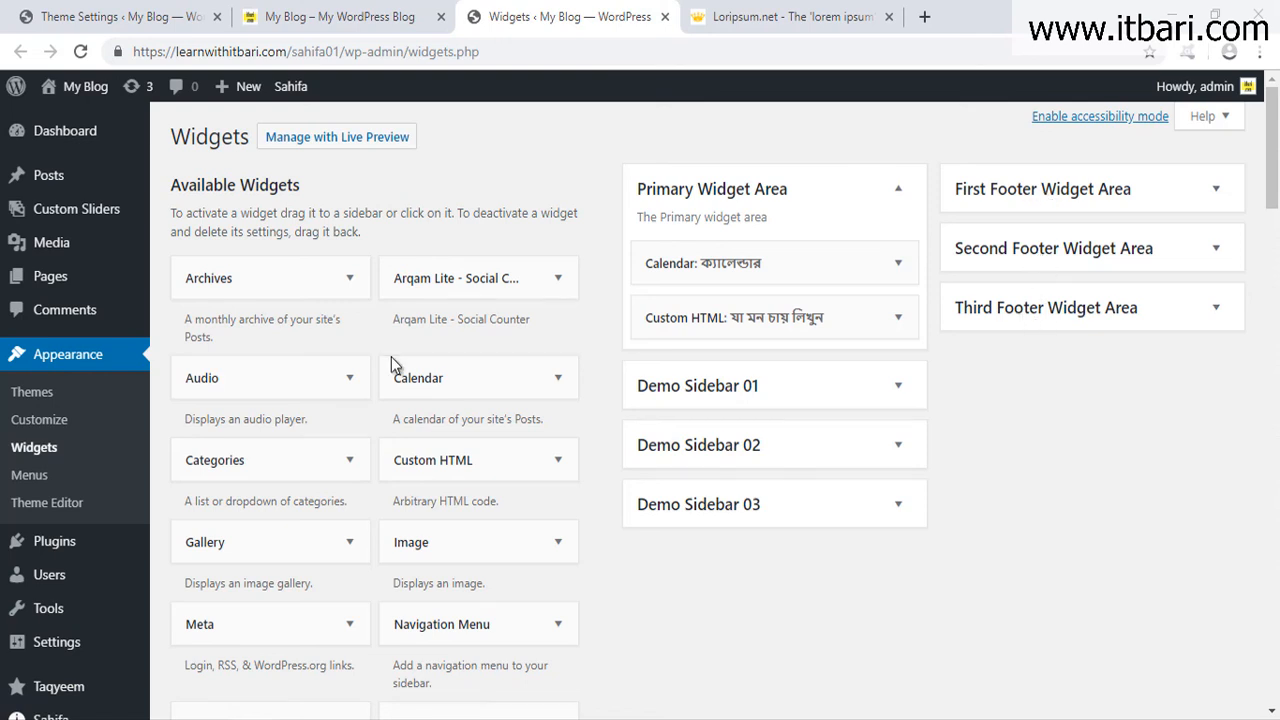
pyautogui.click(190, 15)
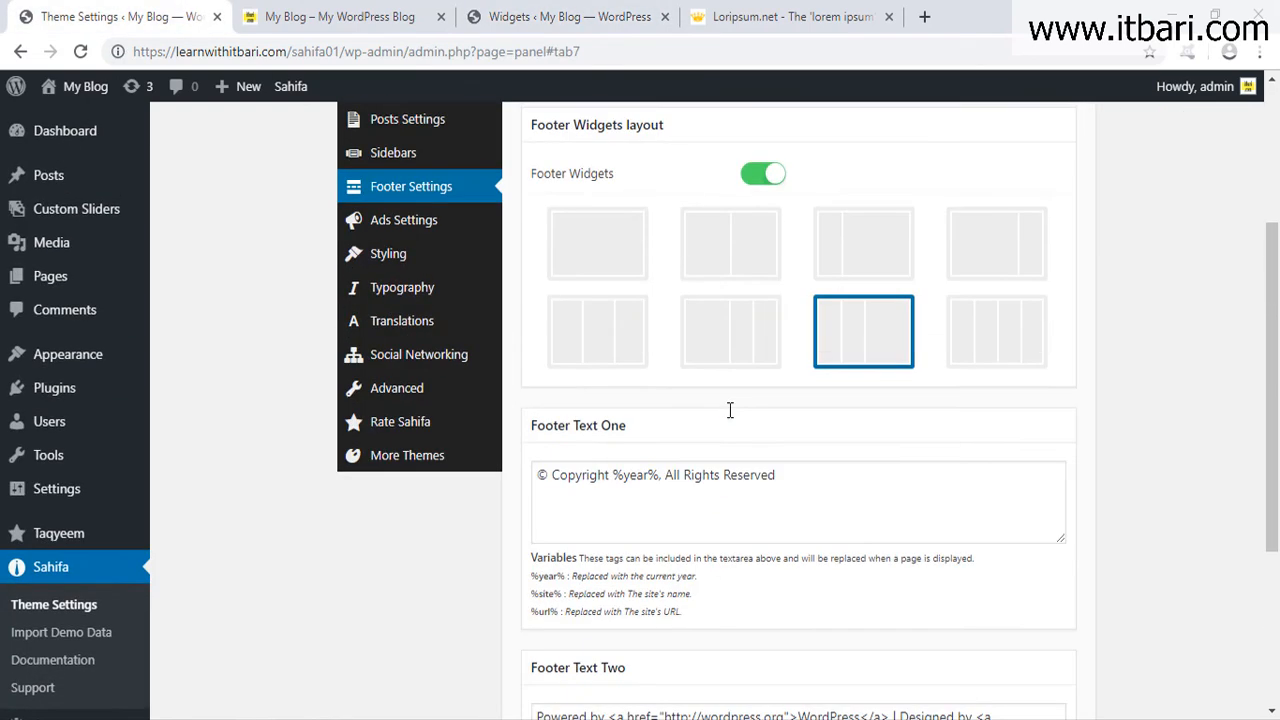
pyautogui.scroll(3, 730, 410)
pyautogui.click(610, 12)
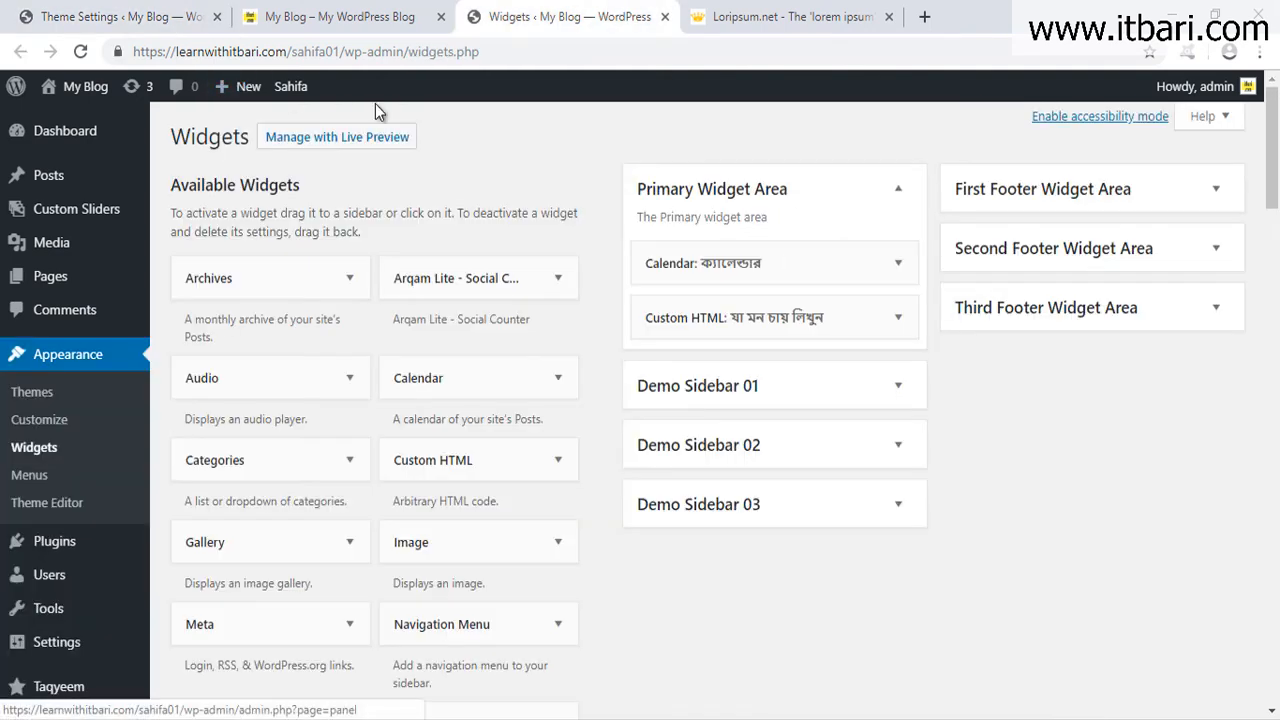
pyautogui.click(170, 18)
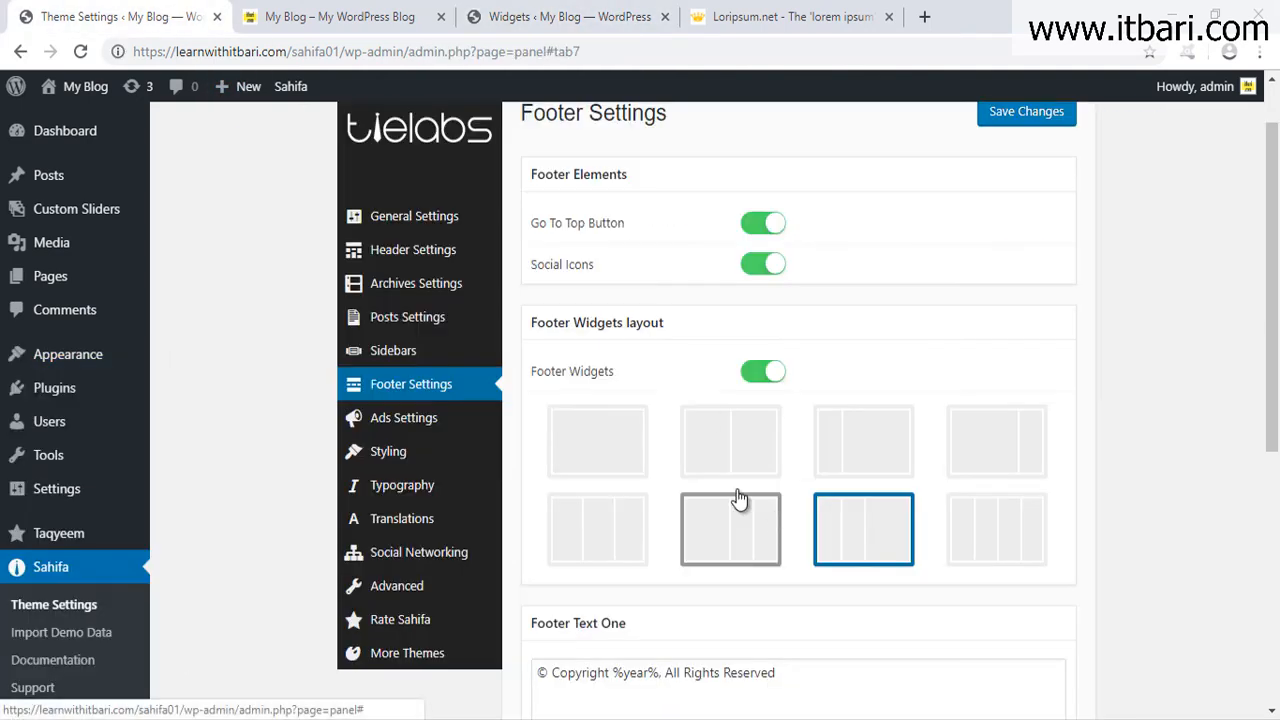
# Add the Calendar widget to the First Footer Widget Area and the Categories widget to the Second Footer Widget Area.
pyautogui.click(576, 14)
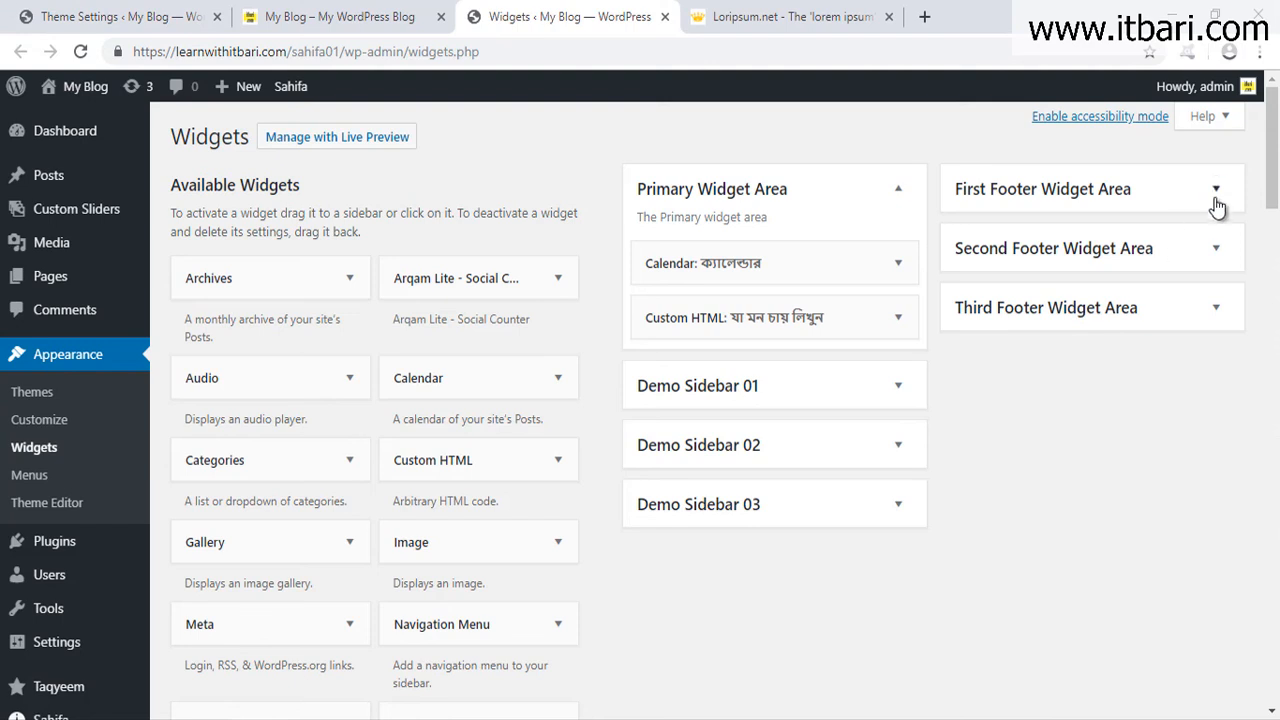
pyautogui.click(1216, 189)
pyautogui.moveTo(517, 380); pyautogui.dragTo(1117, 278)
pyautogui.click(1215, 448)
pyautogui.scroll(-2, 1100, 456)
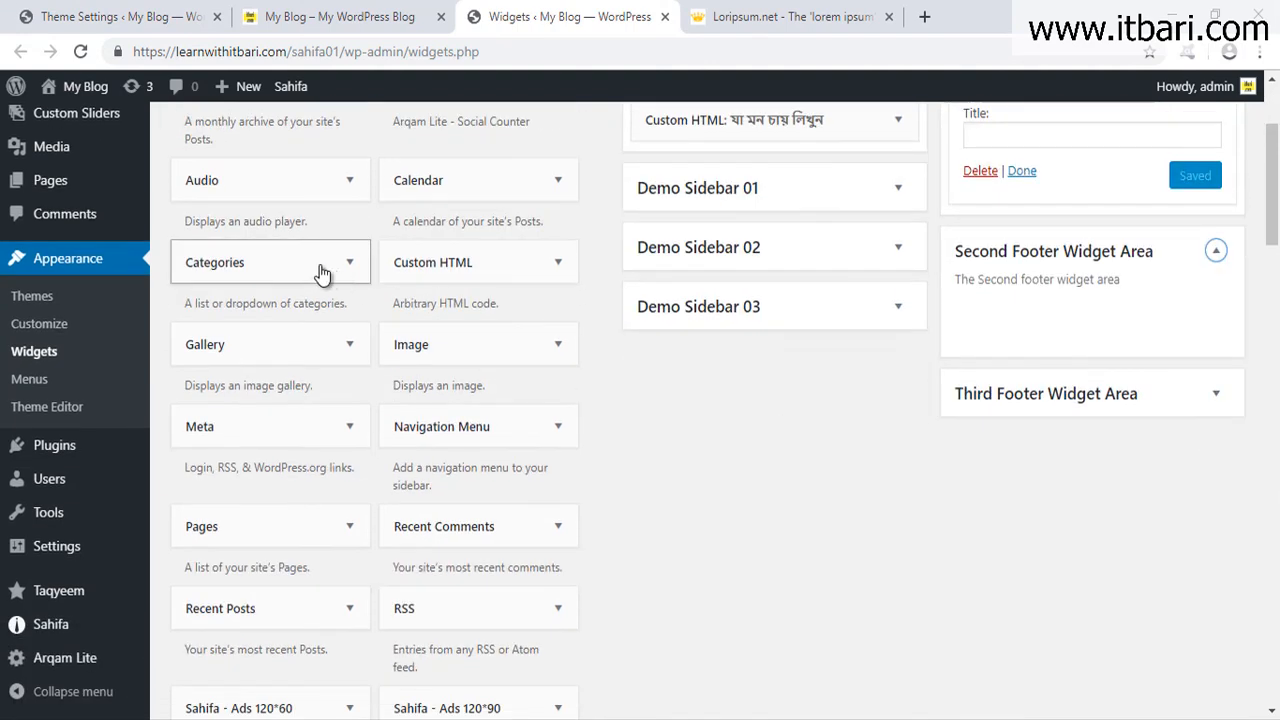
pyautogui.moveTo(287, 270); pyautogui.dragTo(1035, 360)
# Add a Navigation Menu widget to the Third Footer Widget Area, select a menu for it and save it.
pyautogui.click(1216, 587)
pyautogui.scroll(-2, 1156, 584)
pyautogui.moveTo(403, 231); pyautogui.dragTo(1000, 438)
pyautogui.scroll(-1, 1100, 574)
pyautogui.click(1064, 482)
pyautogui.click(1063, 521)
pyautogui.click(1186, 528)
pyautogui.scroll(5, 825, 274)
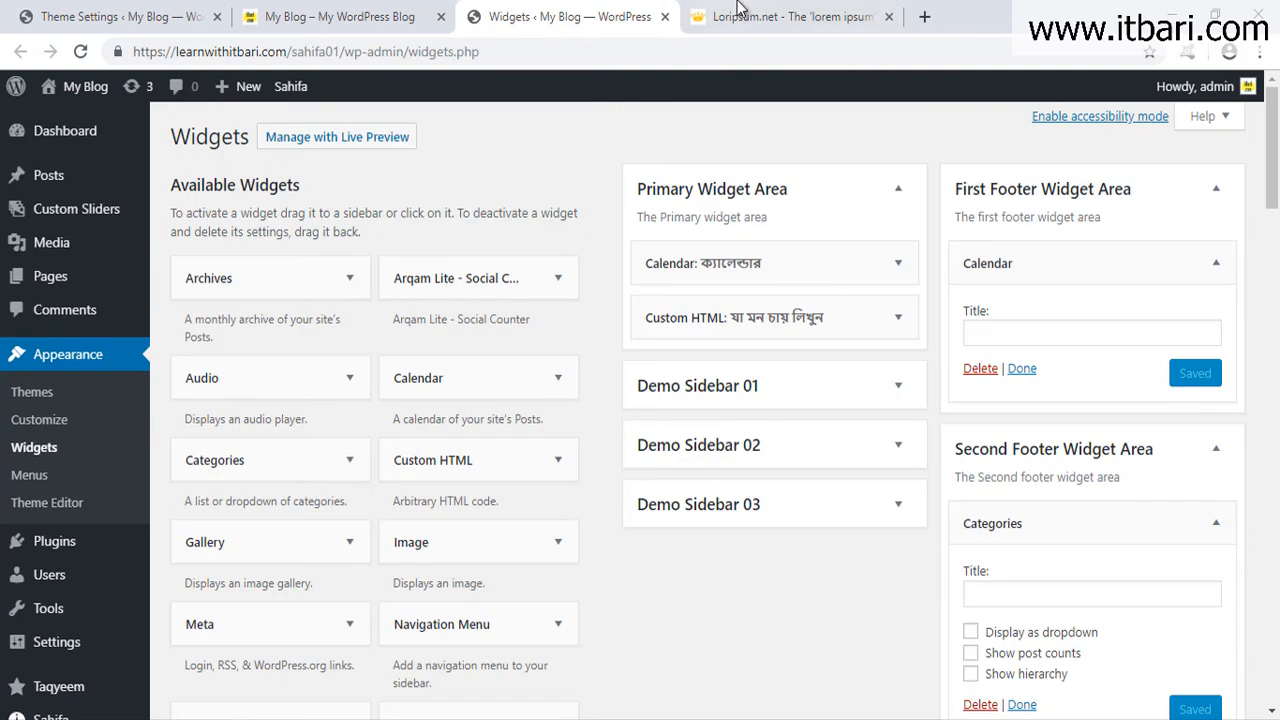
# Reload the home page and examine the calendar, categories and navigation menu columns in its footer.
pyautogui.click(330, 16)
pyautogui.click(80, 51)
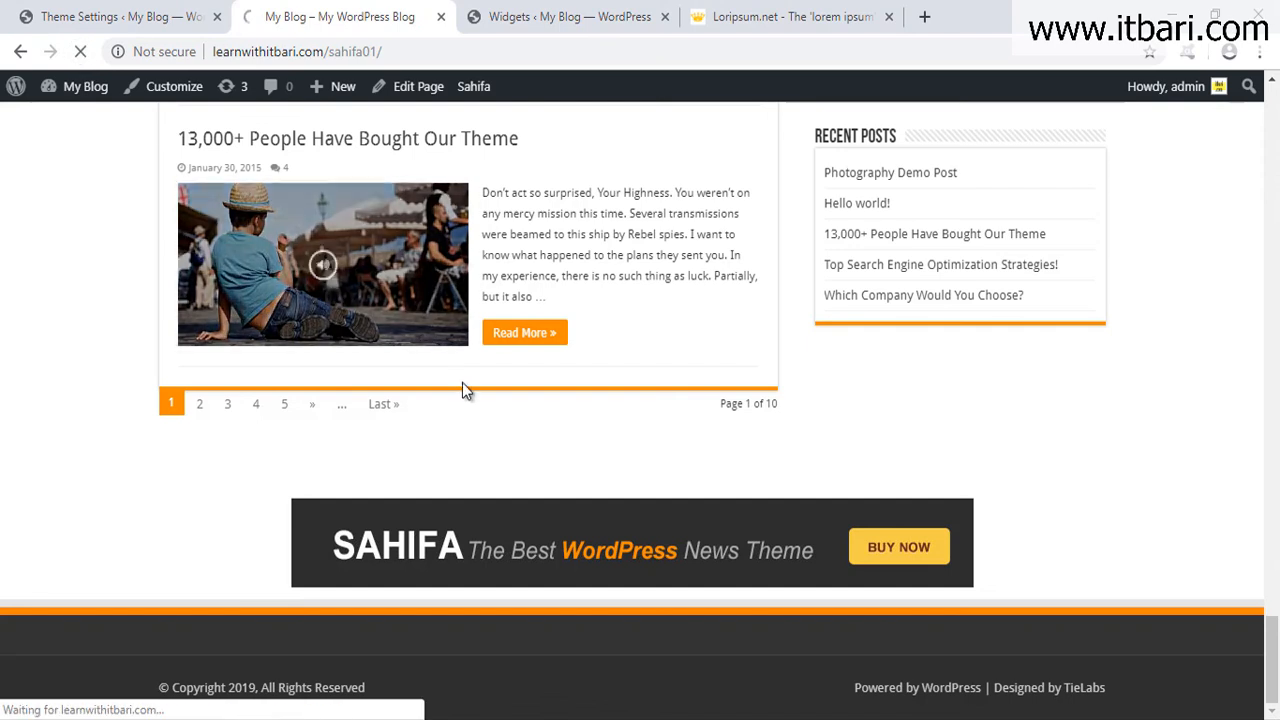
pyautogui.scroll(-12, 571, 540)
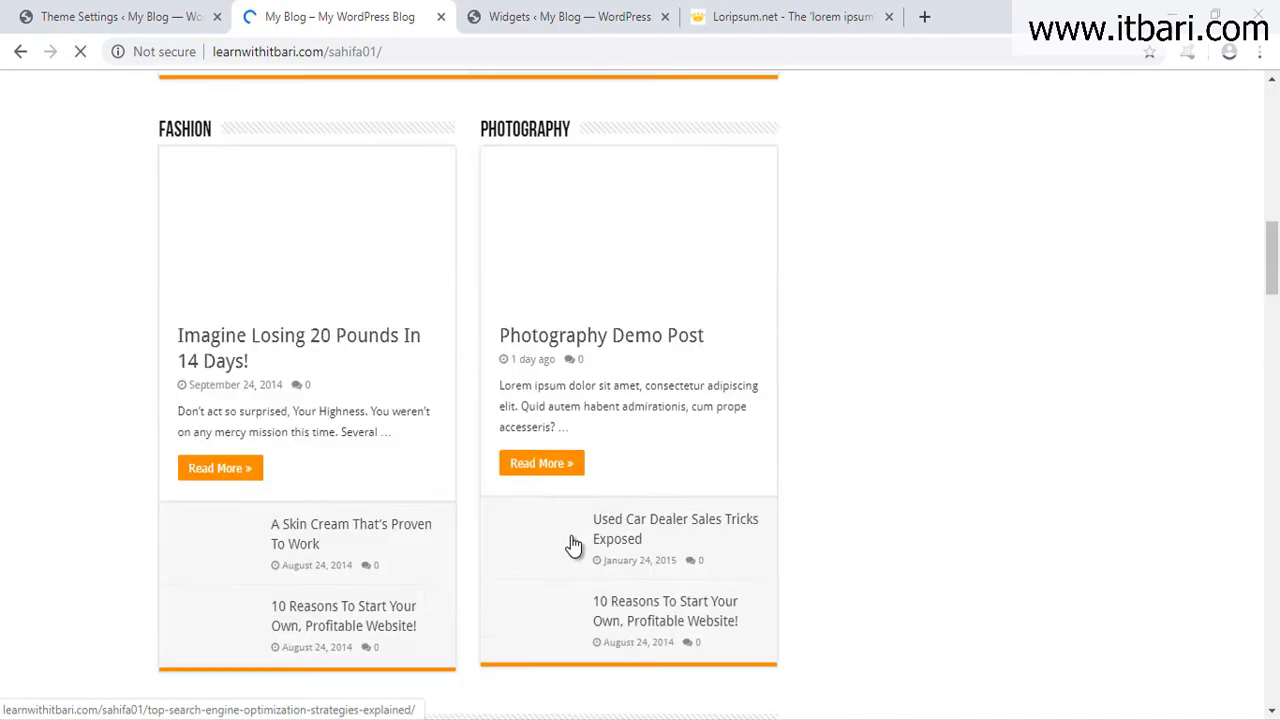
pyautogui.scroll(-15, 573, 544)
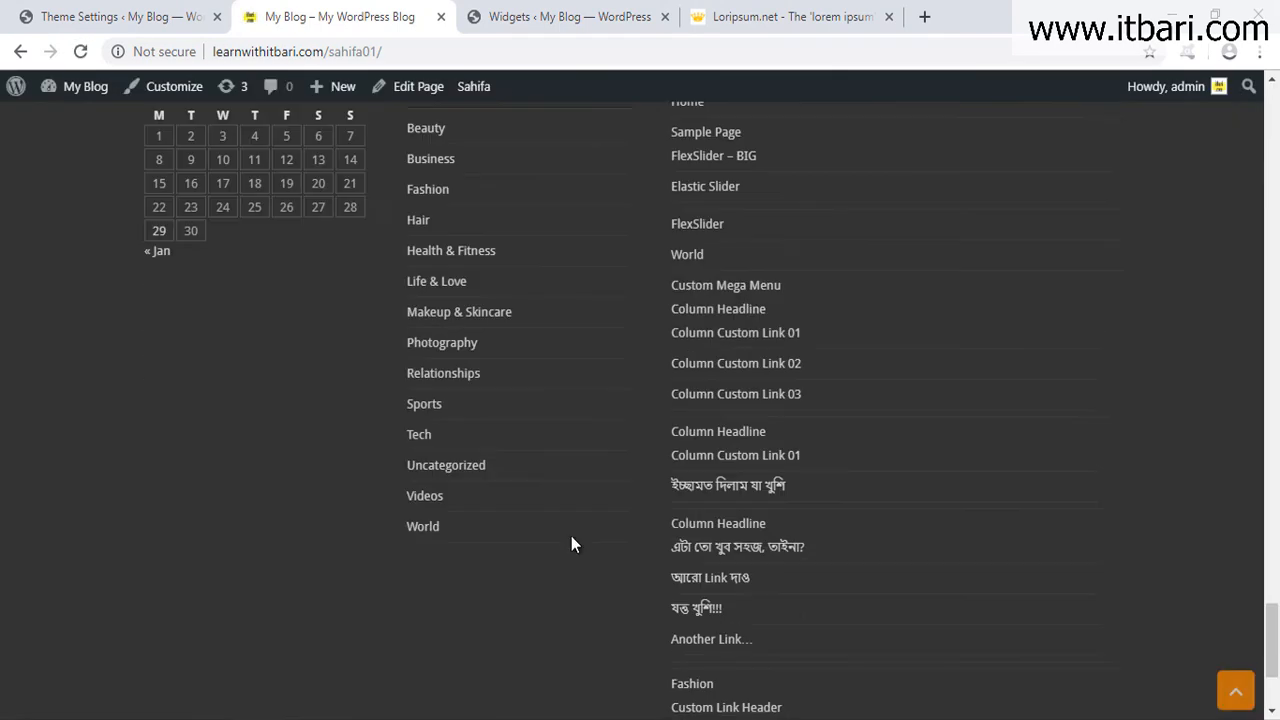
pyautogui.scroll(3, 572, 540)
pyautogui.scroll(-1, 551, 540)
pyautogui.hotkey('ctrl', 'alt', 'd')
pyautogui.moveTo(97, 293); pyautogui.dragTo(770, 608)
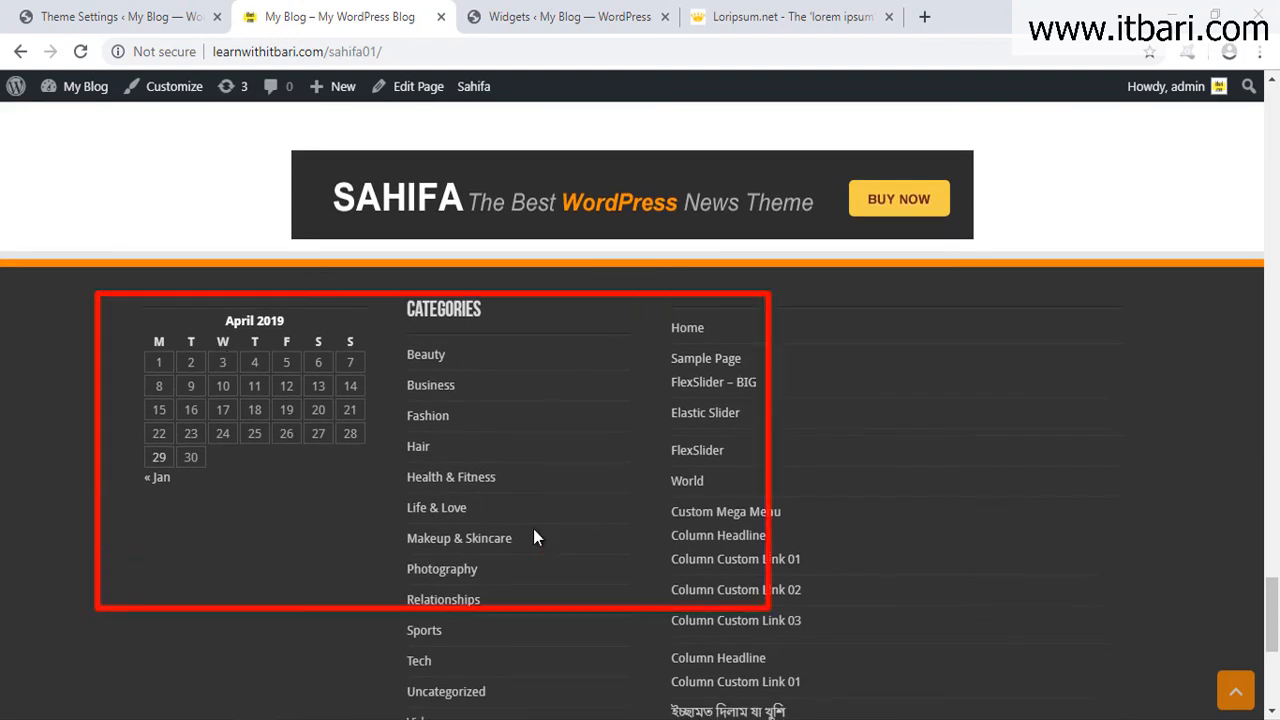
pyautogui.press('Escape')
pyautogui.scroll(-6, 767, 607)
pyautogui.scroll(5, 767, 569)
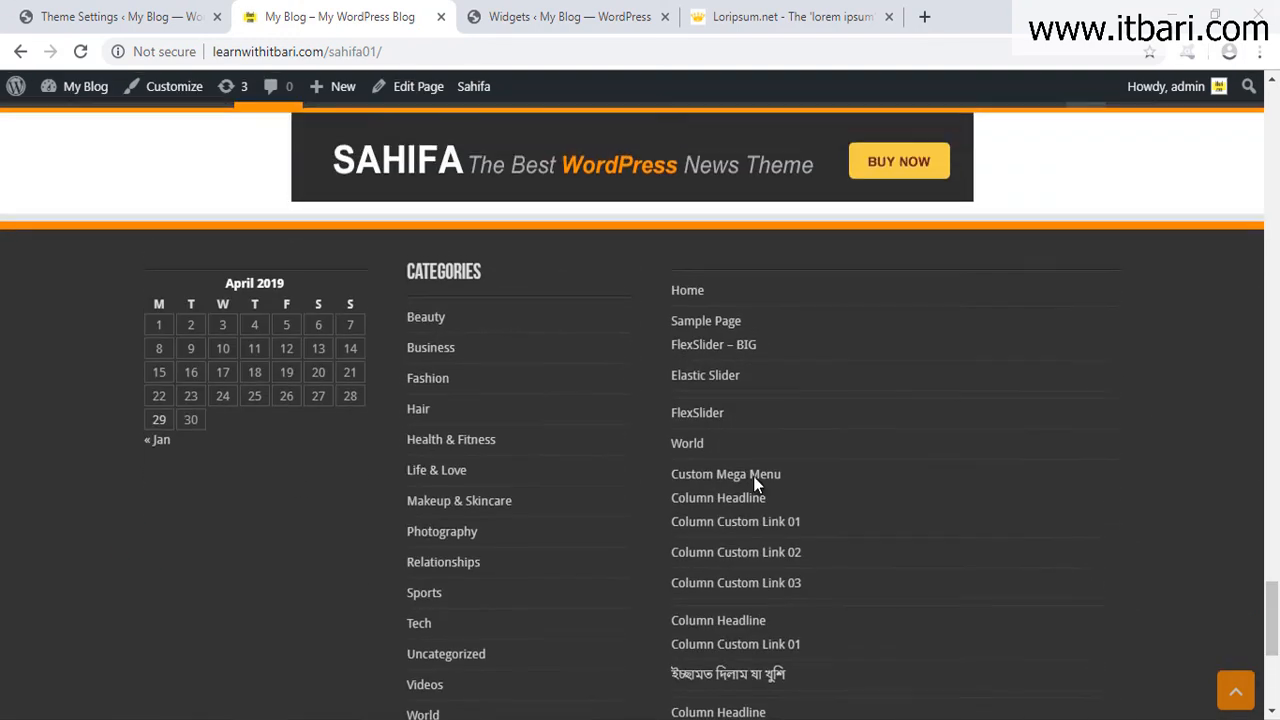
pyautogui.hotkey('ctrl', 'alt', 'd')
pyautogui.moveTo(663, 269); pyautogui.dragTo(789, 533)
pyautogui.press('Escape')
# Compare the home page's footer column widths with the Footer Widgets layout selected in the theme settings, marking the matching column areas.
pyautogui.click(594, 8)
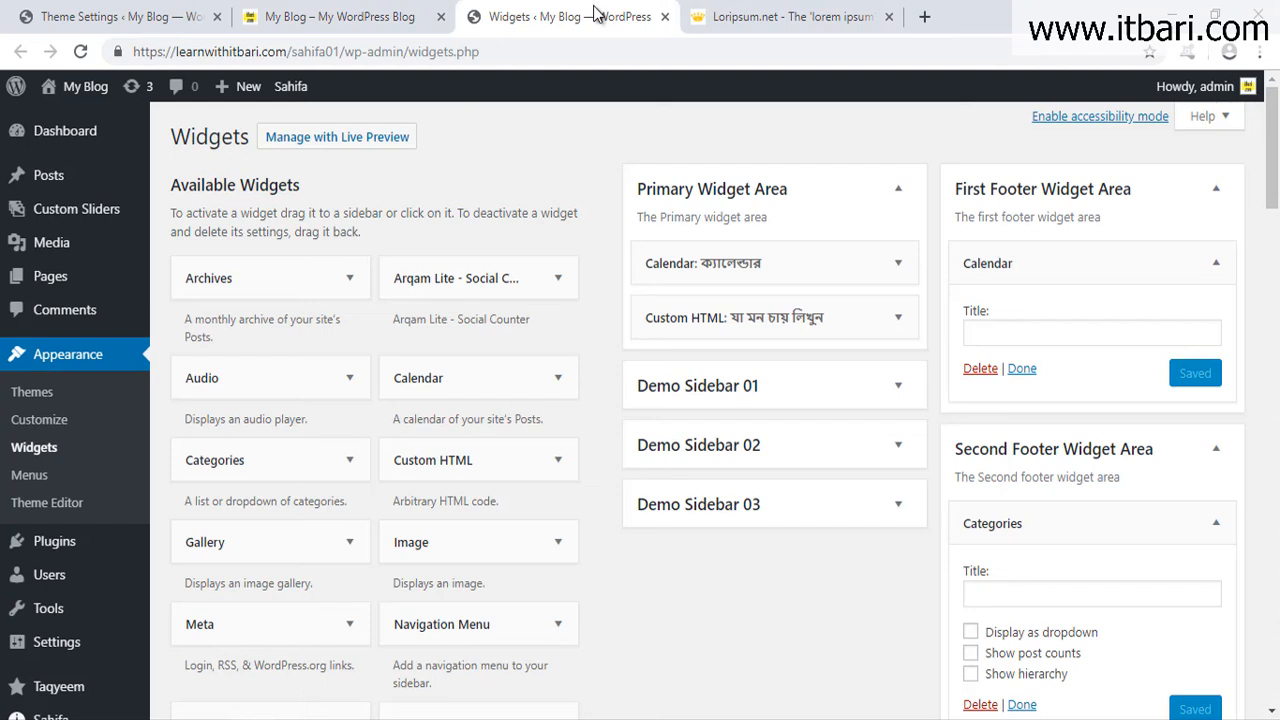
pyautogui.scroll(-2, 1100, 450)
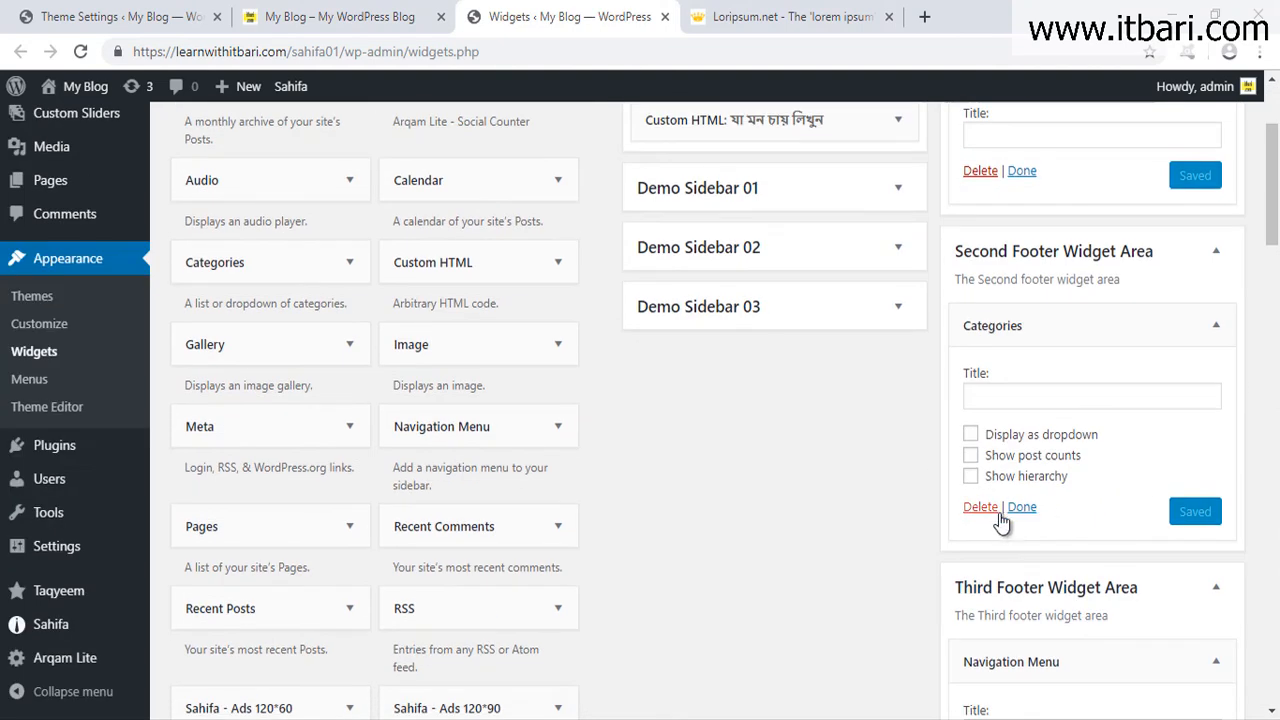
pyautogui.click(380, 14)
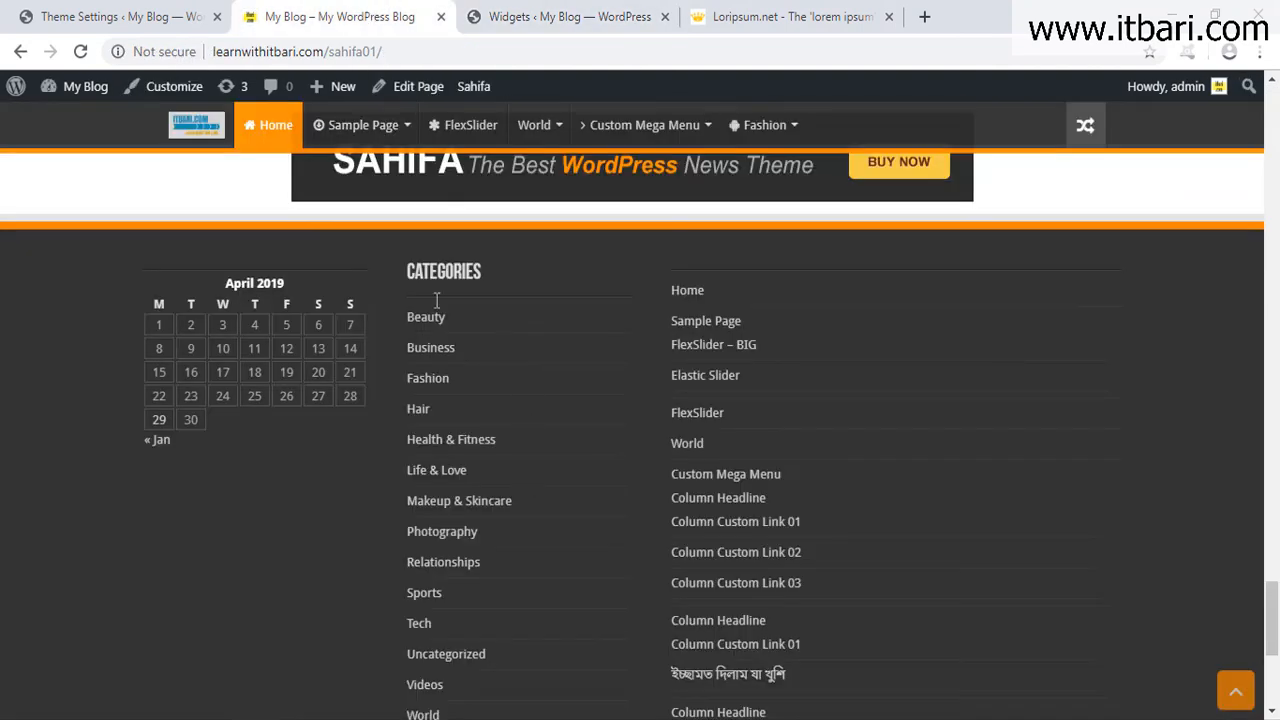
pyautogui.click(177, 14)
pyautogui.hotkey('ctrl', 'alt', 'd')
pyautogui.moveTo(771, 469)
pyautogui.mouseDown()
pyautogui.moveTo(902, 574)
pyautogui.moveTo(878, 592)
pyautogui.mouseUp()
pyautogui.hotkey('ctrl', 'z')
pyautogui.moveTo(856, 467); pyautogui.dragTo(926, 586)
pyautogui.press('Escape')
pyautogui.click(361, 9)
pyautogui.moveTo(108, 236)
pyautogui.mouseDown()
pyautogui.moveTo(286, 420)
pyautogui.moveTo(646, 622)
pyautogui.mouseUp()
pyautogui.moveTo(653, 250)
pyautogui.mouseDown()
pyautogui.moveTo(1175, 560)
pyautogui.moveTo(1172, 577)
pyautogui.mouseUp()
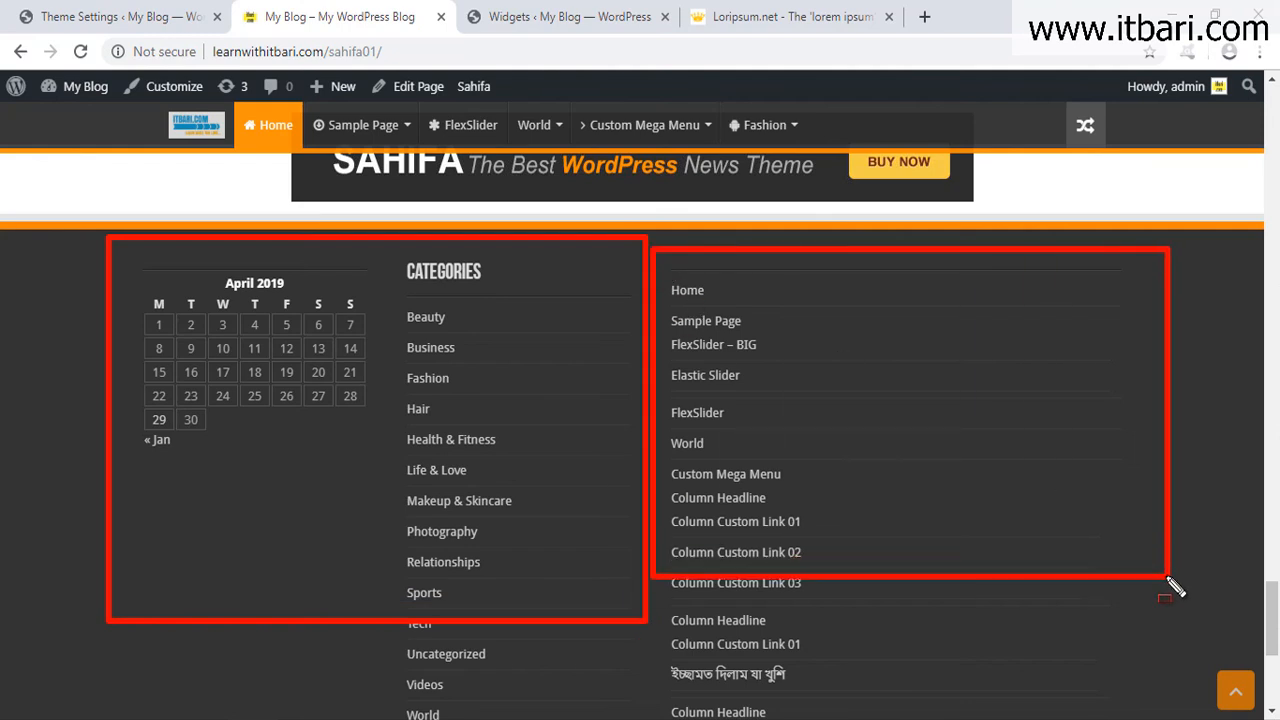
pyautogui.press('Escape')
pyautogui.scroll(-3, 613, 481)
# Delete the Categories widget from the Second Footer Widget Area and the Navigation Menu widget from the Third Footer Widget Area.
pyautogui.click(546, 20)
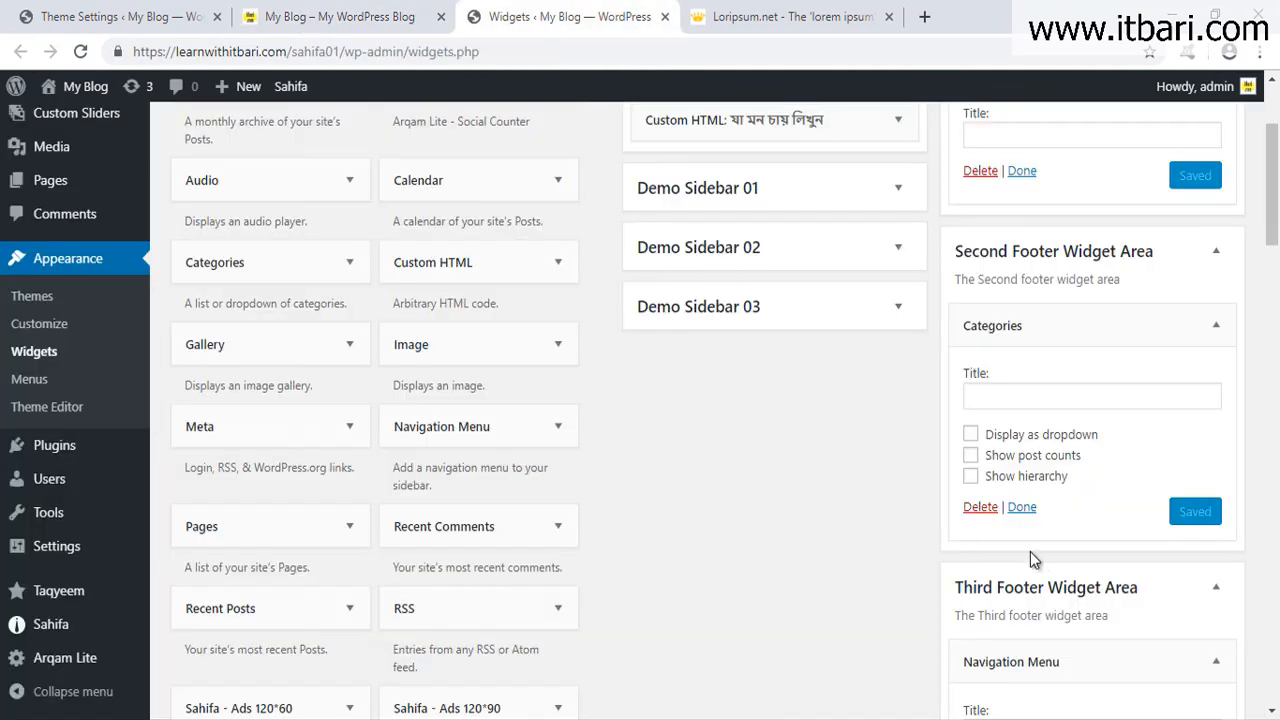
pyautogui.scroll(-1, 1000, 535)
pyautogui.click(976, 410)
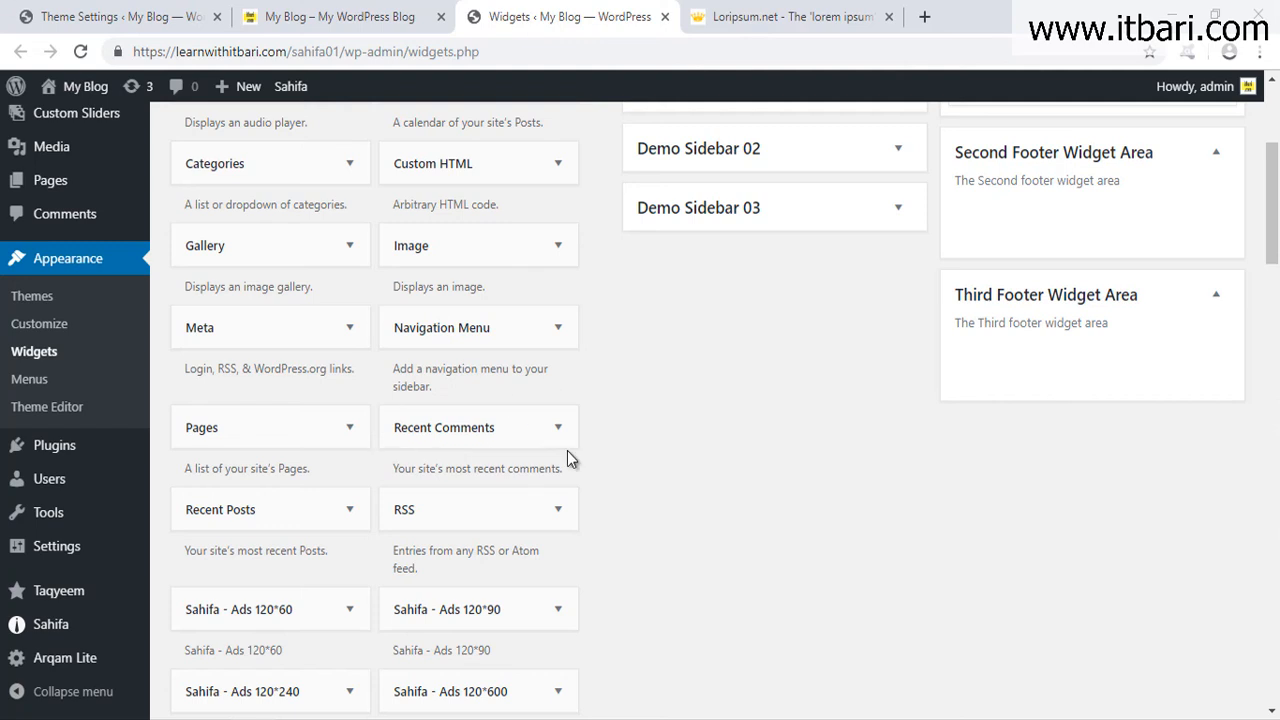
# Add a Calendar widget to both the Third Footer Widget Area and the Second Footer Widget Area.
pyautogui.scroll(2, 455, 245)
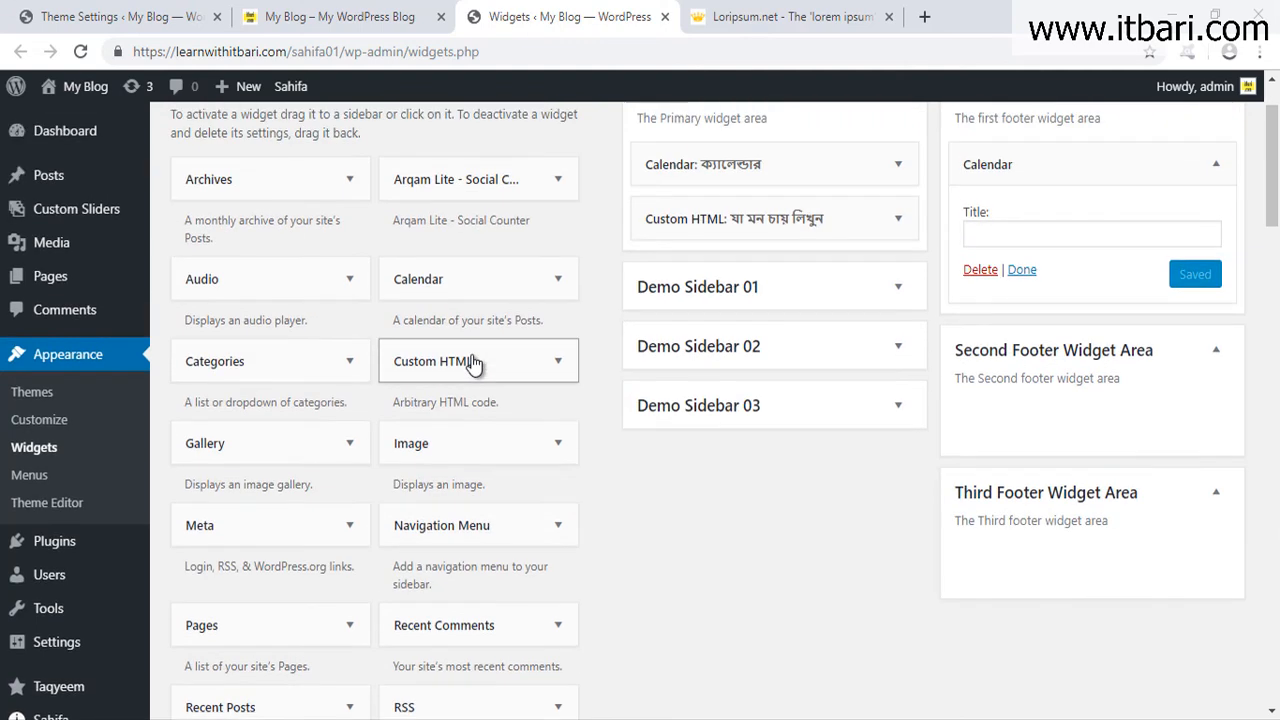
pyautogui.moveTo(466, 289); pyautogui.dragTo(1095, 570)
pyautogui.moveTo(466, 294); pyautogui.dragTo(1097, 451)
pyautogui.scroll(-2, 1178, 564)
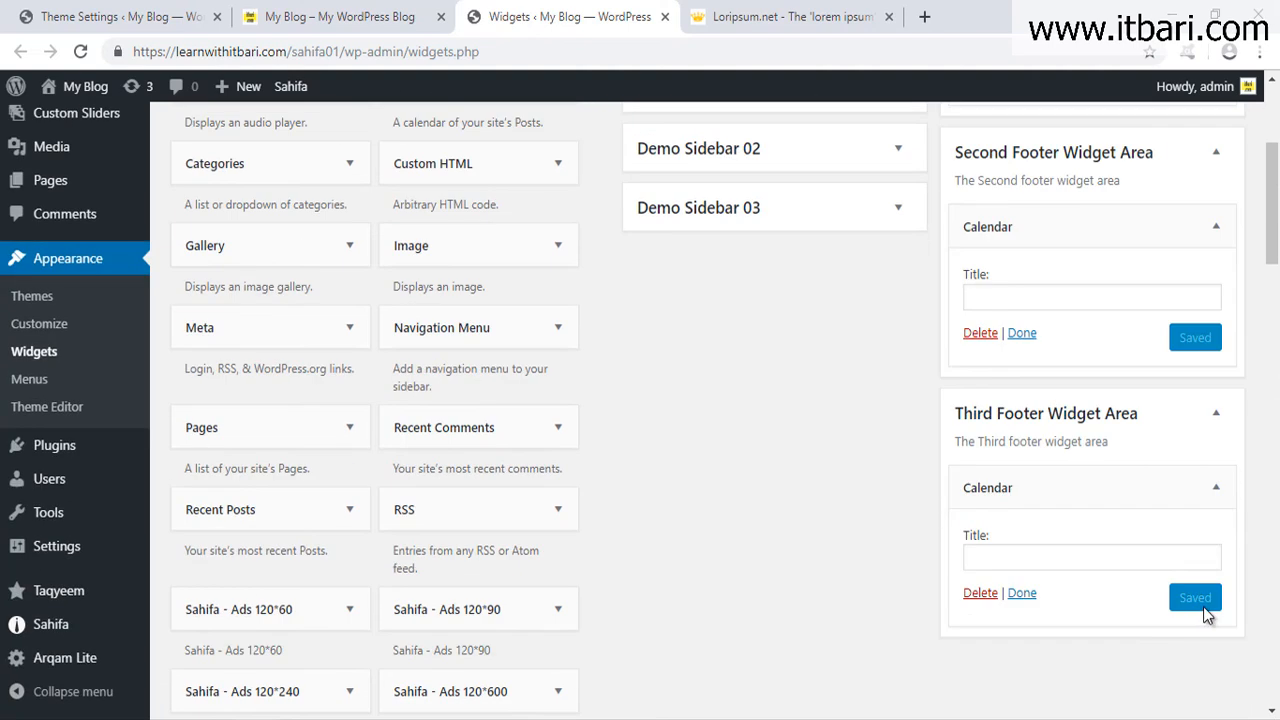
# Reload the home page and compare its footer calendar columns with the layout selected in the theme's Footer Settings.
pyautogui.click(390, 16)
pyautogui.click(88, 54)
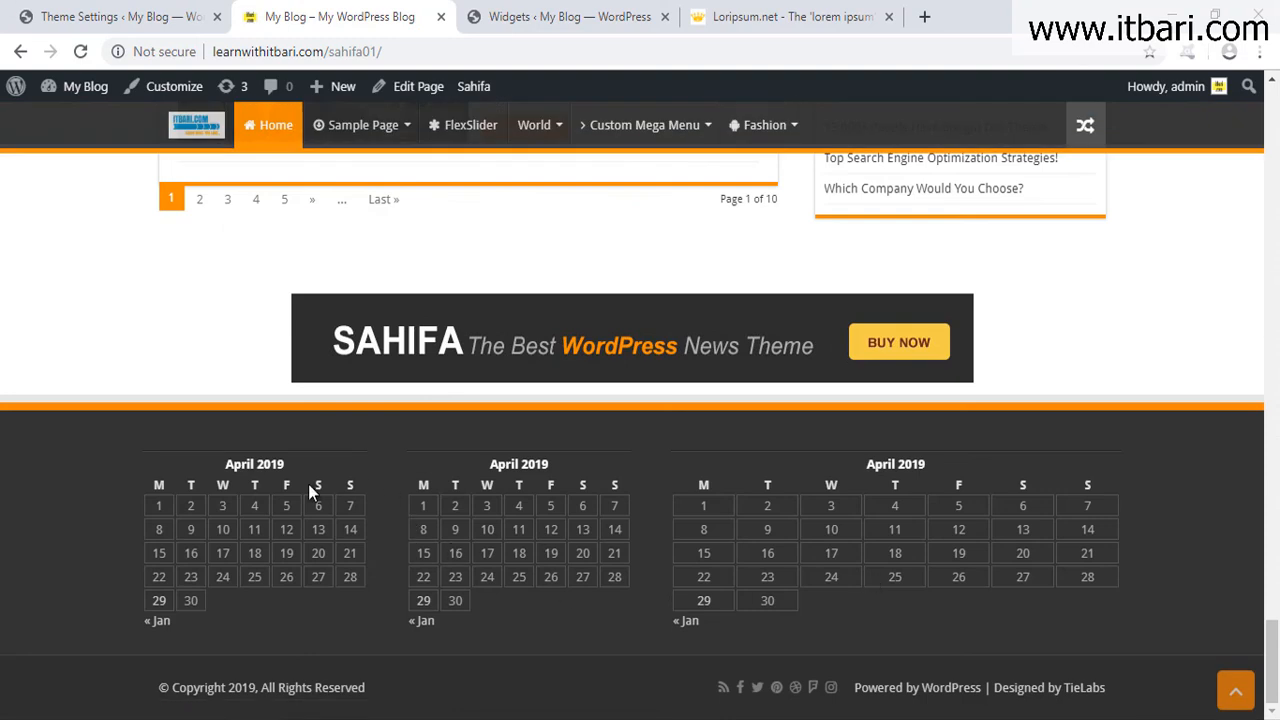
pyautogui.click(205, 14)
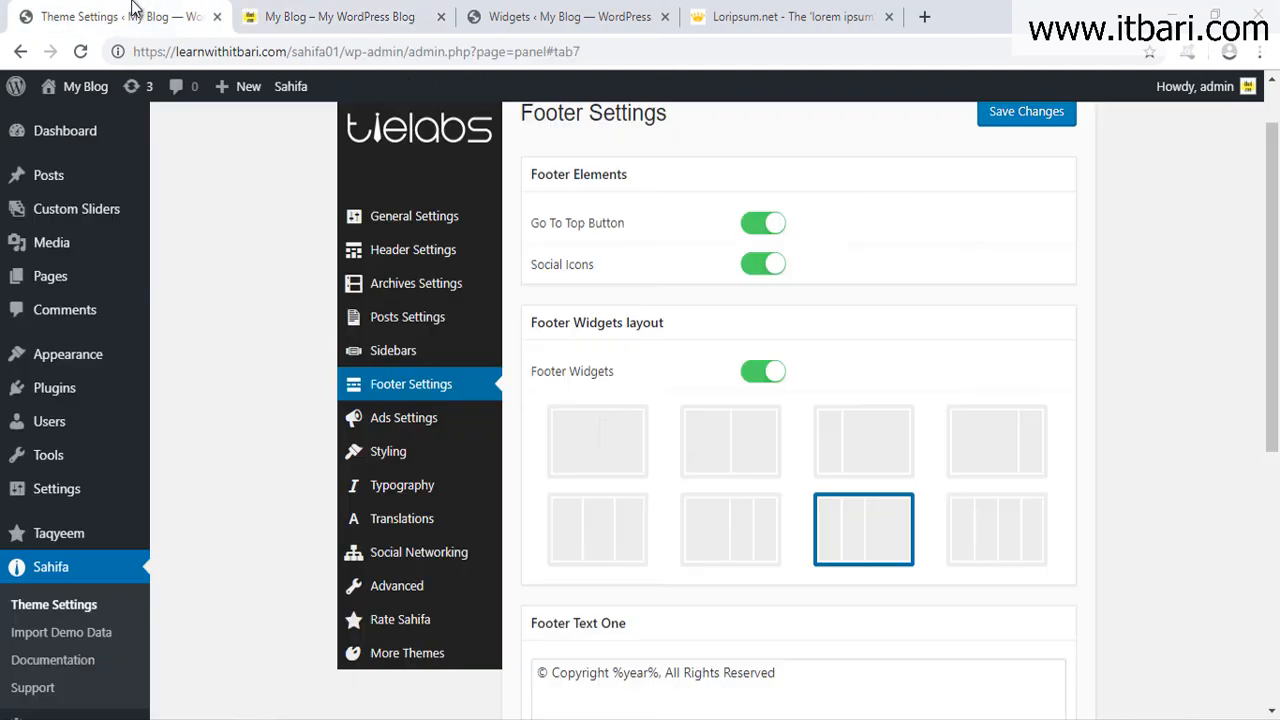
pyautogui.scroll(-3, 883, 388)
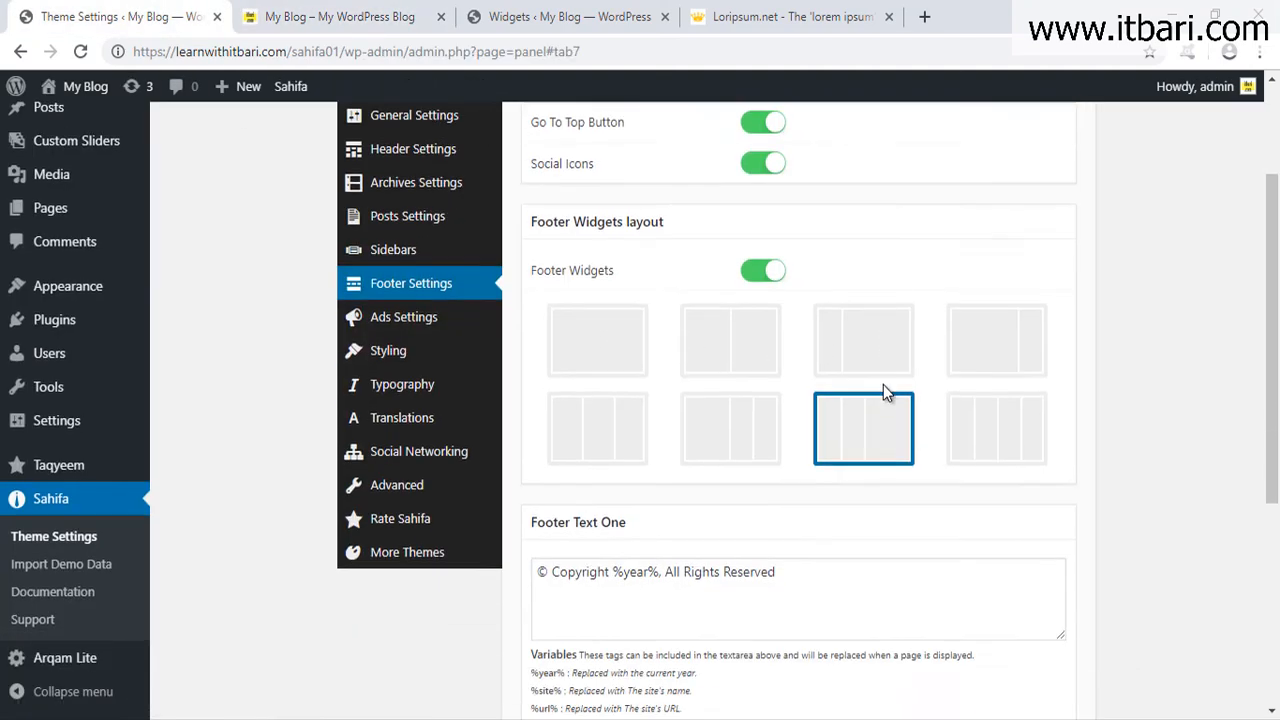
pyautogui.scroll(4, 884, 387)
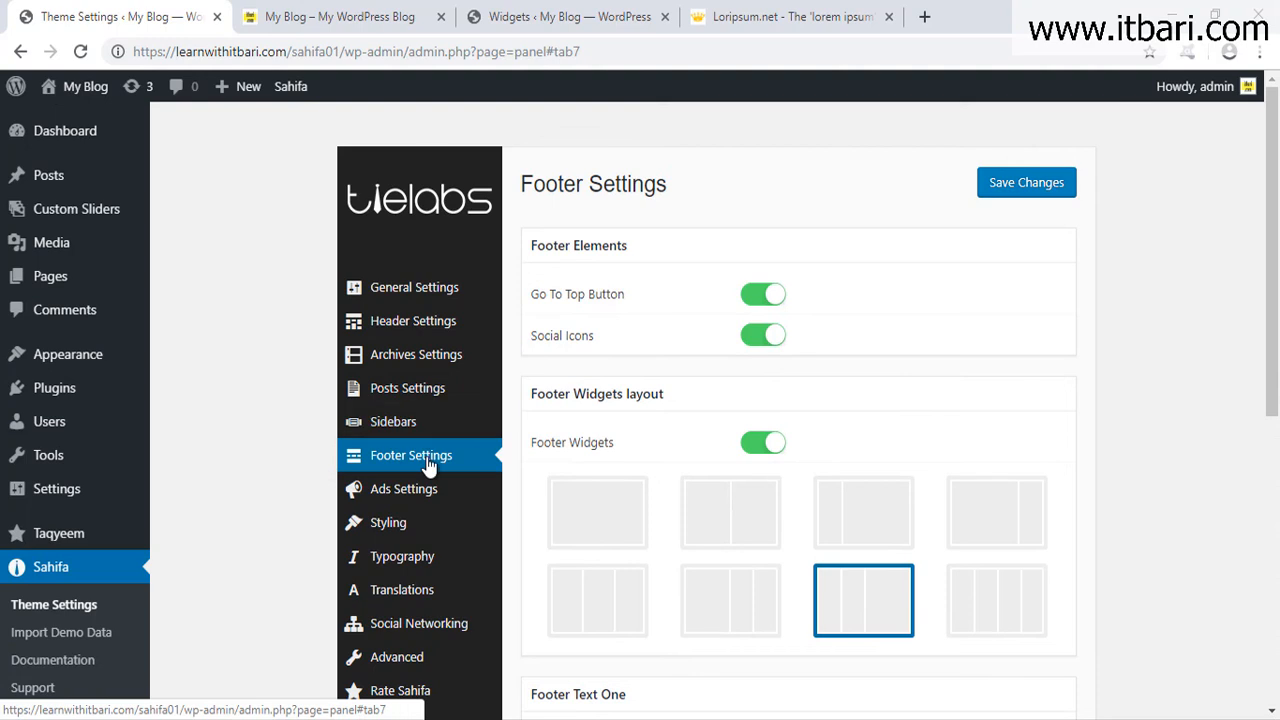
# Review the lower part of the home page, then examine the Footer Widgets layout and footer text options in the Footer Settings.
pyautogui.click(392, 12)
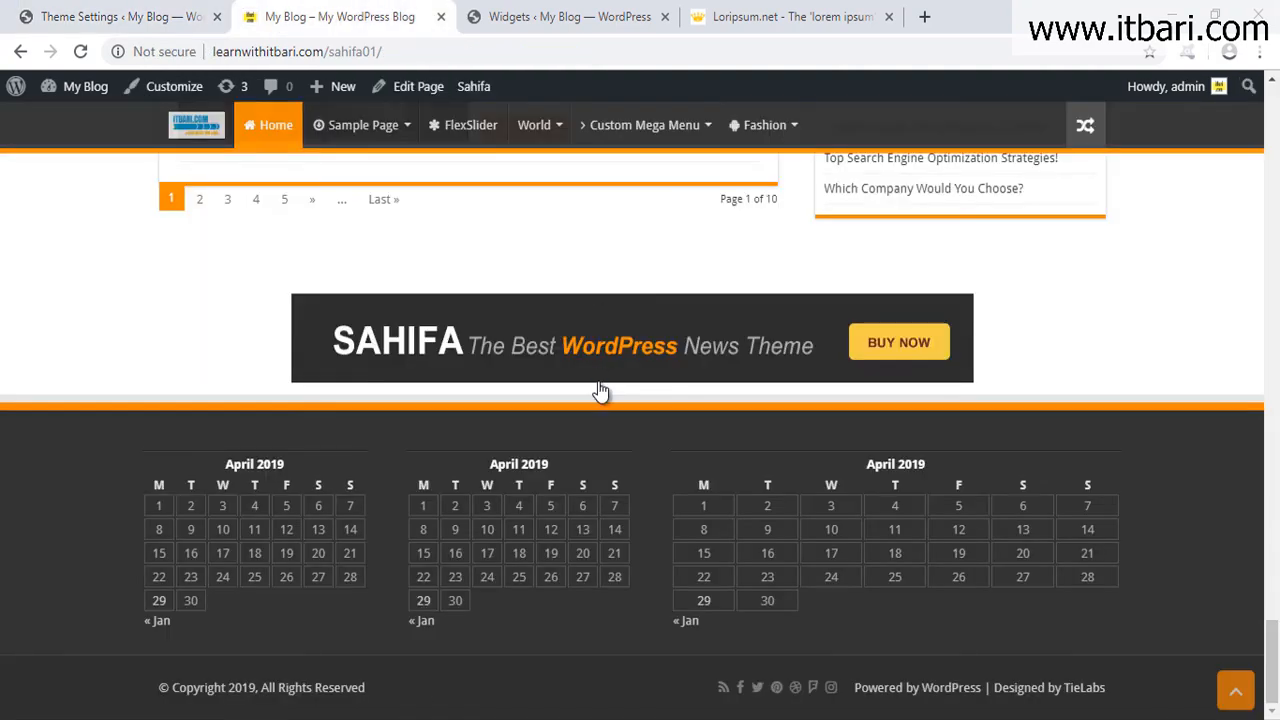
pyautogui.scroll(3, 600, 378)
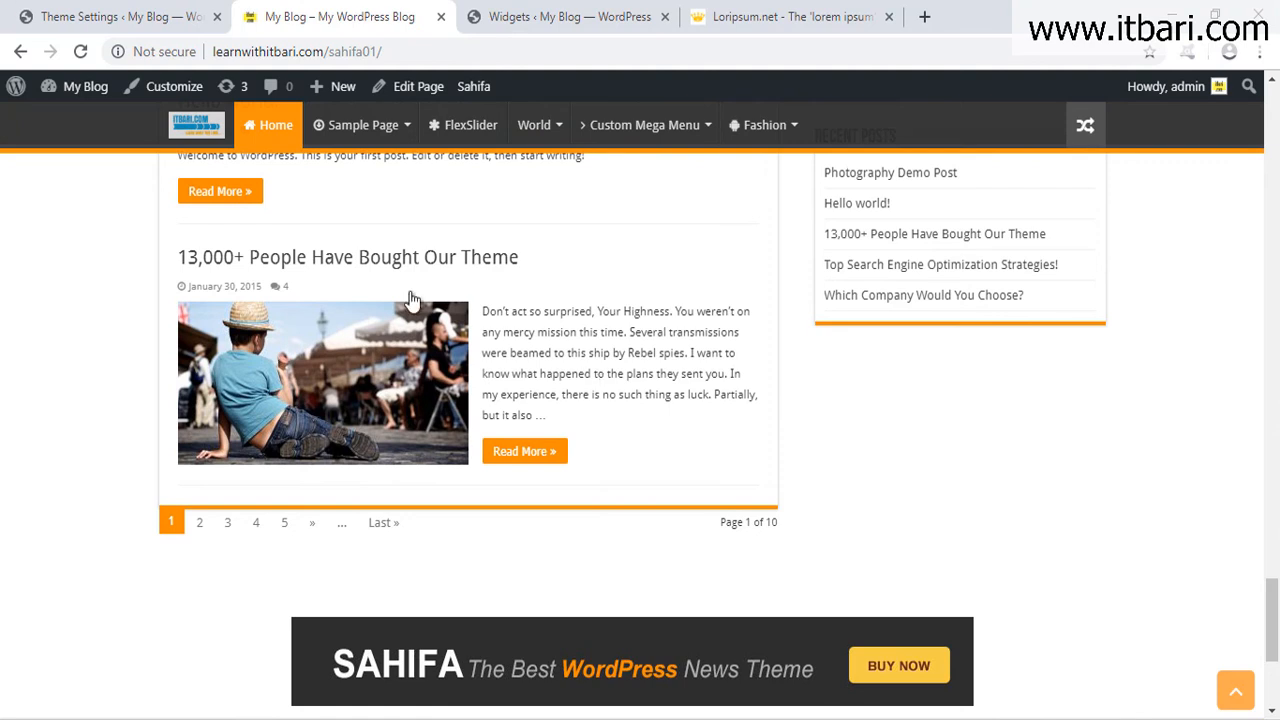
pyautogui.click(150, 16)
pyautogui.scroll(-3, 1136, 405)
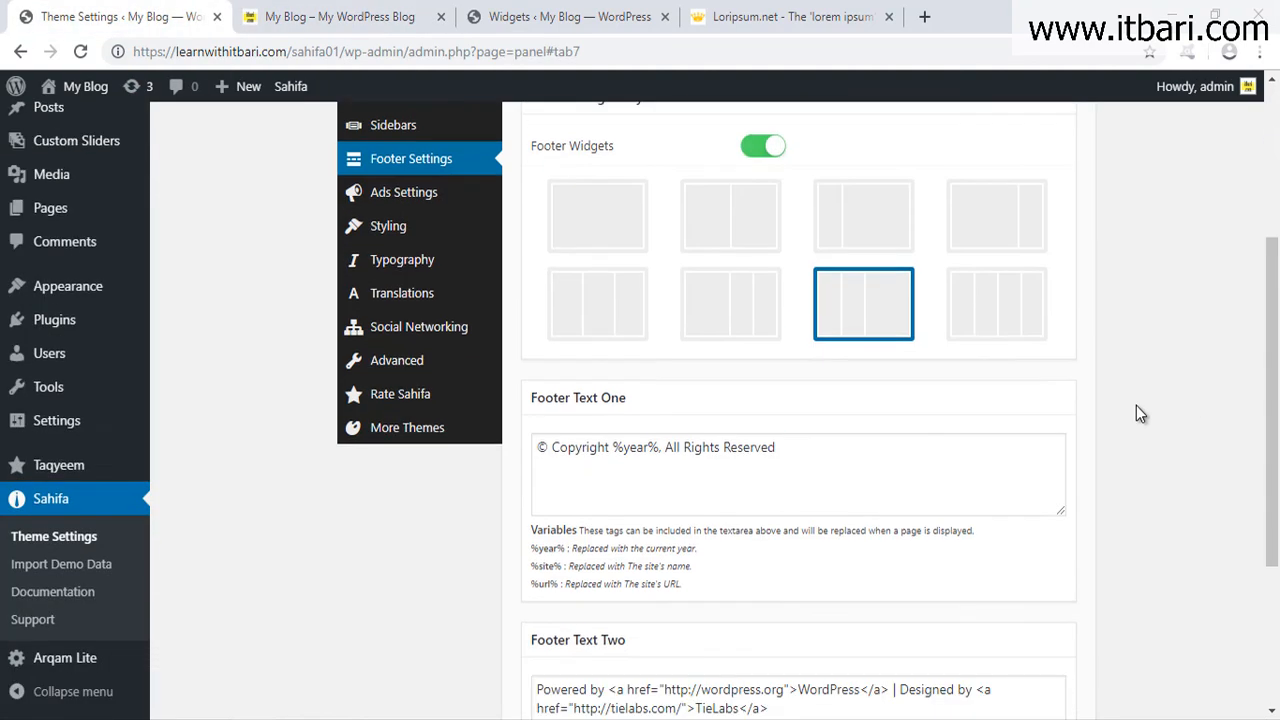
pyautogui.scroll(2, 1136, 405)
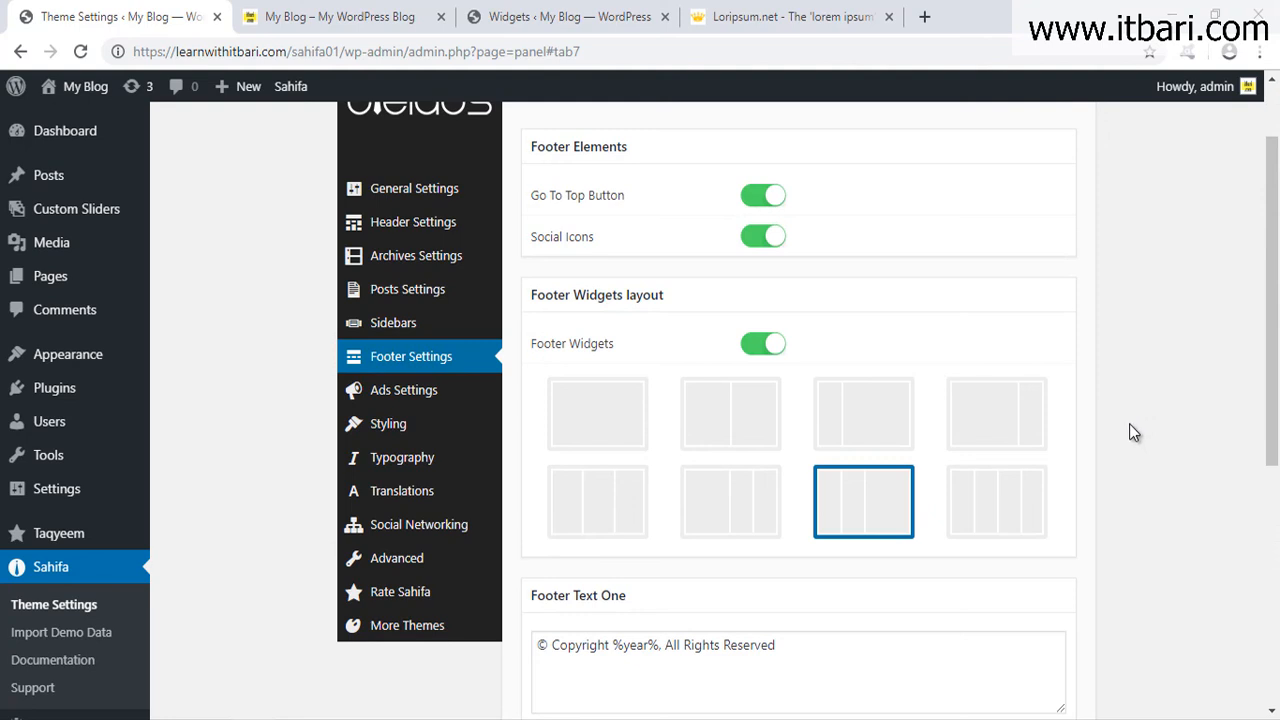